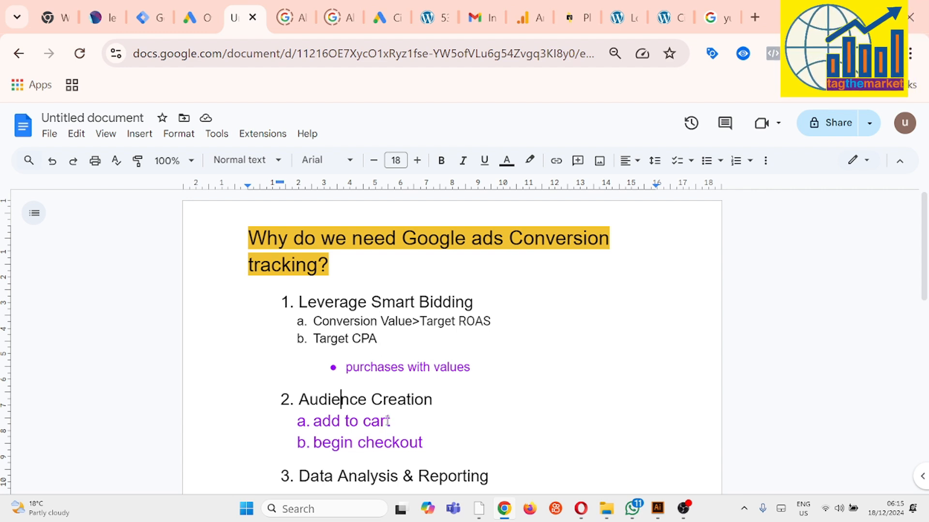
# Review the notes on why Google Ads conversion tracking is needed, highlighting Smart Bidding and Audience Creation.
pyautogui.click(372, 302)
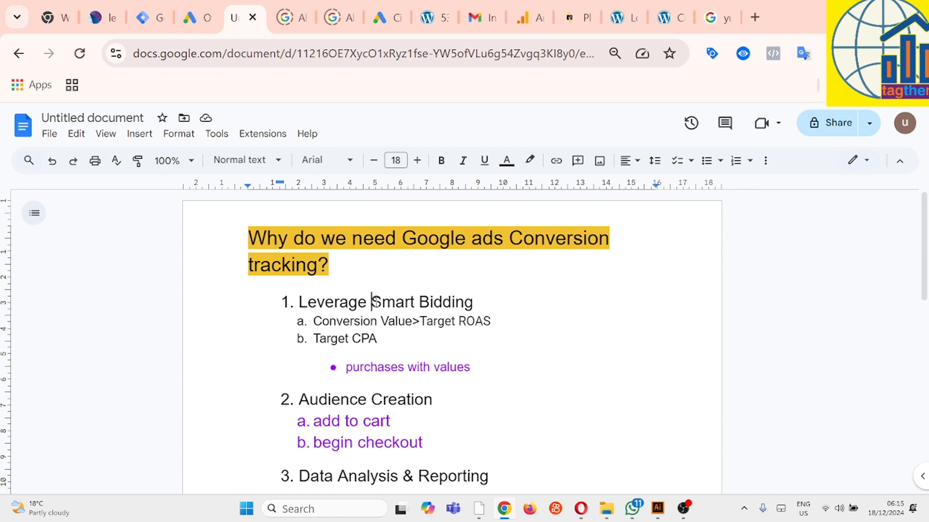
pyautogui.moveTo(373, 303); pyautogui.dragTo(476, 303)
pyautogui.click(434, 303)
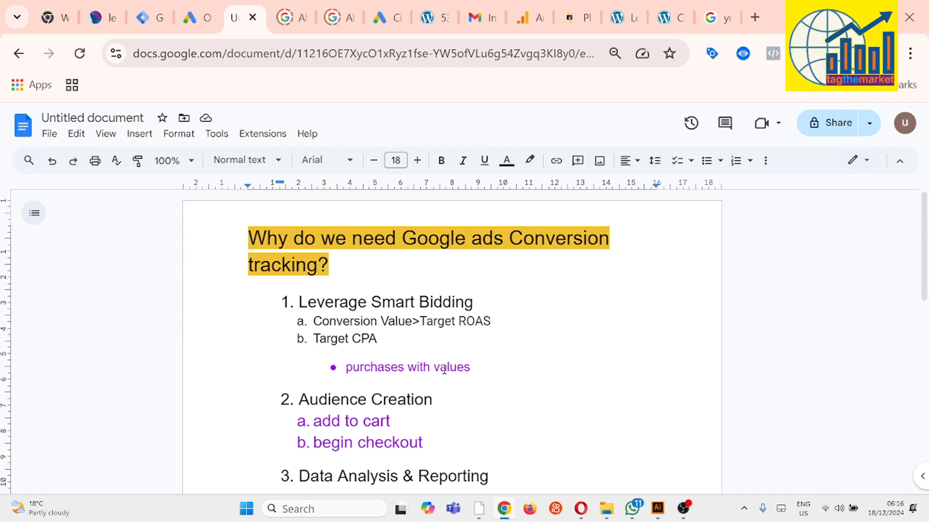
pyautogui.moveTo(300, 400); pyautogui.dragTo(365, 398)
pyautogui.click(342, 401)
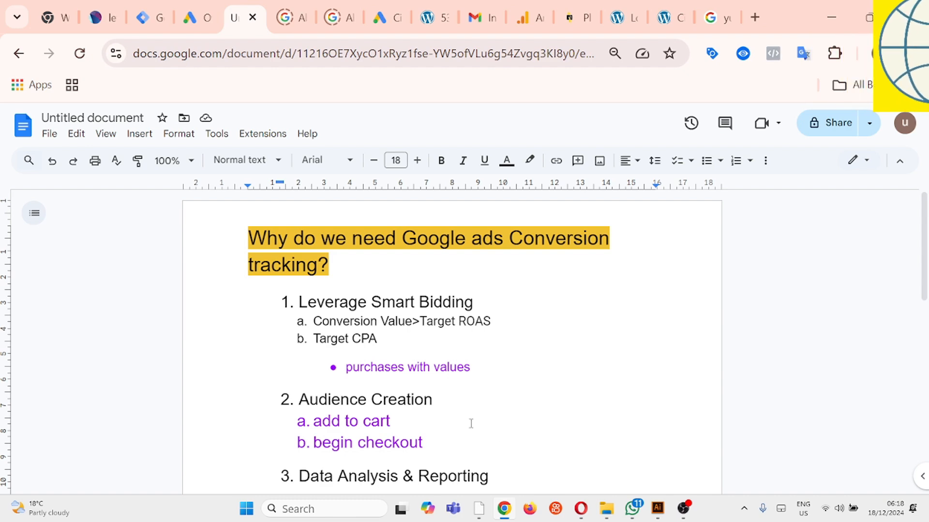
# Switch to Google Ads and start a new conversion action of the Website kind from the conversions summary.
pyautogui.click(198, 17)
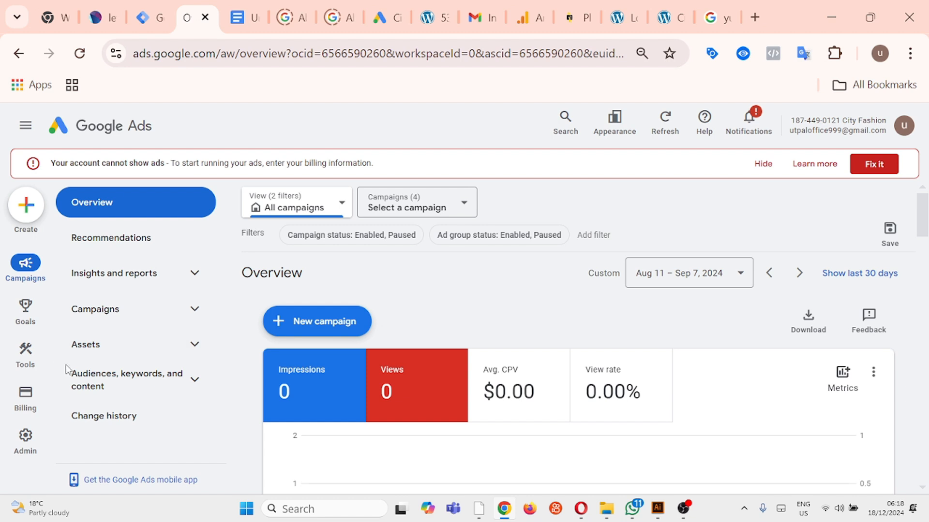
pyautogui.click(25, 310)
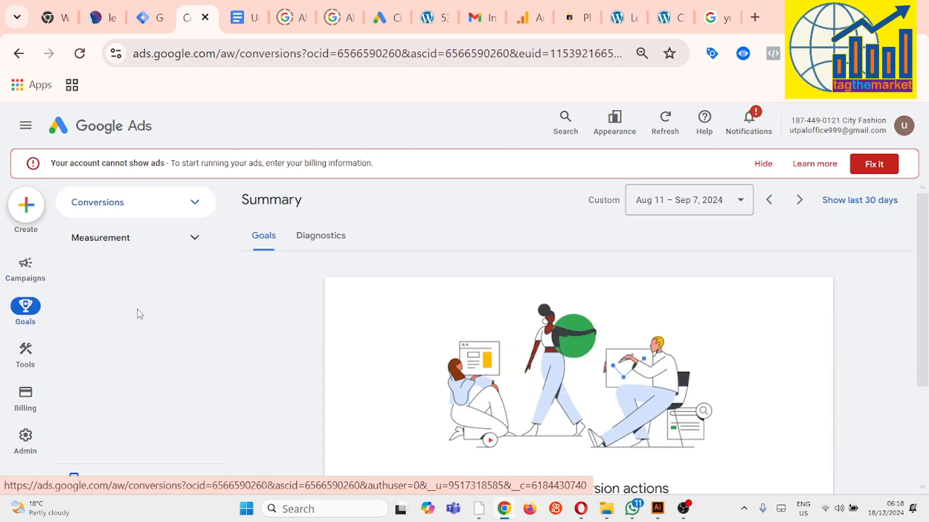
pyautogui.click(194, 205)
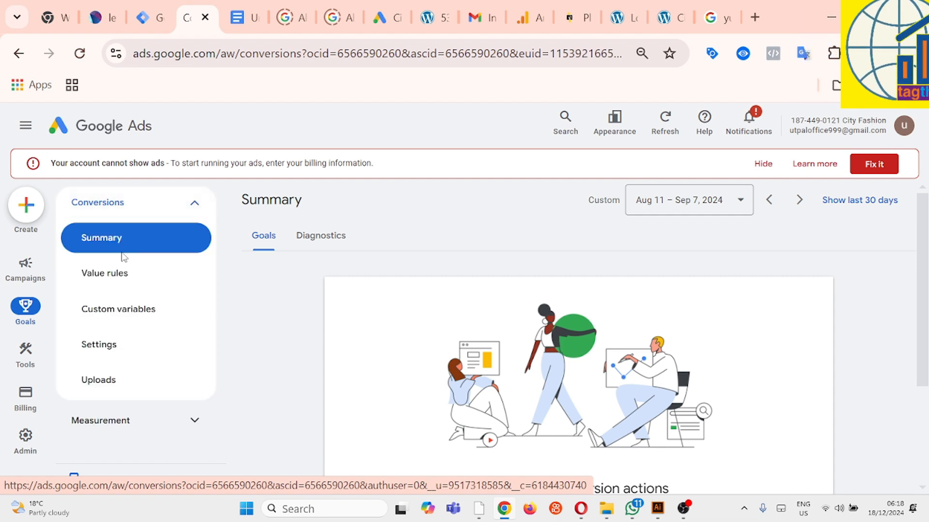
pyautogui.scroll(-3, 382, 316)
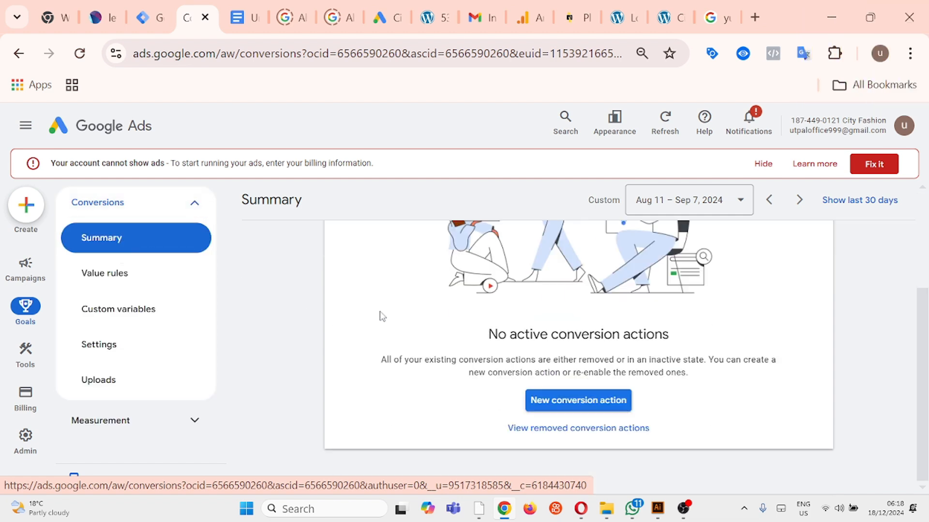
pyautogui.click(586, 408)
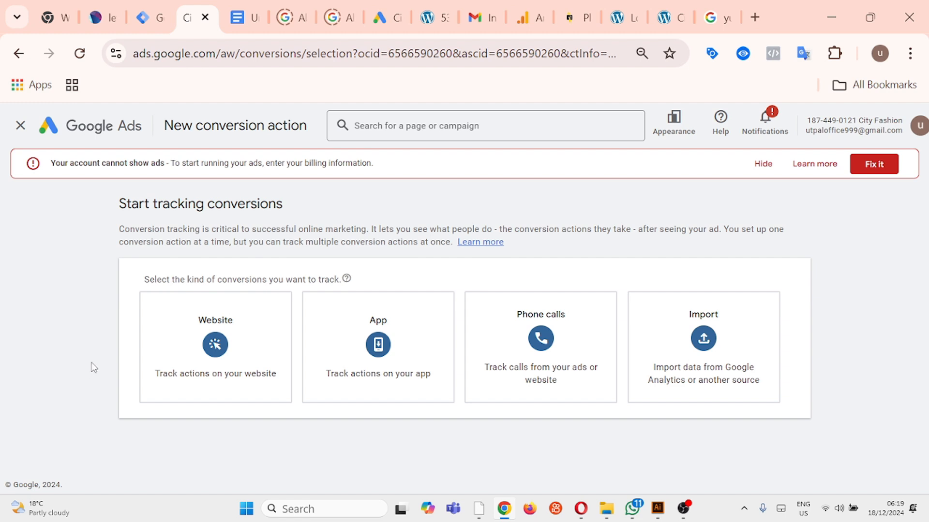
pyautogui.click(217, 354)
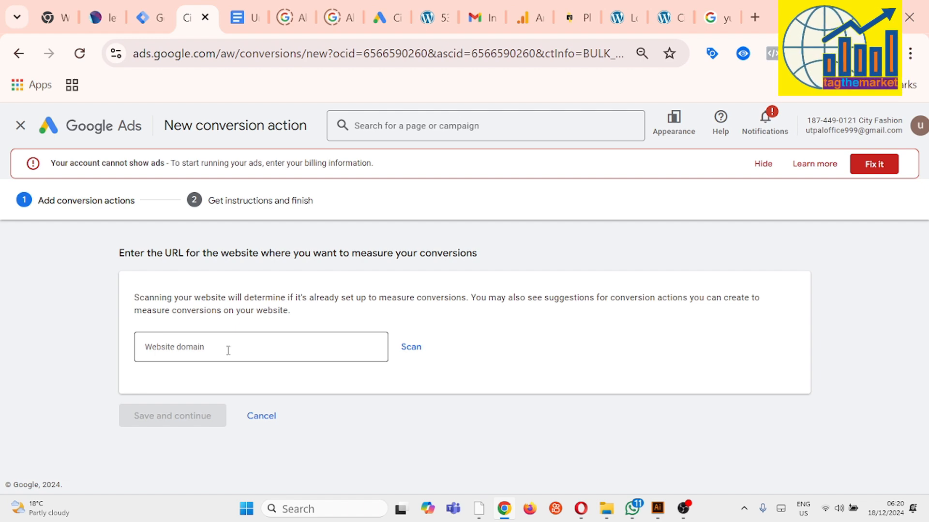
pyautogui.click(664, 20)
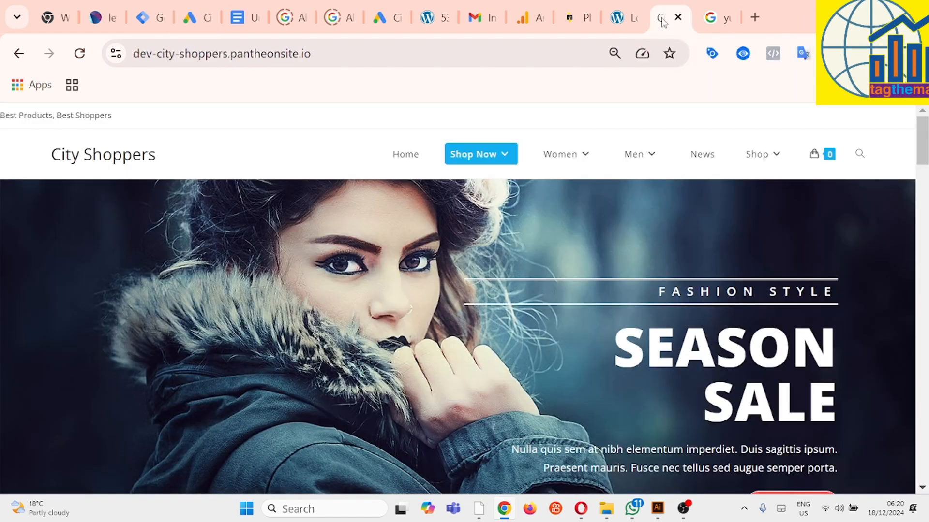
pyautogui.click(391, 50)
pyautogui.hotkey('ctrl', 'c')
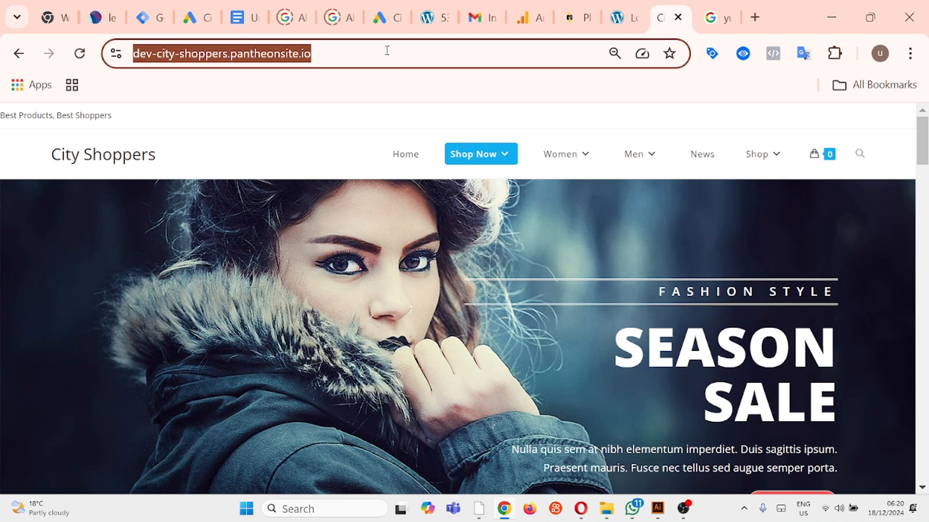
pyautogui.click(193, 18)
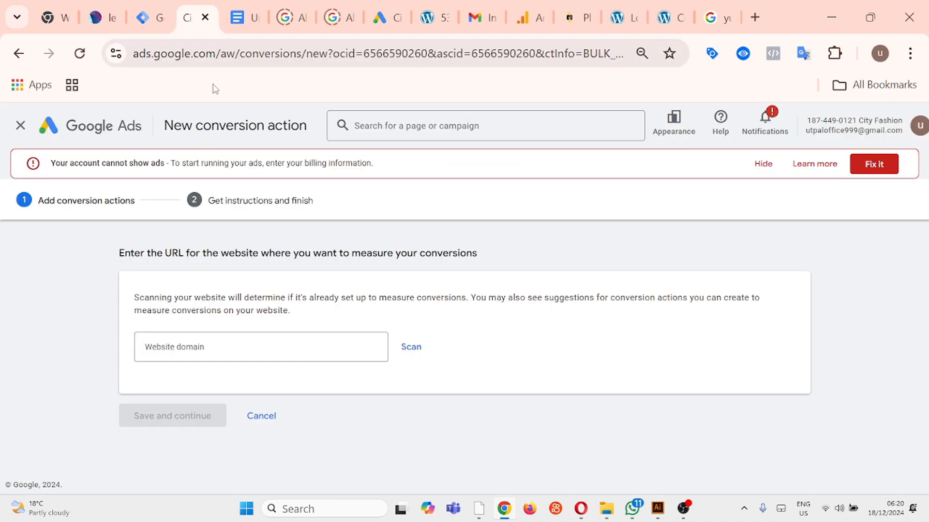
pyautogui.click(307, 345)
pyautogui.hotkey('ctrl', 'v')
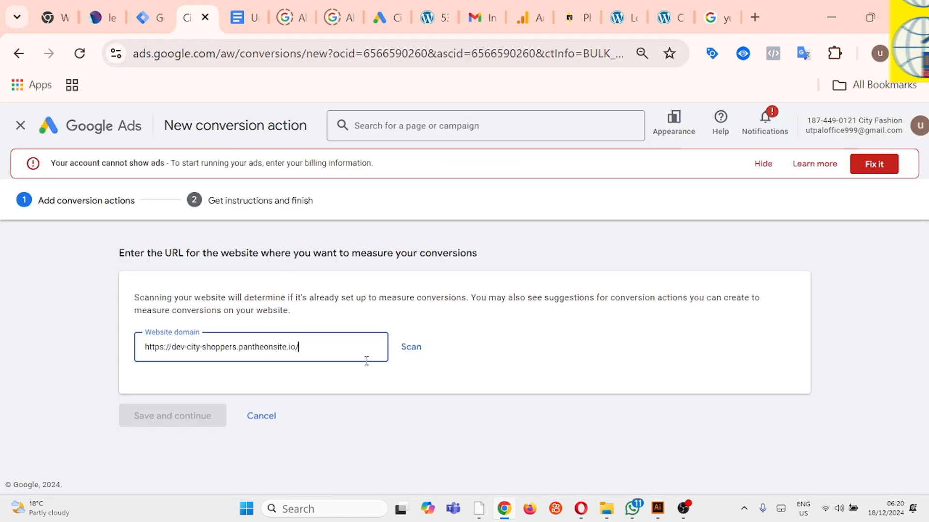
pyautogui.click(419, 346)
# Add a conversion action manually and set its goal category to Purchase.
pyautogui.scroll(-5, 439, 344)
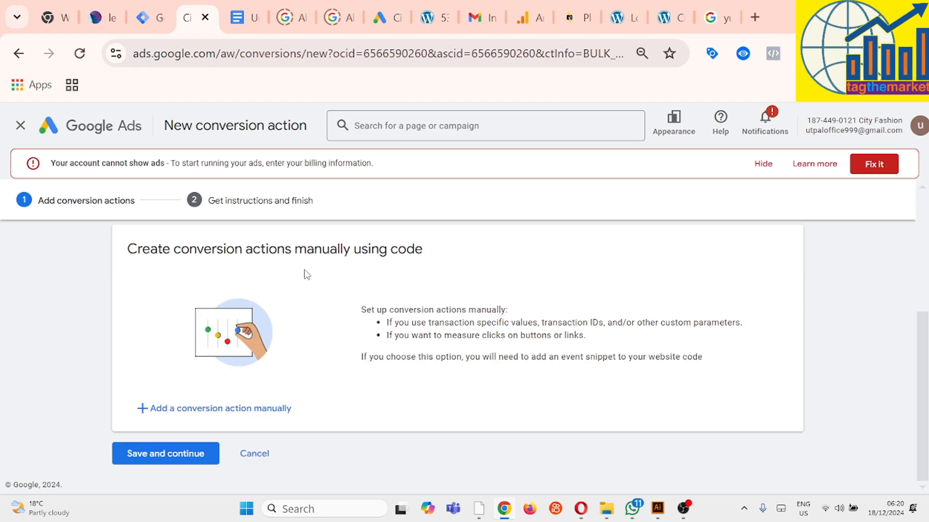
pyautogui.click(256, 415)
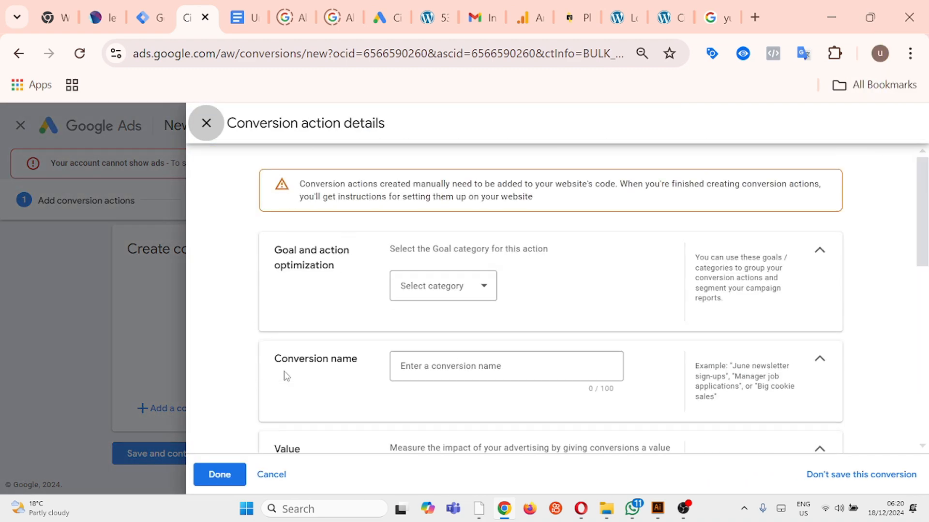
pyautogui.click(488, 289)
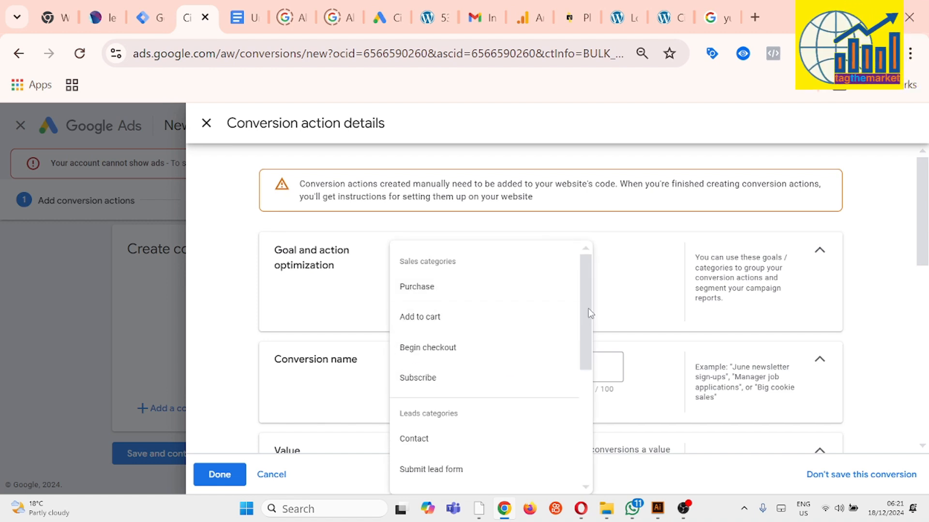
pyautogui.moveTo(587, 315); pyautogui.dragTo(587, 291)
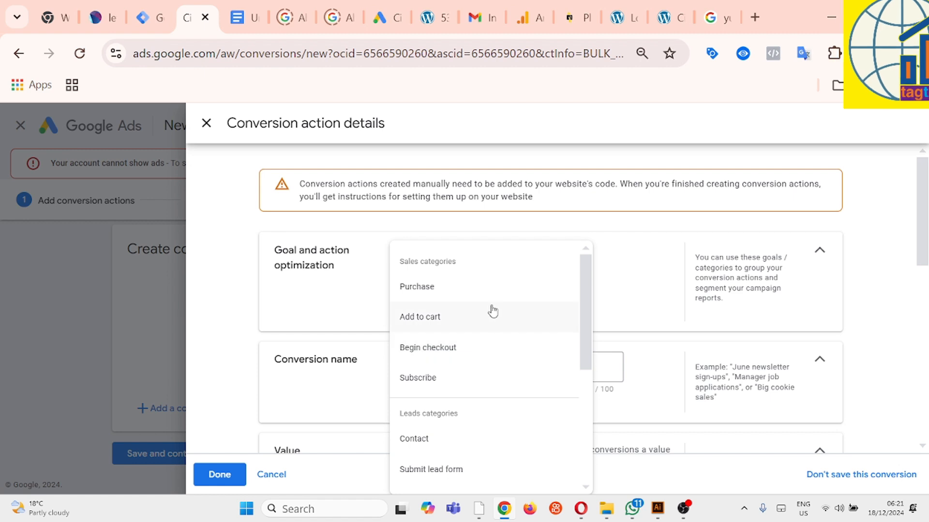
pyautogui.click(518, 293)
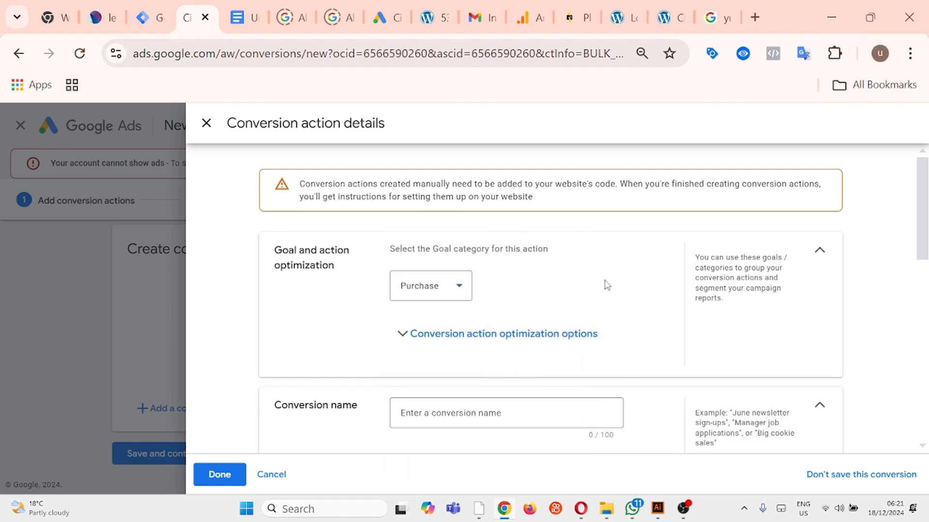
# Name the conversion action "City Shoppers Purchase".
pyautogui.scroll(-4, 493, 303)
pyautogui.scroll(2, 493, 326)
pyautogui.click(489, 329)
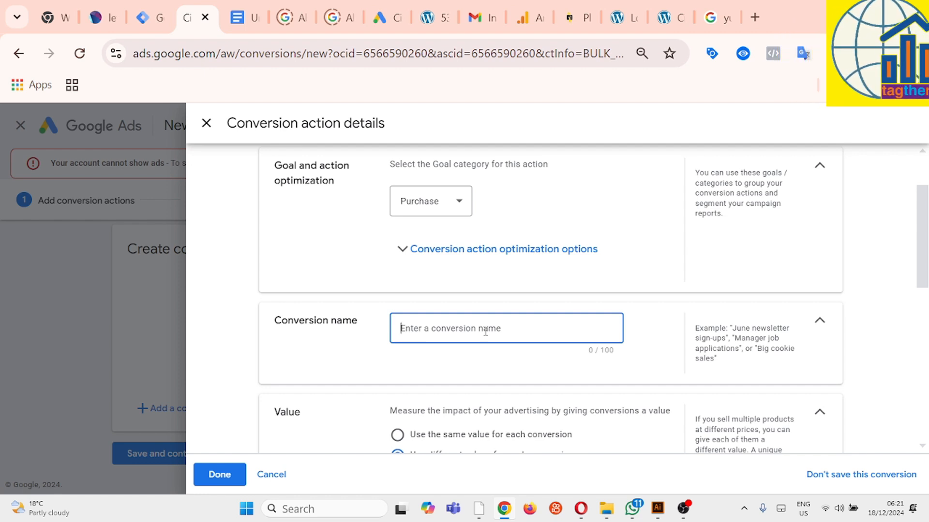
pyautogui.write('City Shoppers')
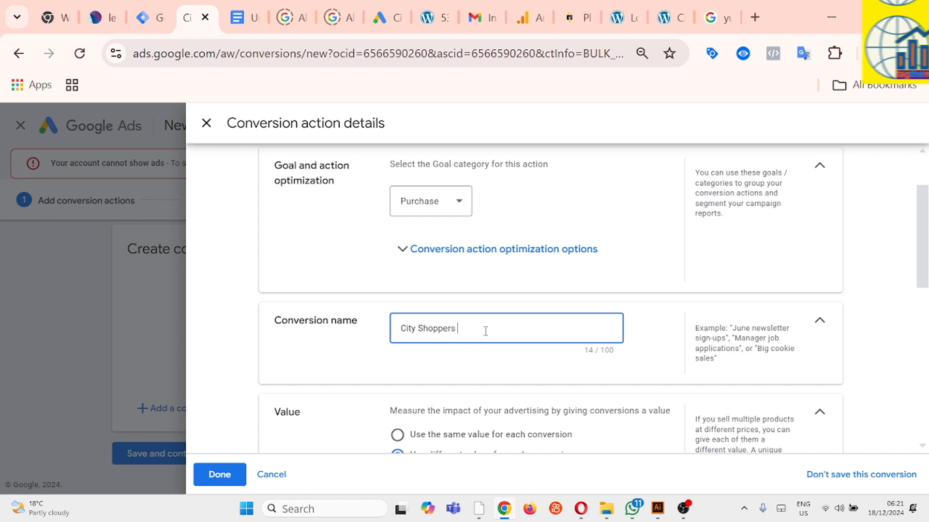
pyautogui.write('Purc')
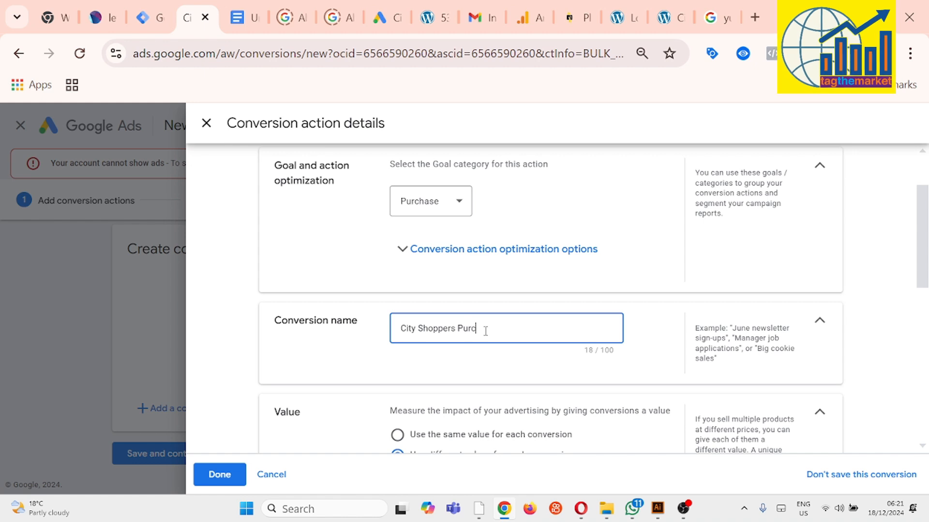
pyautogui.write('hase')
# Set the conversion value to use different values for each conversion and the count to Every.
pyautogui.scroll(-2, 344, 290)
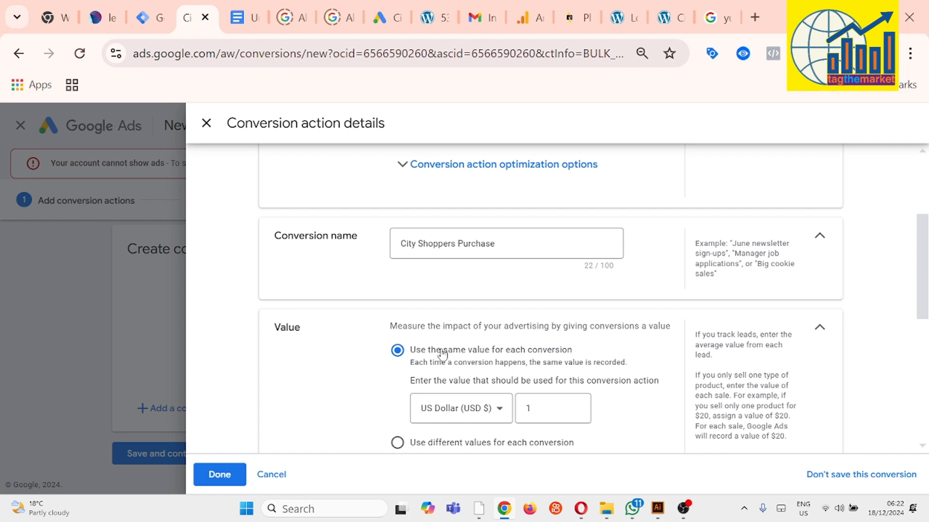
pyautogui.scroll(-2, 346, 302)
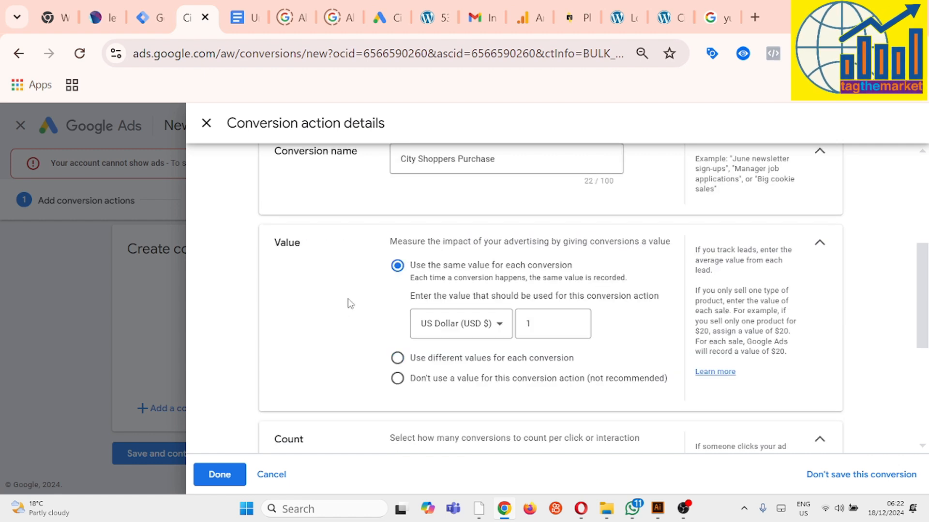
pyautogui.click(397, 358)
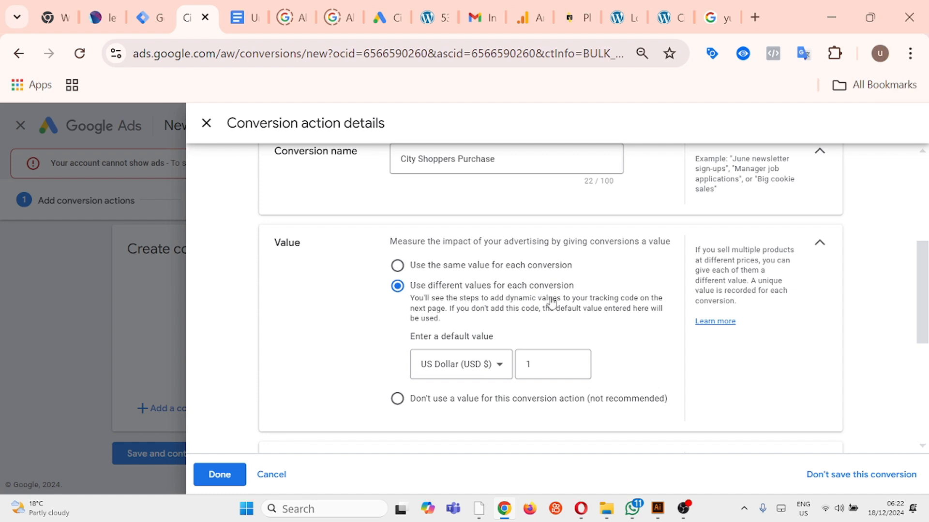
pyautogui.click(543, 364)
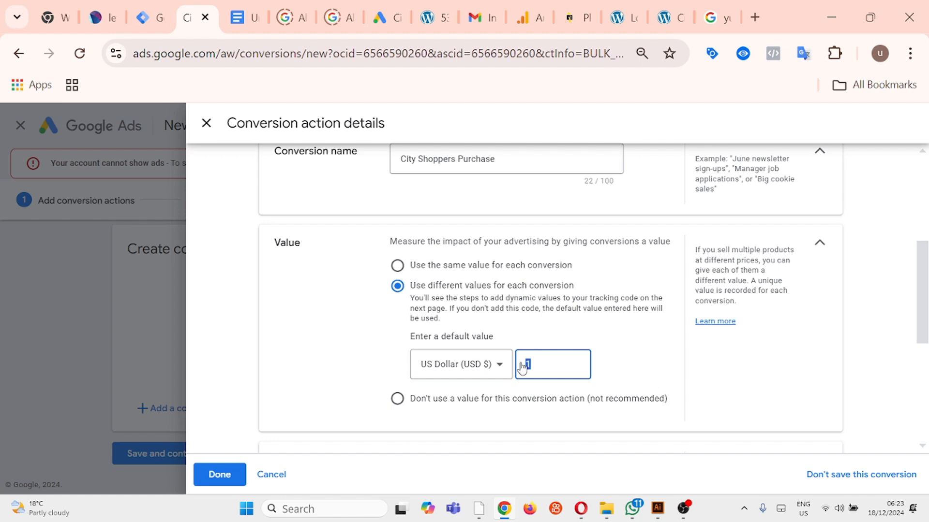
pyautogui.click(551, 342)
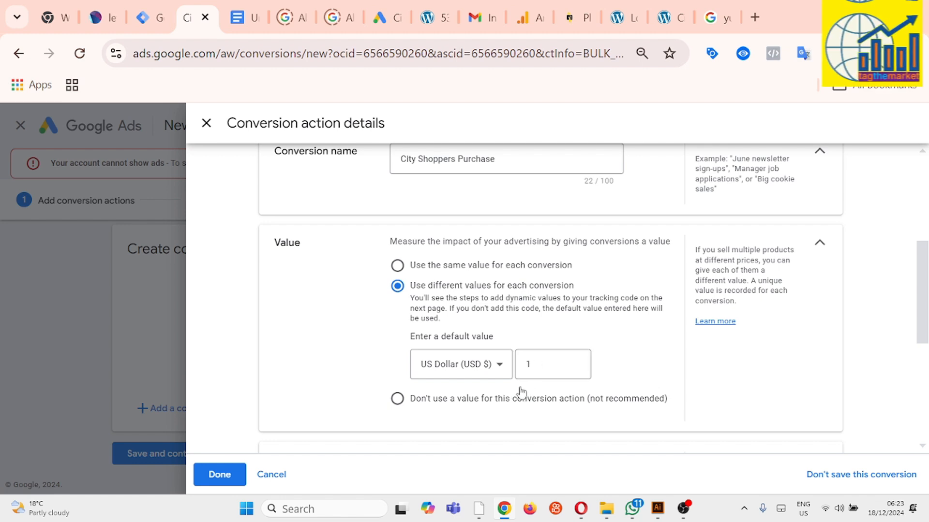
pyautogui.scroll(-3, 518, 391)
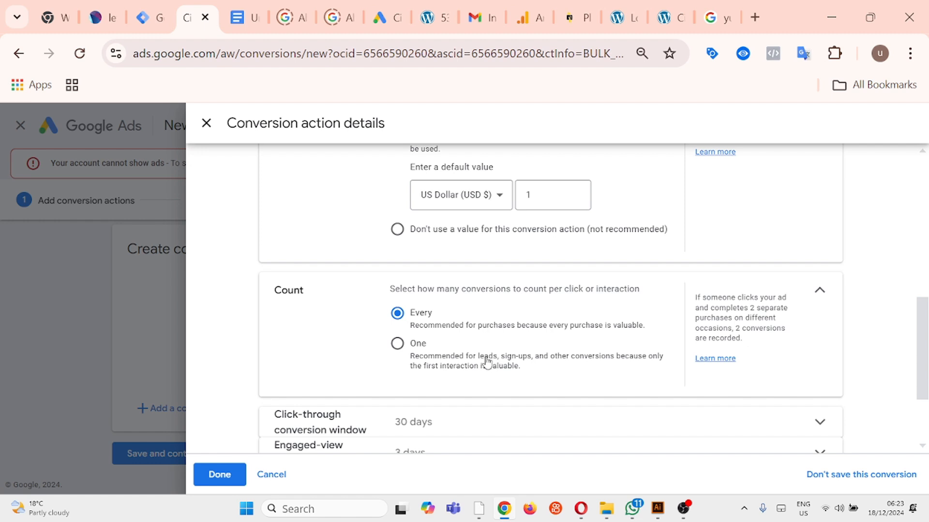
pyautogui.click(397, 344)
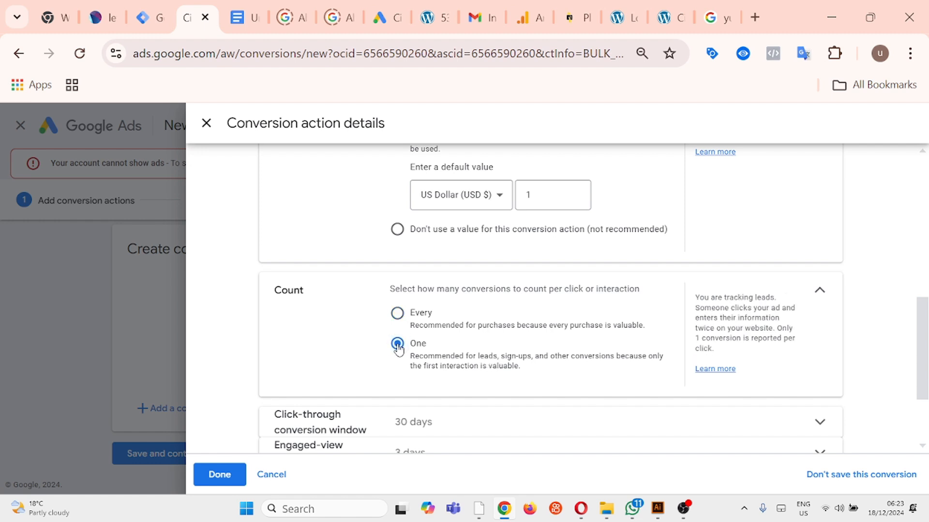
pyautogui.click(398, 314)
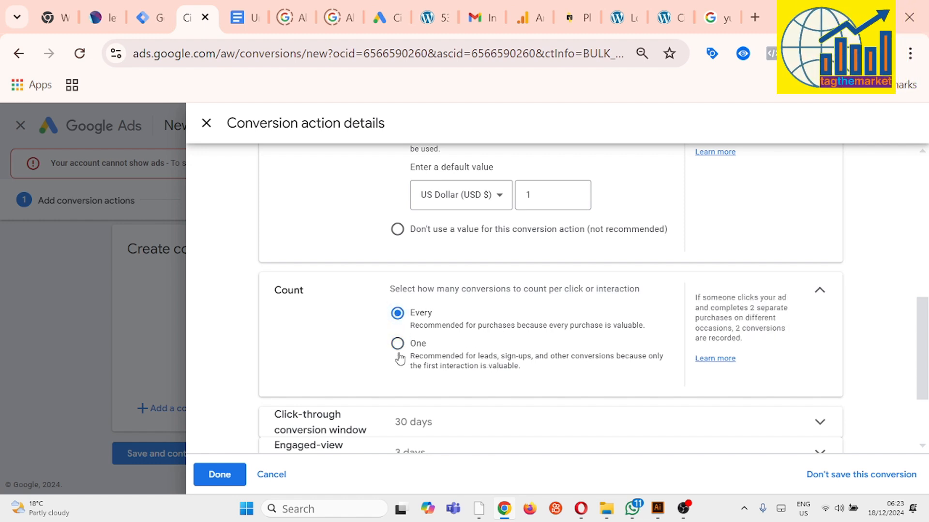
# Review the click-through conversion window options and set the window to 30 days.
pyautogui.scroll(-3, 399, 359)
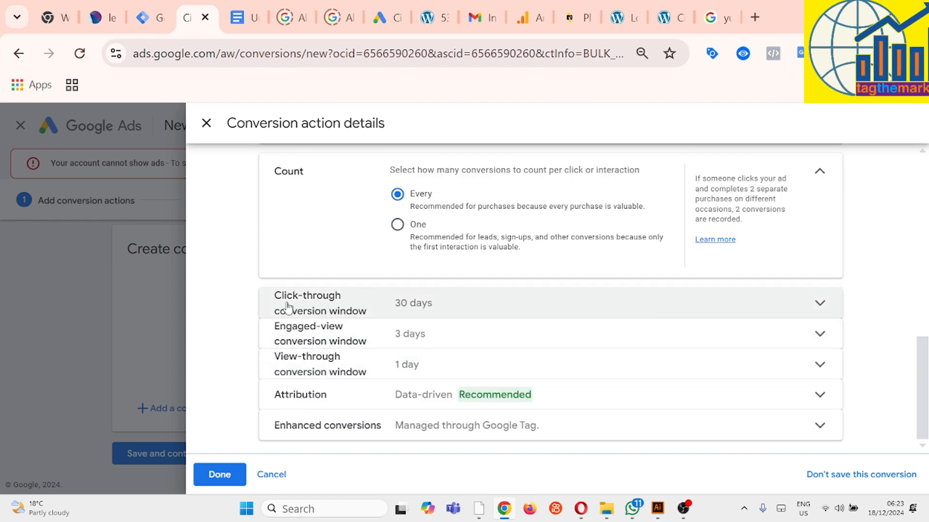
pyautogui.click(819, 303)
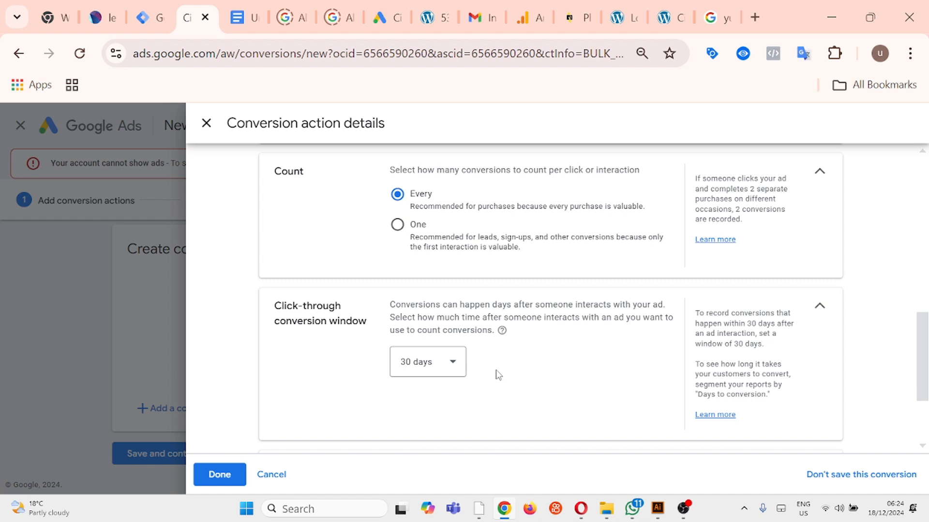
pyautogui.click(456, 364)
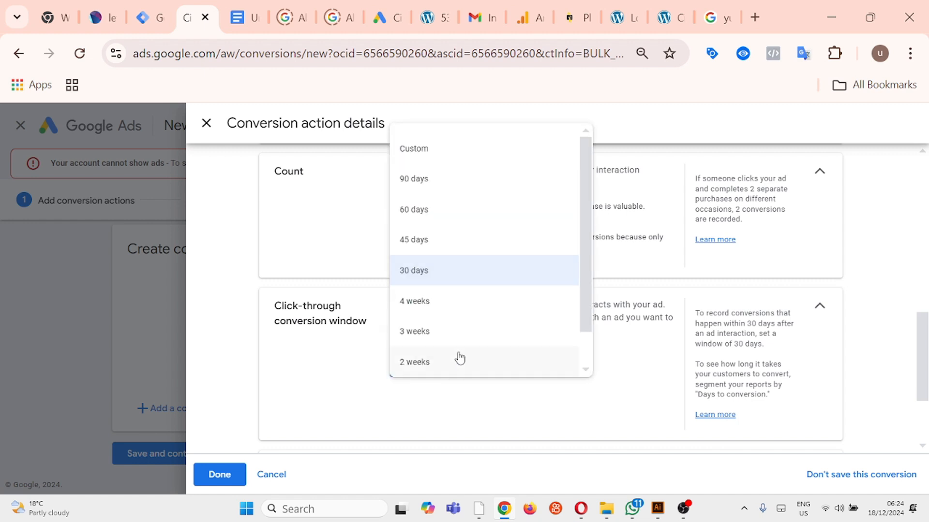
pyautogui.moveTo(583, 262)
pyautogui.mouseDown()
pyautogui.moveTo(587, 299)
pyautogui.moveTo(581, 261)
pyautogui.mouseUp()
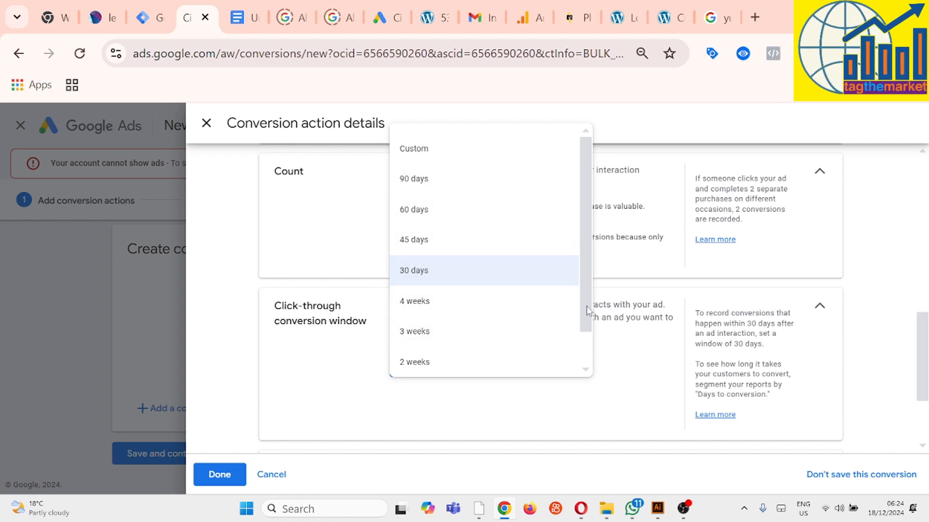
pyautogui.moveTo(588, 310); pyautogui.dragTo(595, 349)
pyautogui.scroll(1, 537, 294)
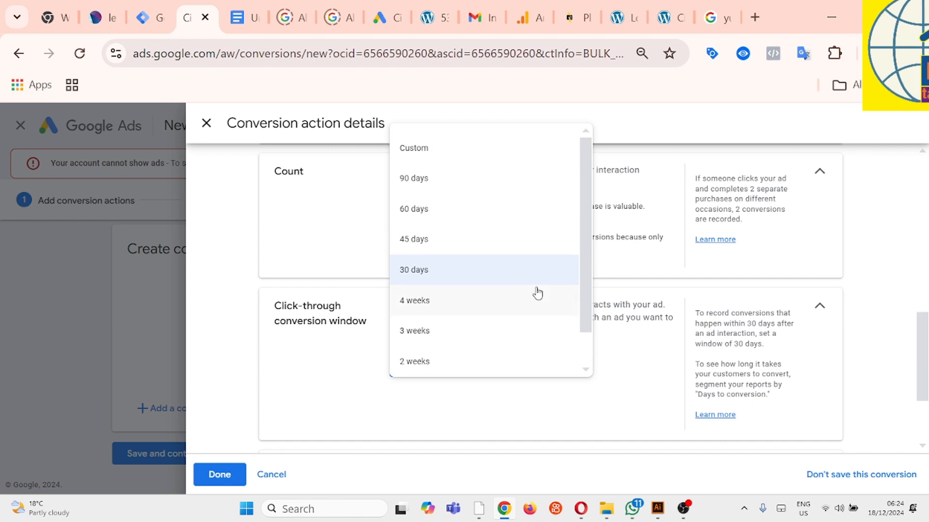
pyautogui.click(482, 272)
pyautogui.click(451, 366)
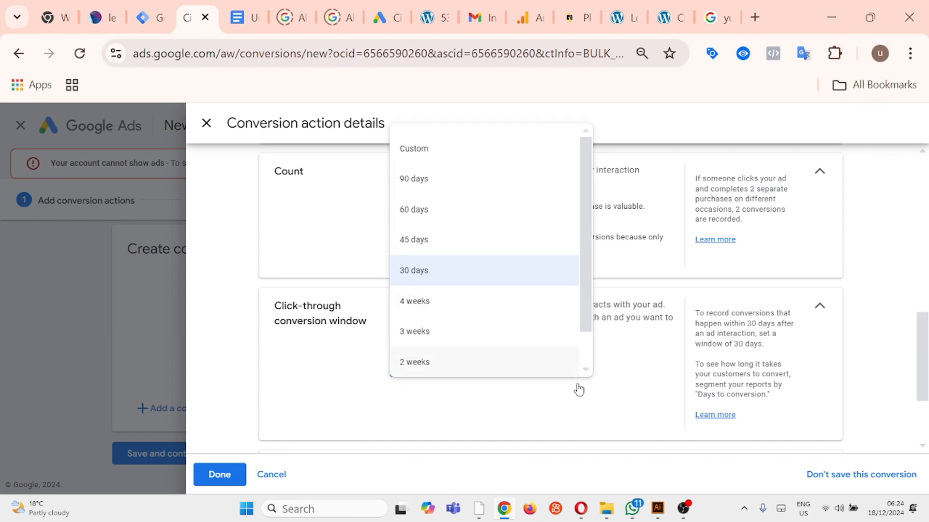
pyautogui.click(591, 400)
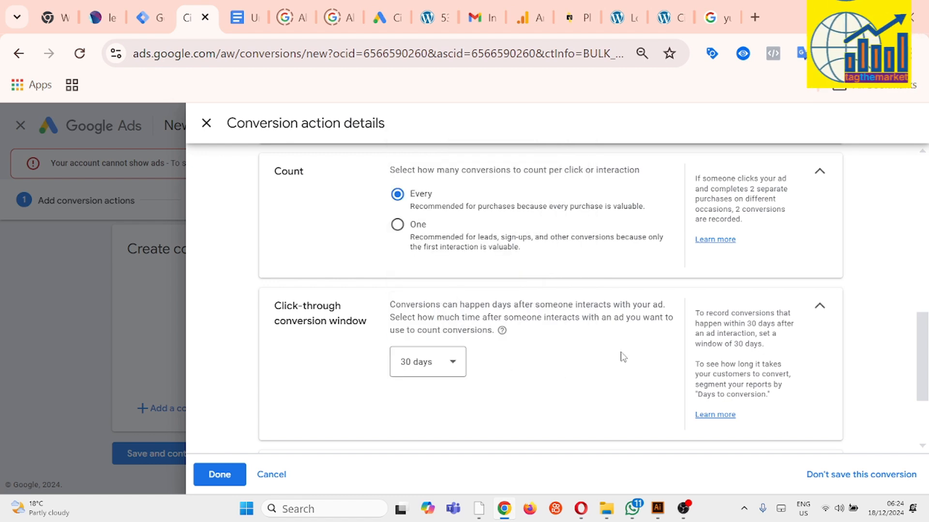
# Switch to Illustrator and examine the Conversion Window diagram of customers and ad-click days.
pyautogui.click(658, 508)
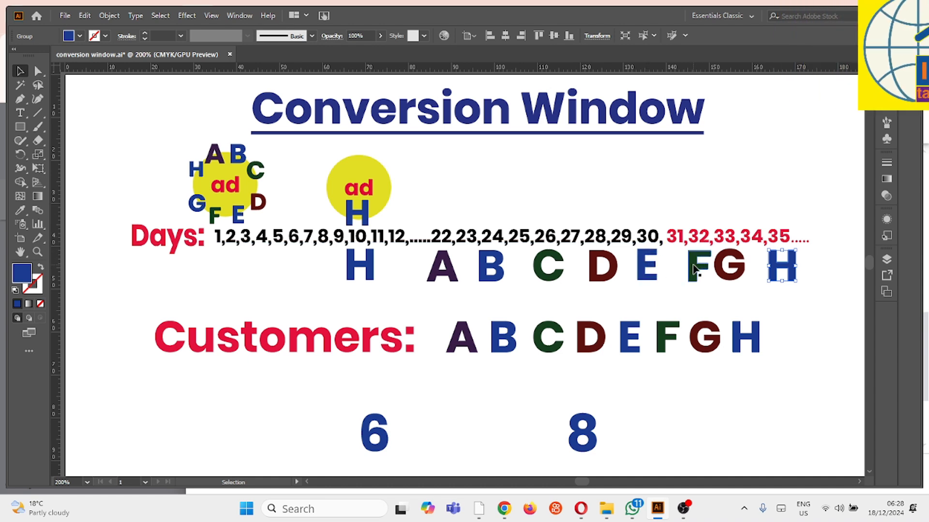
pyautogui.click(694, 269)
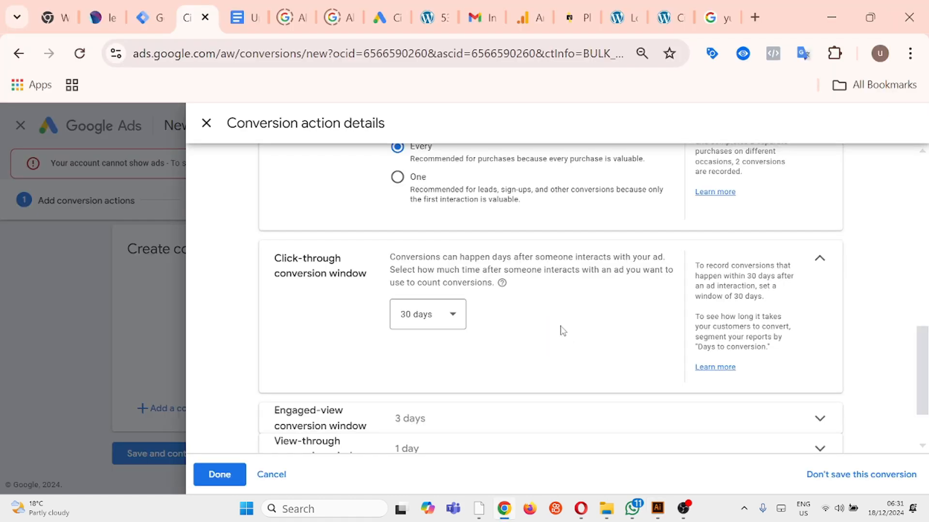
# Keep the engaged-view conversion window at 3 days and the view-through conversion window at 1 day.
pyautogui.scroll(-2, 563, 324)
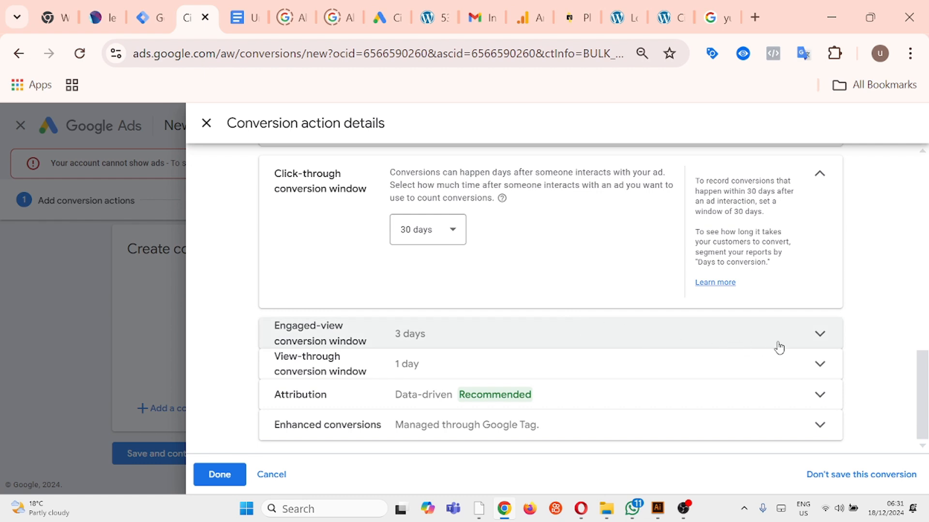
pyautogui.click(818, 342)
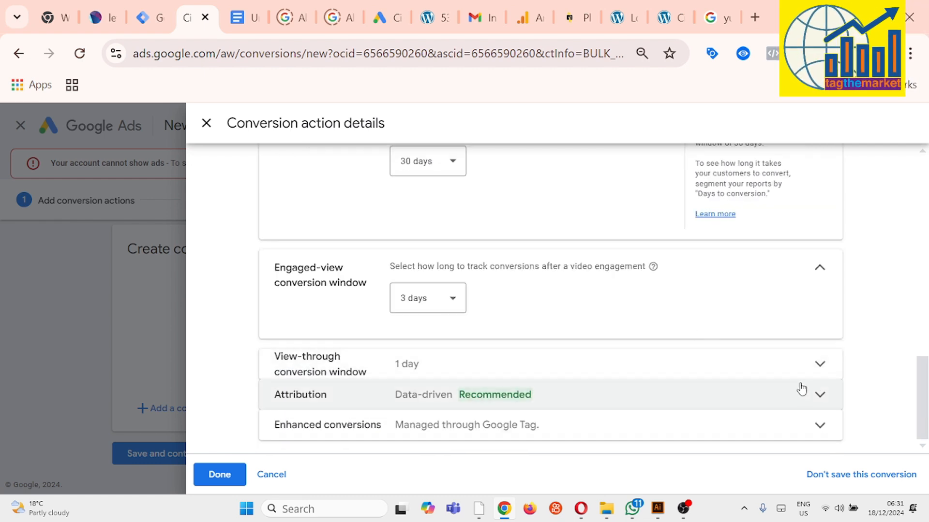
pyautogui.click(819, 364)
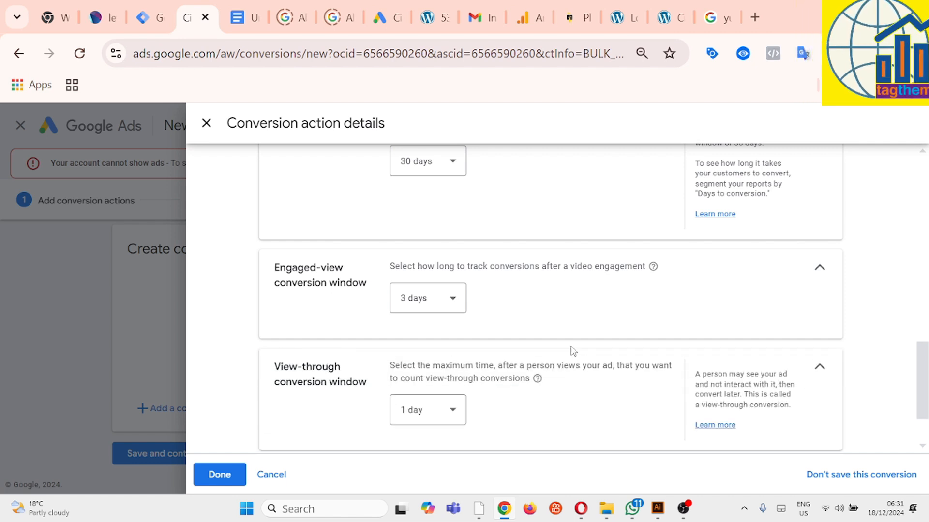
pyautogui.scroll(1, 572, 350)
pyautogui.scroll(-1, 575, 345)
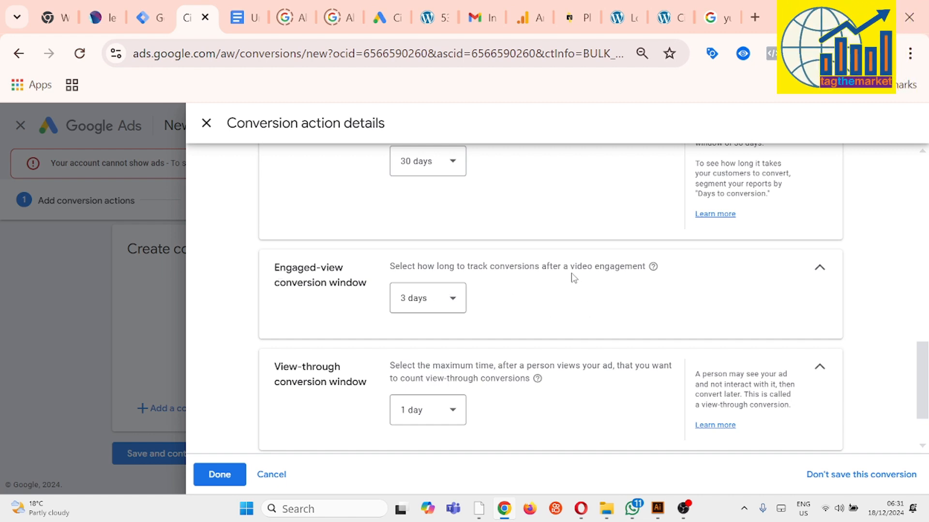
pyautogui.scroll(-1, 608, 279)
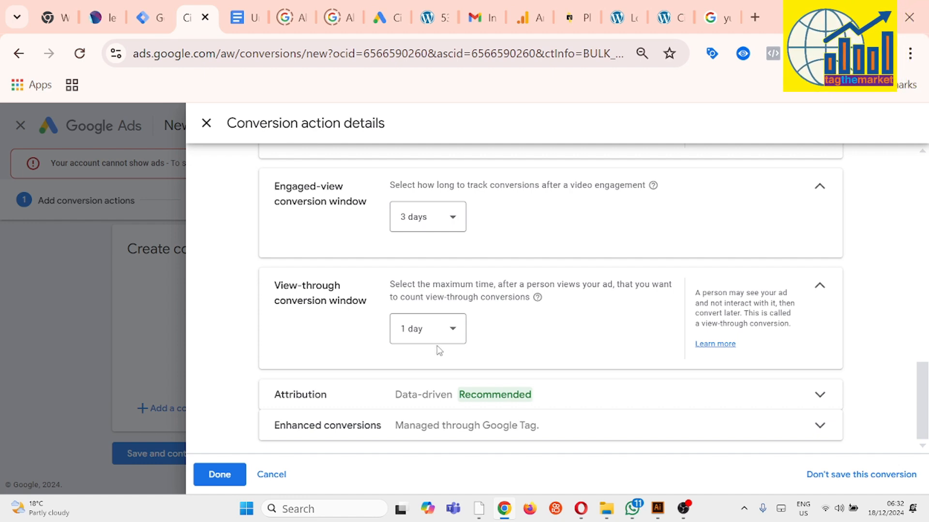
pyautogui.click(455, 329)
pyautogui.click(478, 342)
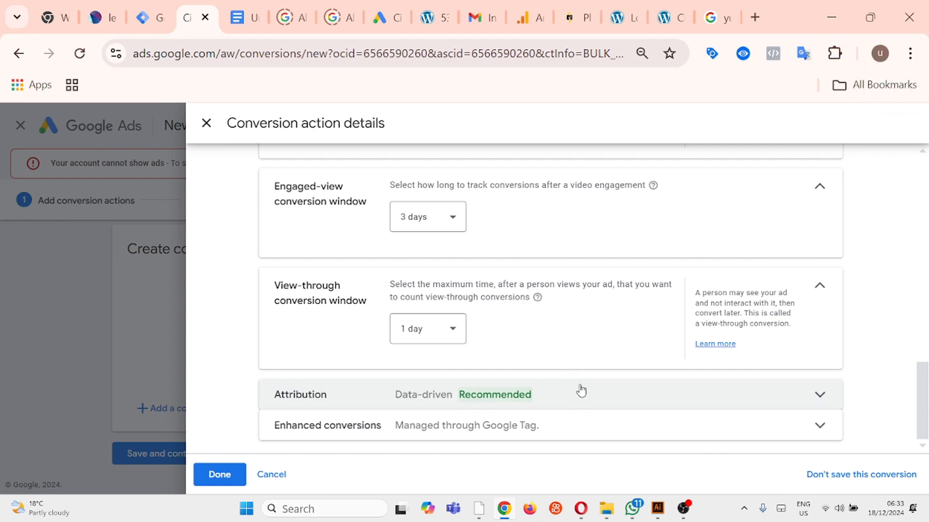
# Check the enhanced conversions setting, finish the conversion action details and save the City Shoppers Purchase conversion action.
pyautogui.click(819, 428)
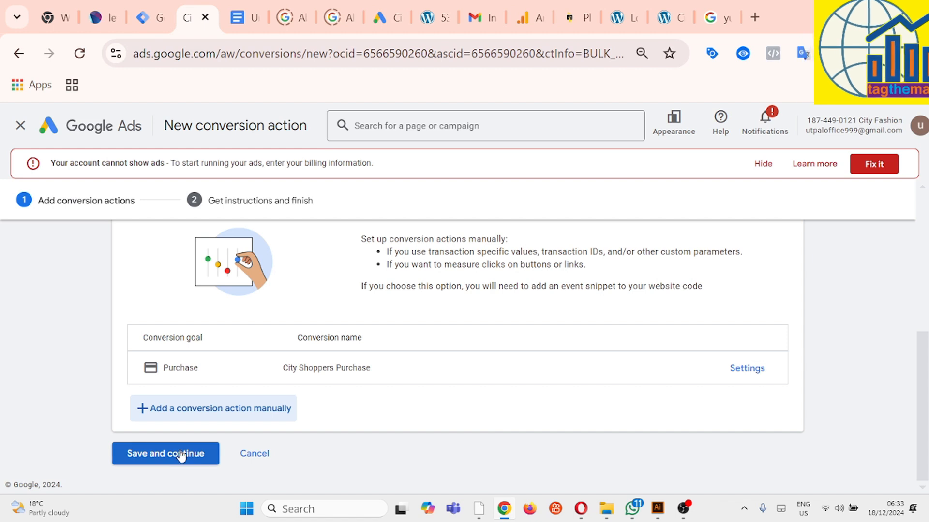
pyautogui.click(190, 453)
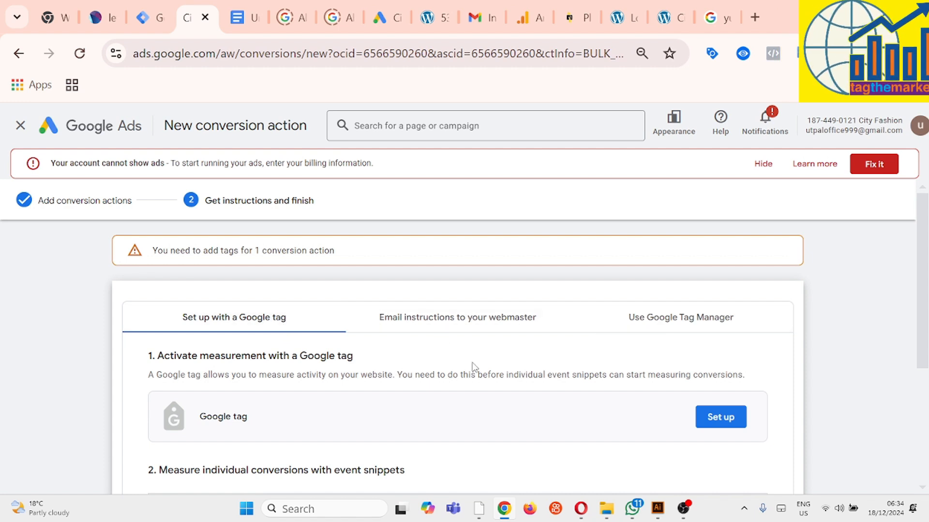
# Show the Google Tag Manager installation instructions and examine the conversion ID and the City Shoppers Purchase conversion label.
pyautogui.click(663, 324)
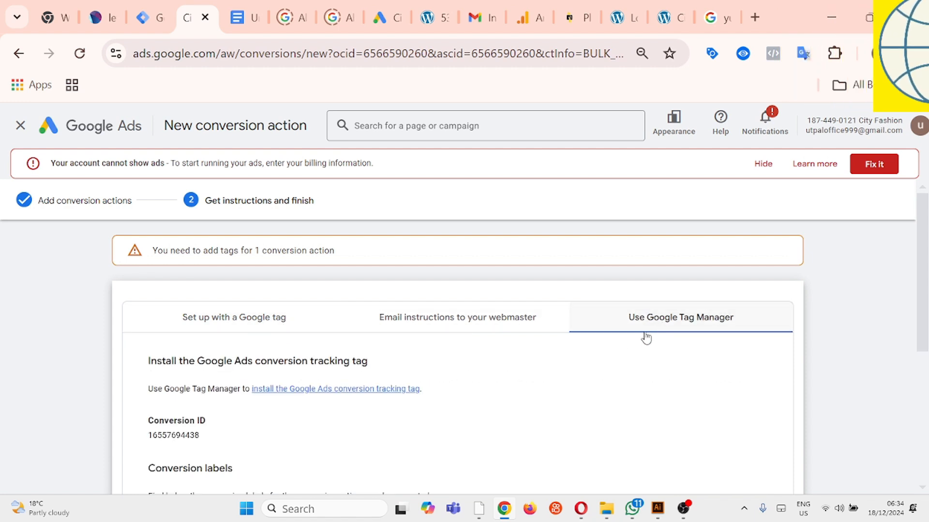
pyautogui.scroll(-3, 575, 381)
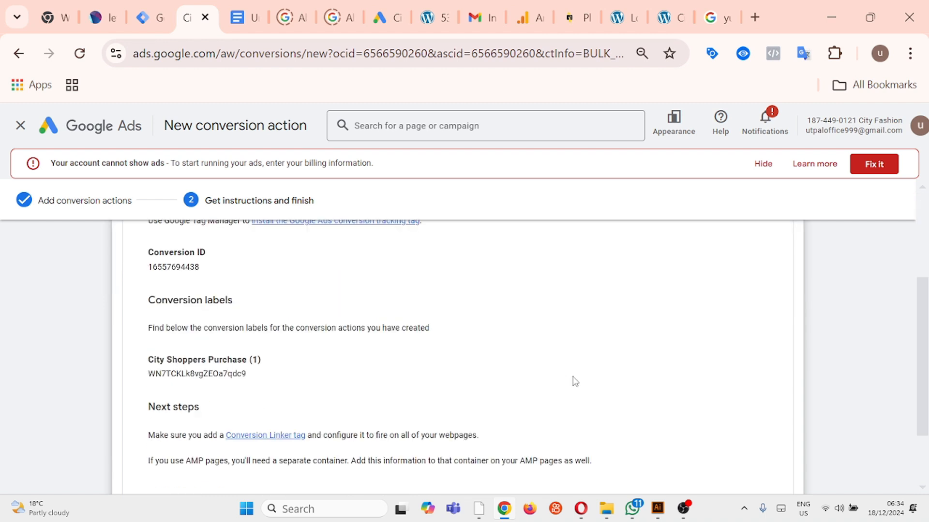
pyautogui.scroll(2, 511, 331)
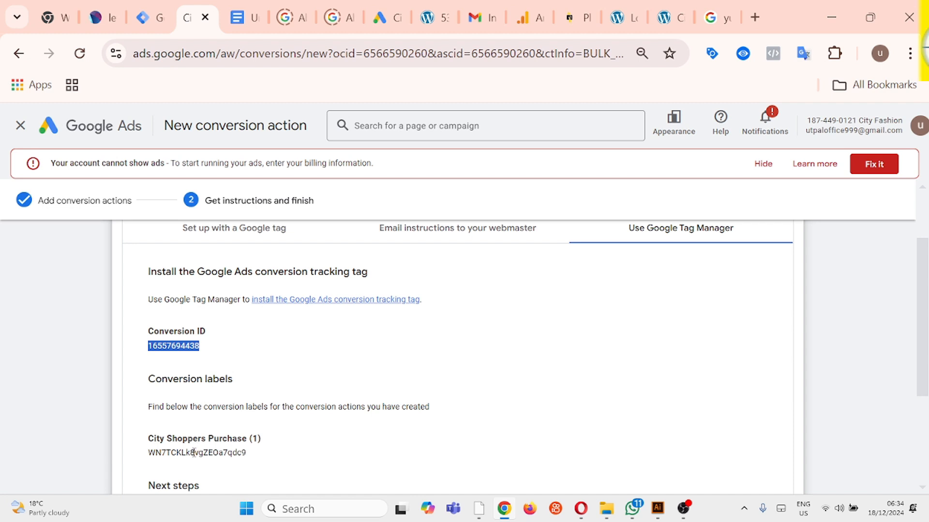
pyautogui.moveTo(205, 379); pyautogui.dragTo(238, 380)
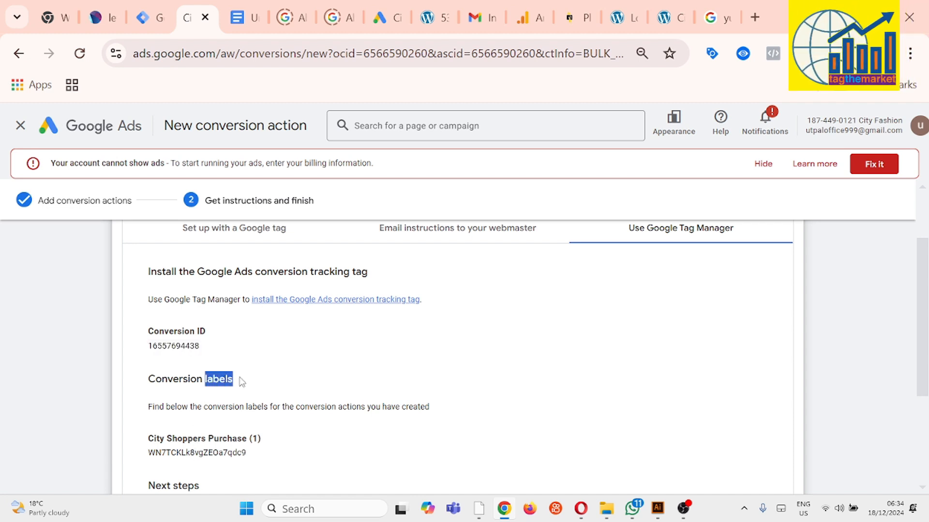
pyautogui.doubleClick(195, 453)
pyautogui.click(306, 368)
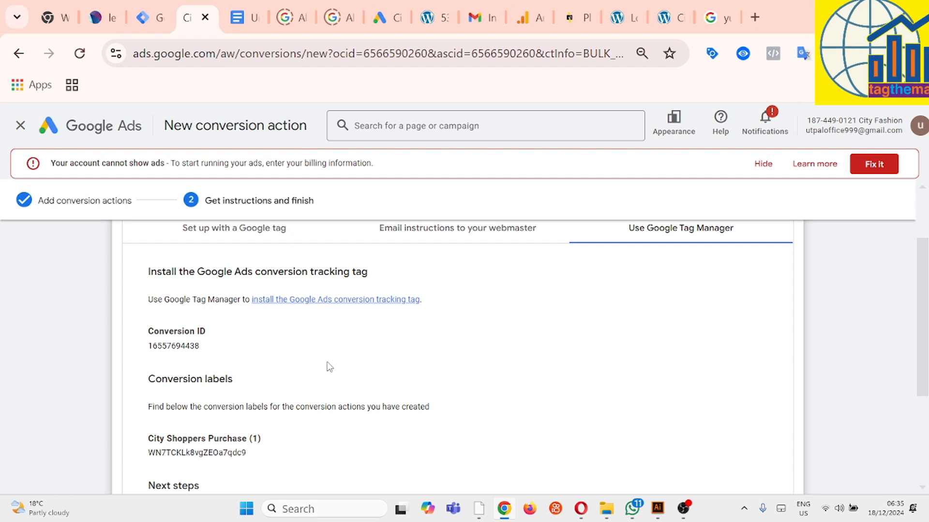
# Switch to Google Tag Manager and look through the tags, triggers and variables of the City Shoppers Website container.
pyautogui.click(145, 18)
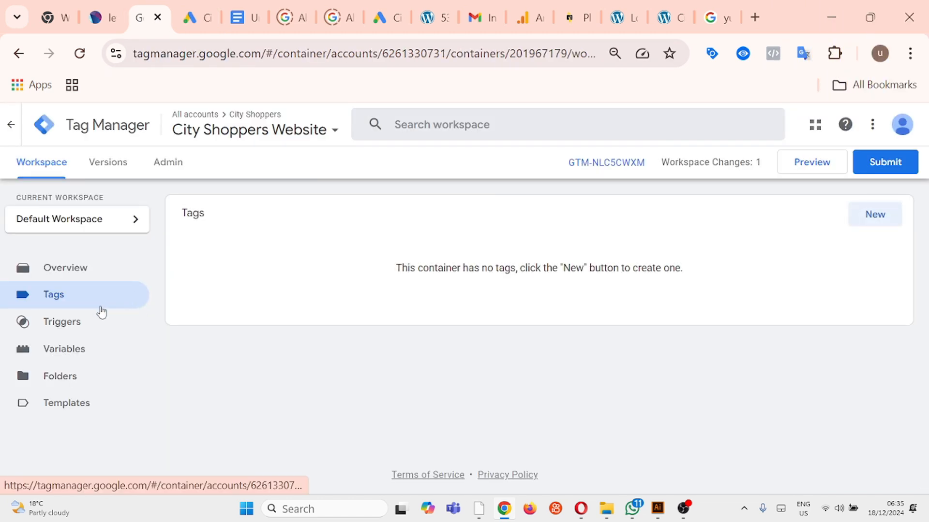
pyautogui.click(92, 324)
pyautogui.click(85, 351)
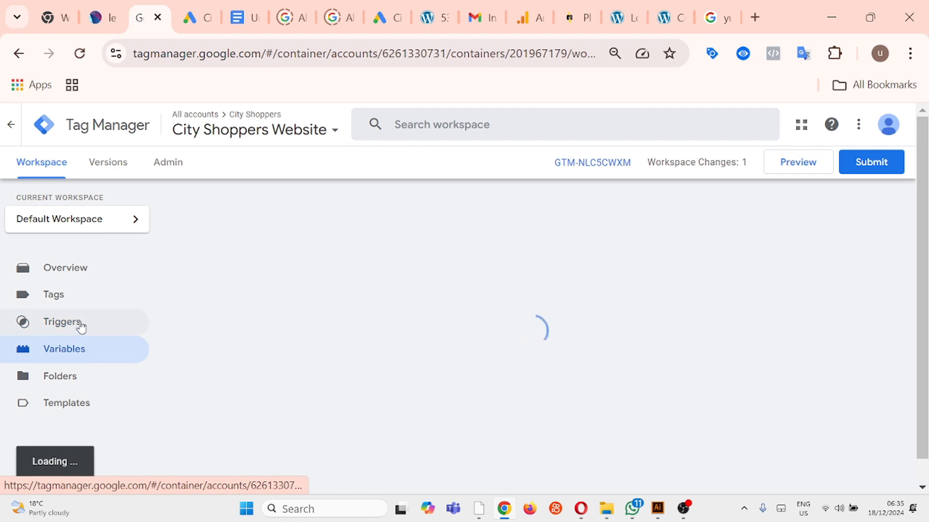
pyautogui.click(80, 323)
pyautogui.click(83, 299)
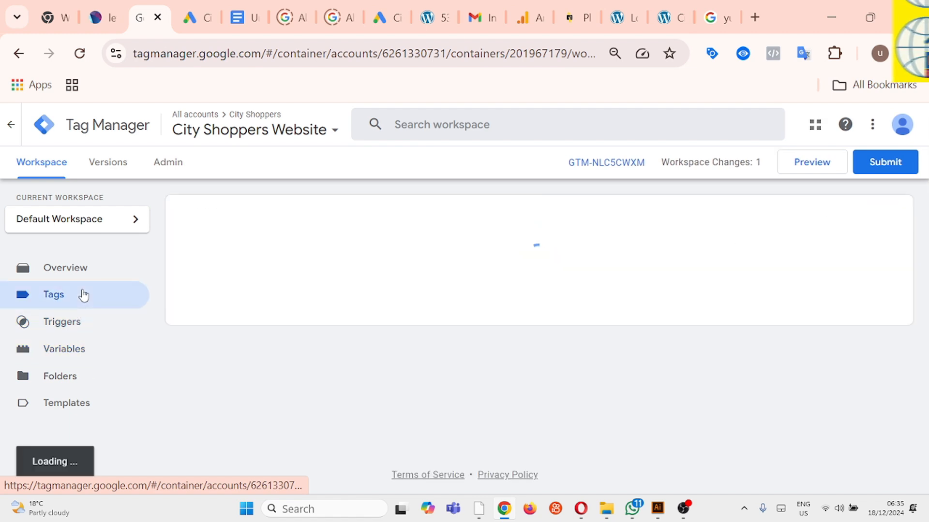
pyautogui.click(86, 324)
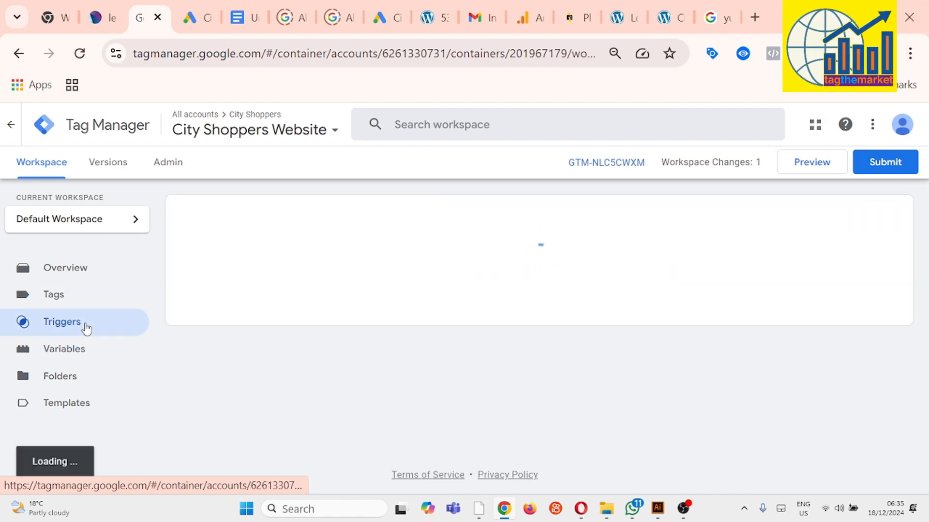
pyautogui.click(83, 351)
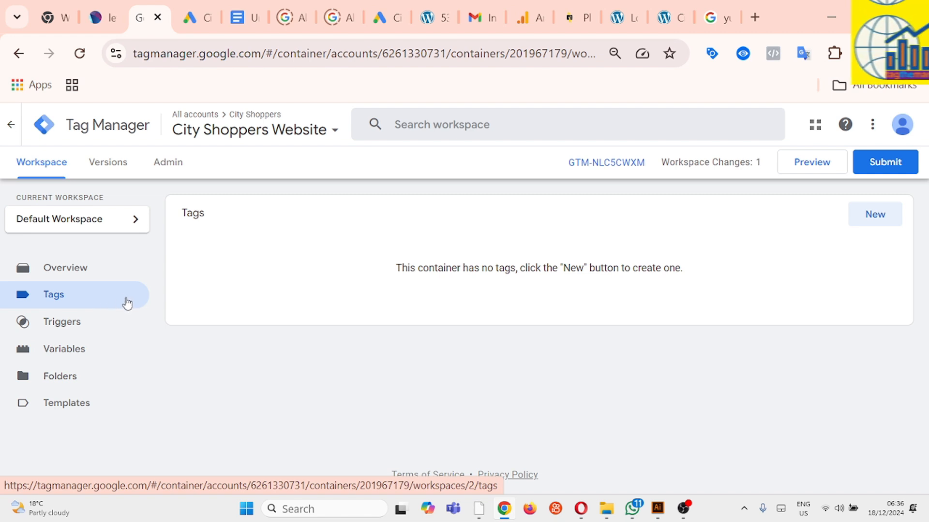
pyautogui.click(809, 166)
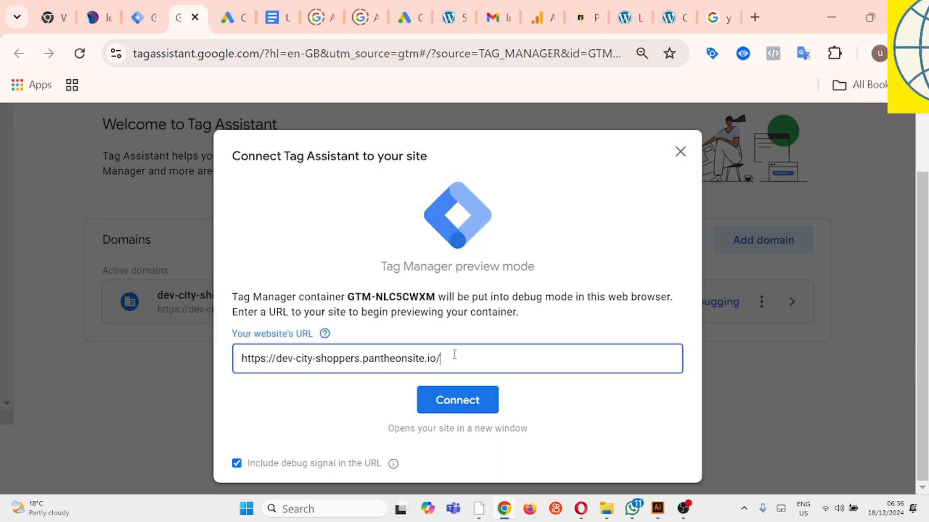
pyautogui.moveTo(454, 355); pyautogui.dragTo(302, 370)
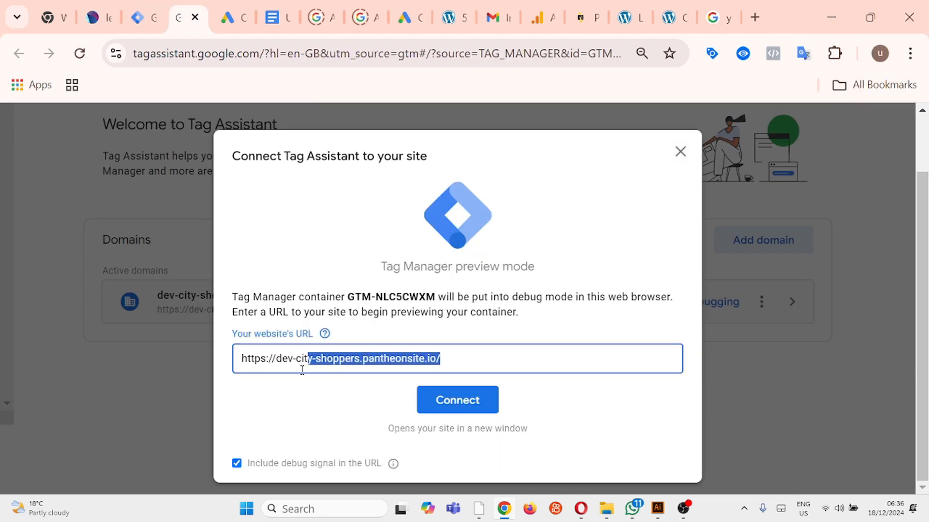
pyautogui.click(465, 360)
pyautogui.click(476, 399)
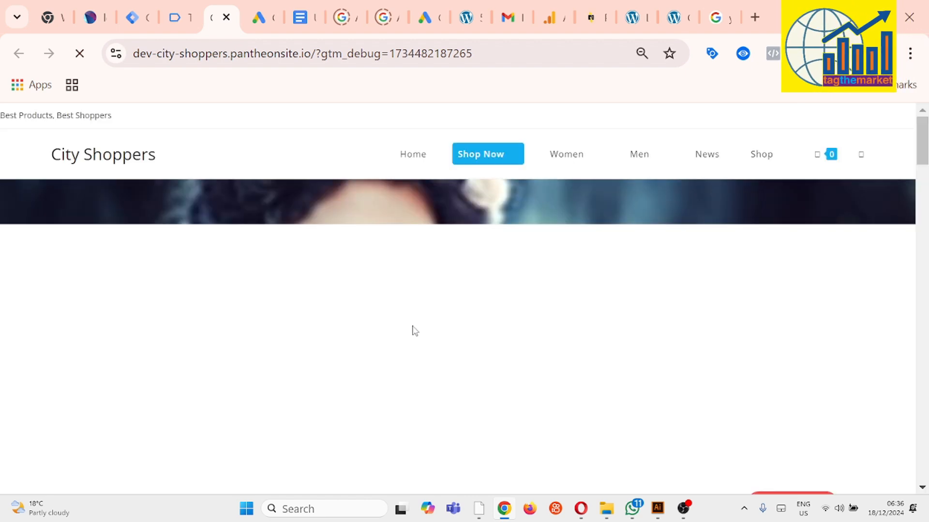
# Open the Dark Jacket product from the best-selling items, collapse the Tag Assistant box and add the jacket to the cart.
pyautogui.scroll(-3, 419, 318)
pyautogui.scroll(-8, 419, 315)
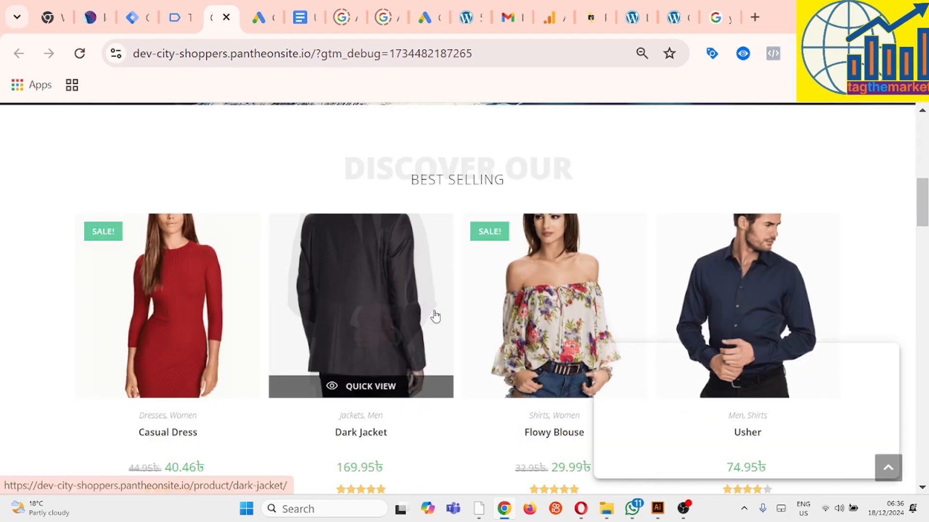
pyautogui.scroll(5, 323, 332)
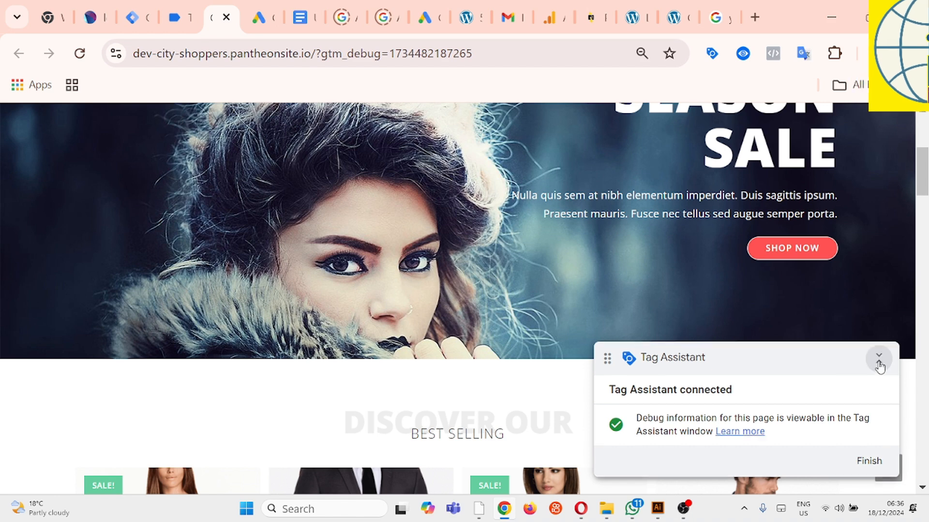
pyautogui.click(878, 360)
pyautogui.scroll(-5, 622, 317)
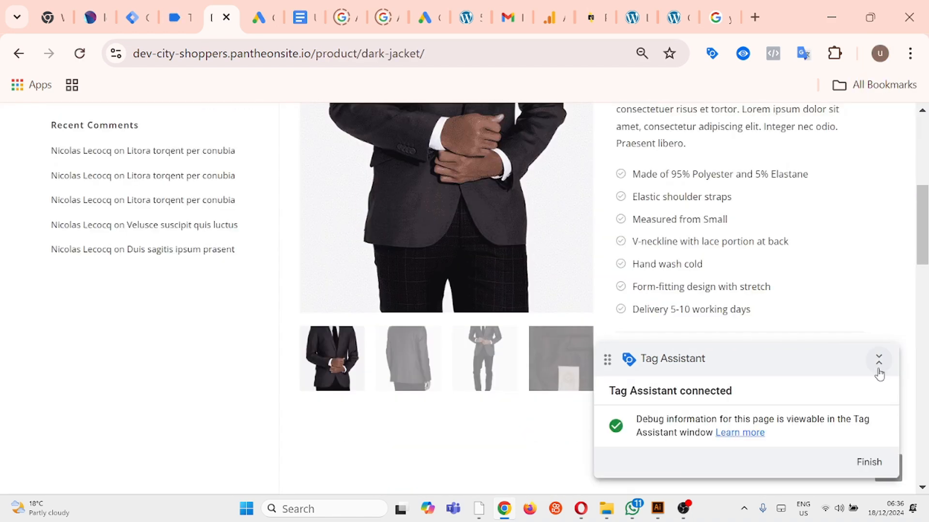
pyautogui.click(879, 360)
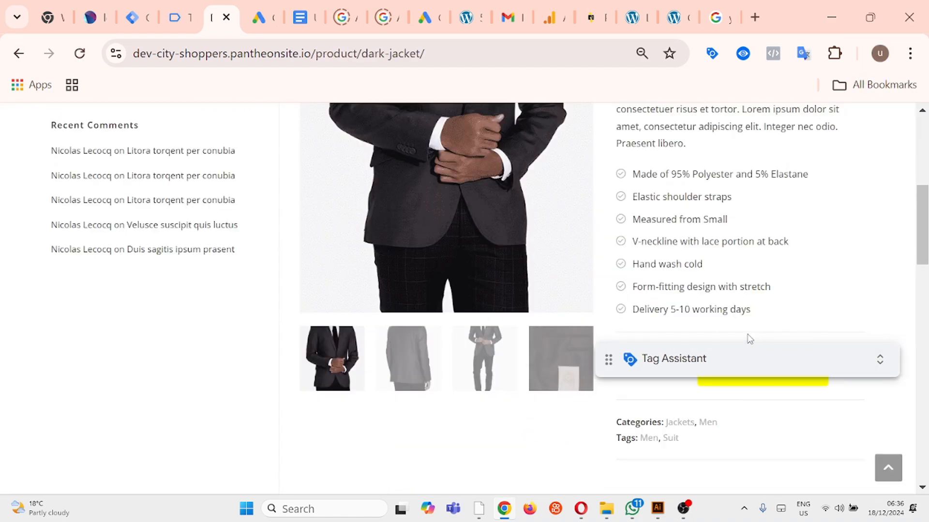
pyautogui.scroll(-5, 785, 129)
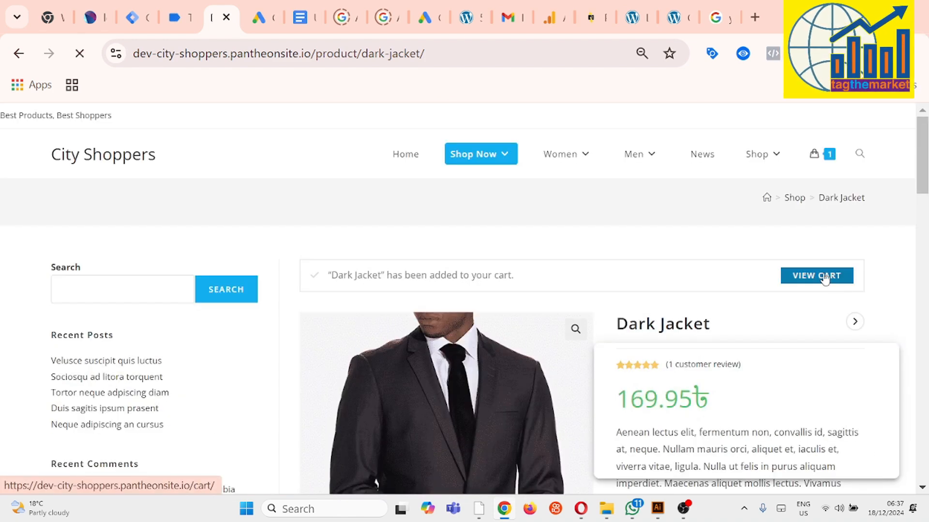
# View the cart holding the Dark Jacket and proceed to checkout with free shipping.
pyautogui.click(825, 279)
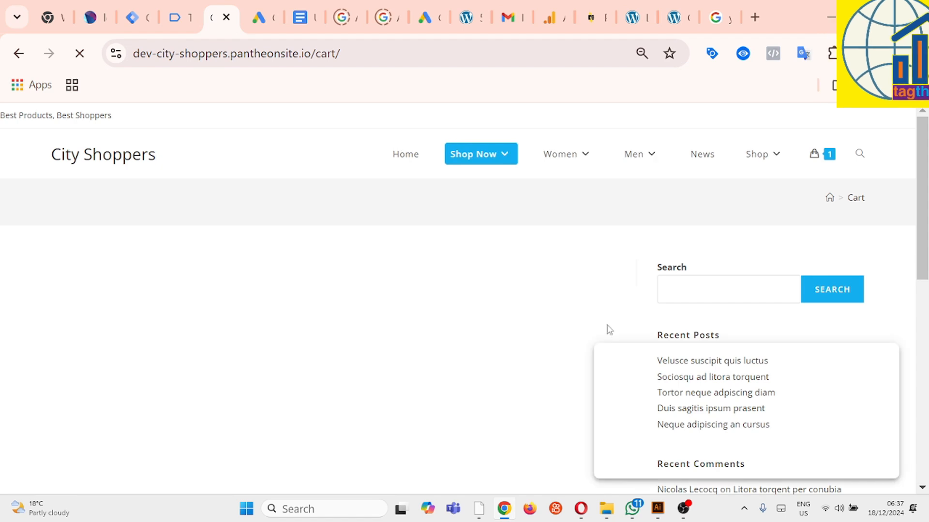
pyautogui.scroll(-5, 454, 304)
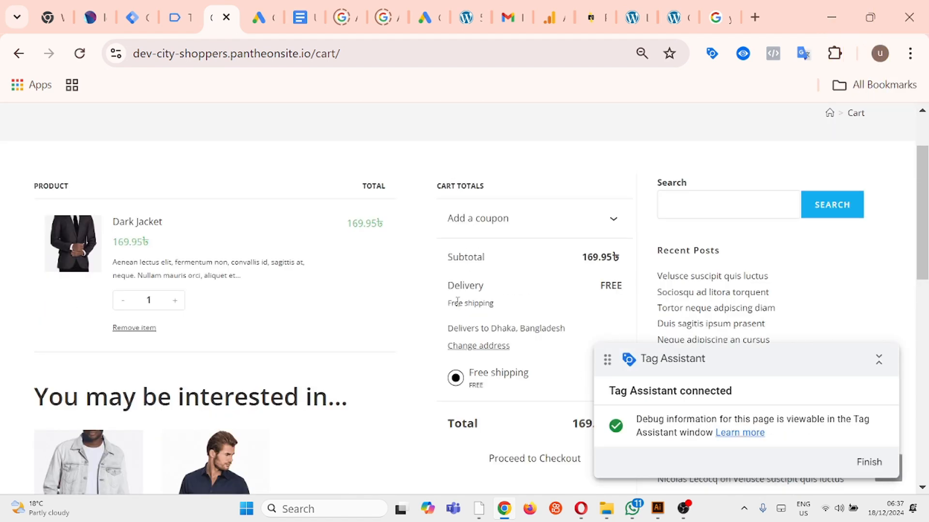
pyautogui.click(536, 293)
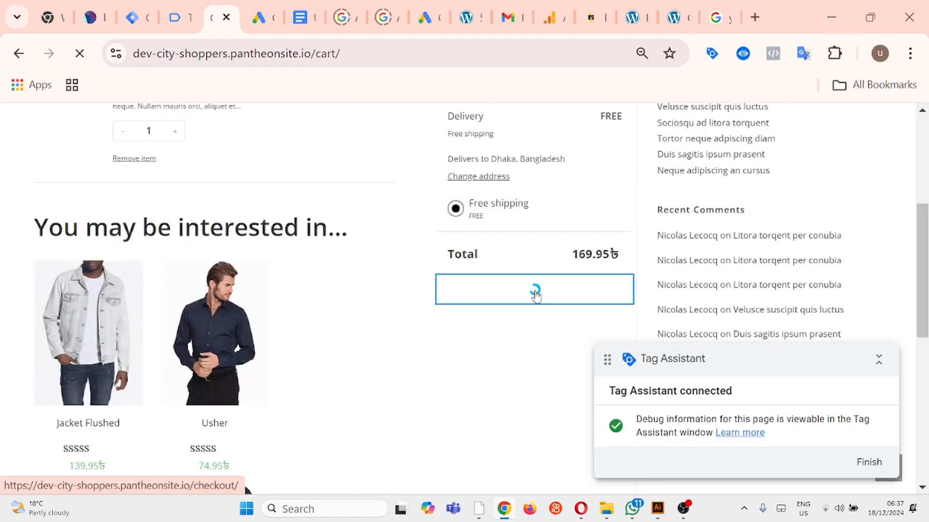
# Fill the shipping address form with the saved customer's name, street address, city and phone number.
pyautogui.scroll(-3, 244, 310)
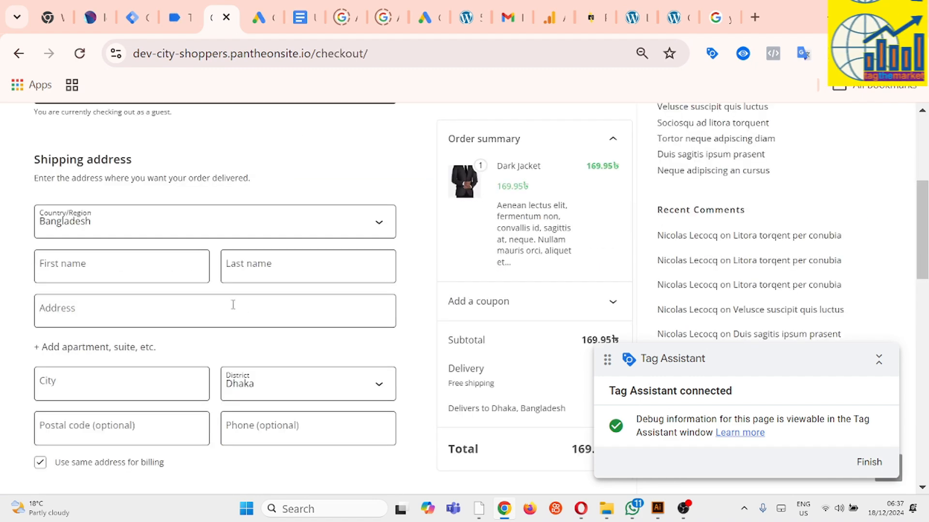
pyautogui.scroll(3, 212, 305)
pyautogui.scroll(-3, 212, 303)
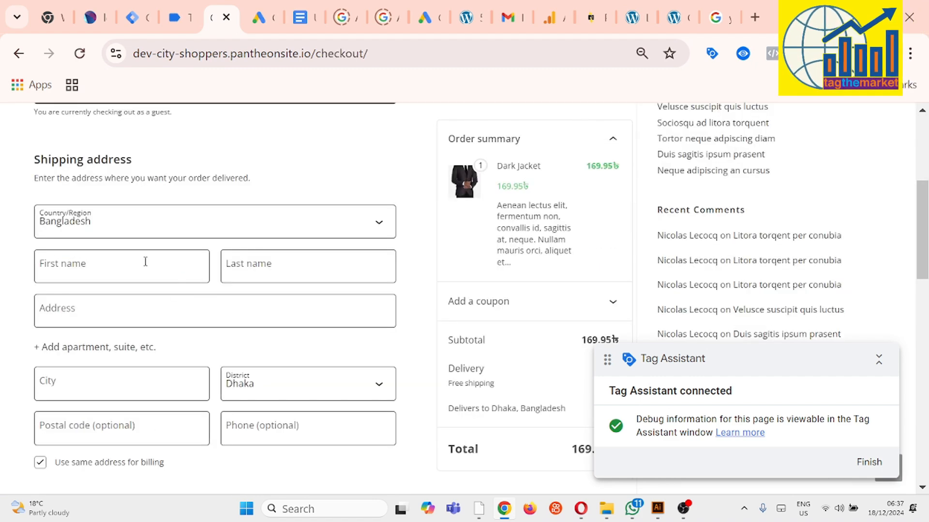
pyautogui.click(118, 260)
pyautogui.click(178, 315)
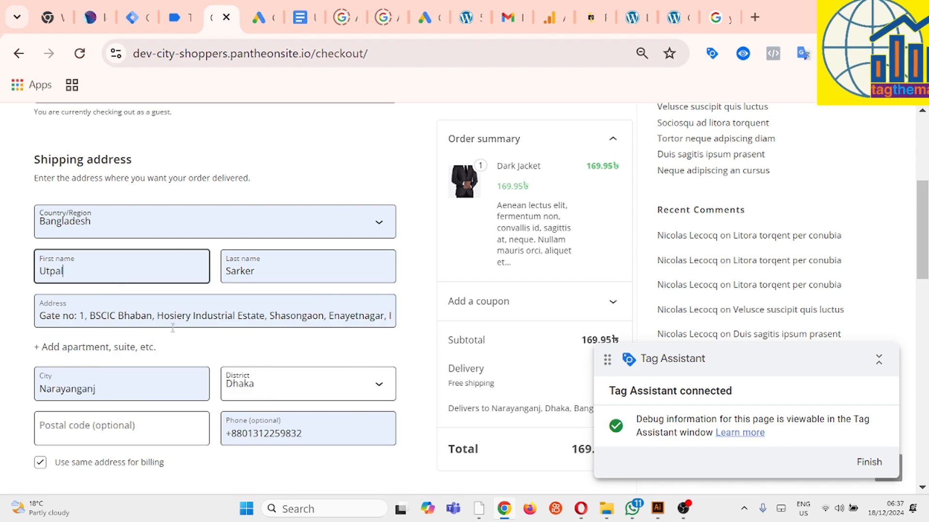
# Place the order with cash on delivery and highlight the order-received message on the confirmation page.
pyautogui.scroll(-3, 185, 325)
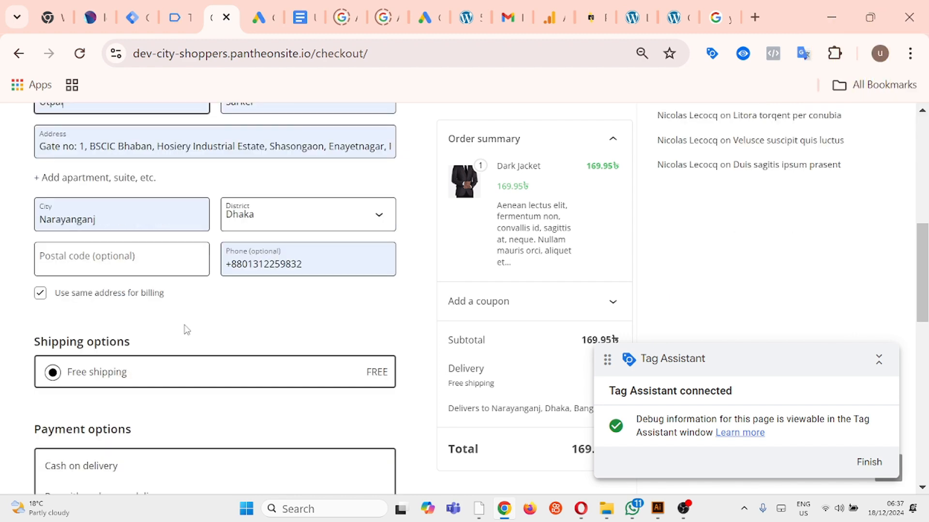
pyautogui.scroll(-3, 194, 325)
pyautogui.scroll(-3, 218, 319)
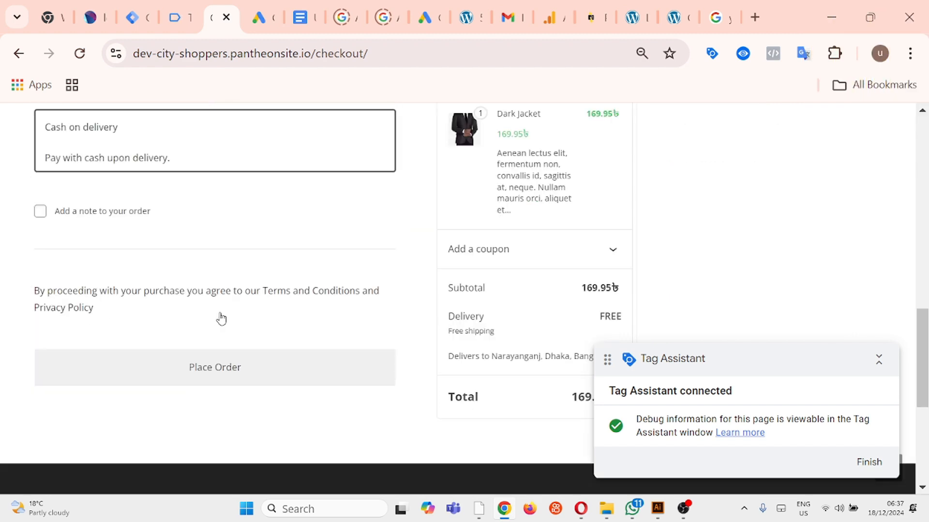
pyautogui.click(240, 373)
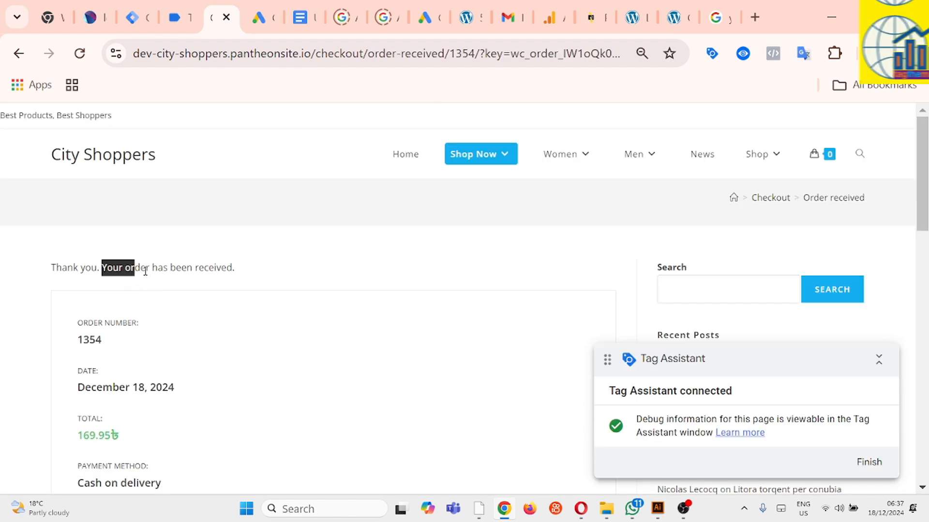
pyautogui.moveTo(145, 271); pyautogui.dragTo(240, 289)
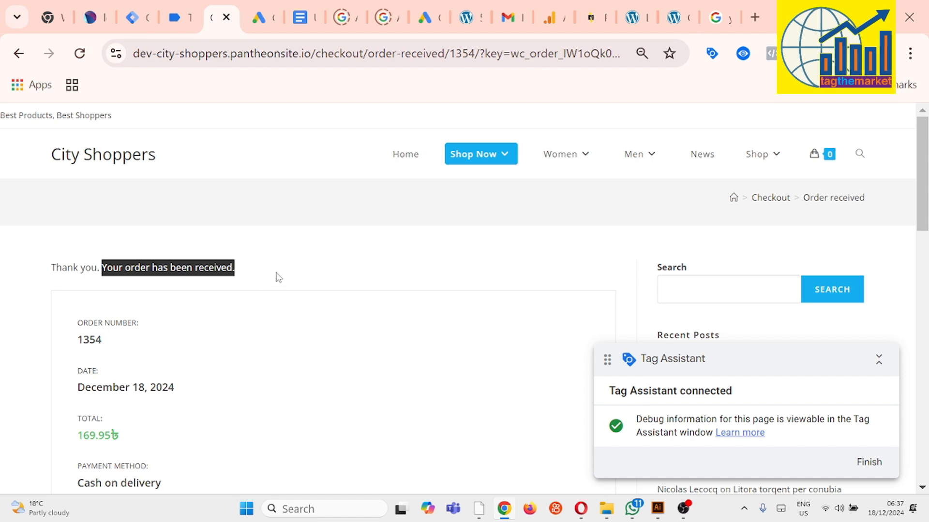
# Switch to Tag Assistant, dismiss the connection notice and show the data layer of the purchase event.
pyautogui.click(177, 18)
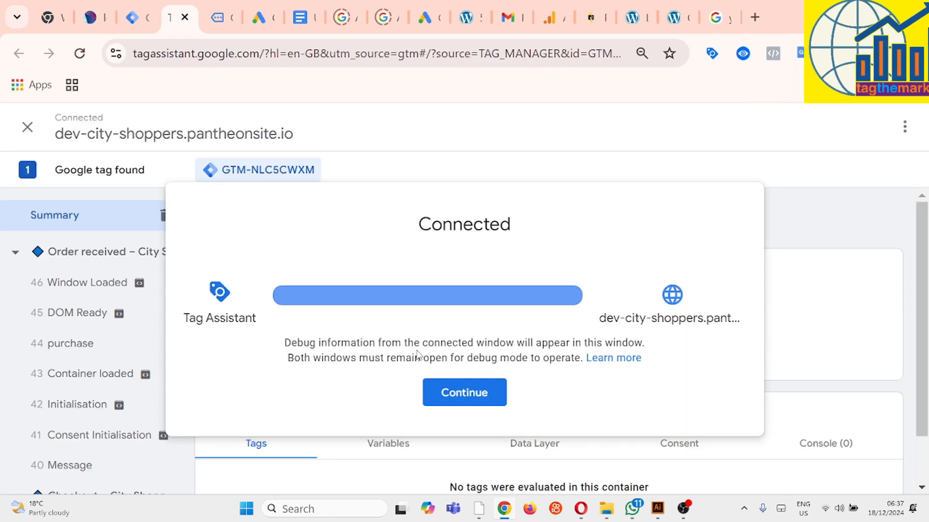
pyautogui.click(475, 392)
pyautogui.click(69, 344)
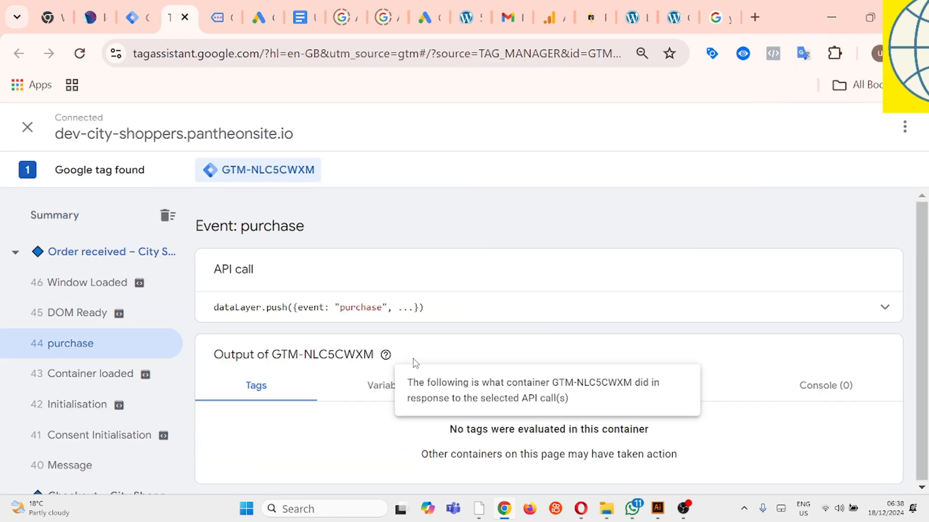
pyautogui.click(532, 391)
# Examine the order totals and the customer billing and shipping data in the purchase event's data layer.
pyautogui.scroll(-10, 448, 344)
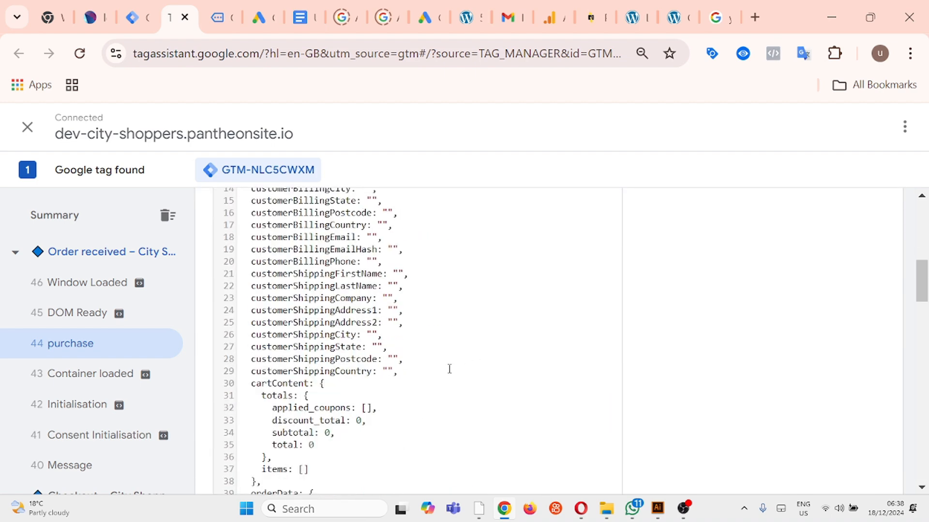
pyautogui.scroll(6, 416, 344)
pyautogui.scroll(-7, 445, 369)
pyautogui.scroll(-9, 344, 333)
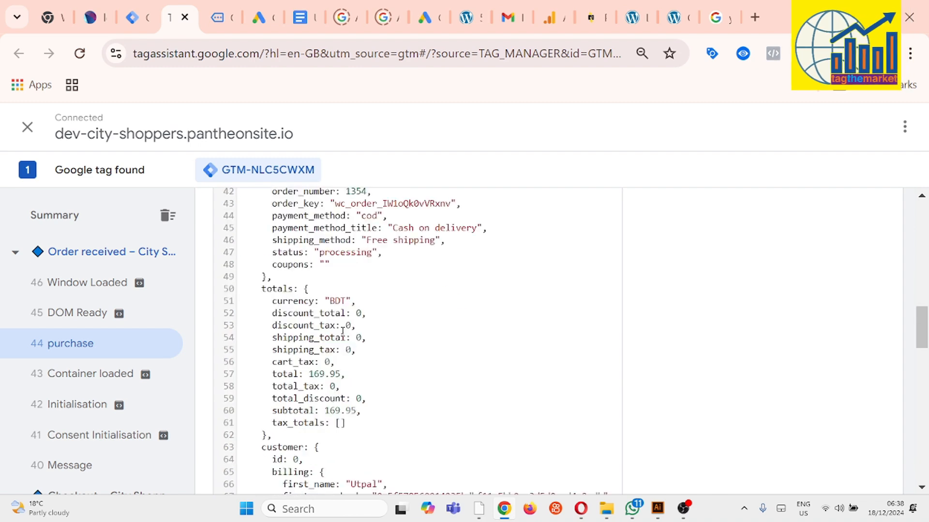
pyautogui.scroll(2, 343, 332)
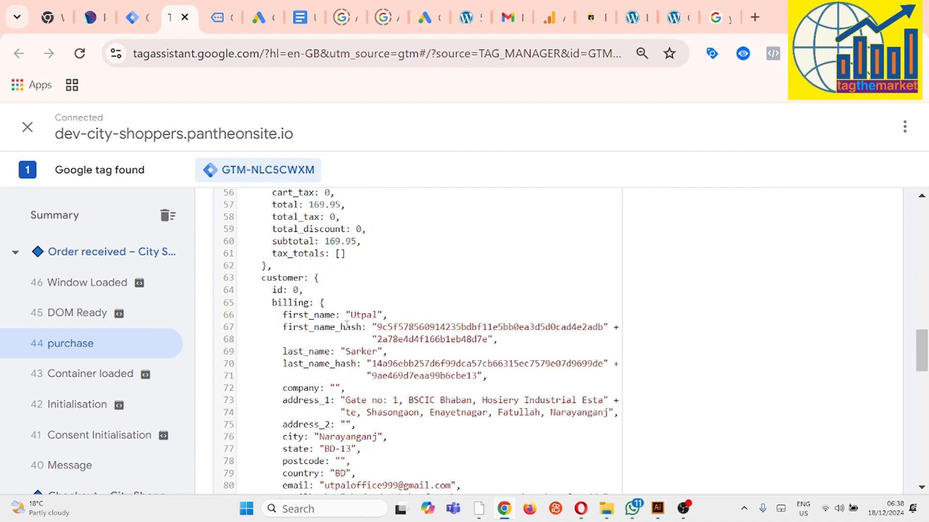
pyautogui.scroll(-7, 313, 294)
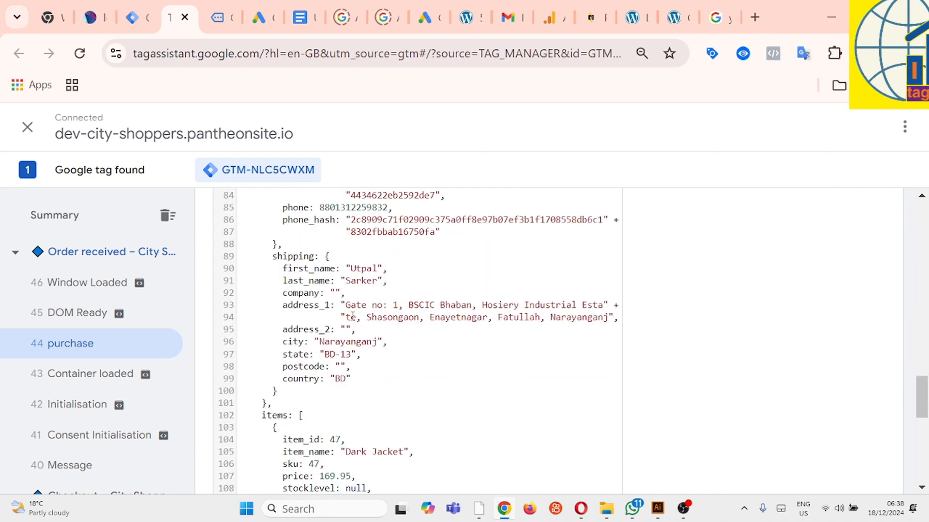
pyautogui.scroll(7, 352, 317)
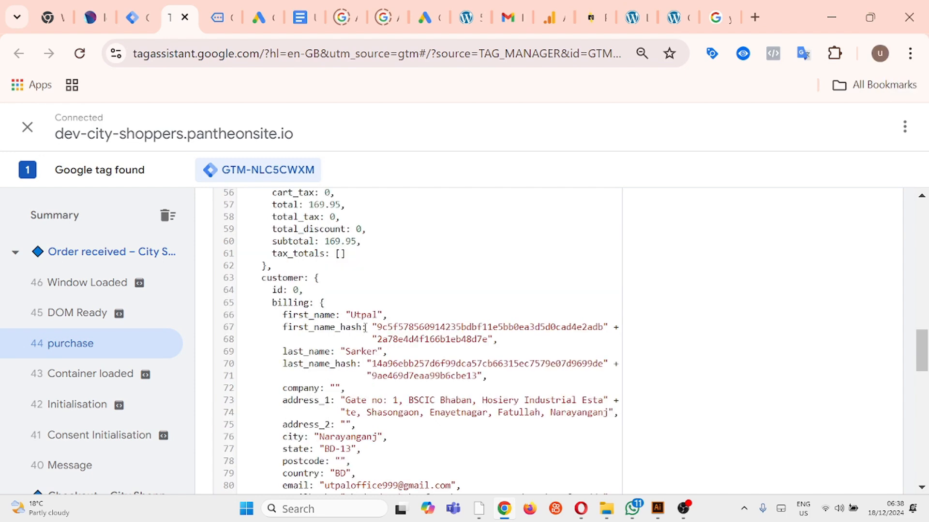
# Examine the ecommerce object of the purchase event, including its currency, transaction_id, value and items.
pyautogui.scroll(-15, 365, 328)
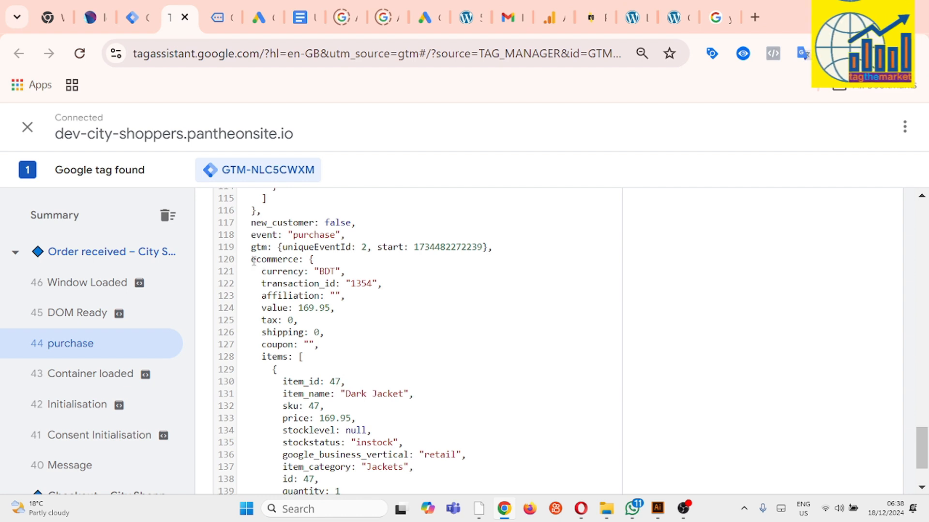
pyautogui.moveTo(251, 259); pyautogui.dragTo(303, 272)
pyautogui.click(329, 385)
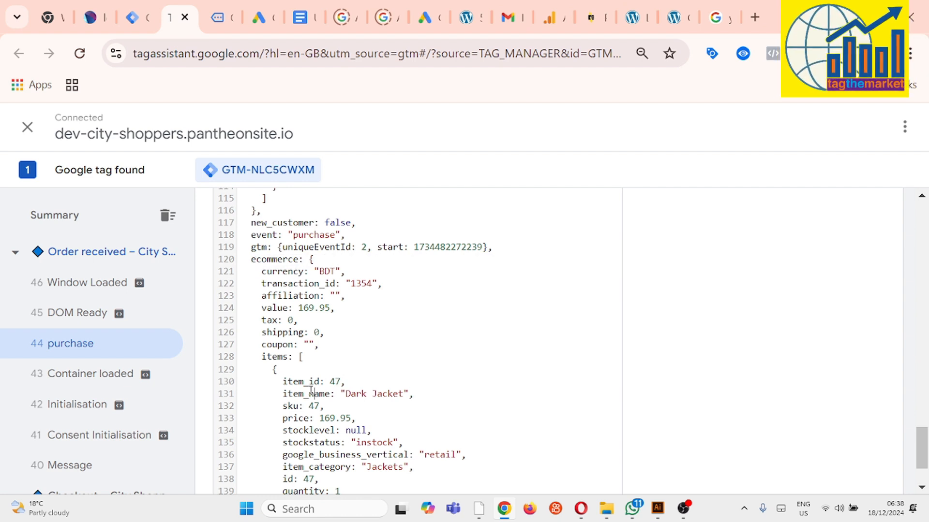
pyautogui.scroll(-2, 328, 385)
pyautogui.scroll(4, 328, 384)
pyautogui.scroll(-2, 124, 343)
# Inspect the data layer of the begin_checkout, view_cart and view_item events from the earlier pages.
pyautogui.scroll(-2, 125, 342)
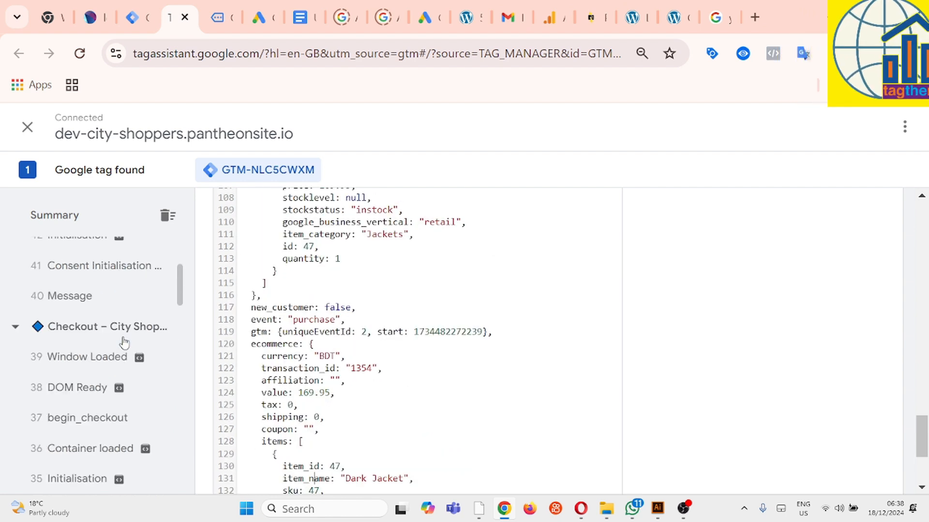
pyautogui.scroll(2, 124, 342)
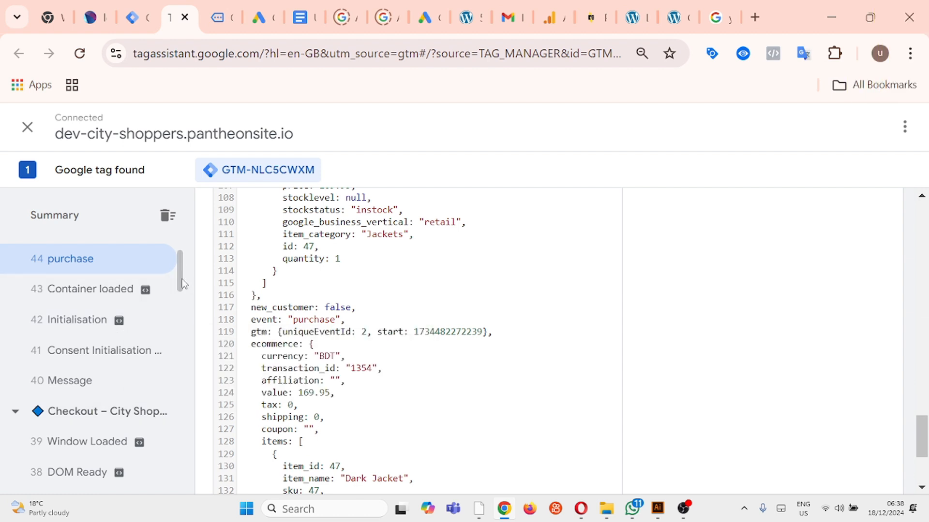
pyautogui.moveTo(183, 284); pyautogui.dragTo(180, 311)
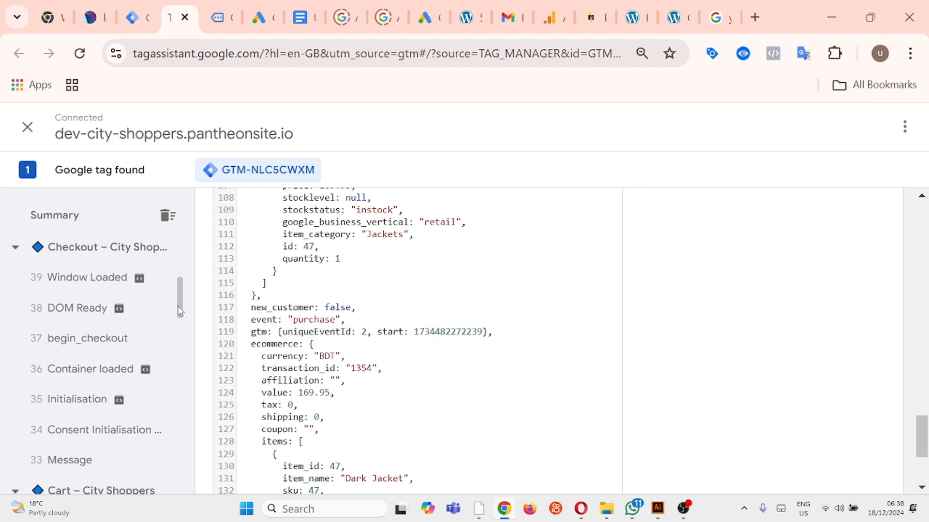
pyautogui.click(101, 341)
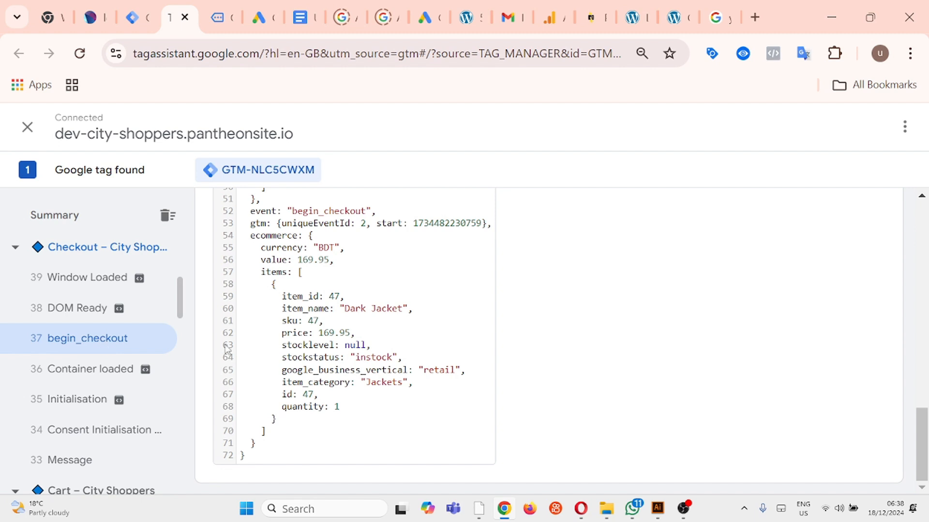
pyautogui.scroll(-5, 139, 346)
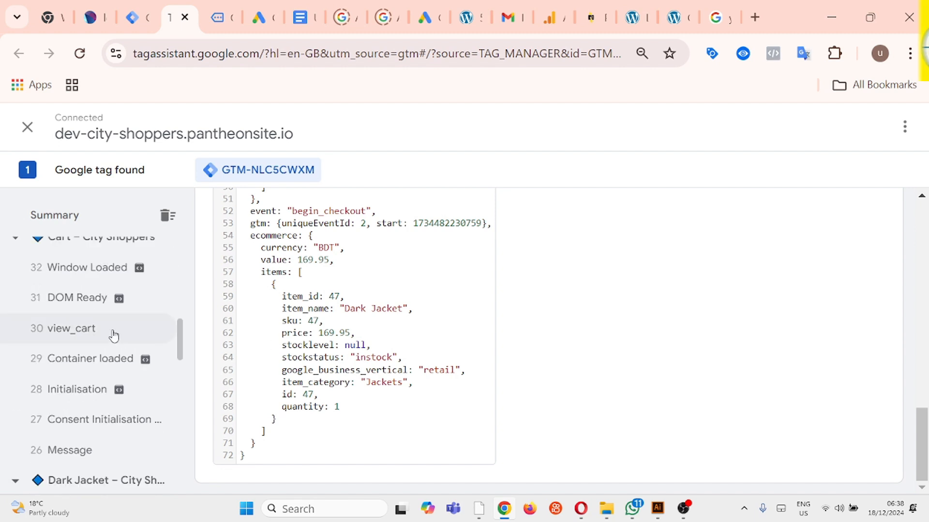
pyautogui.click(112, 333)
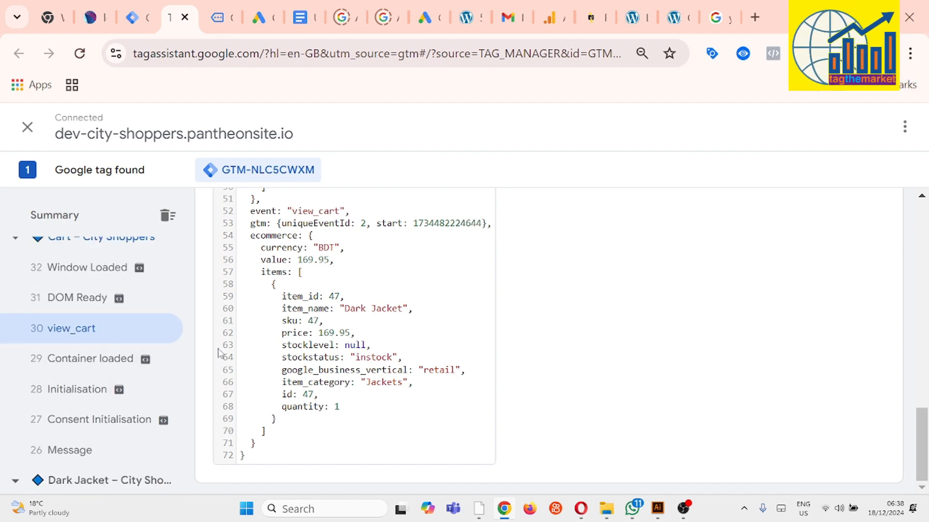
pyautogui.scroll(-4, 119, 354)
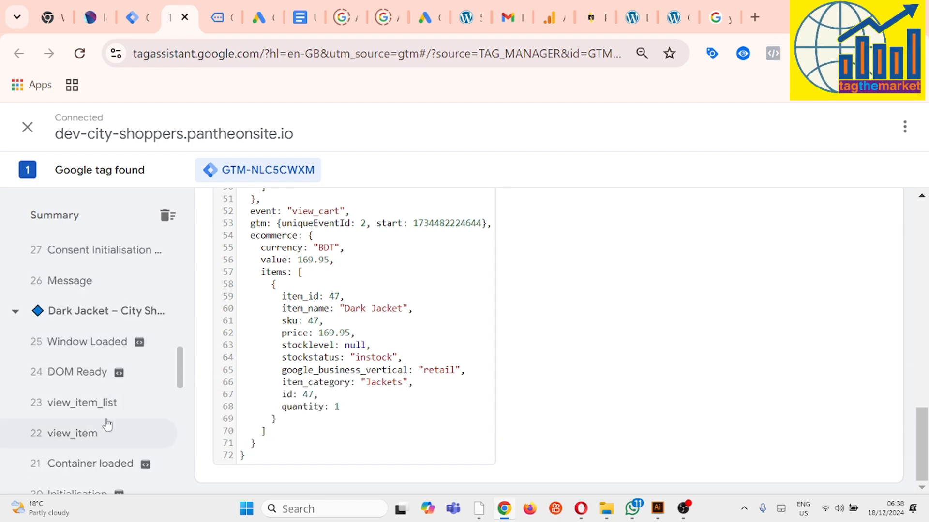
pyautogui.click(99, 434)
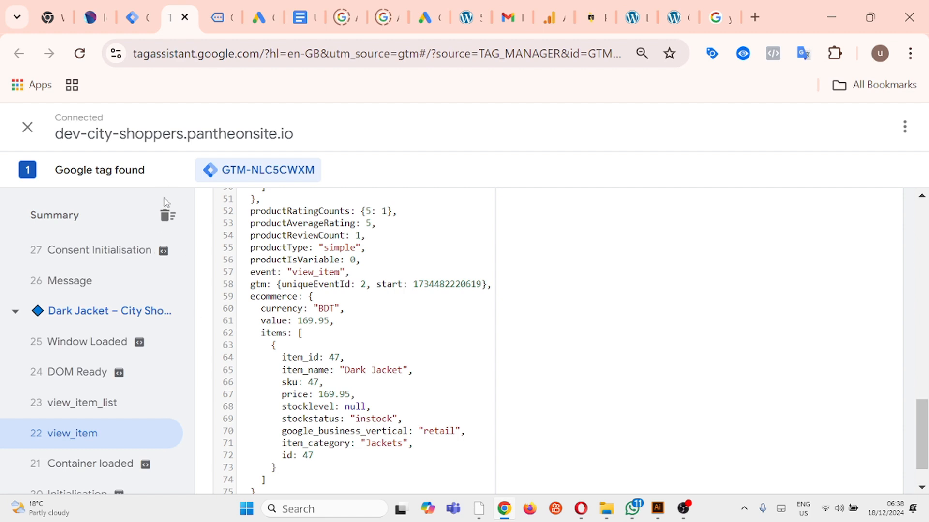
# Switch to the Tag Manager container and create a new tag of type Google Ads Conversion Tracking.
pyautogui.click(139, 16)
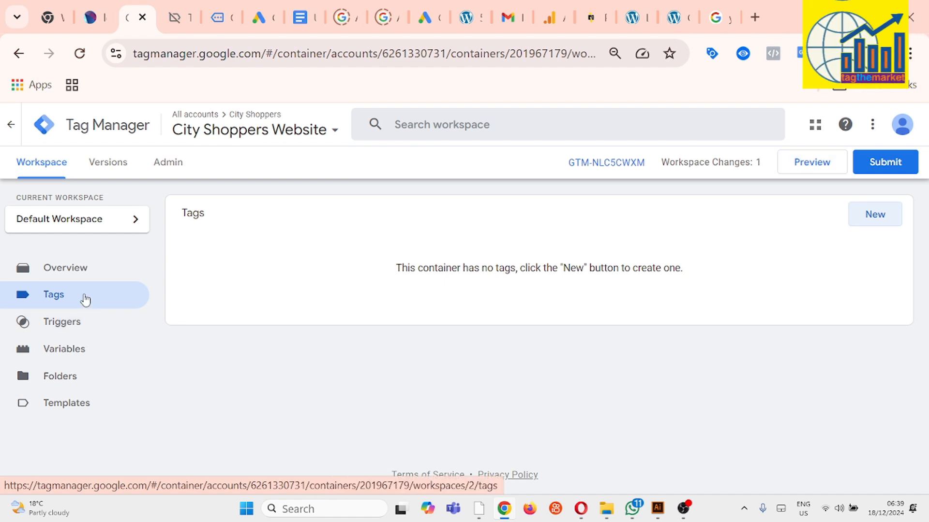
pyautogui.click(871, 216)
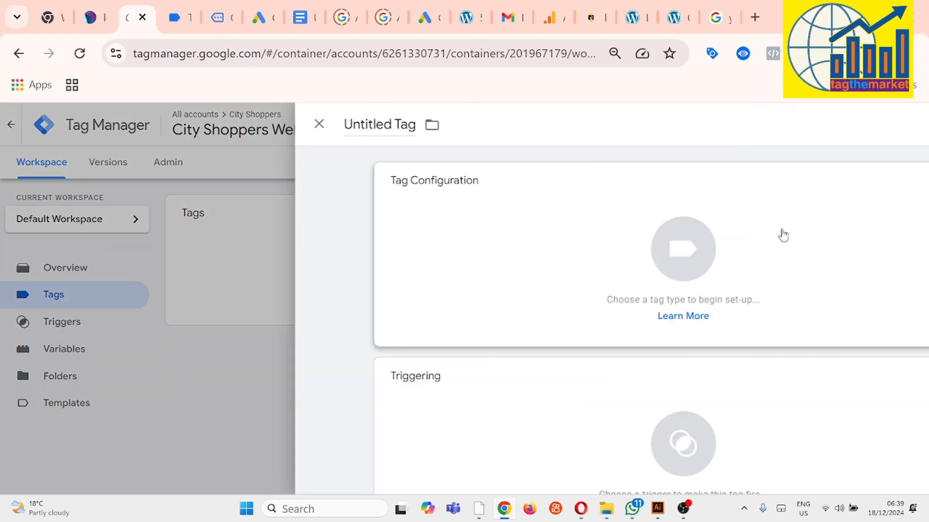
pyautogui.click(536, 263)
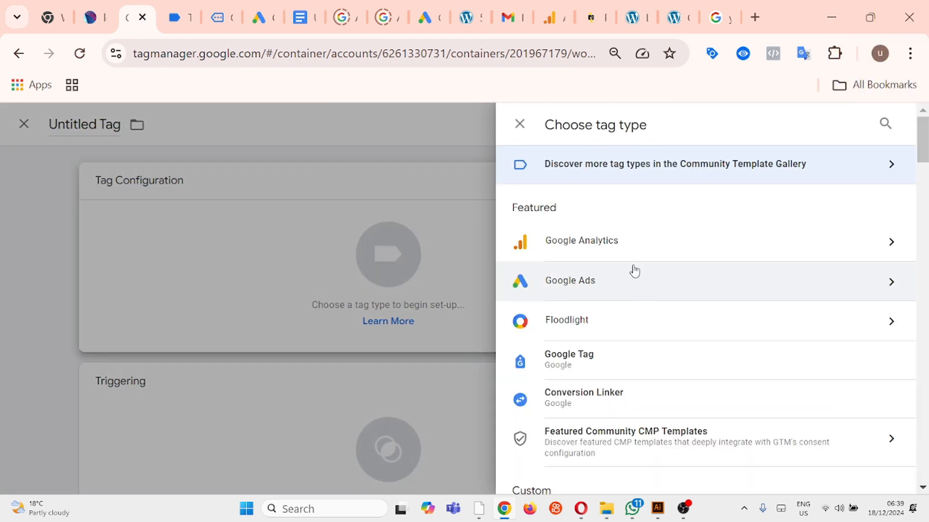
pyautogui.click(645, 284)
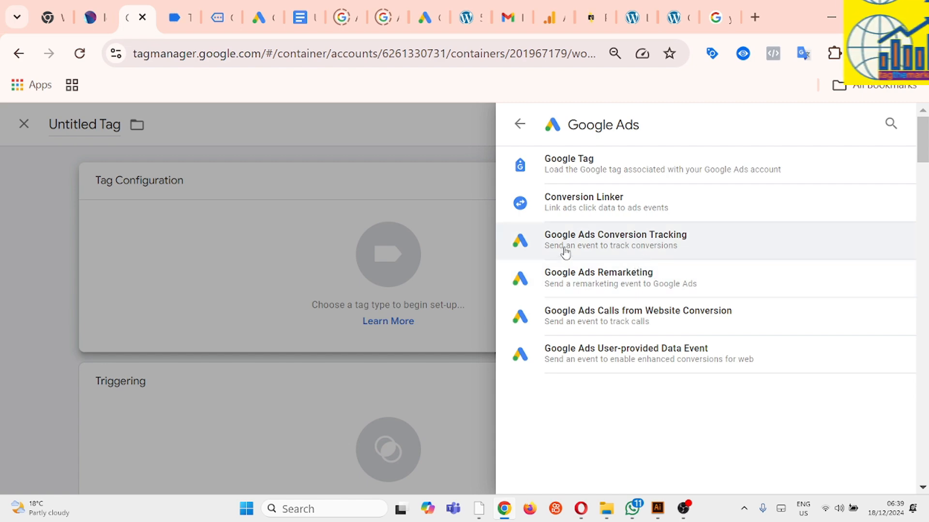
pyautogui.click(704, 240)
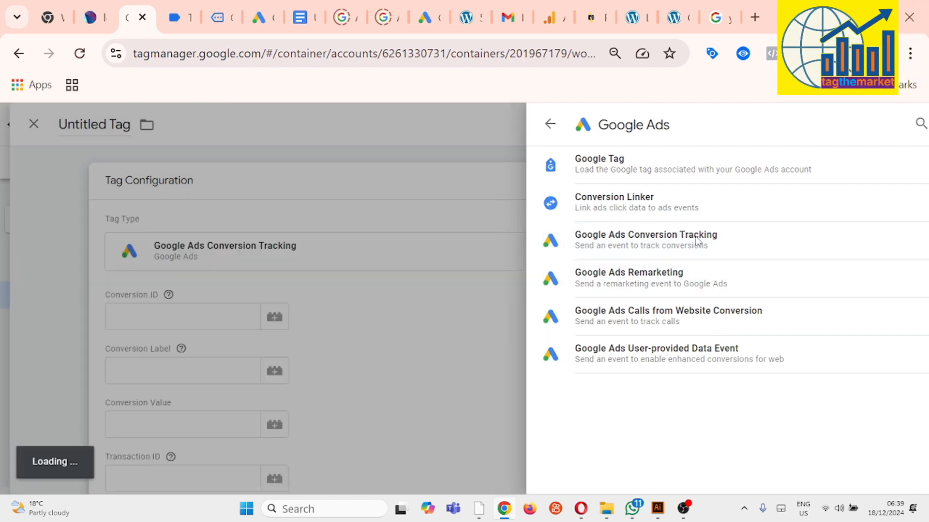
# Look over the tag's Conversion ID, Conversion Label, Conversion Value, Transaction ID and Currency Code fields.
pyautogui.click(295, 325)
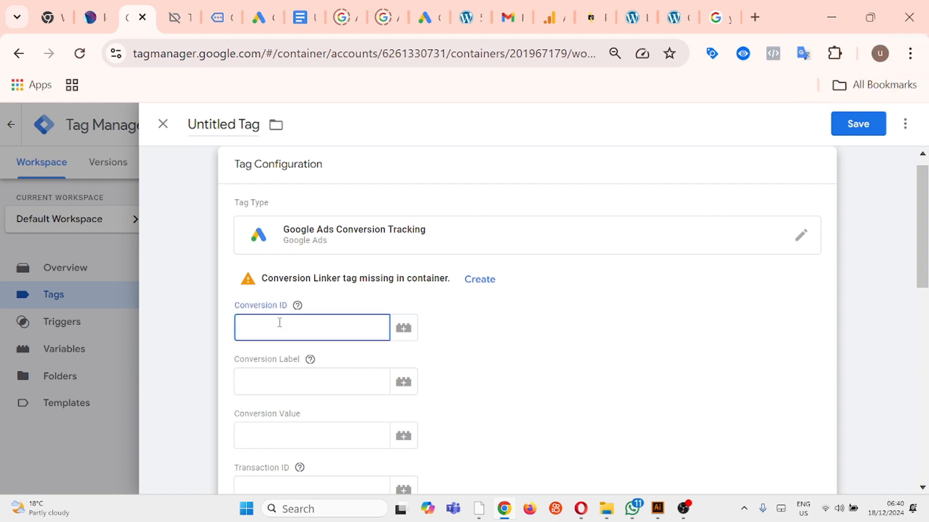
pyautogui.click(274, 380)
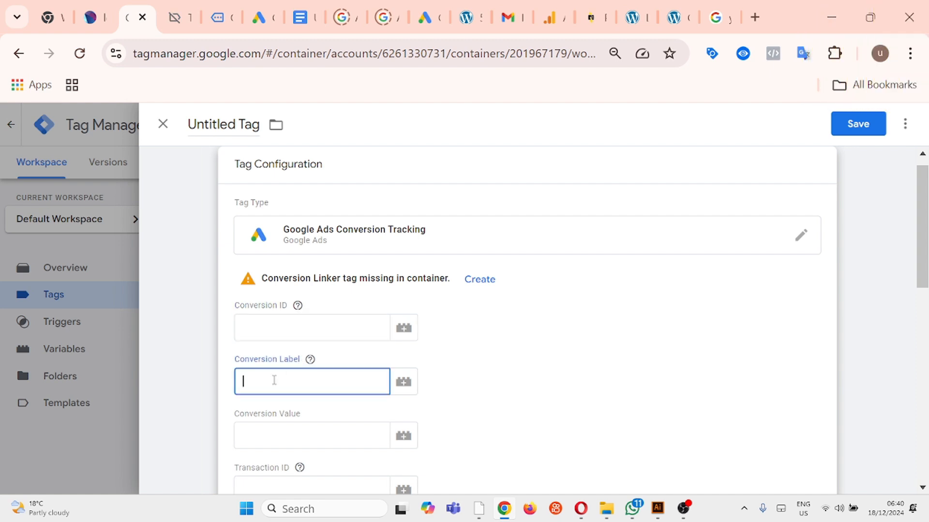
pyautogui.scroll(-2, 309, 369)
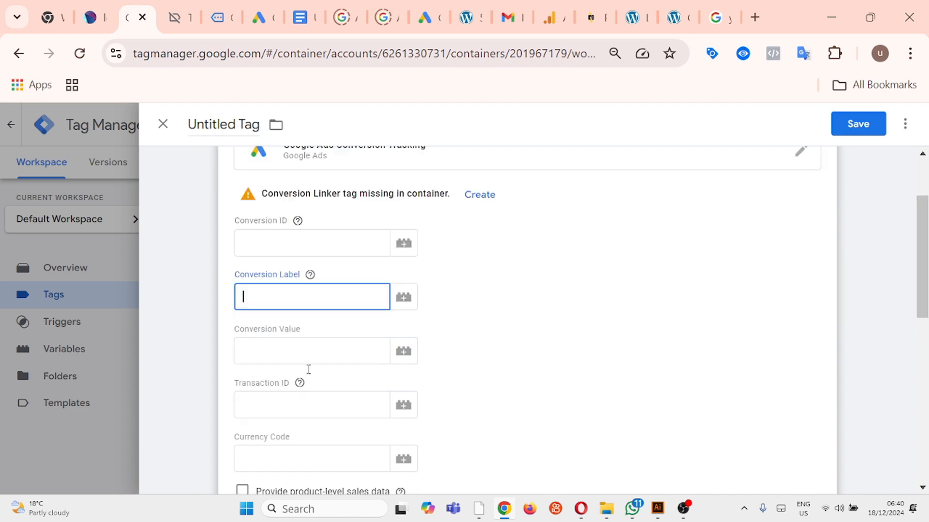
# Go over the tag's empty Conversion Value, Transaction ID and Currency Code fields.
pyautogui.click(281, 348)
pyautogui.scroll(-2, 281, 348)
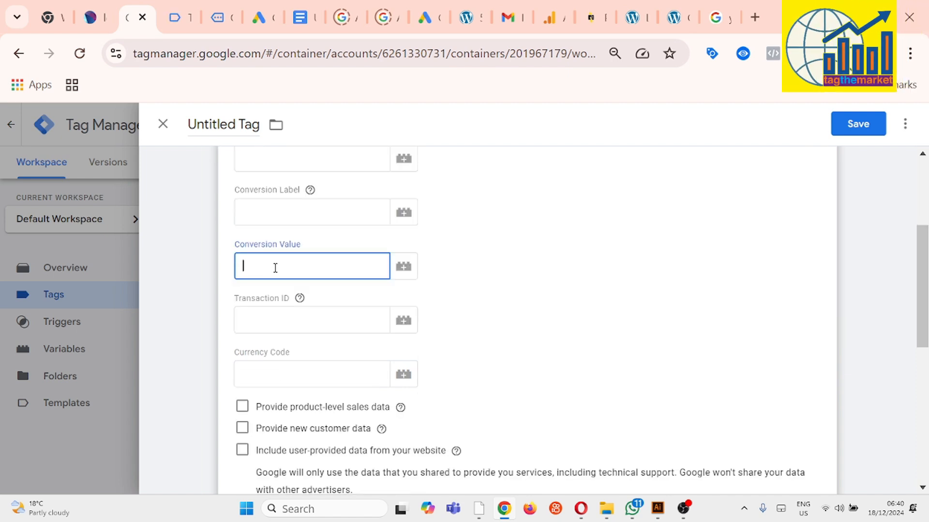
pyautogui.click(284, 320)
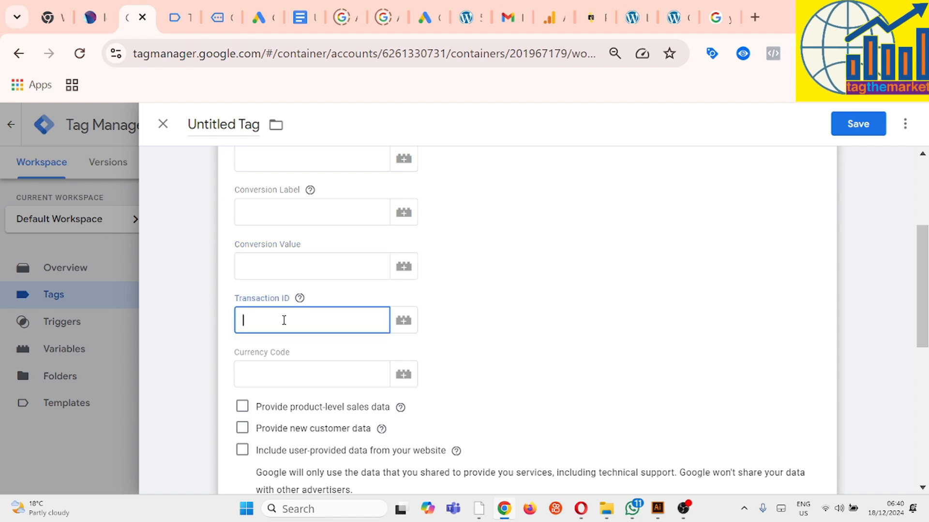
pyautogui.click(295, 375)
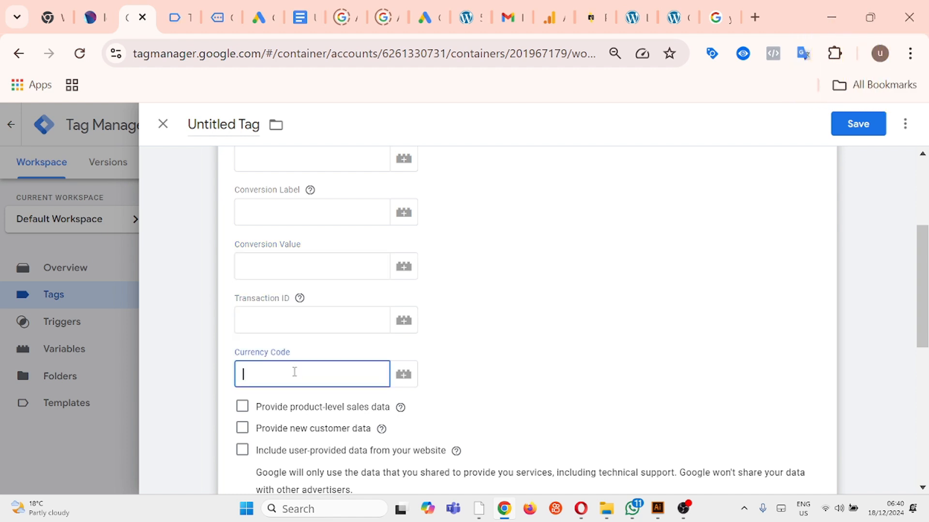
# Create the missing Conversion Linker tag firing on All Pages and save it under the name Conversion Linker.
pyautogui.scroll(4, 315, 354)
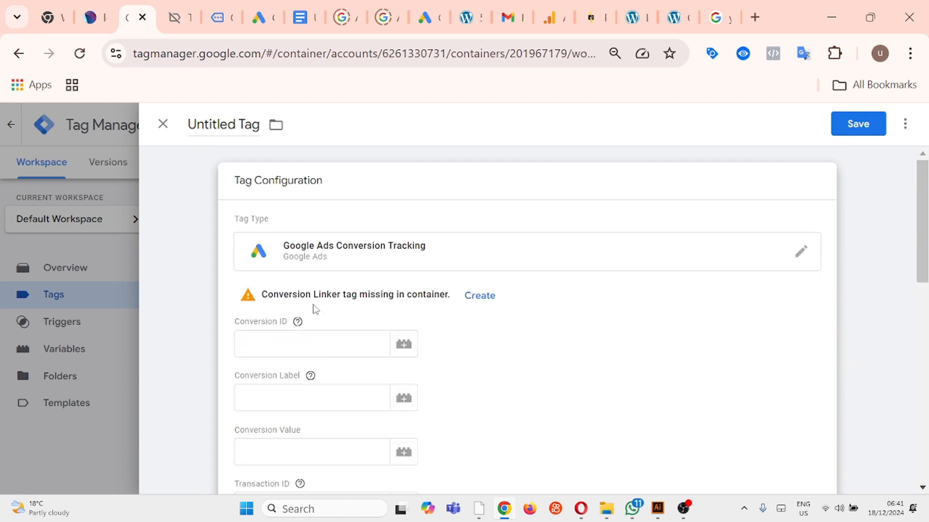
pyautogui.click(483, 300)
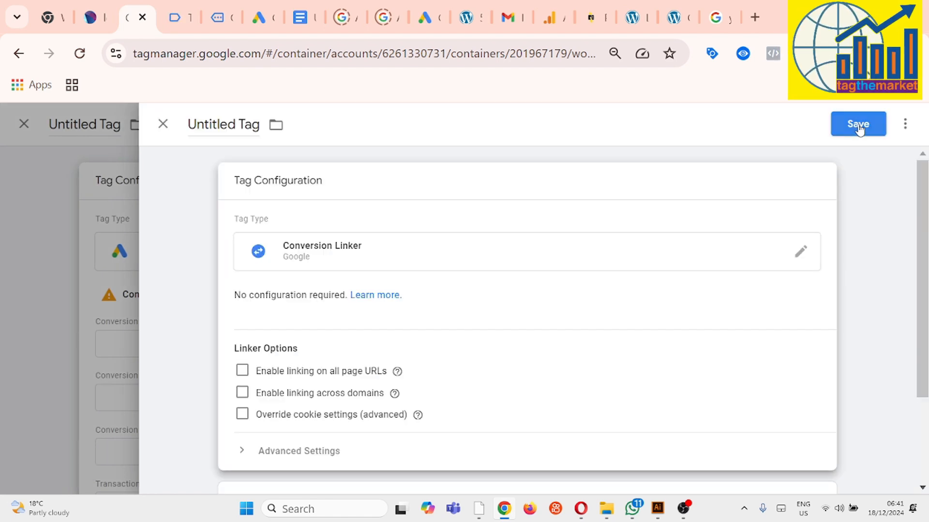
pyautogui.click(858, 124)
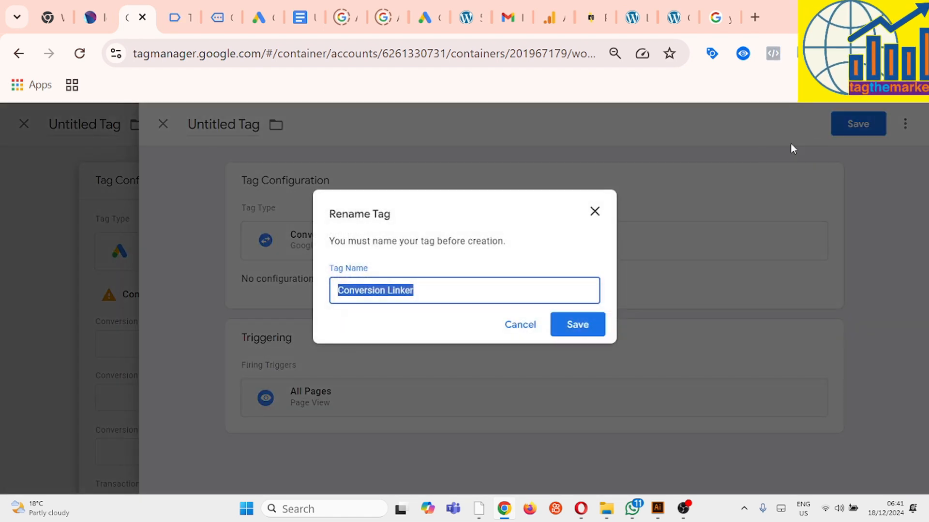
pyautogui.click(576, 326)
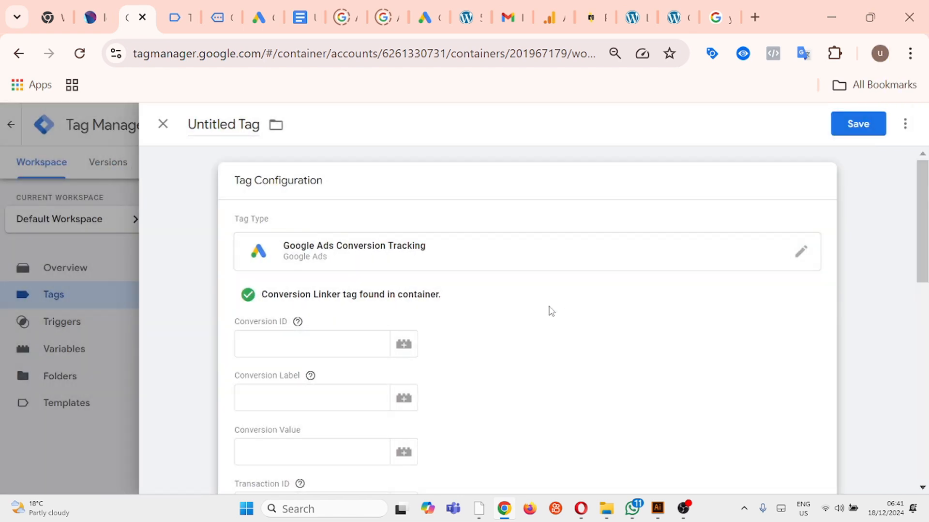
# Get the Conversion ID from the Google Ads conversion instructions and return to the tag in Tag Manager.
pyautogui.click(304, 340)
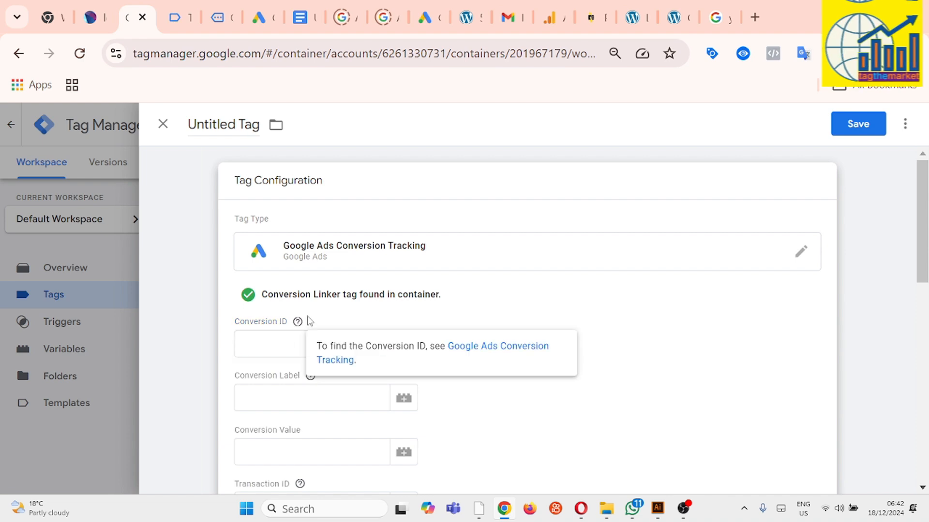
pyautogui.moveTo(260, 18)
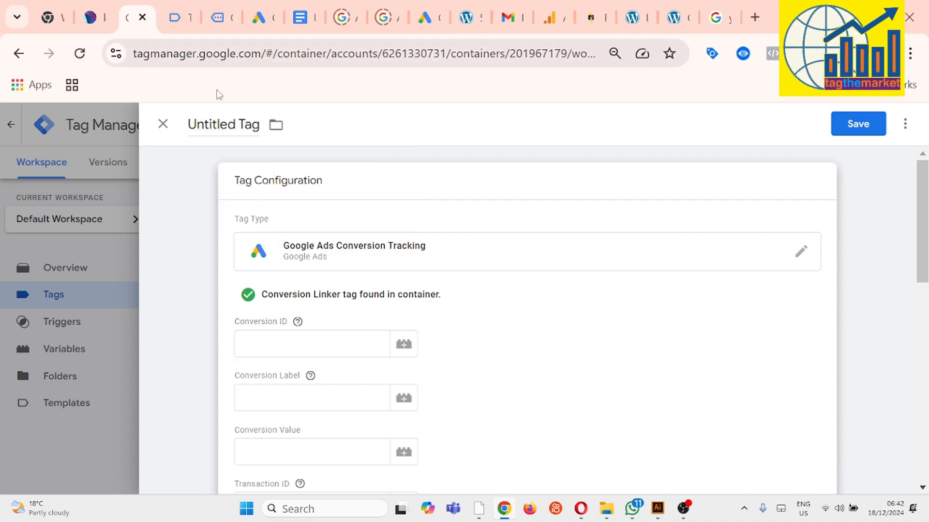
pyautogui.click(297, 346)
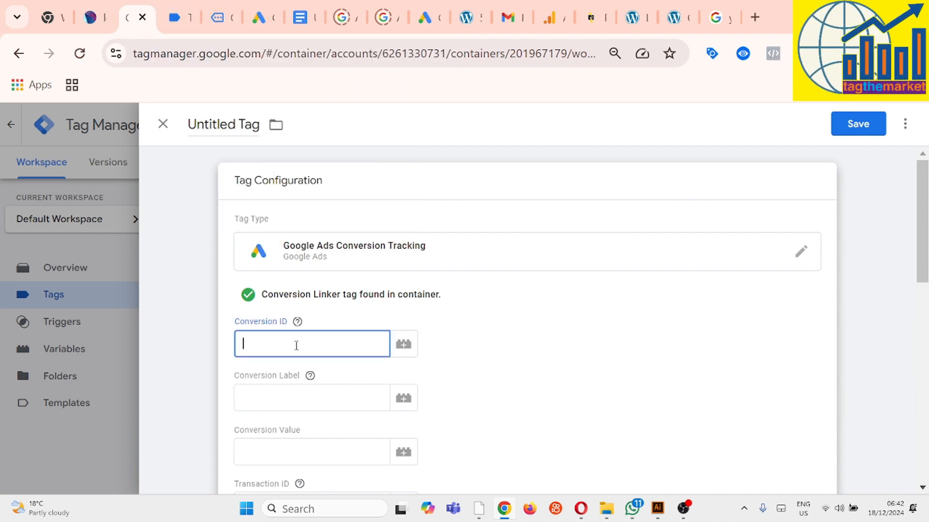
pyautogui.click(259, 18)
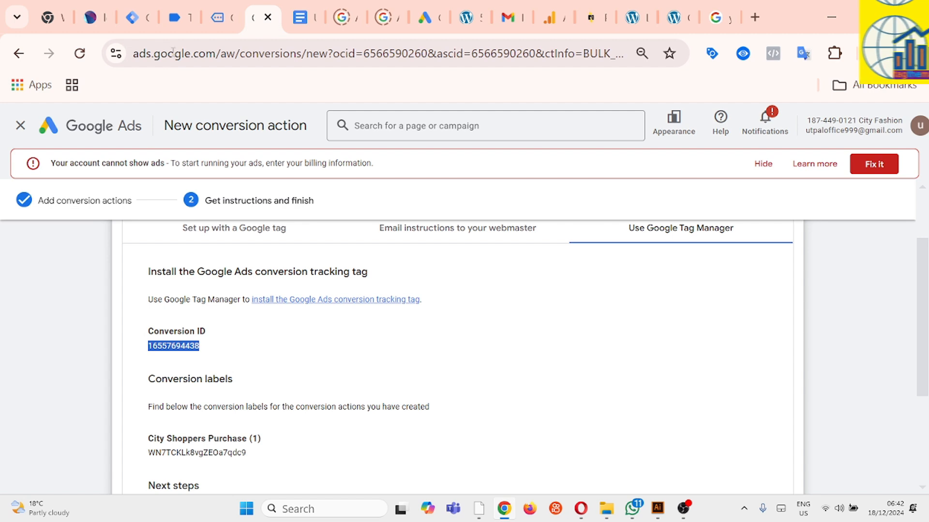
pyautogui.click(134, 18)
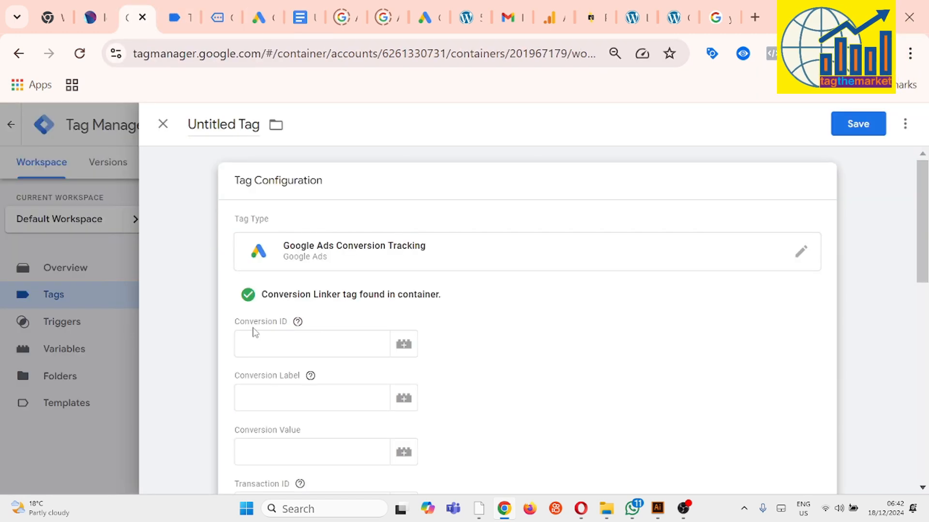
pyautogui.click(311, 339)
pyautogui.hotkey('ctrl', 'v')
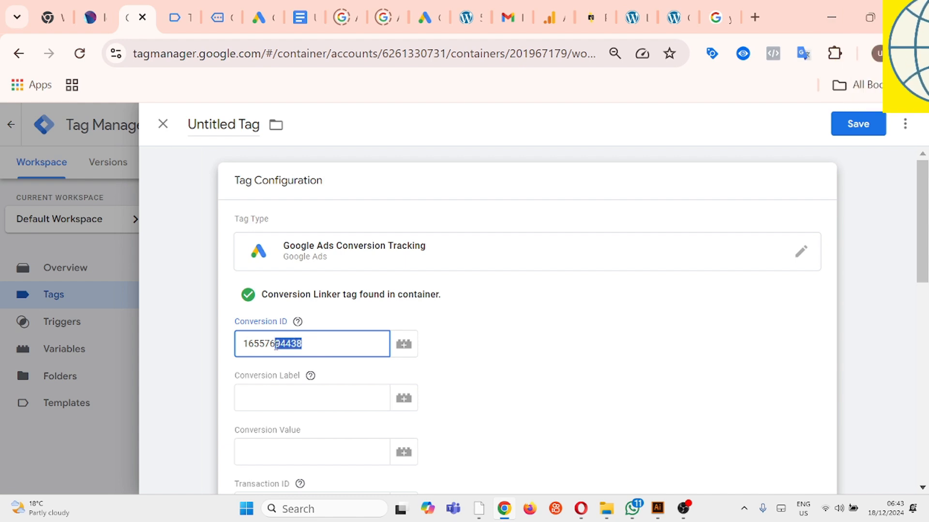
pyautogui.click(318, 345)
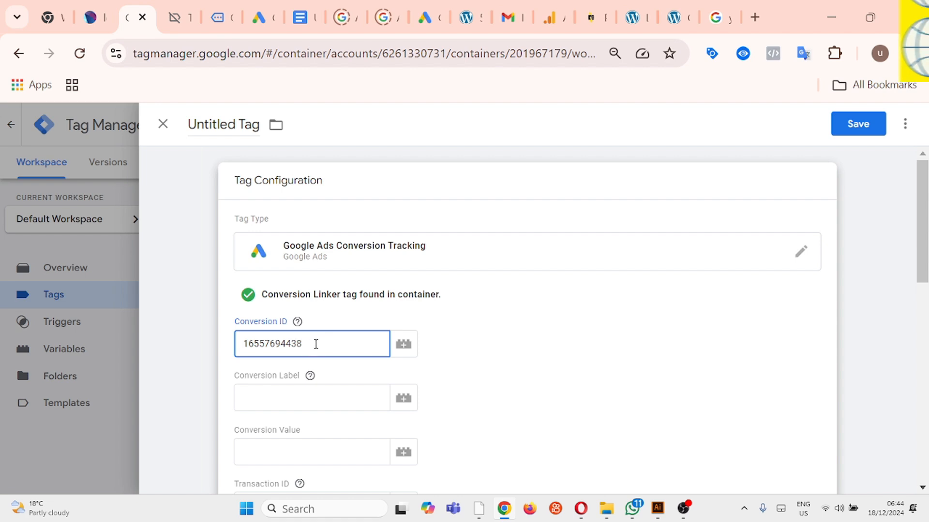
pyautogui.doubleClick(320, 340)
pyautogui.click(319, 345)
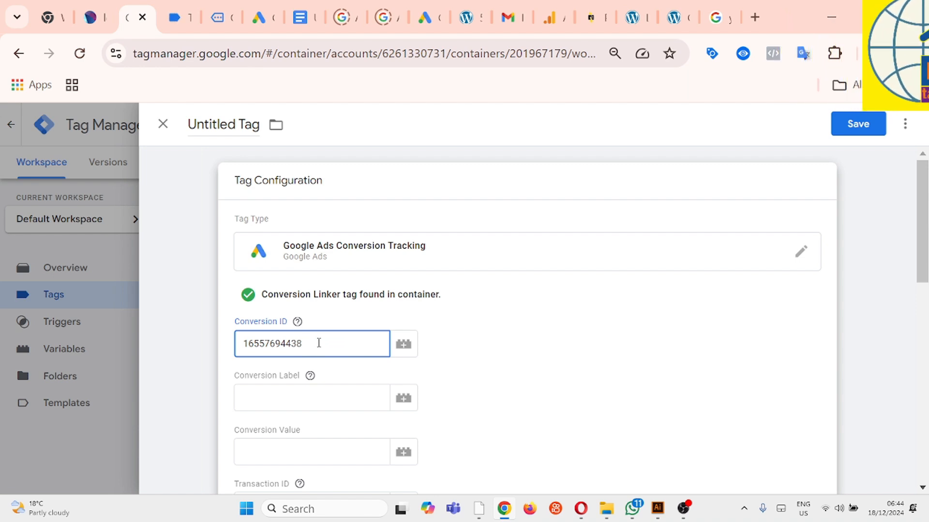
pyautogui.hotkey('ctrl', 'a')
pyautogui.press('BackSpace')
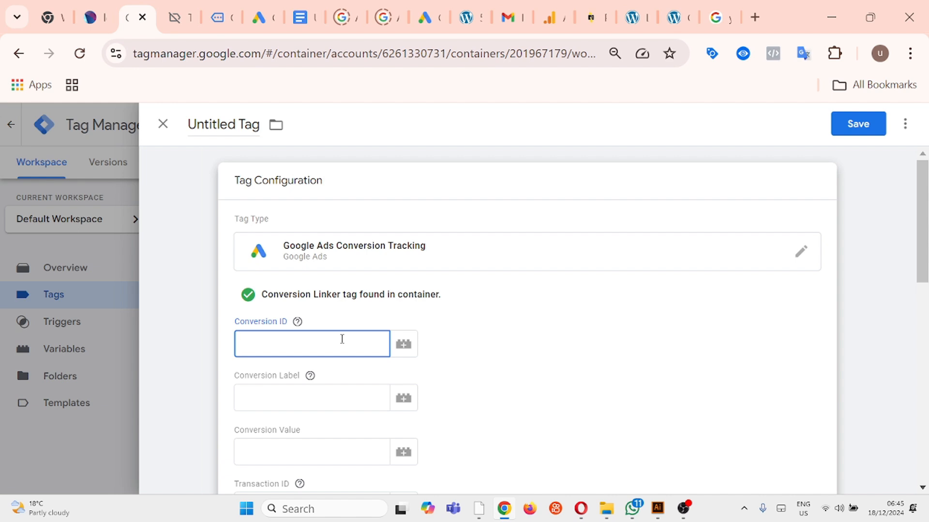
# Start a new variable of type Constant for the tag's Conversion ID.
pyautogui.click(404, 346)
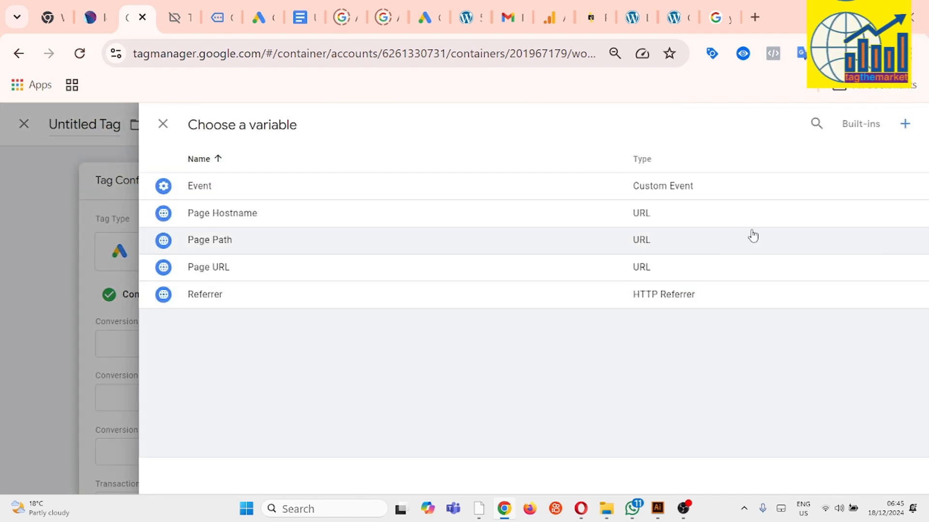
pyautogui.click(906, 127)
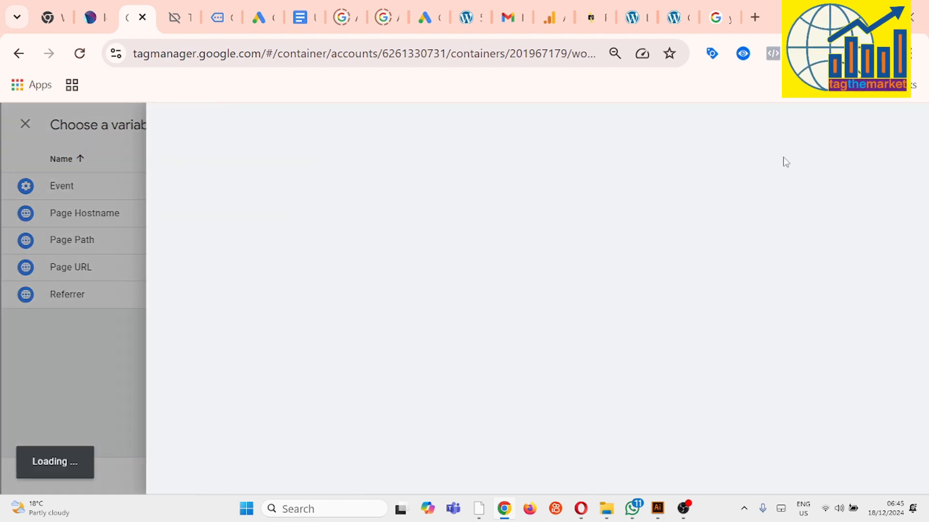
pyautogui.click(537, 253)
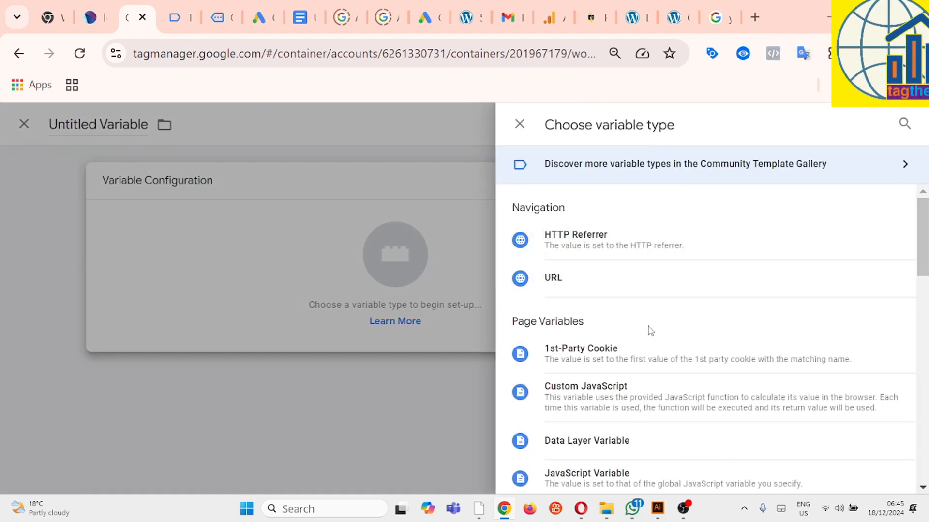
pyautogui.scroll(-10, 663, 326)
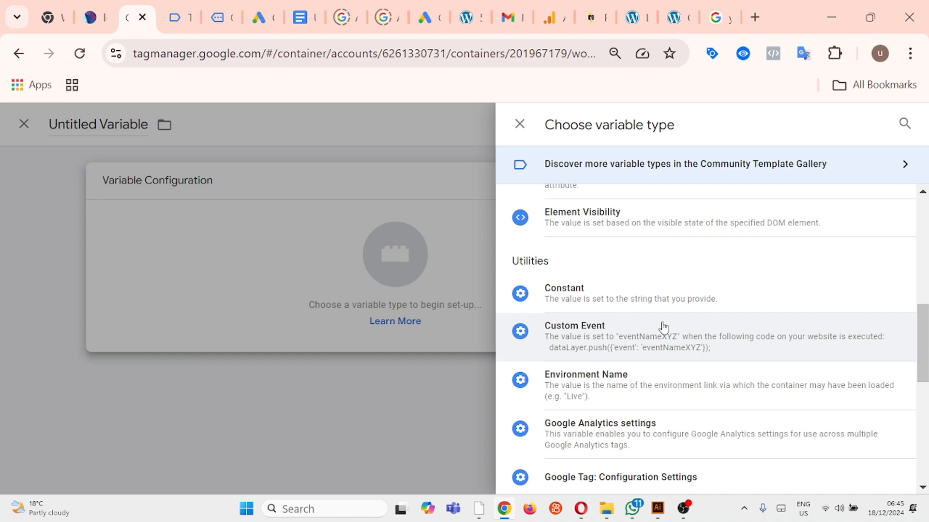
pyautogui.scroll(2, 658, 348)
pyautogui.click(649, 382)
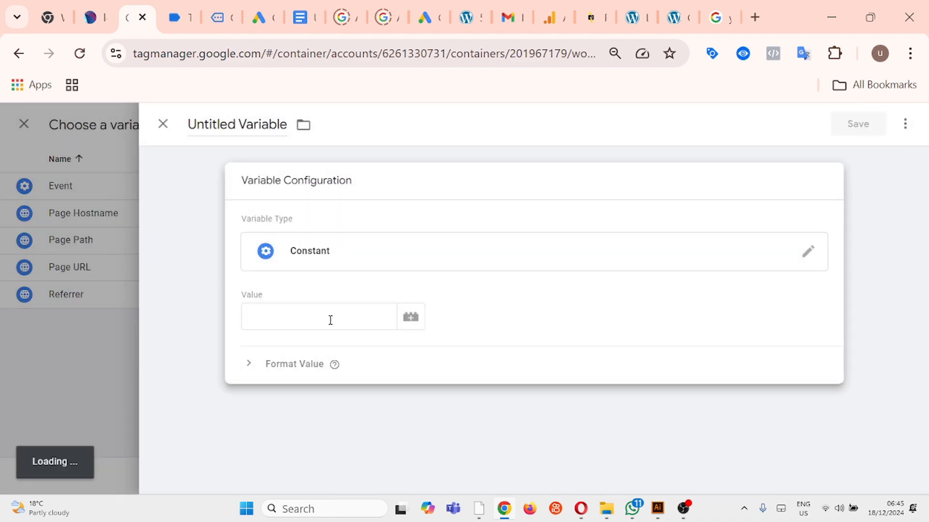
# Set the constant's value to the copied Google Ads conversion ID, name the variable "gads config id" and save it.
pyautogui.click(323, 319)
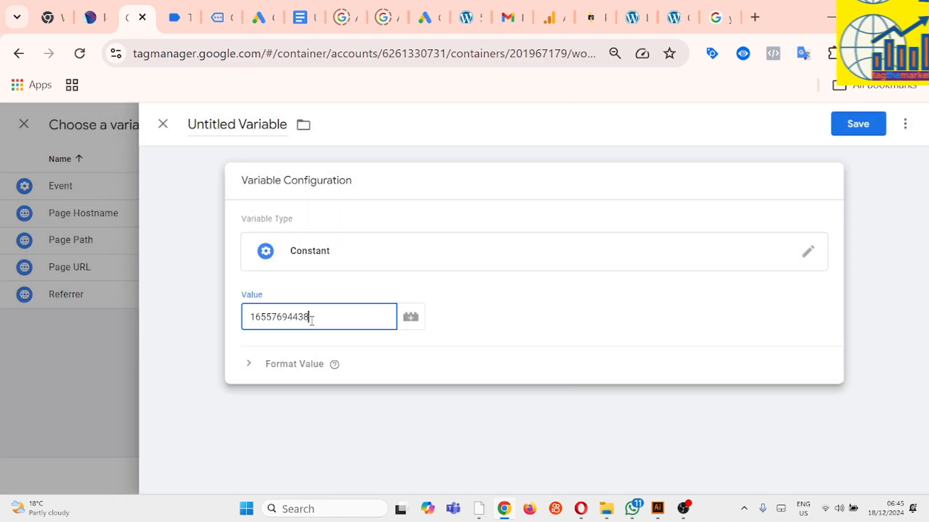
pyautogui.click(237, 126)
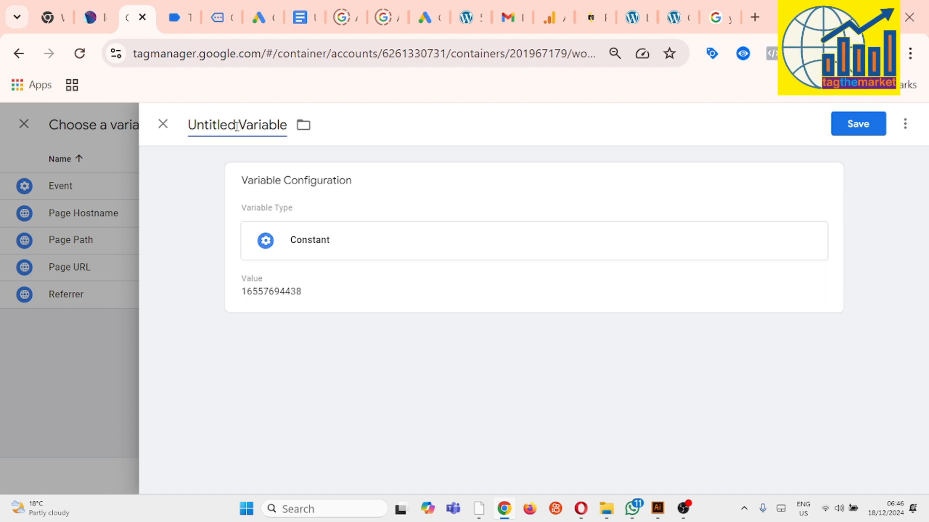
pyautogui.tripleClick(237, 126)
pyautogui.write('gads config id')
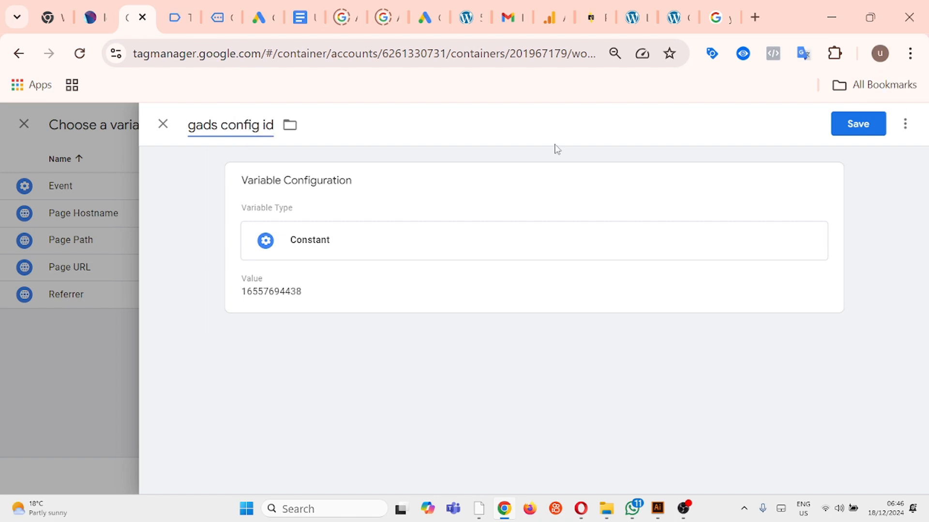
pyautogui.click(859, 130)
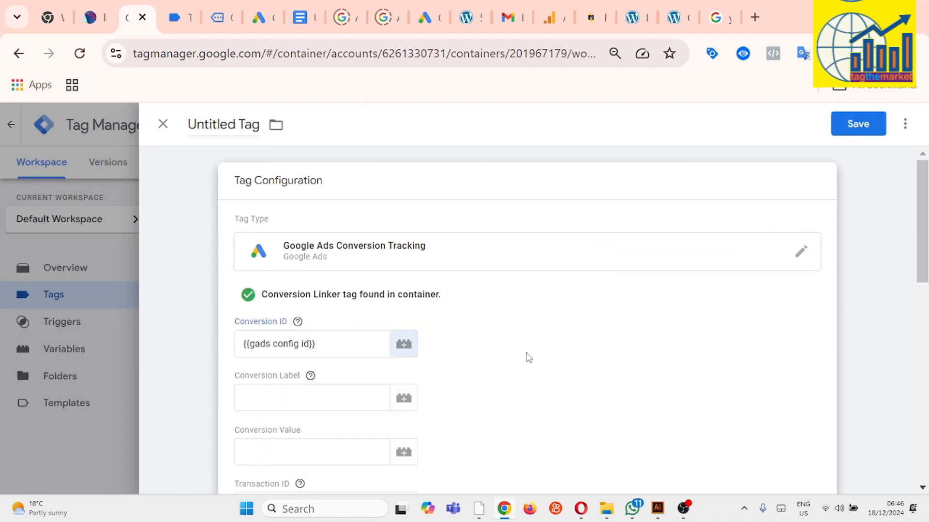
# Copy the City Shoppers Purchase (1) conversion label from Google Ads into the tag's Conversion Label in Tag Manager.
pyautogui.scroll(-2, 532, 348)
pyautogui.click(334, 321)
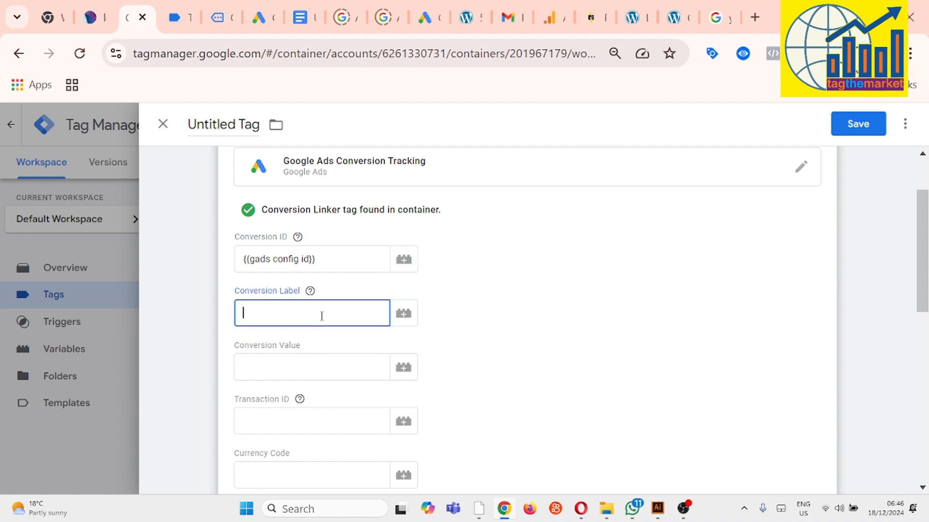
pyautogui.click(262, 18)
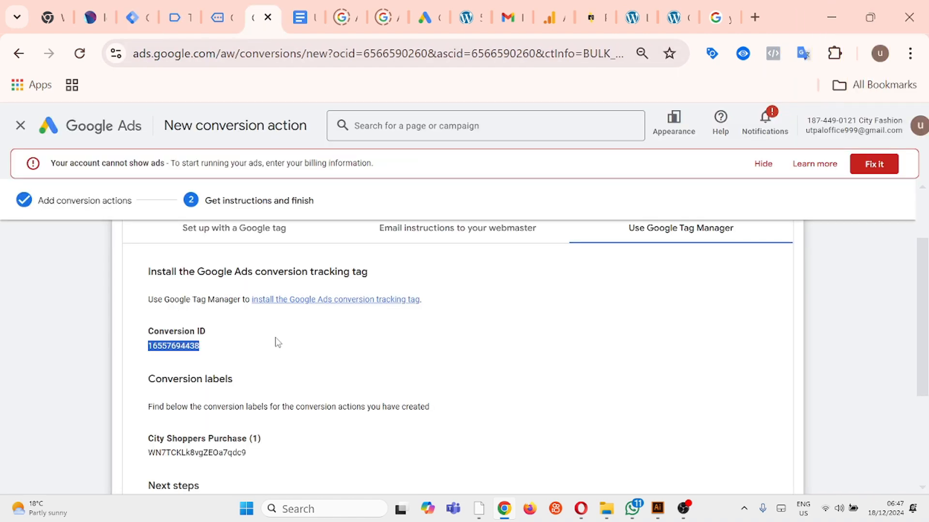
pyautogui.scroll(-2, 278, 343)
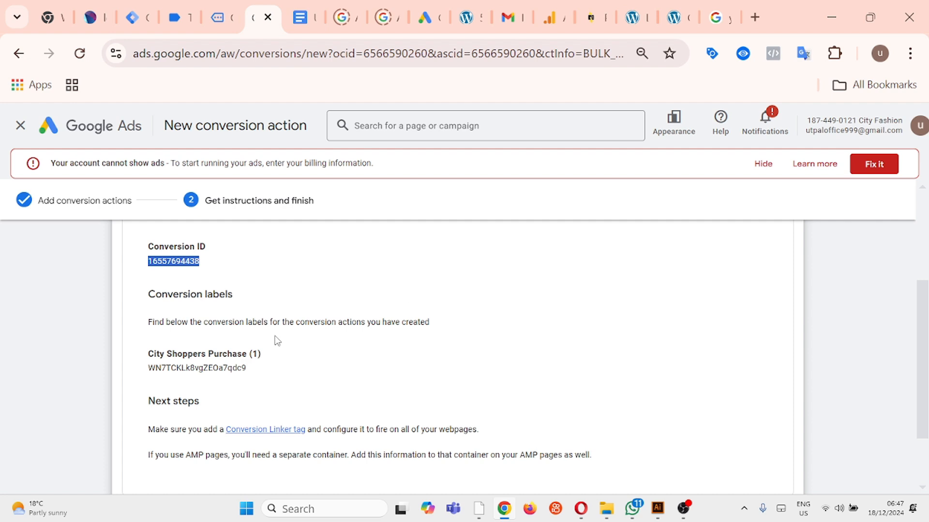
pyautogui.doubleClick(210, 368)
pyautogui.hotkey('ctrl', 'c')
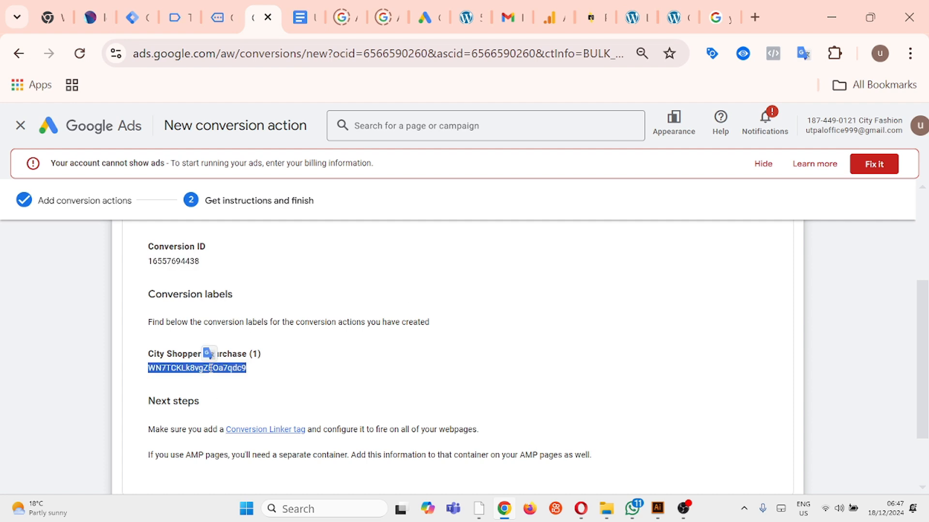
pyautogui.click(137, 20)
pyautogui.click(304, 315)
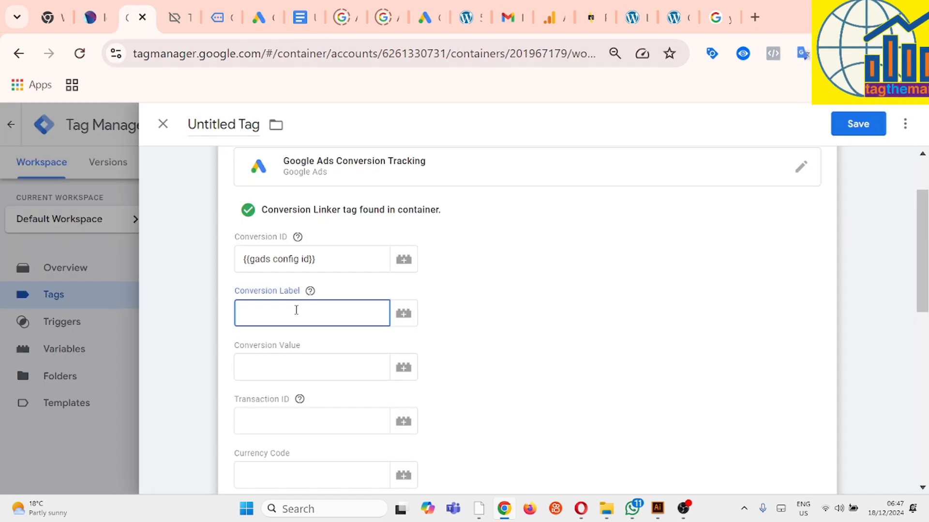
pyautogui.hotkey('ctrl', 'v')
pyautogui.click(535, 328)
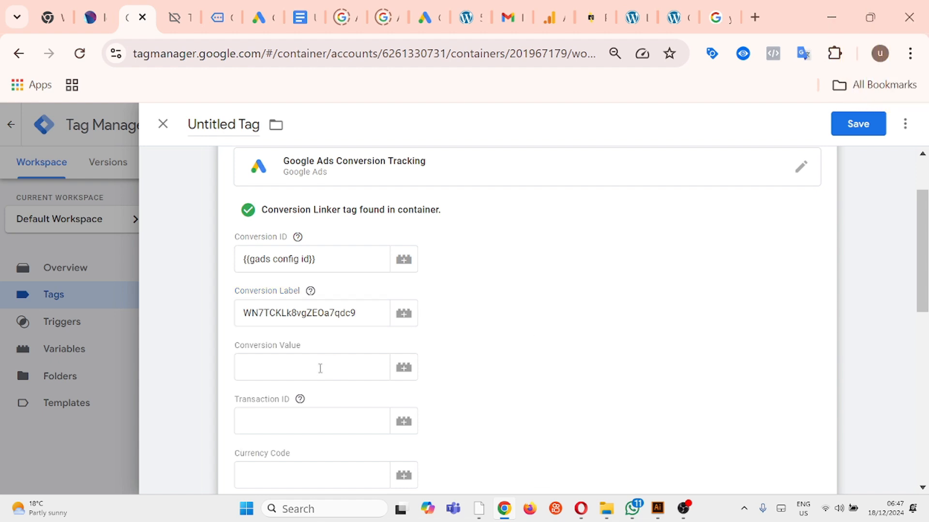
# Rename the untitled conversion tag as "gads - purchase tag".
pyautogui.click(315, 368)
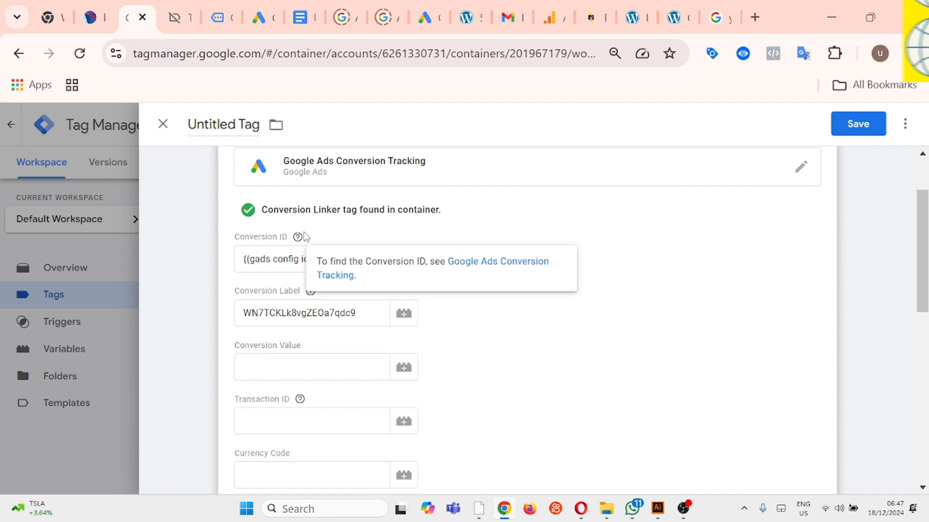
pyautogui.click(236, 125)
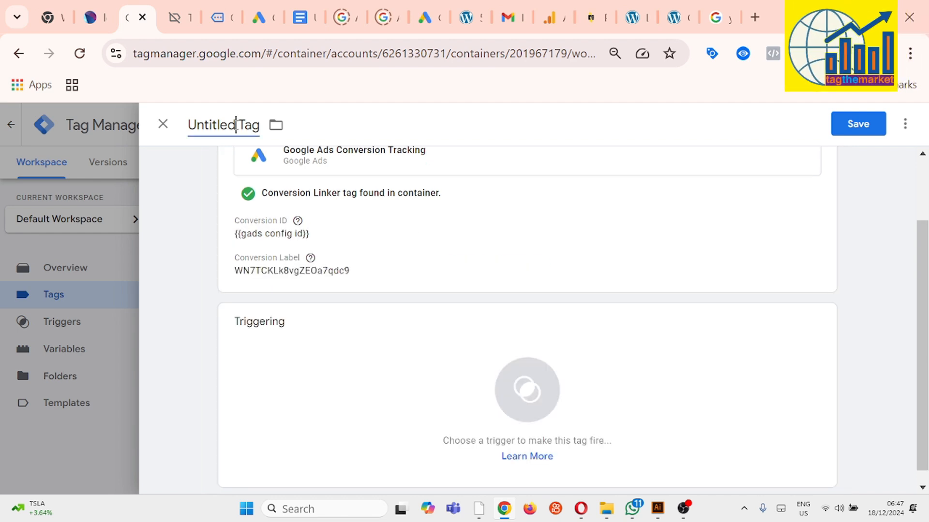
pyautogui.hotkey('ctrl', 'a')
pyautogui.press('BackSpace')
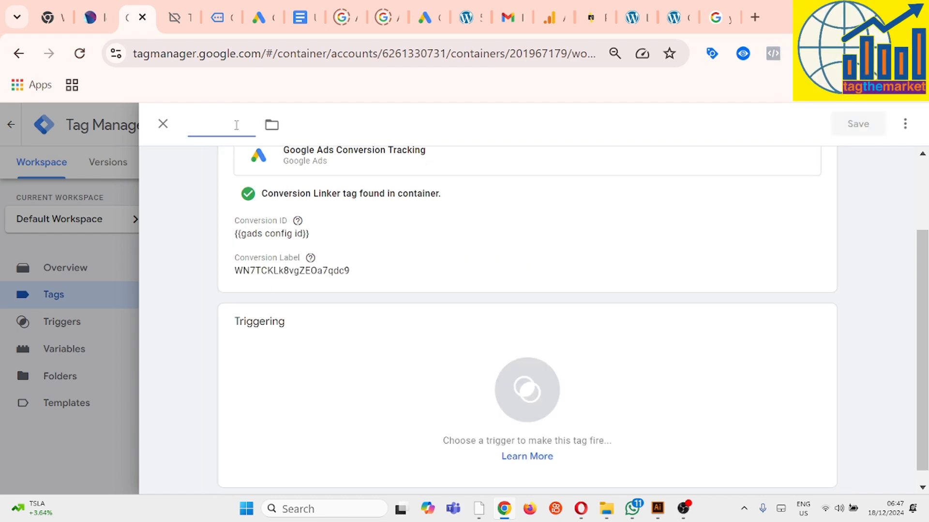
pyautogui.write('gads - purchase tag')
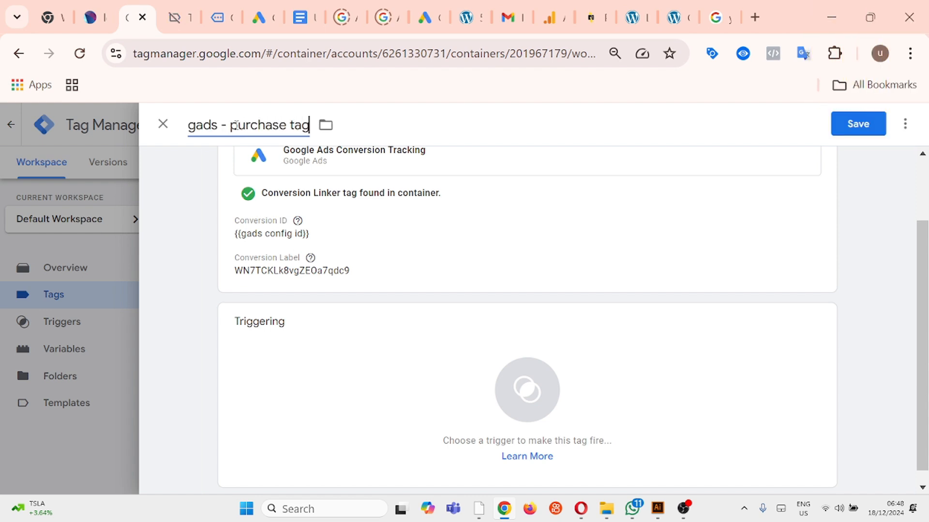
# Review the purchase tag's conversion fields and save the tag without a firing trigger.
pyautogui.click(410, 247)
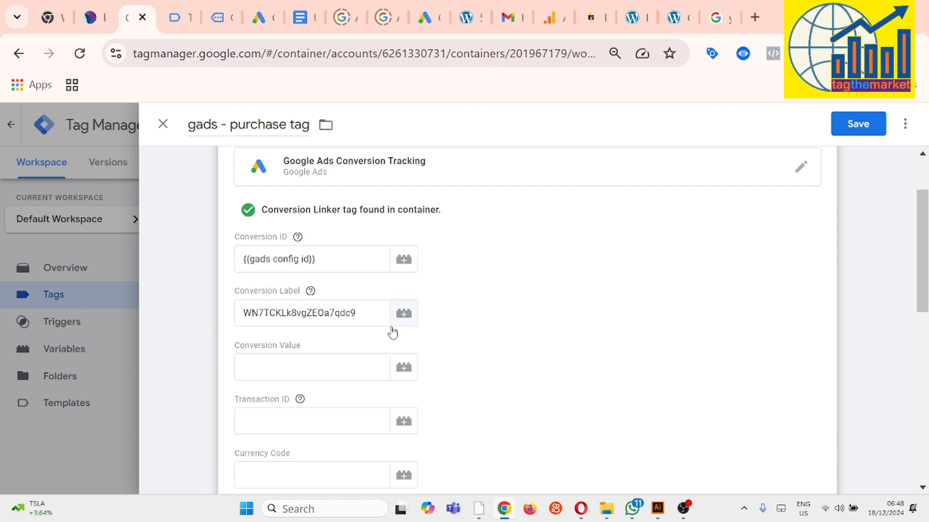
pyautogui.scroll(-2, 396, 320)
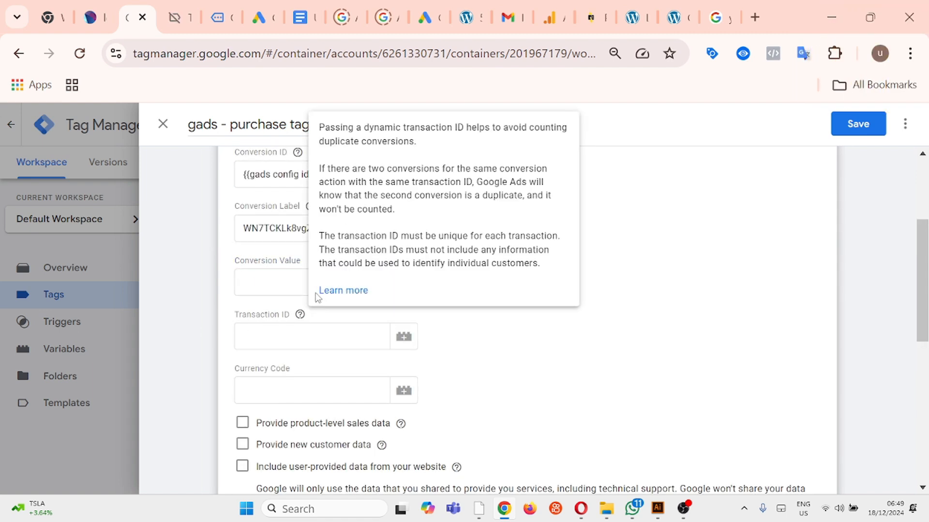
pyautogui.click(312, 340)
pyautogui.scroll(-7, 501, 328)
pyautogui.scroll(10, 673, 203)
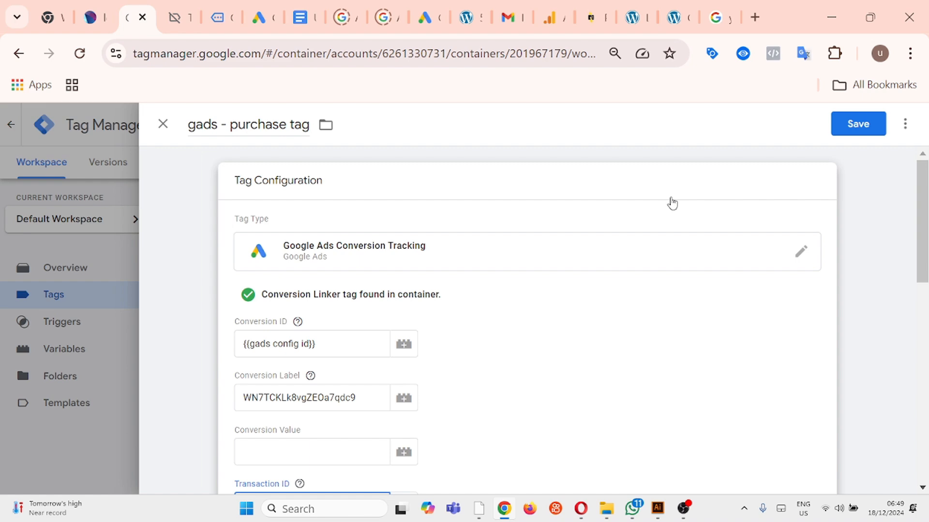
pyautogui.click(854, 128)
pyautogui.click(487, 280)
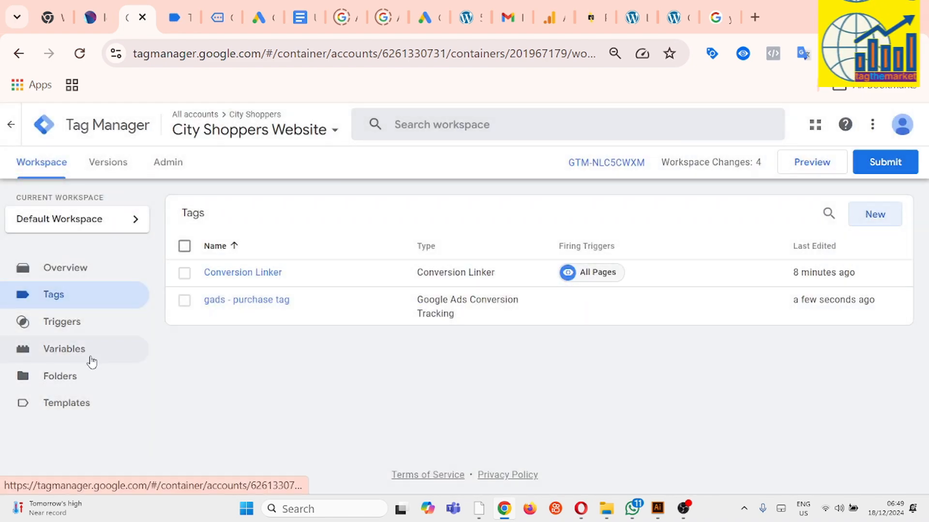
# Start a new trigger of type Custom Event in the City Shoppers container.
pyautogui.click(68, 324)
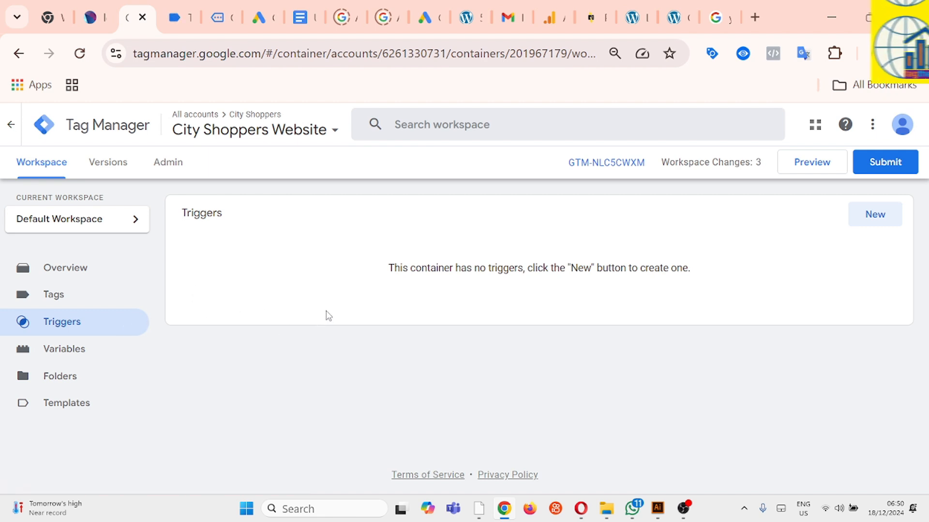
pyautogui.click(872, 218)
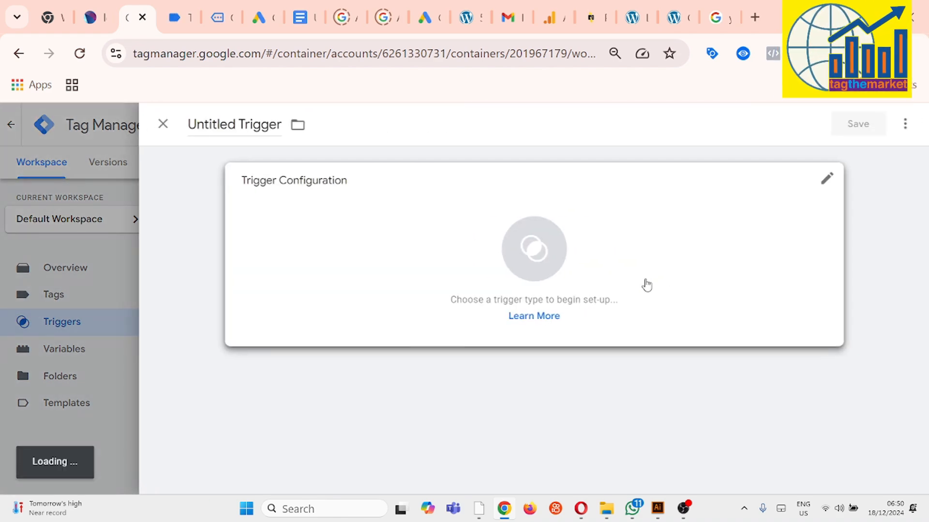
pyautogui.click(532, 250)
pyautogui.scroll(-7, 586, 334)
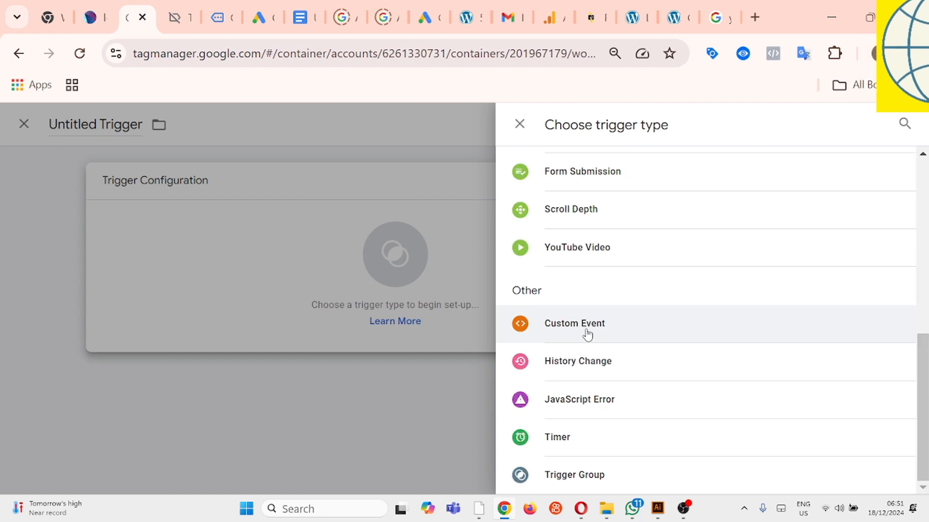
pyautogui.click(612, 330)
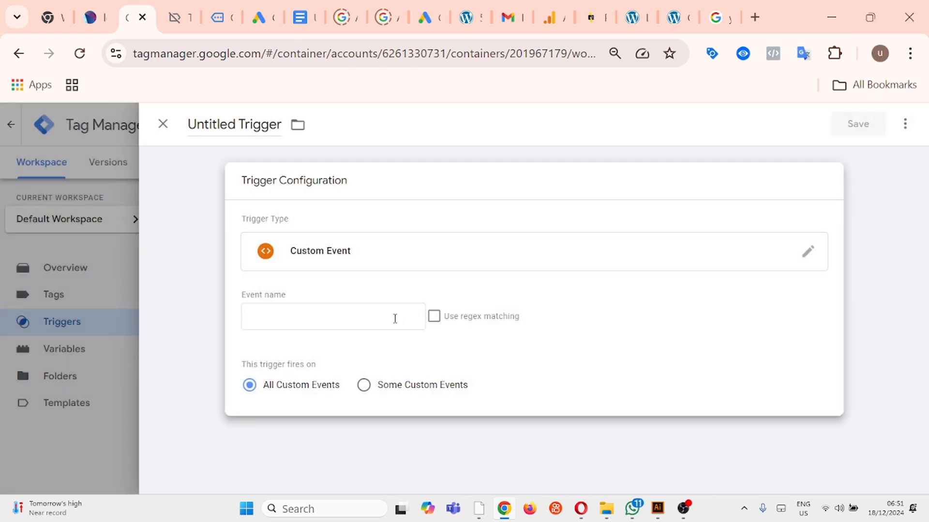
pyautogui.click(295, 318)
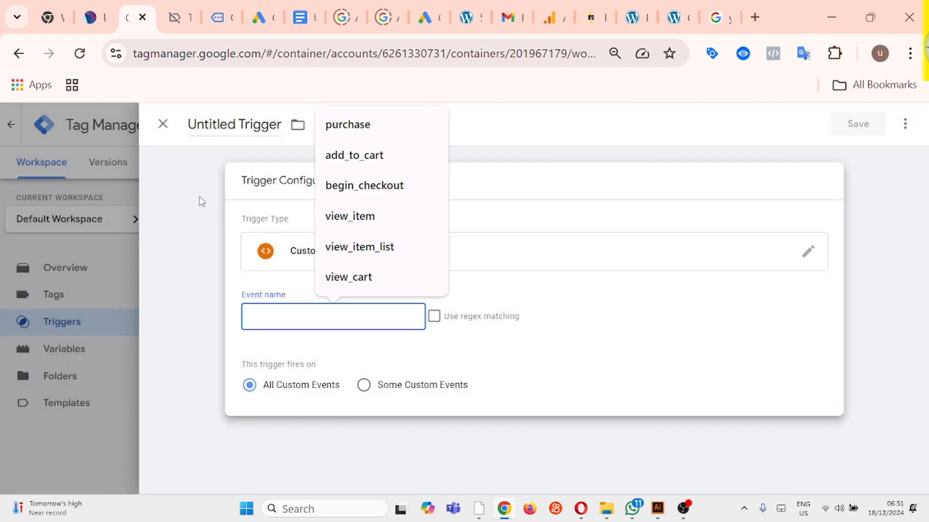
# Copy the event name "purchase" from the purchase event's data layer in Tag Assistant into the trigger's Event name in Tag Manager.
pyautogui.click(178, 17)
pyautogui.scroll(5, 306, 337)
pyautogui.scroll(-5, 306, 337)
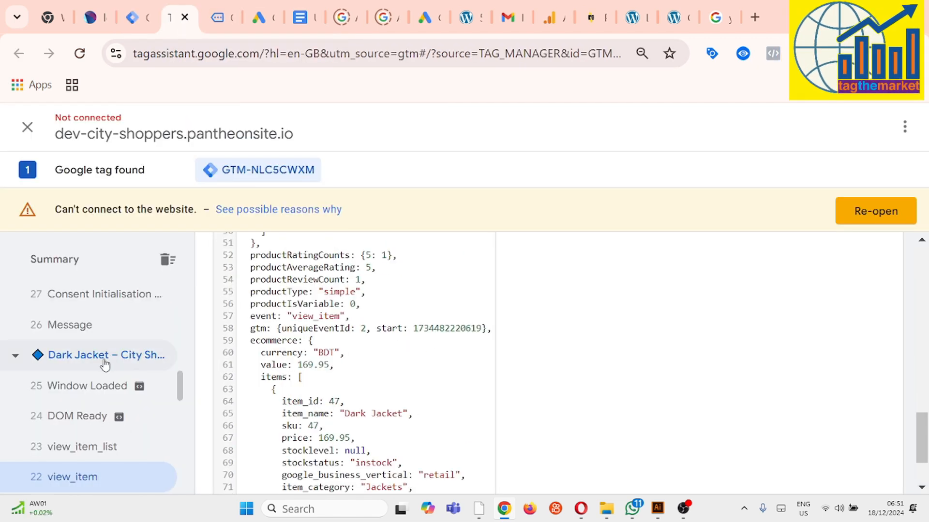
pyautogui.scroll(10, 104, 379)
pyautogui.scroll(2, 99, 382)
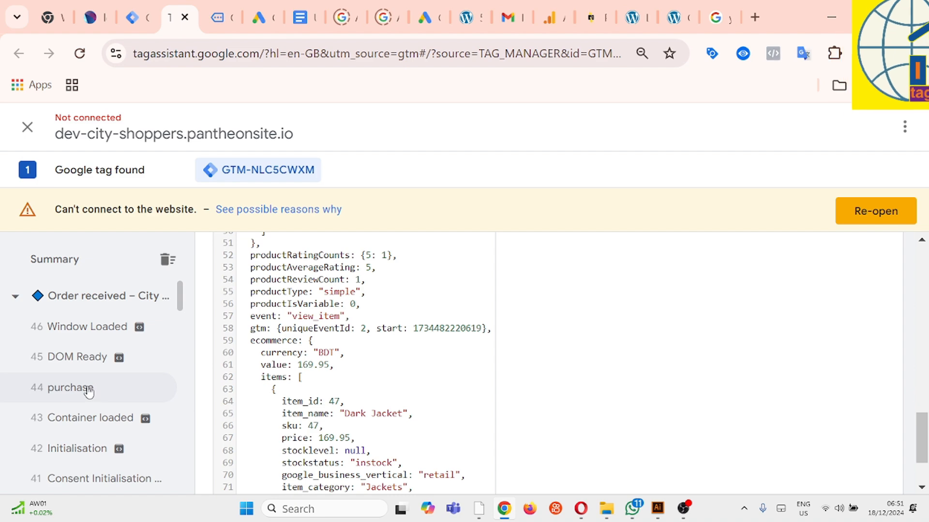
pyautogui.click(89, 391)
pyautogui.scroll(-10, 340, 390)
pyautogui.doubleClick(311, 276)
pyautogui.hotkey('ctrl', 'c')
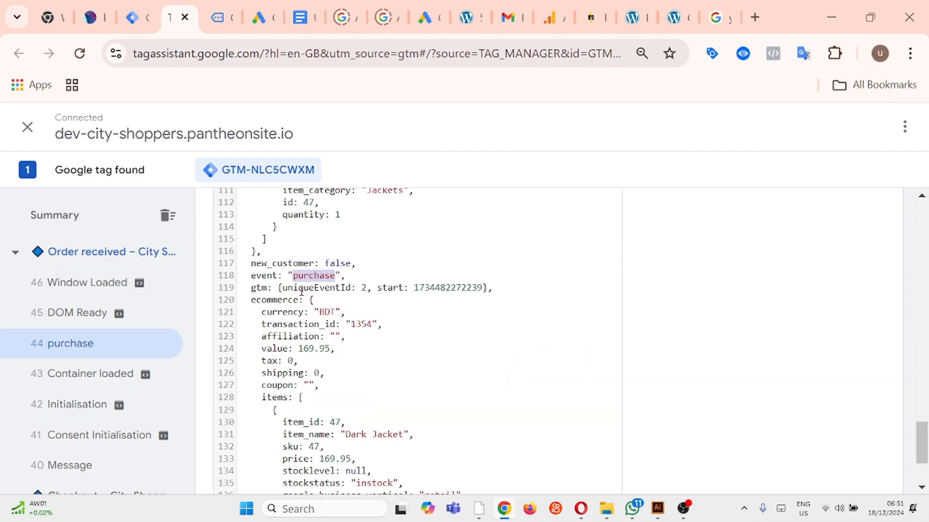
pyautogui.hotkey('ctrl', 'shift', 'Tab')
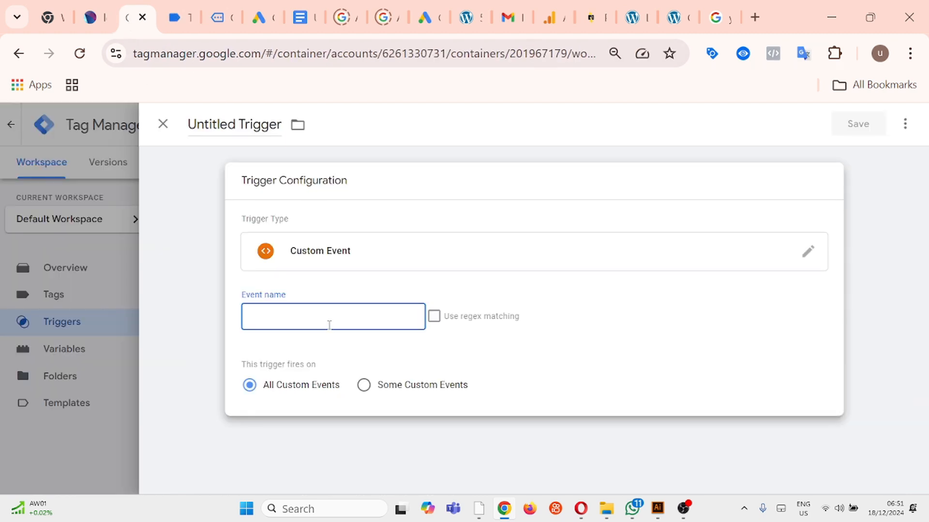
pyautogui.hotkey('ctrl', 'v')
# Name the custom event trigger "purchase trigger" and save it.
pyautogui.tripleClick(243, 124)
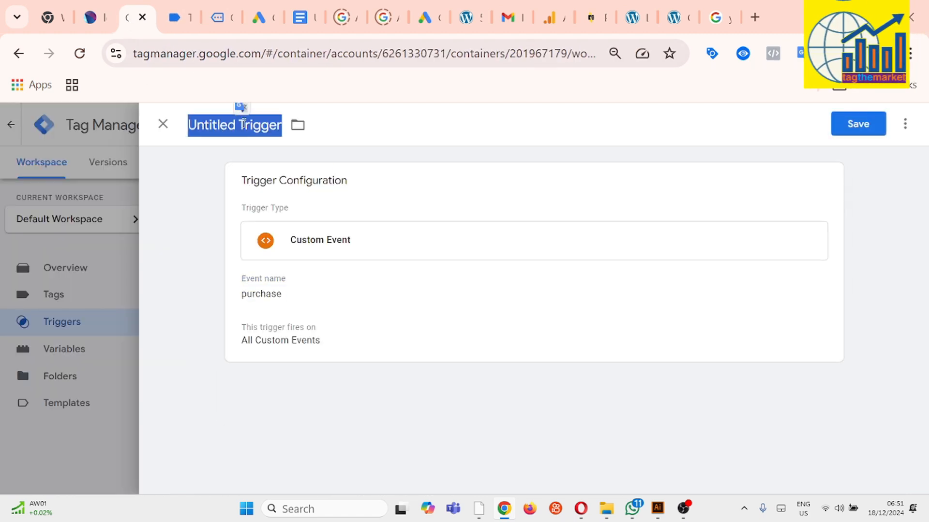
pyautogui.write('purchase trigger')
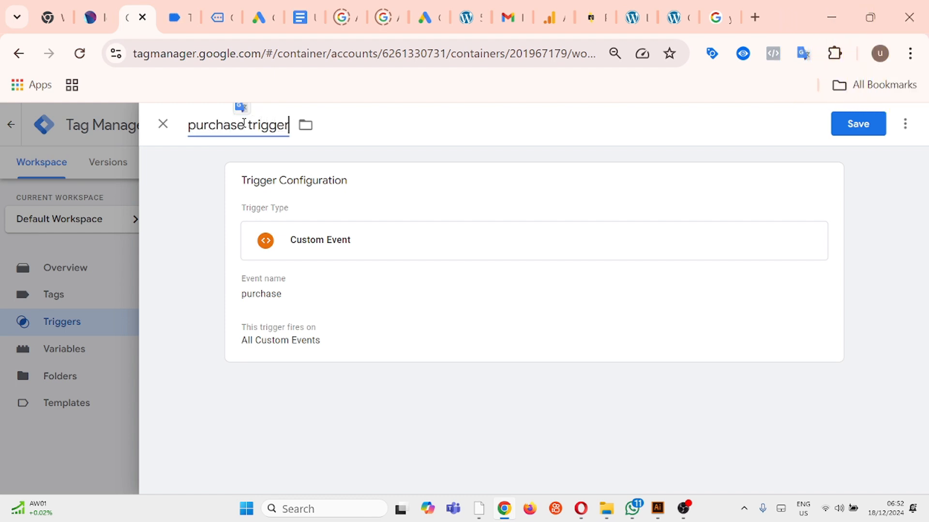
pyautogui.click(845, 130)
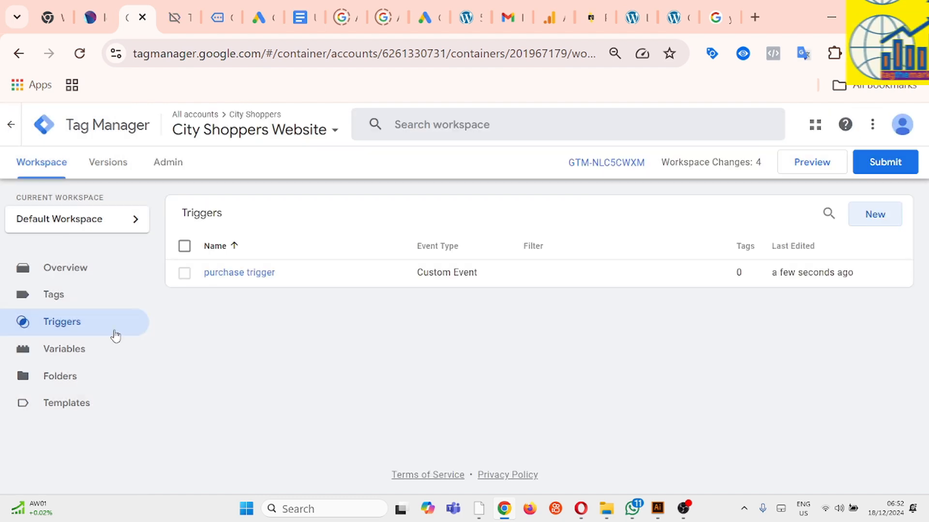
# Start a new user-defined variable of type Data Layer Variable.
pyautogui.click(75, 350)
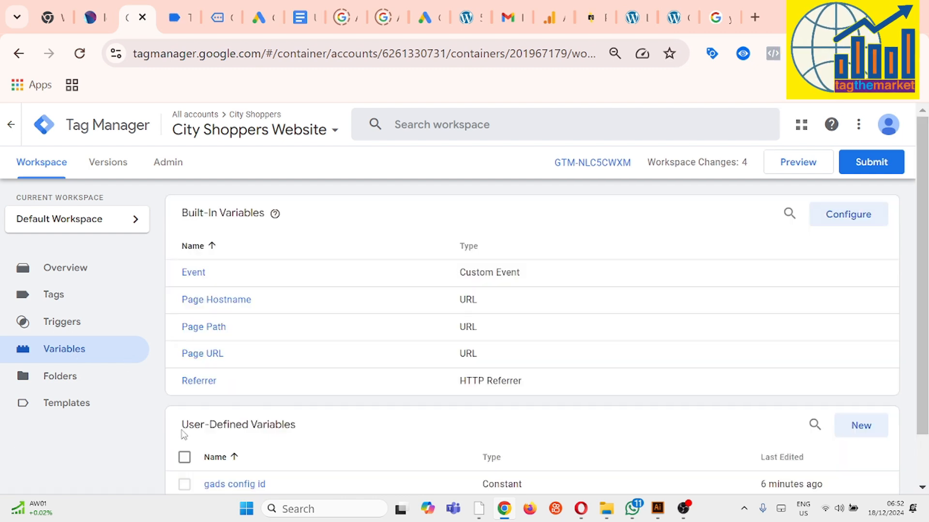
pyautogui.moveTo(182, 425); pyautogui.dragTo(304, 433)
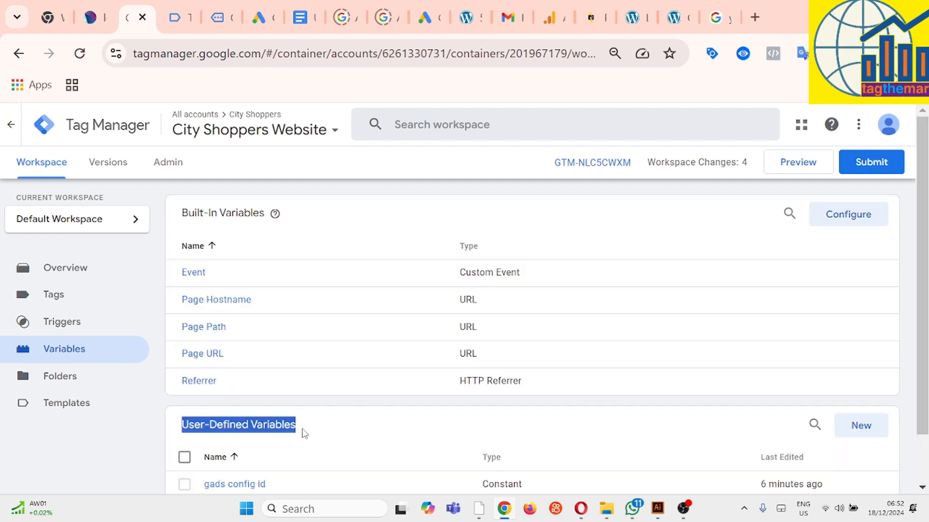
pyautogui.click(853, 432)
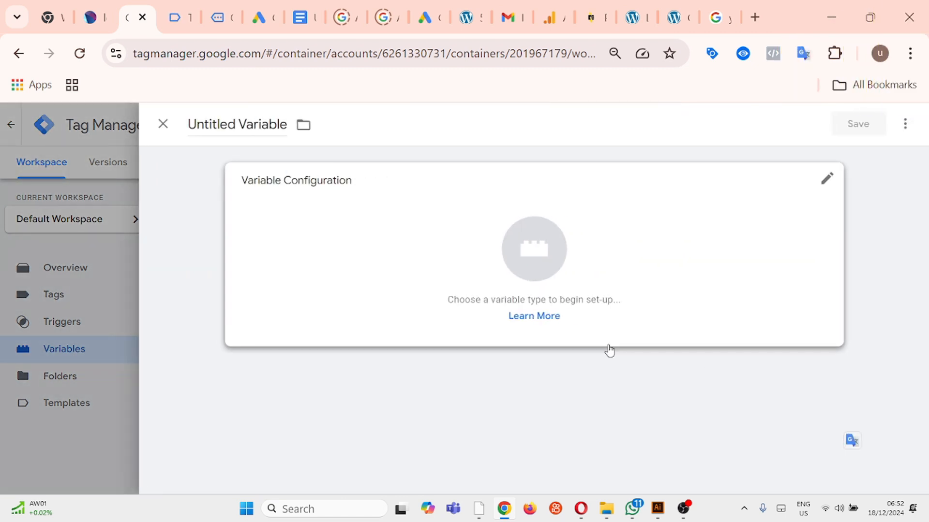
pyautogui.click(535, 261)
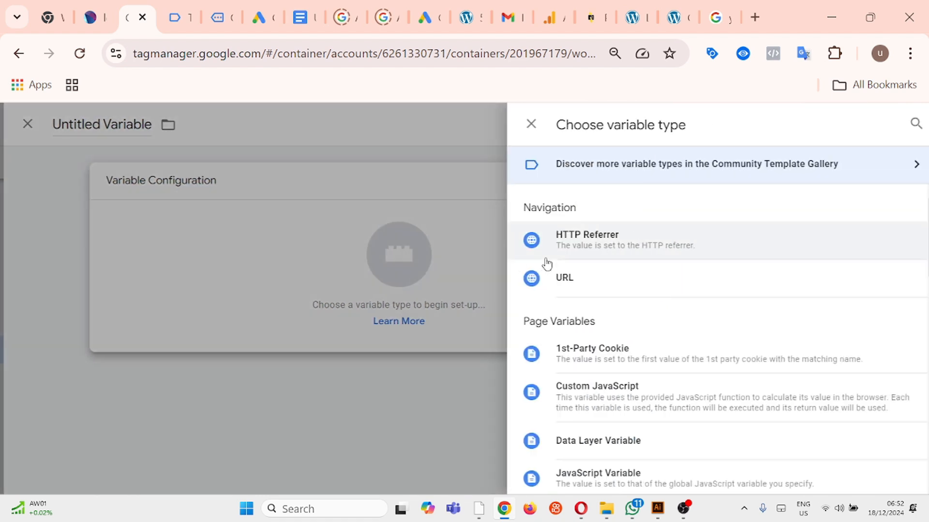
pyautogui.scroll(-3, 632, 271)
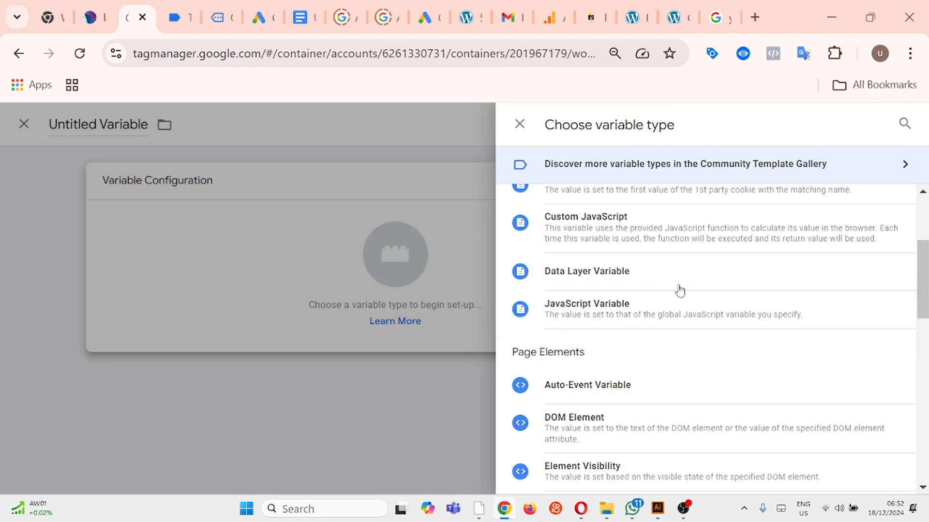
pyautogui.click(633, 279)
pyautogui.click(279, 313)
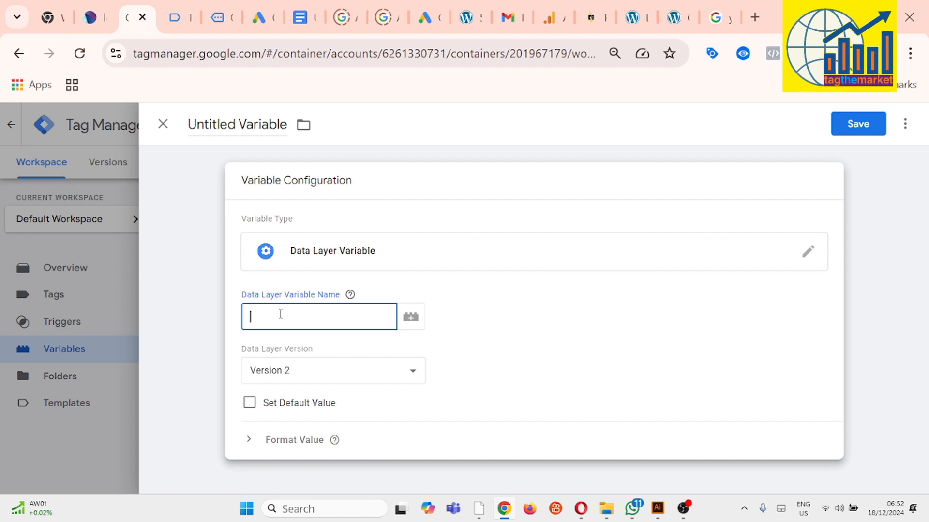
# Set the Data Layer Variable Name to "ecommerce.currency", copying both keys from the purchase event in Tag Assistant.
pyautogui.click(178, 19)
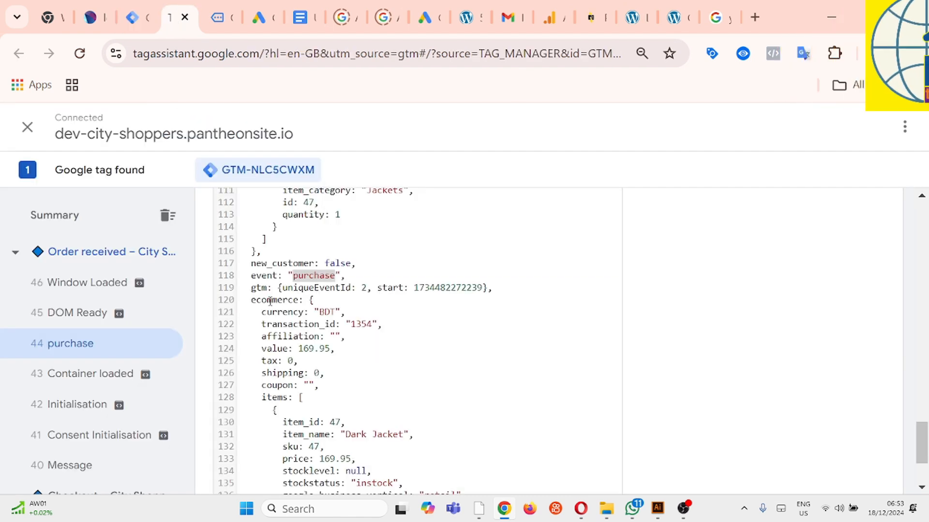
pyautogui.doubleClick(269, 301)
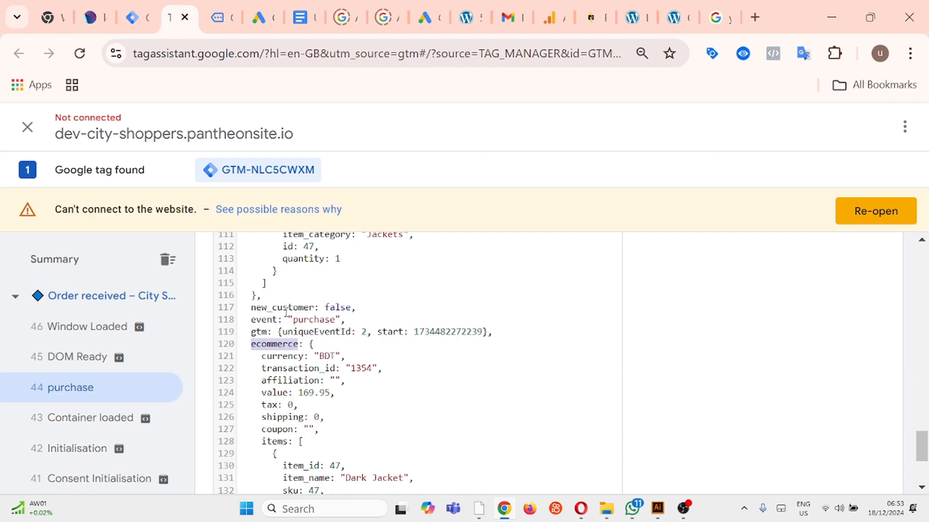
pyautogui.click(132, 18)
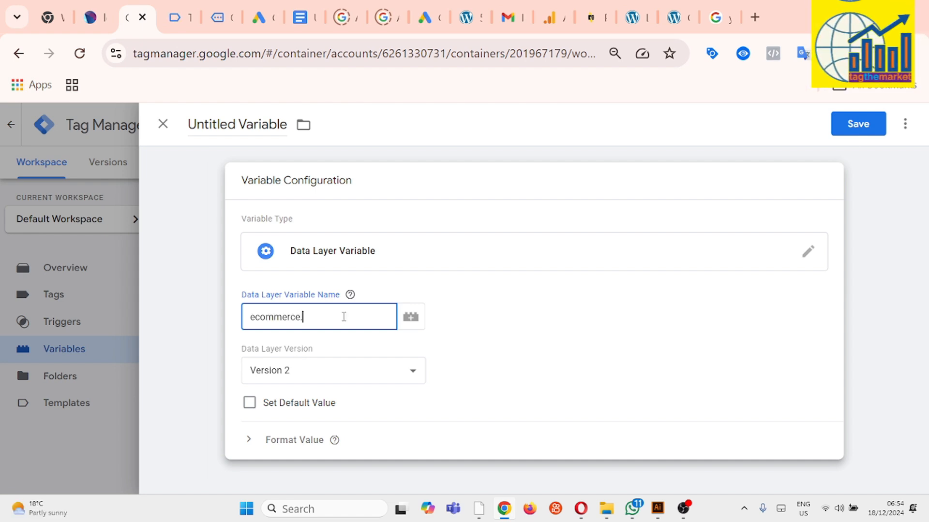
pyautogui.write('.')
pyautogui.click(178, 17)
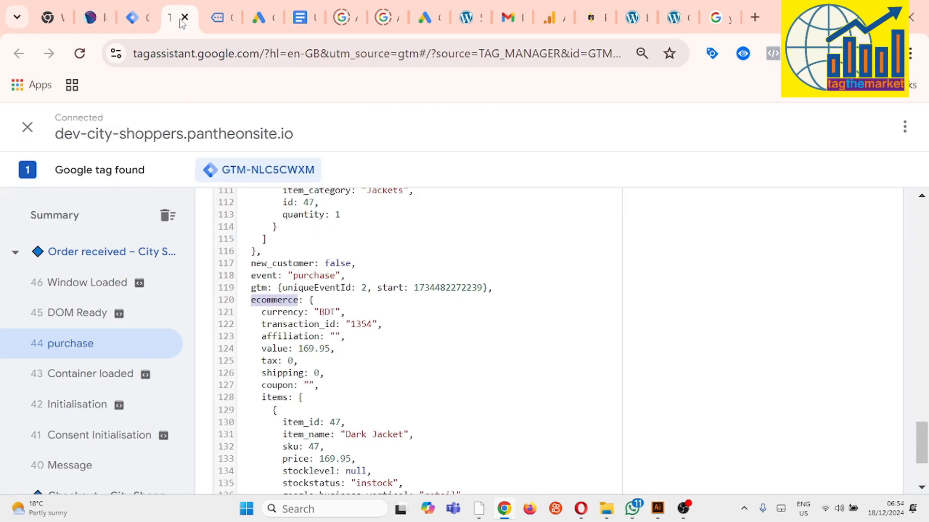
pyautogui.click(297, 316)
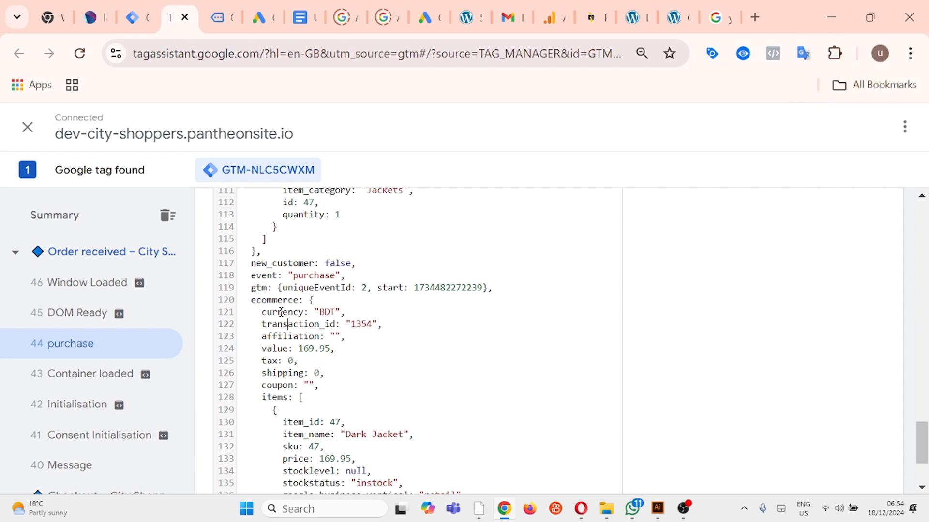
pyautogui.doubleClick(281, 312)
pyautogui.doubleClick(282, 322)
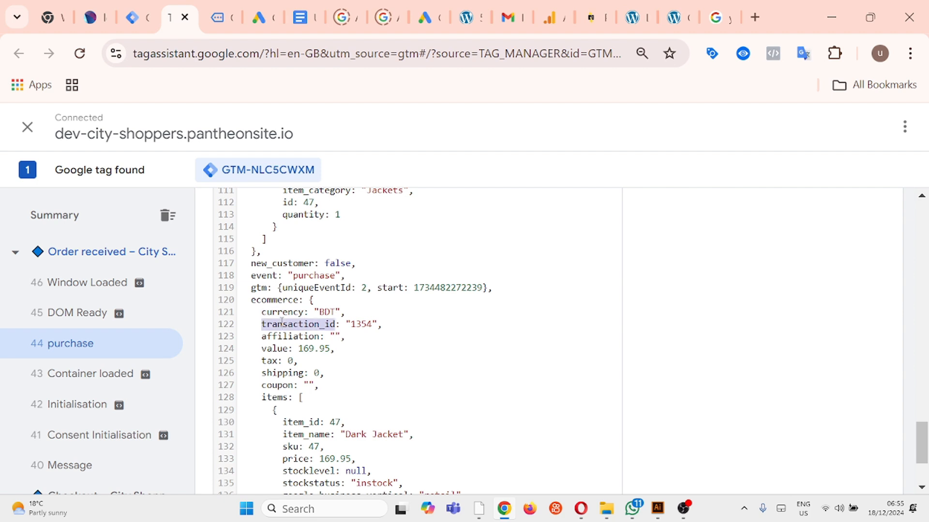
pyautogui.click(276, 348)
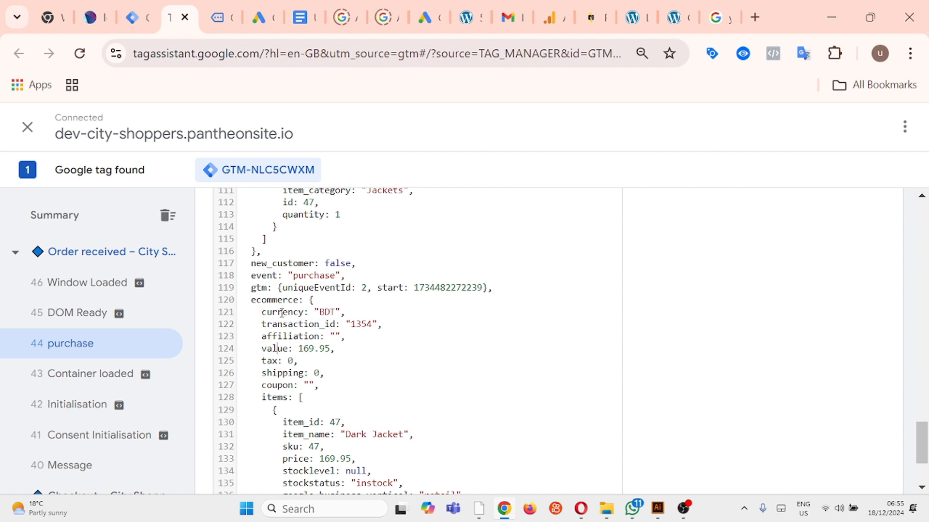
pyautogui.doubleClick(281, 312)
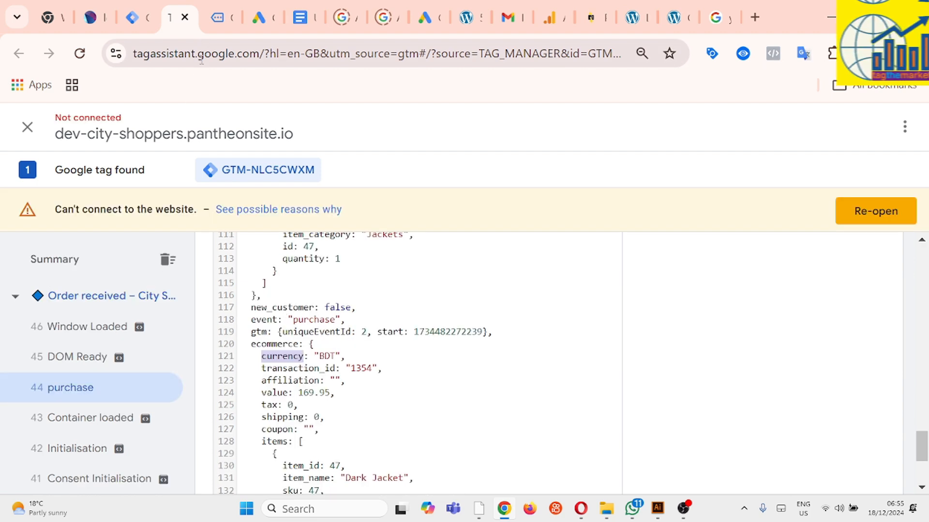
pyautogui.click(136, 17)
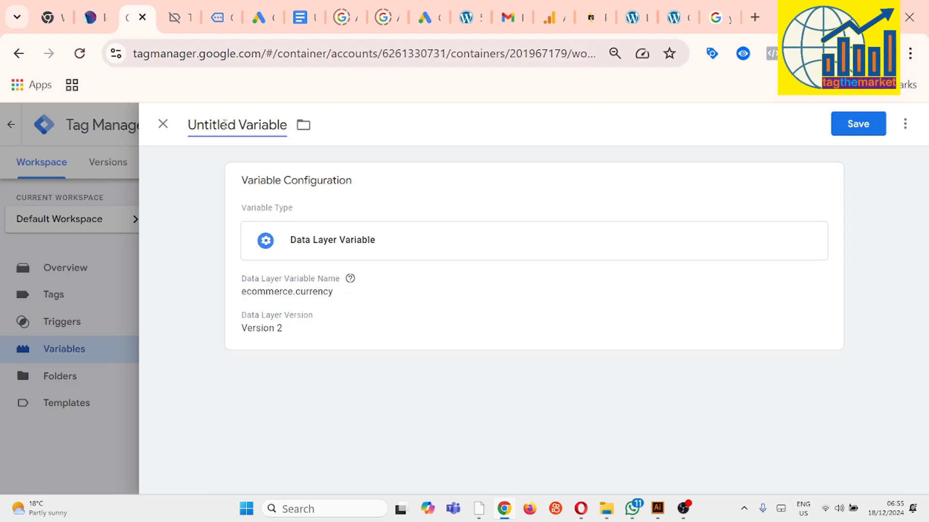
# Name the currency variable "dlv - gads - currency" and save it.
pyautogui.click(224, 125)
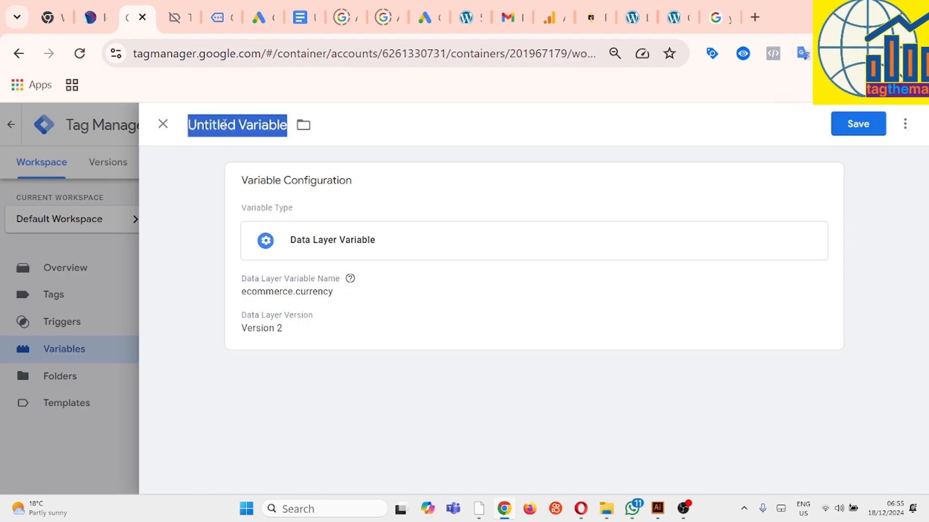
pyautogui.write('dlv - gads')
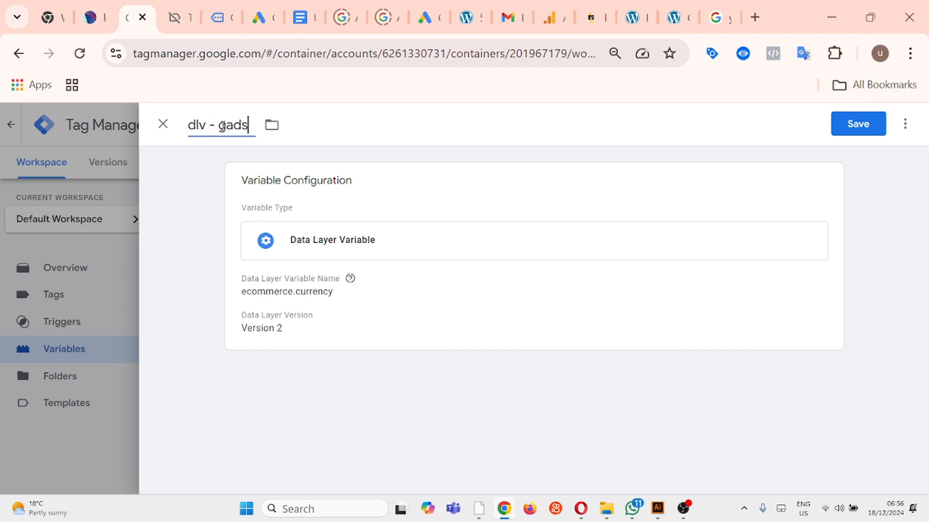
pyautogui.write('- currency')
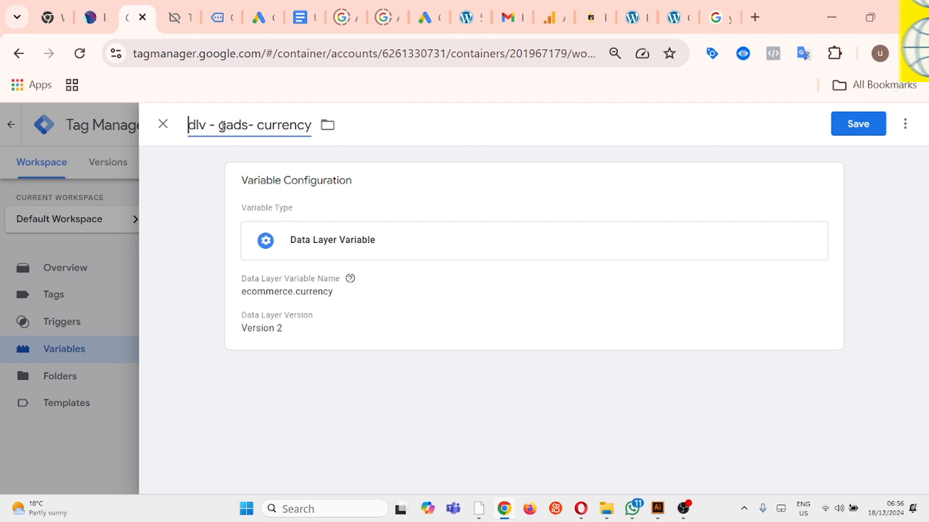
pyautogui.click(250, 127)
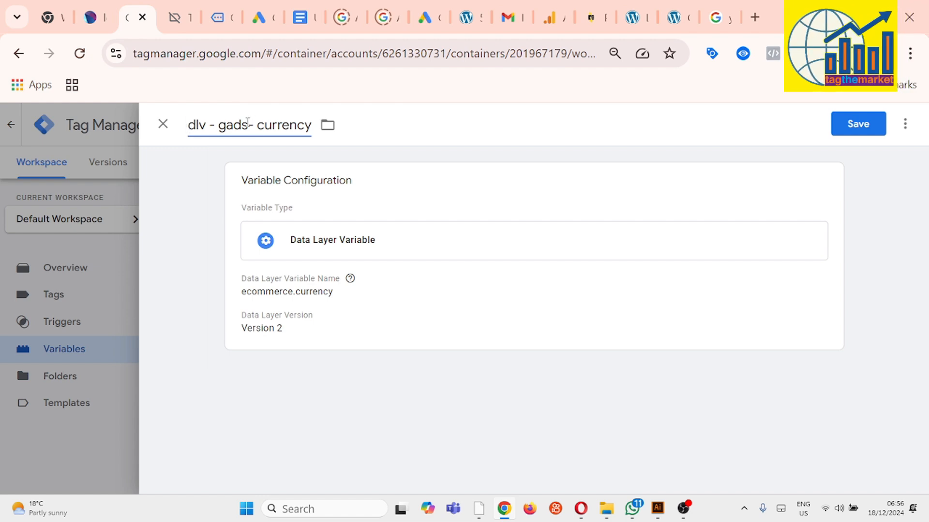
pyautogui.click(854, 128)
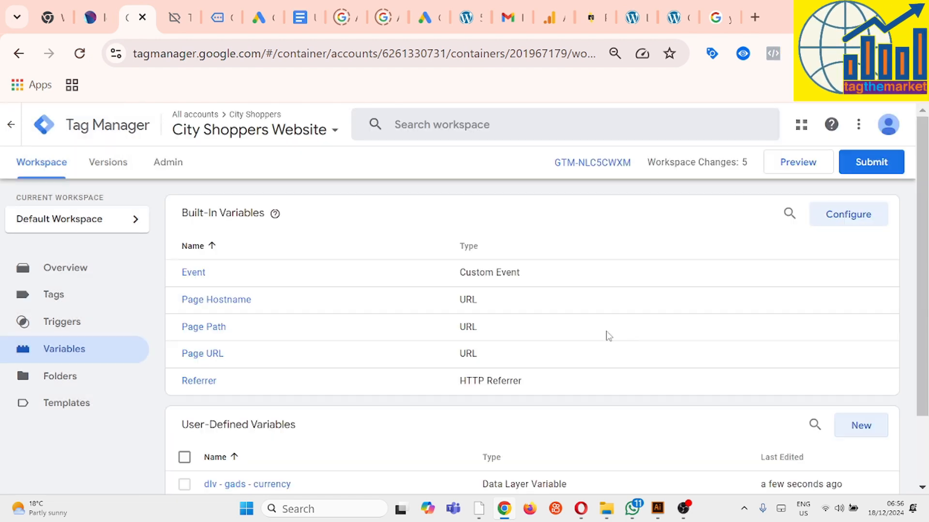
# Start a new user-defined variable of type Data Layer Variable.
pyautogui.scroll(-2, 607, 328)
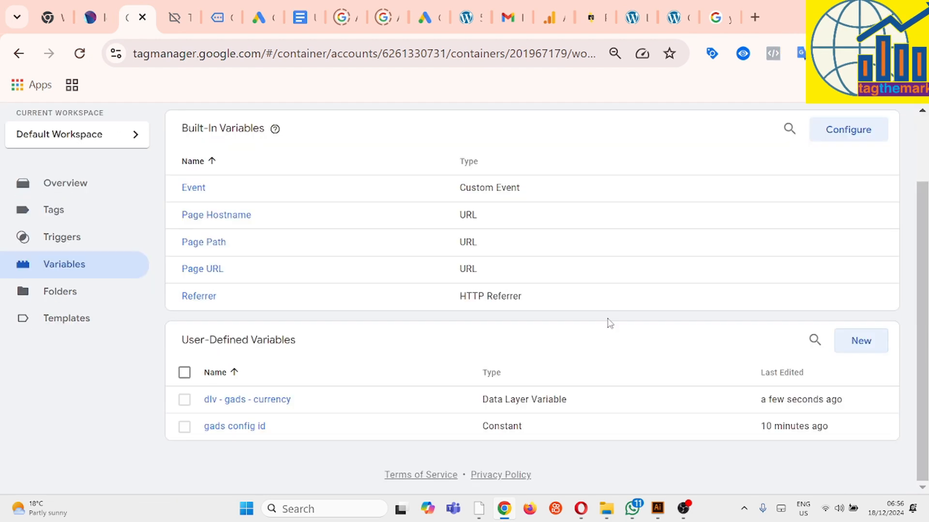
pyautogui.click(865, 344)
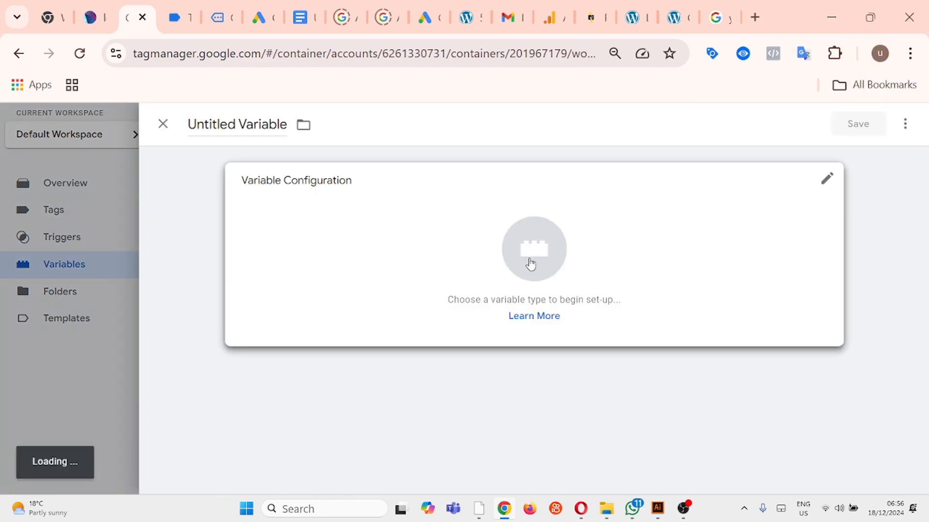
pyautogui.click(531, 264)
pyautogui.scroll(-4, 734, 286)
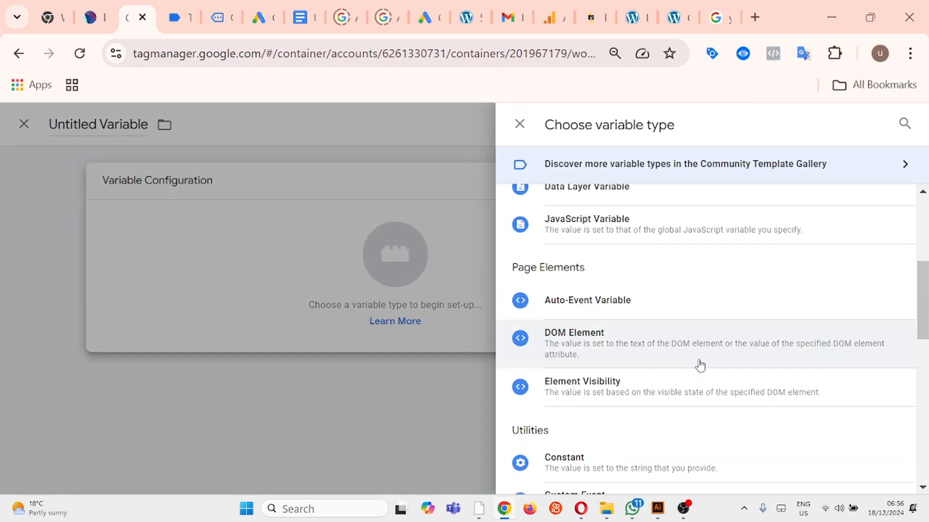
pyautogui.scroll(-4, 648, 377)
pyautogui.scroll(9, 629, 343)
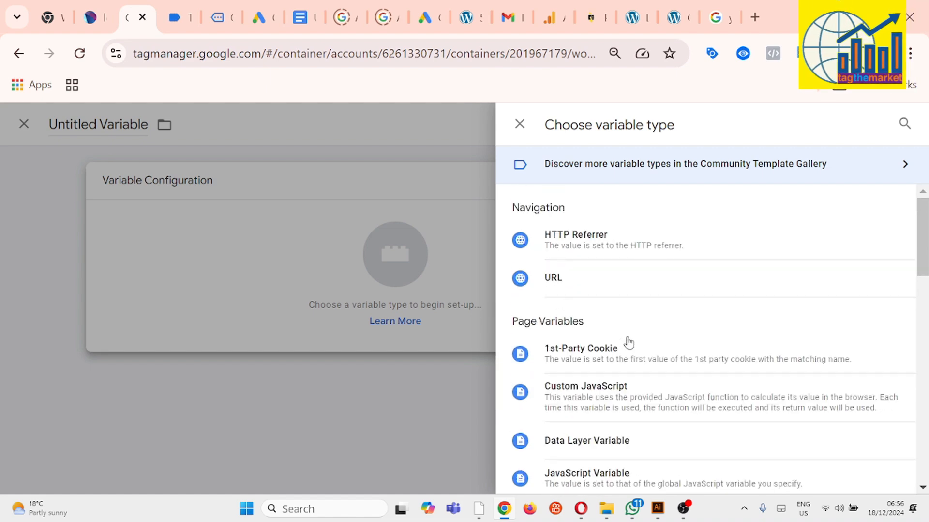
pyautogui.click(648, 441)
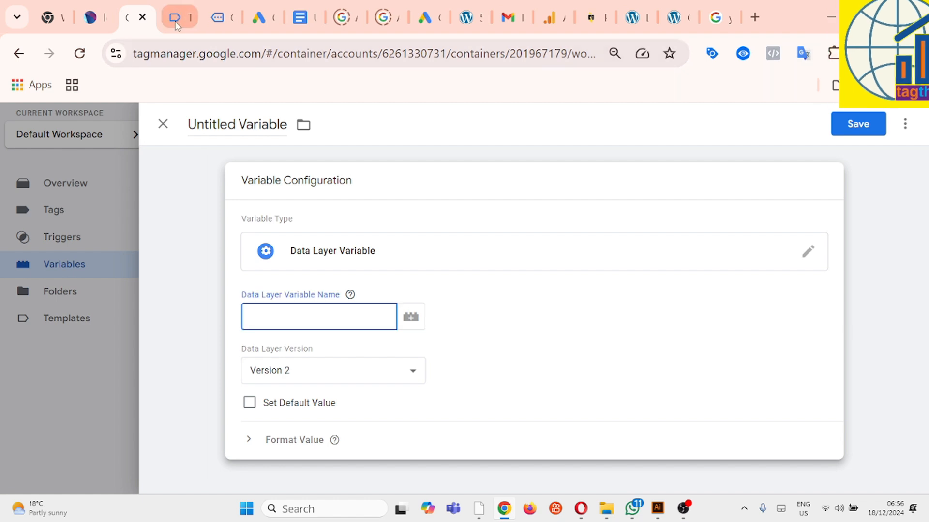
# Set the Data Layer Variable Name to "ecommerce.transaction_id", copying both keys from the purchase event in Tag Assistant.
pyautogui.click(176, 24)
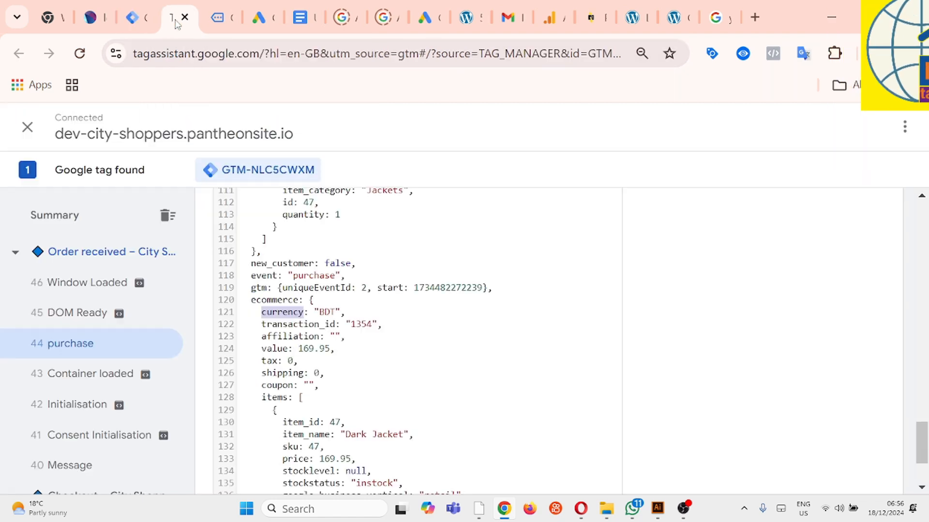
pyautogui.doubleClick(272, 301)
pyautogui.click(140, 19)
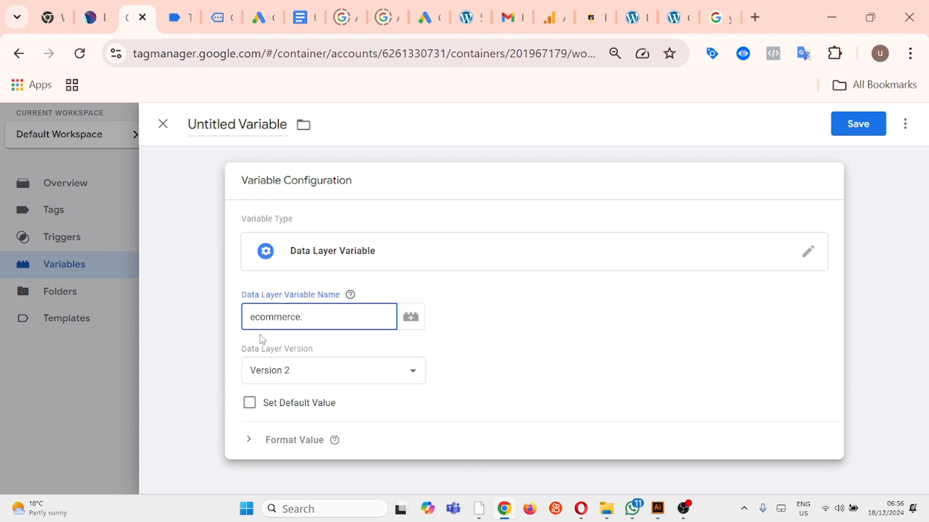
pyautogui.click(179, 19)
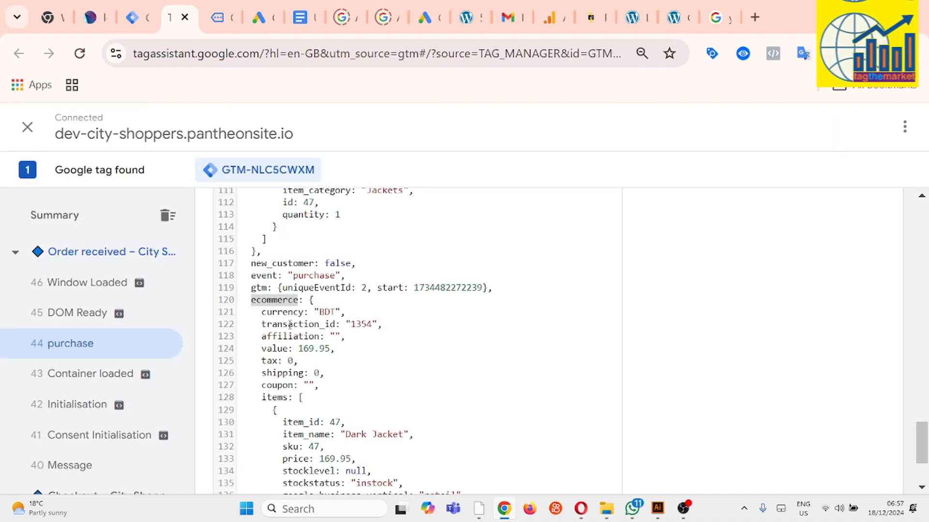
pyautogui.doubleClick(290, 325)
pyautogui.hotkey('ctrl', 'c')
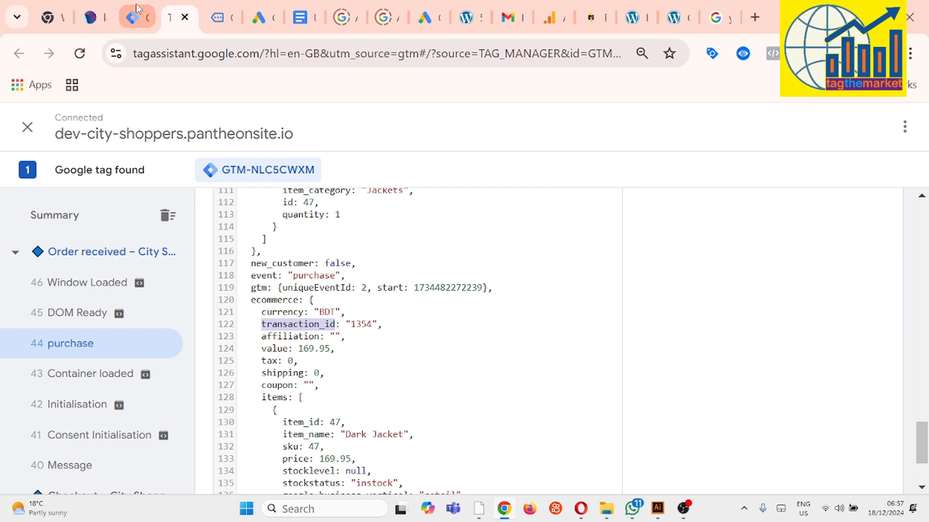
pyautogui.click(132, 17)
pyautogui.hotkey('ctrl', 'v')
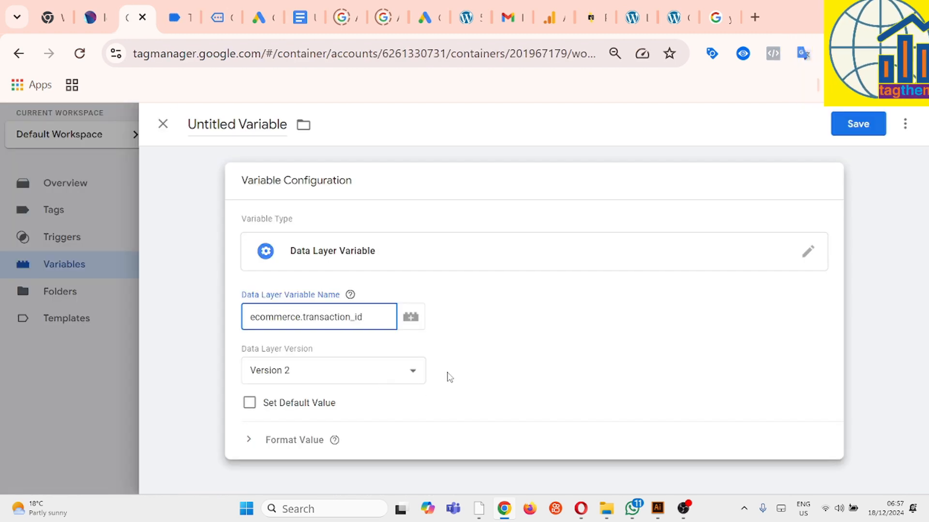
# Name the transaction ID variable "dlv - gads - transaction_id" and save it.
pyautogui.doubleClick(239, 126)
pyautogui.hotkey('ctrl', 'a')
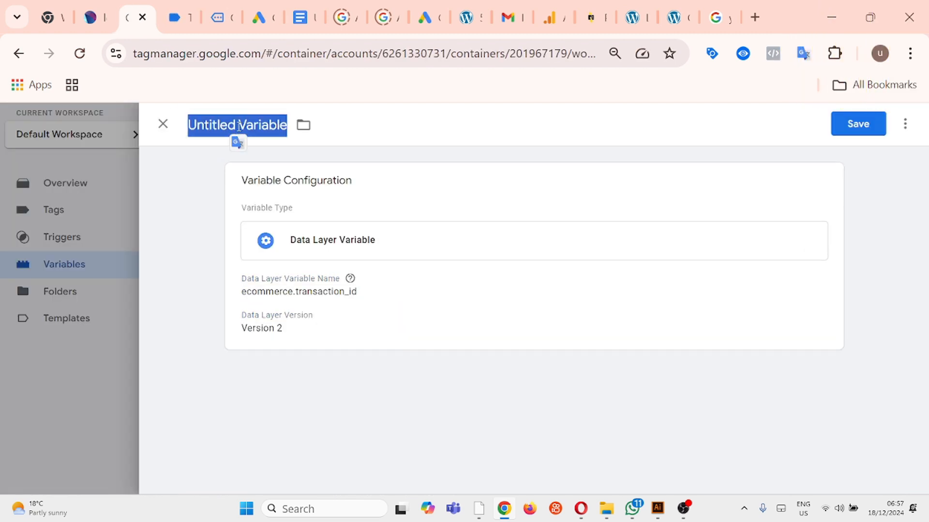
pyautogui.write('dlv - g')
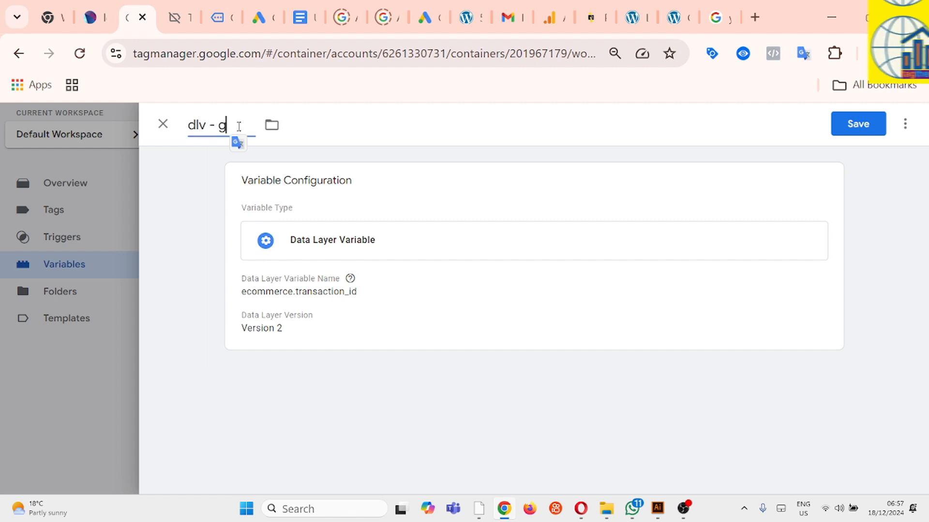
pyautogui.write('ads -')
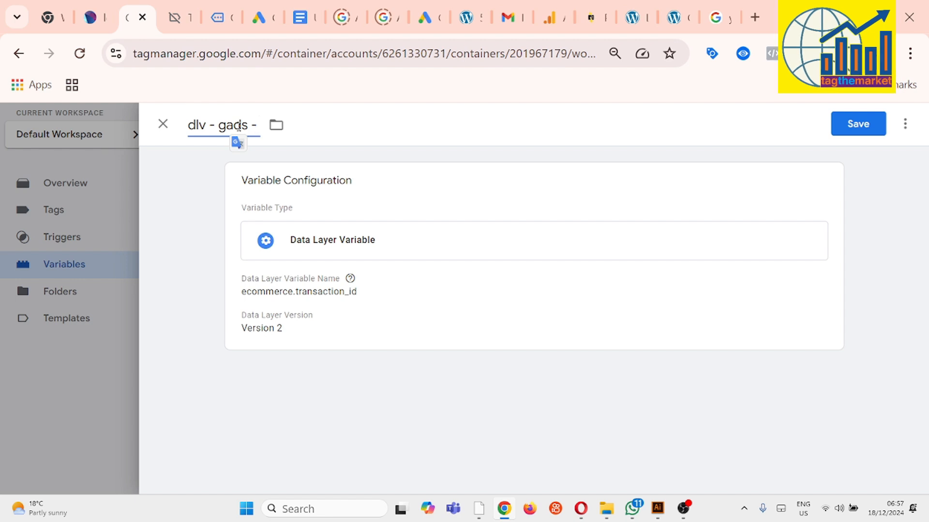
pyautogui.hotkey('ctrl', 'v')
pyautogui.click(857, 125)
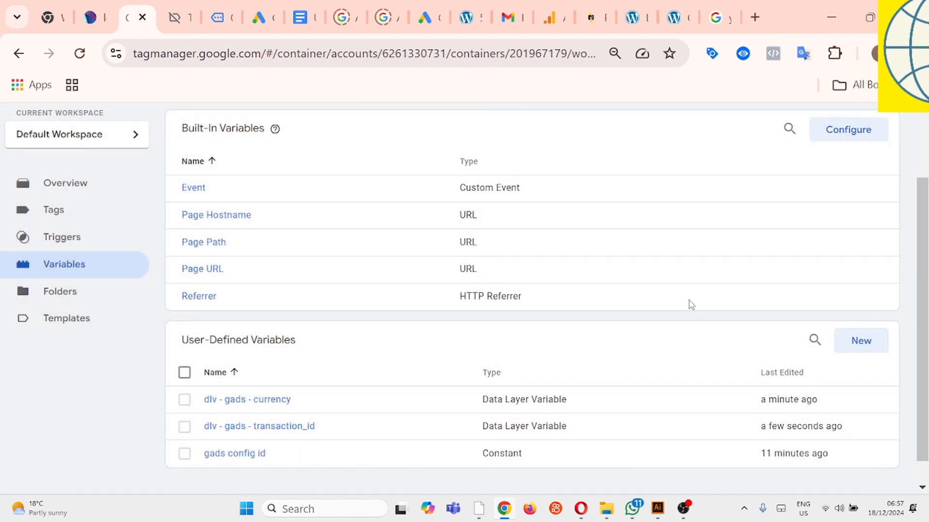
# Start another user-defined variable of type Data Layer Variable.
pyautogui.scroll(-1, 690, 305)
pyautogui.click(859, 315)
pyautogui.click(545, 272)
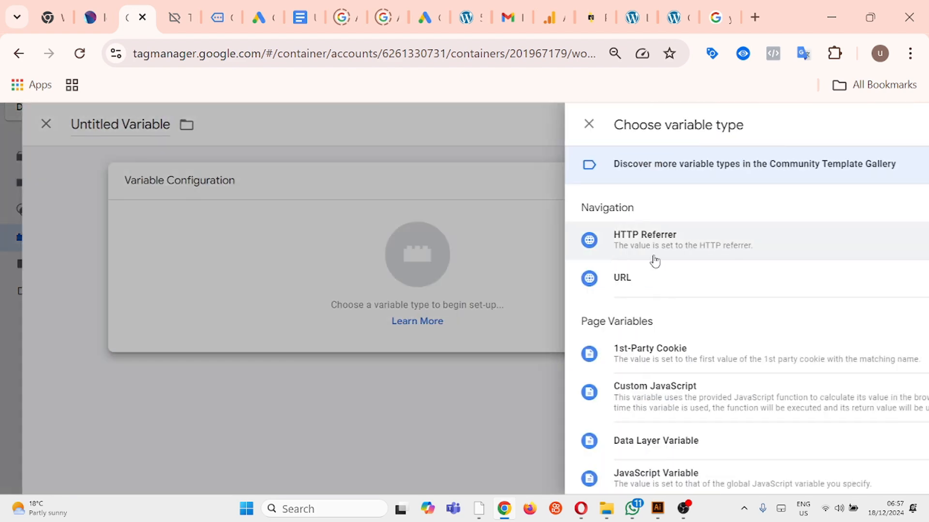
pyautogui.click(618, 440)
pyautogui.click(294, 319)
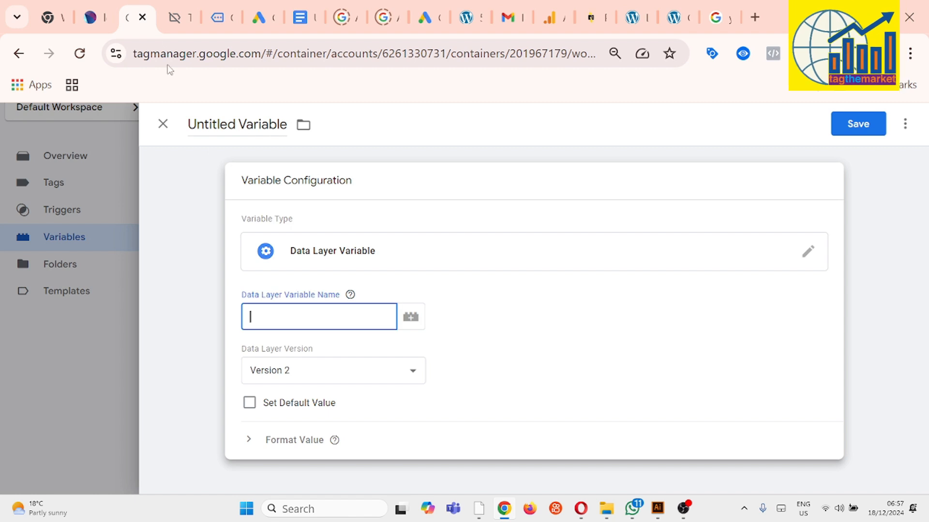
# Set the Data Layer Variable Name to "ecommerce.value", taking the keys from the purchase event in Tag Assistant.
pyautogui.click(177, 18)
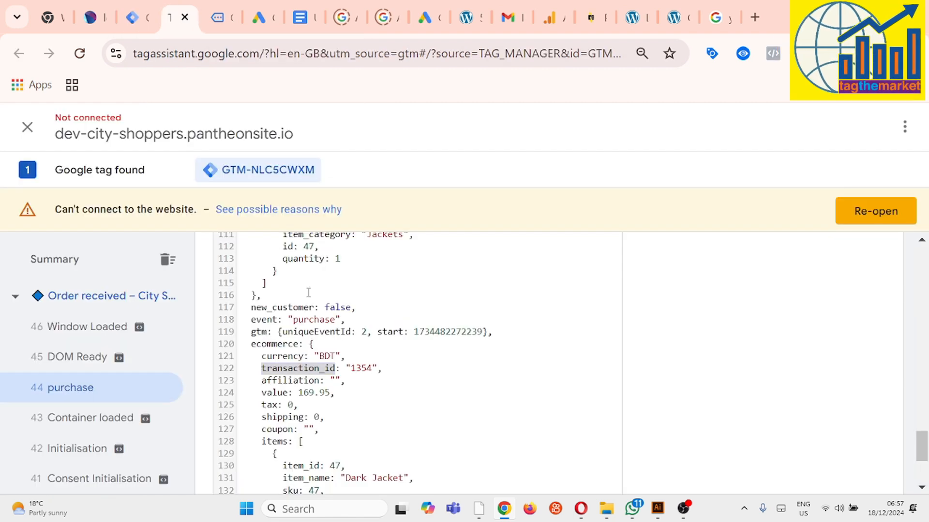
pyautogui.doubleClick(265, 344)
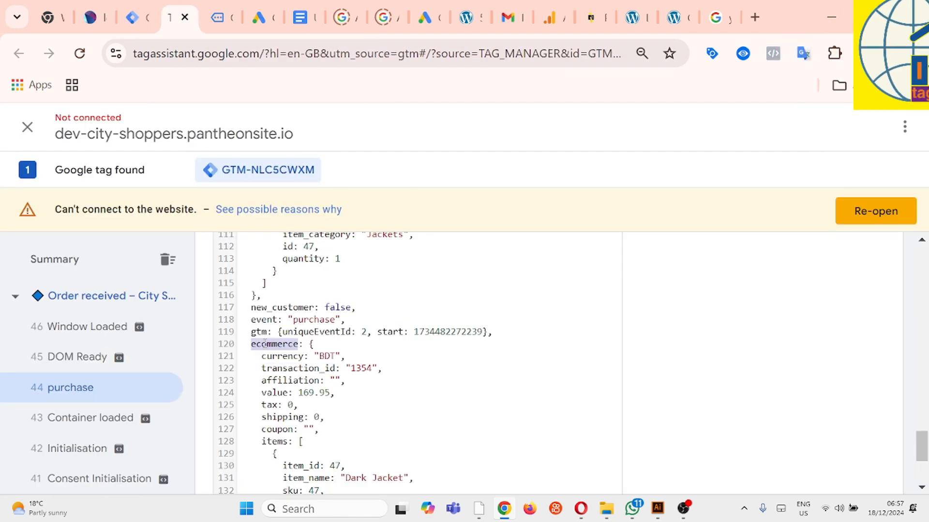
pyautogui.click(136, 11)
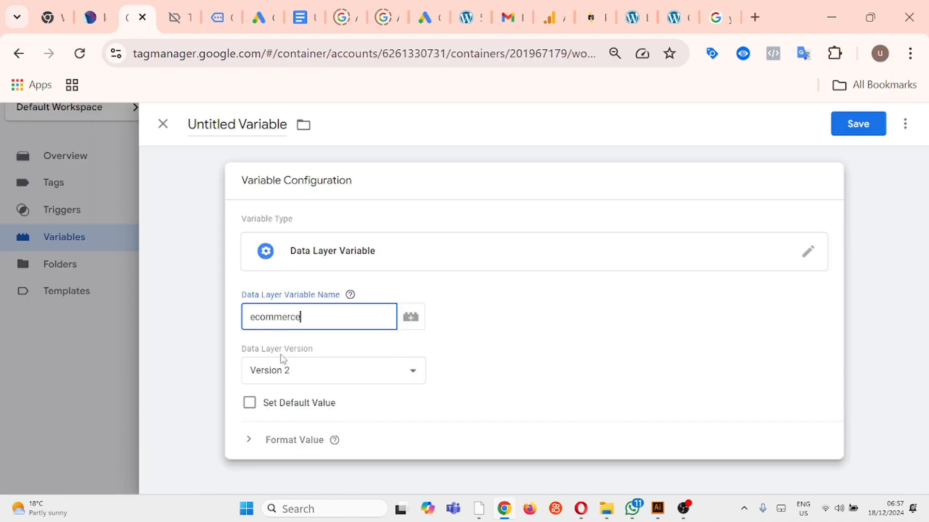
pyautogui.click(179, 18)
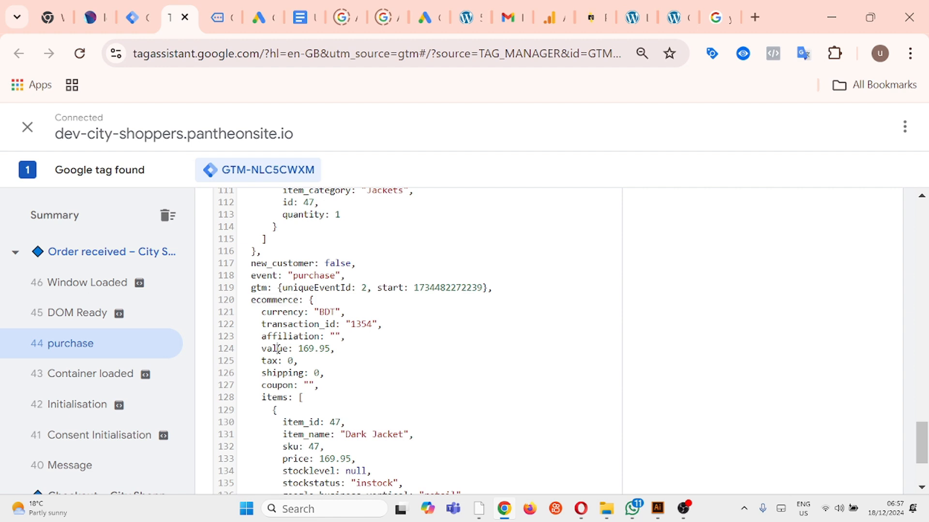
pyautogui.click(135, 18)
pyautogui.write('value')
# Name the value variable "dlv - gads - value" and save it.
pyautogui.doubleClick(242, 124)
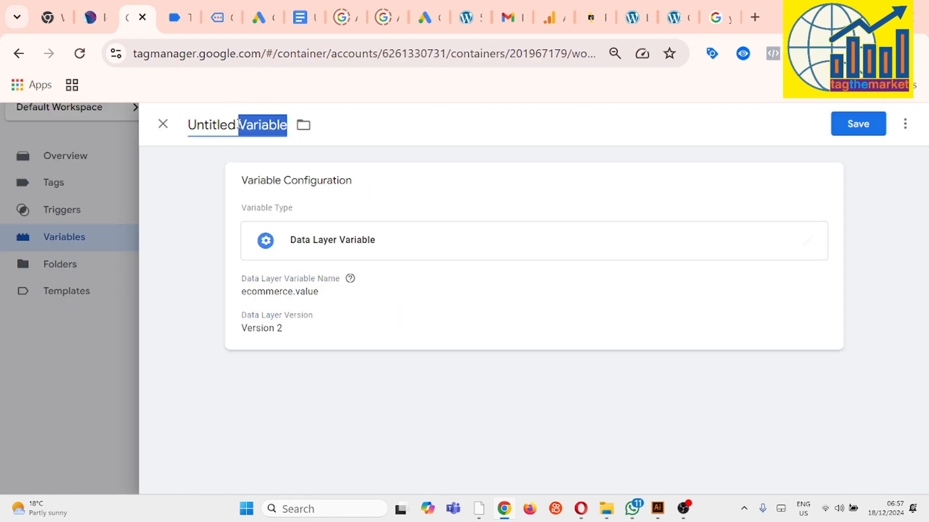
pyautogui.tripleClick(239, 124)
pyautogui.write('dlv - gads - value')
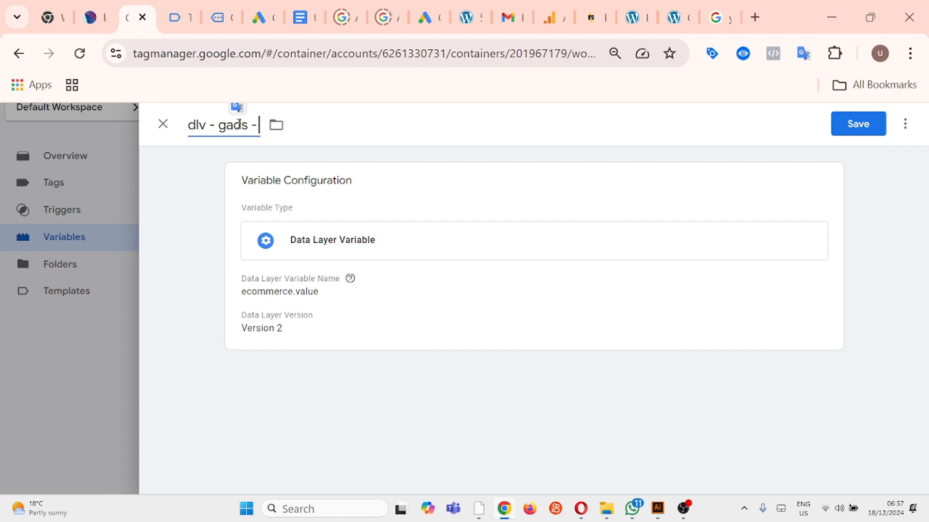
pyautogui.click(856, 127)
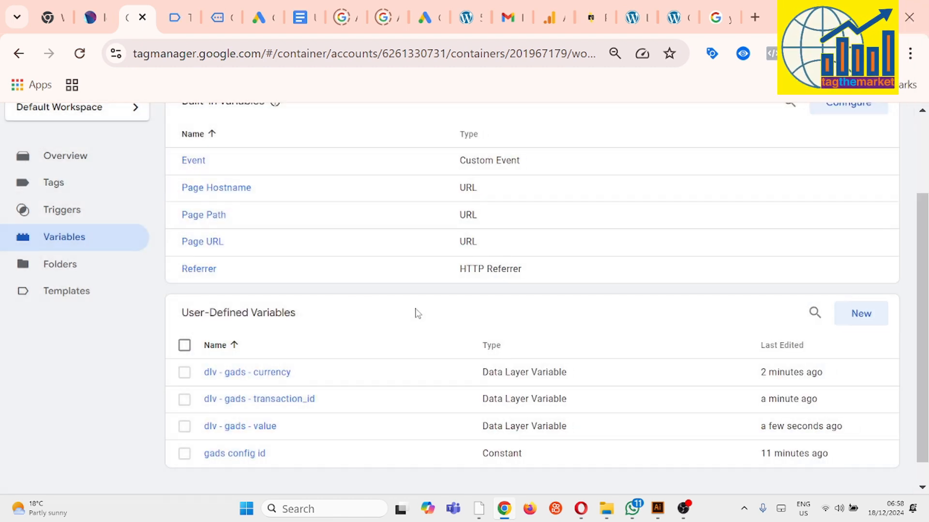
# Edit the configuration of the "gads - purchase tag" and set its Conversion Value to {{dlv - gads - value}}.
pyautogui.scroll(3, 128, 316)
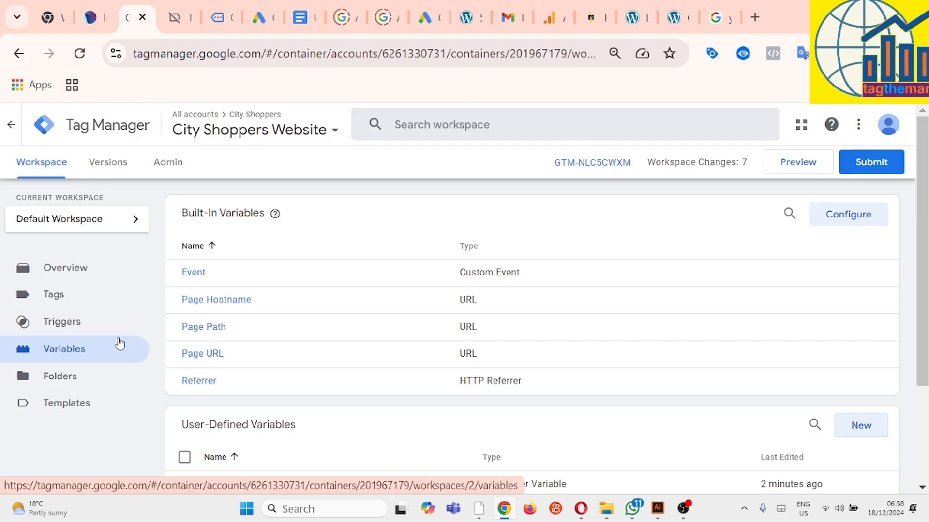
pyautogui.click(88, 303)
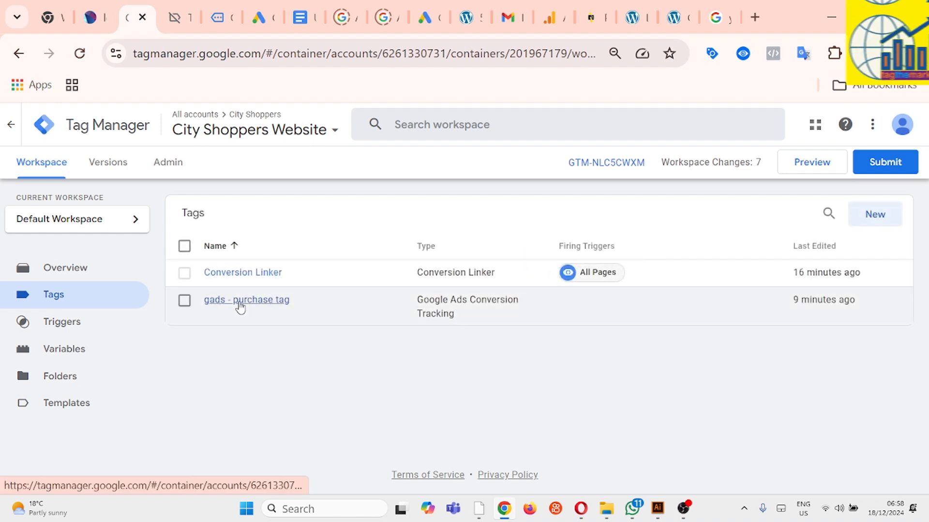
pyautogui.click(274, 302)
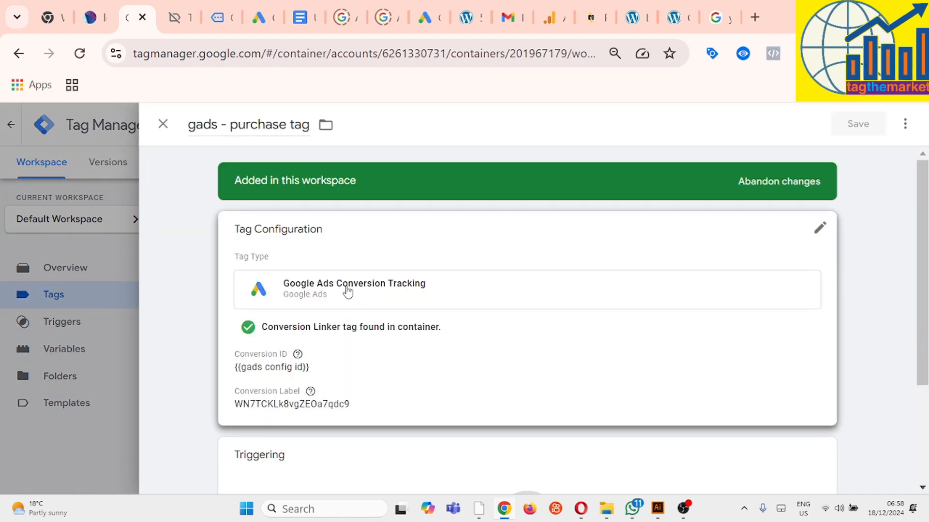
pyautogui.click(484, 260)
pyautogui.scroll(-2, 503, 256)
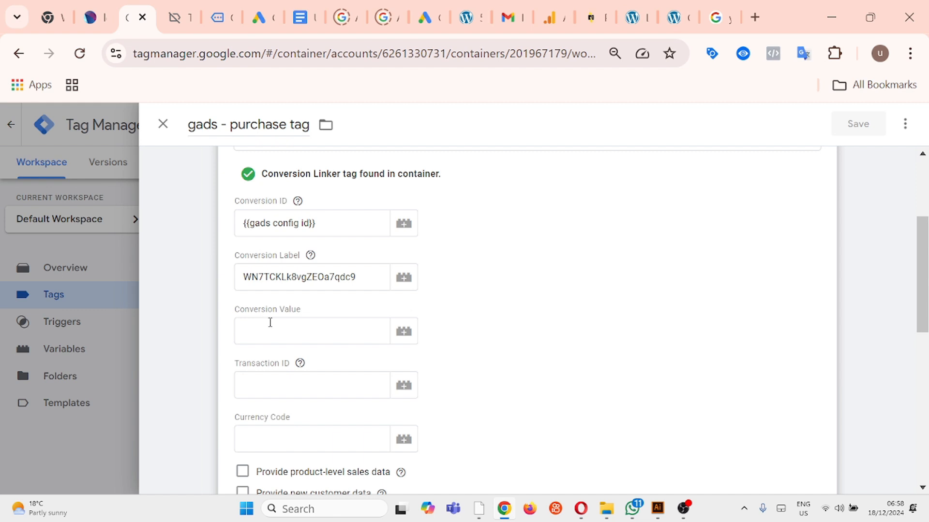
pyautogui.click(325, 332)
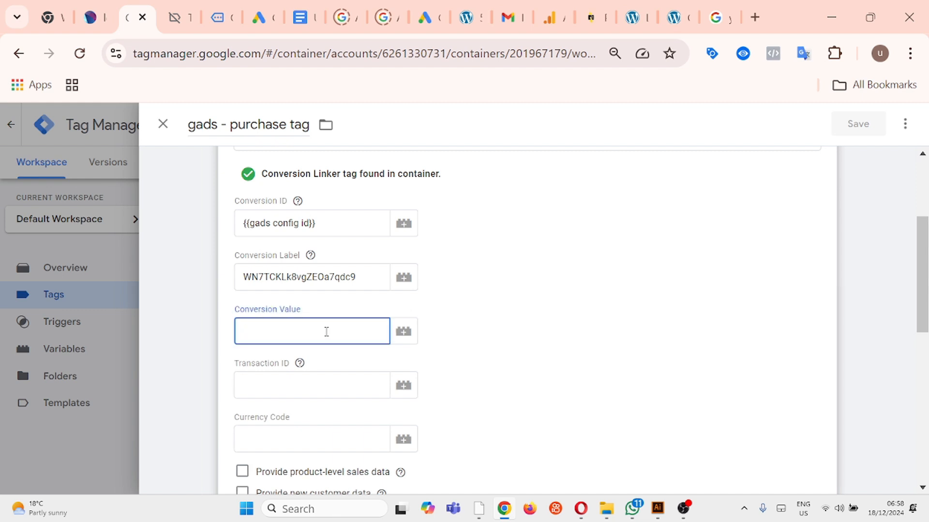
pyautogui.write('{{va')
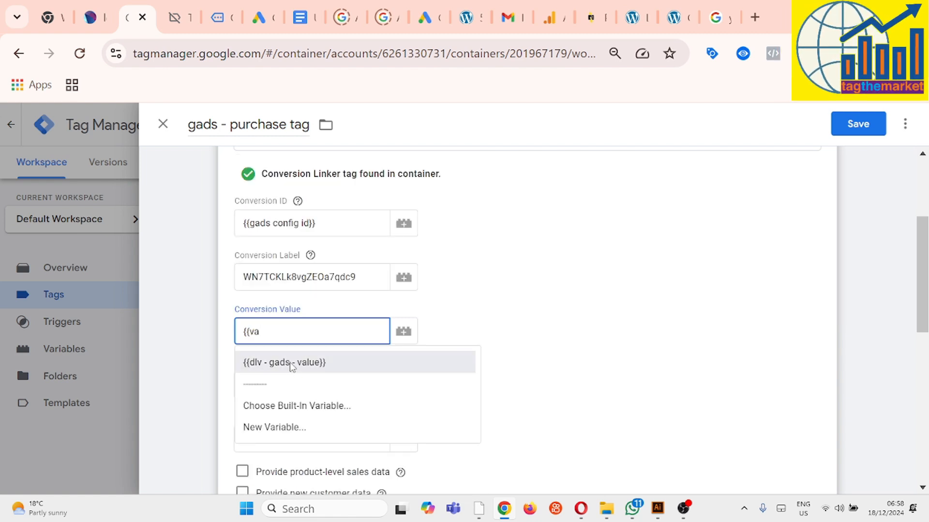
pyautogui.click(303, 372)
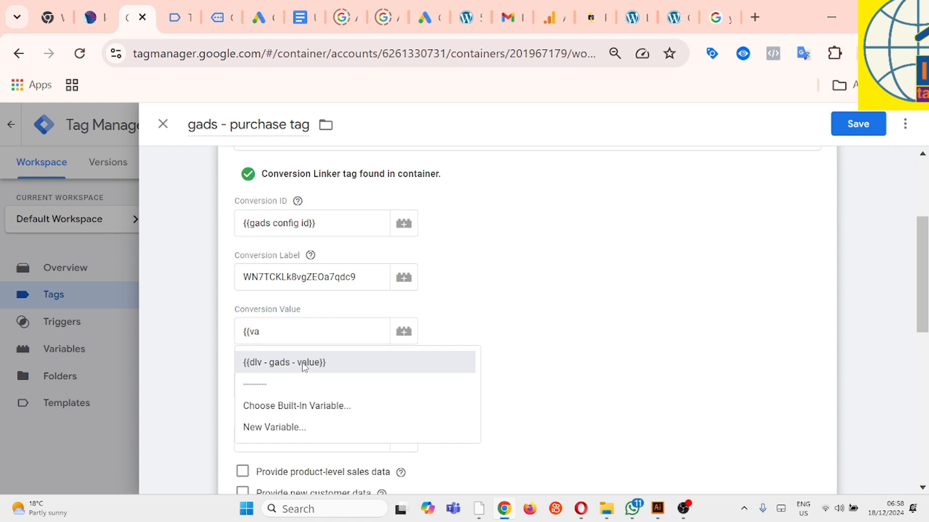
# Set the purchase tag's Transaction ID to {{dlv - gads - transaction_id}} and its Currency Code to {{dlv - gads - currency}}.
pyautogui.click(294, 383)
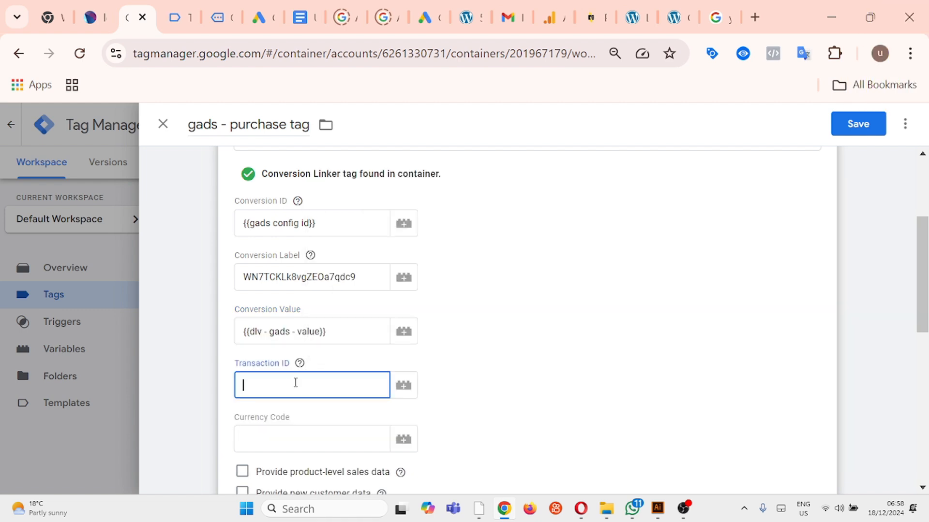
pyautogui.write('{{')
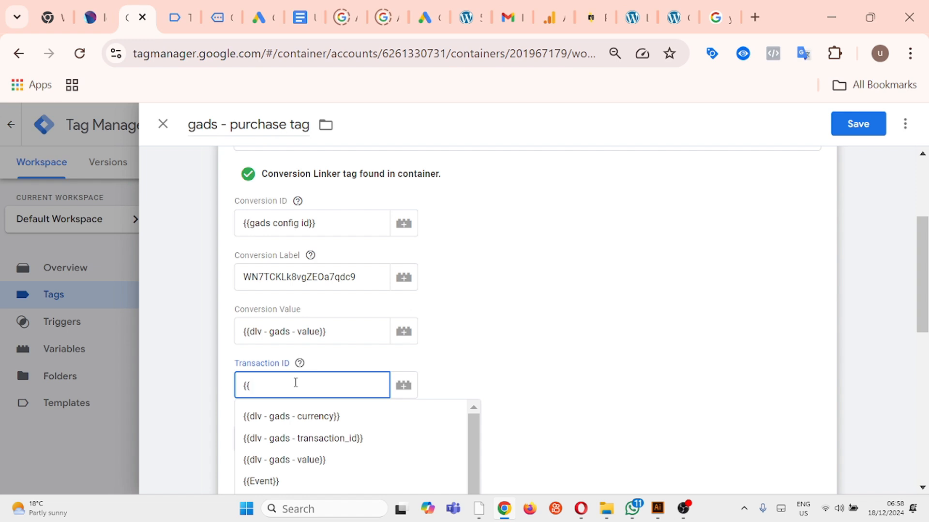
pyautogui.click(370, 438)
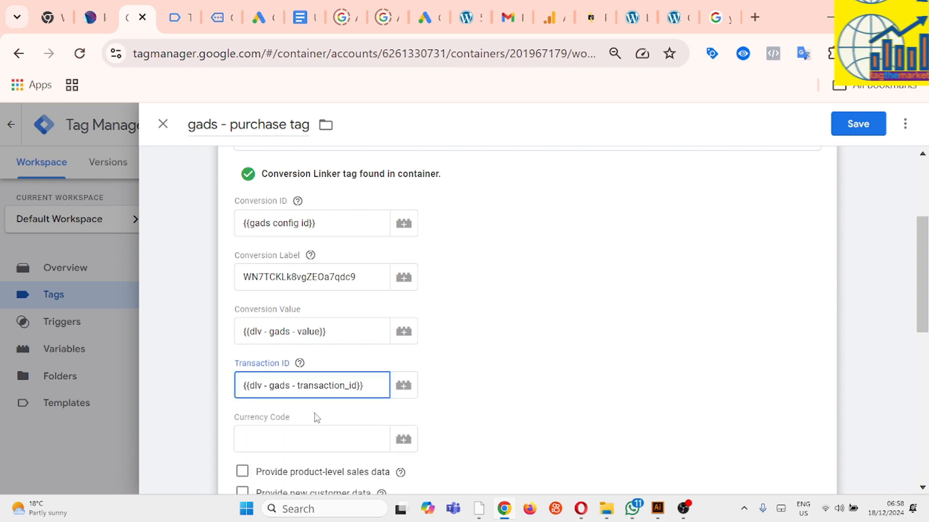
pyautogui.scroll(-2, 317, 417)
pyautogui.click(300, 353)
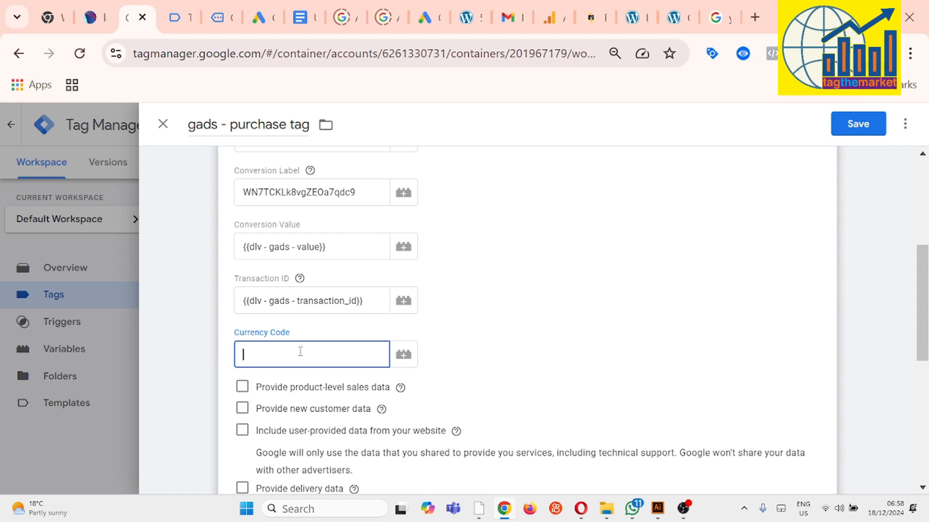
pyautogui.write('{{cu')
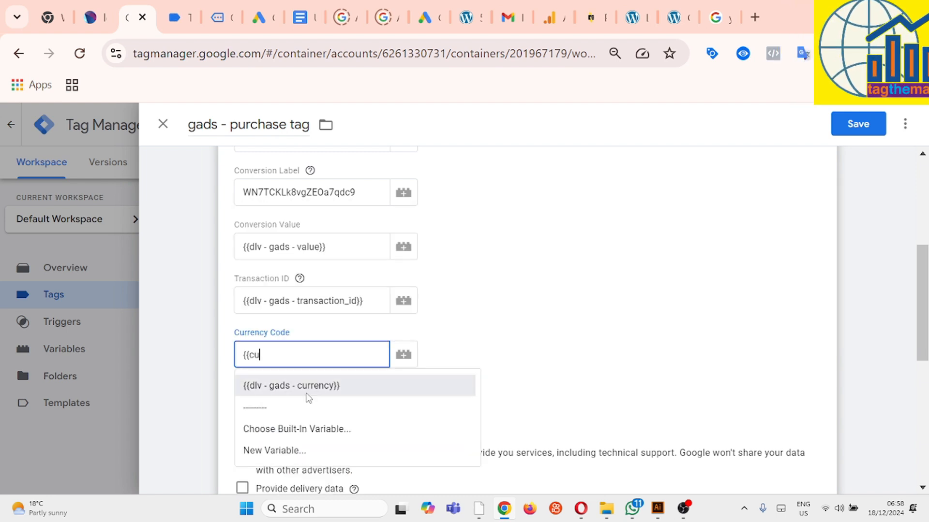
pyautogui.click(312, 386)
# Add the existing "purchase trigger" custom event as the firing trigger of the "gads - purchase tag".
pyautogui.scroll(-7, 464, 341)
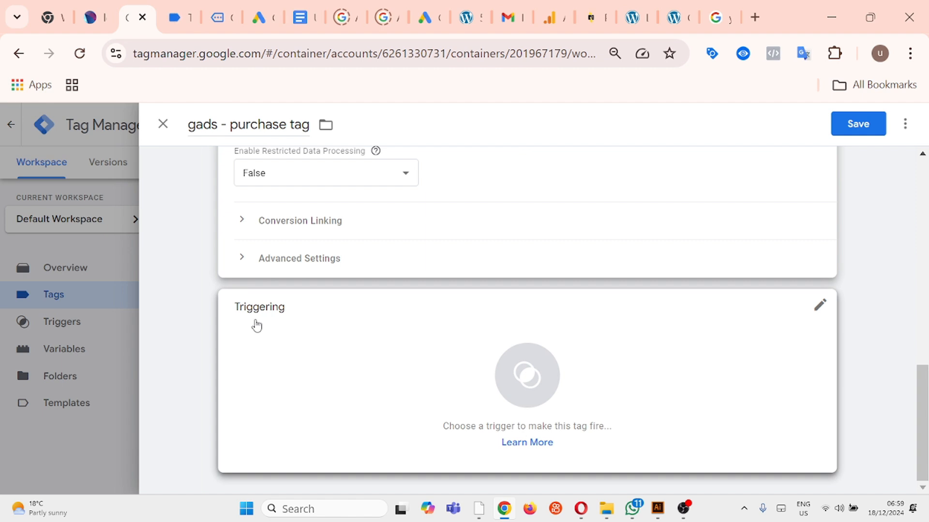
pyautogui.click(530, 377)
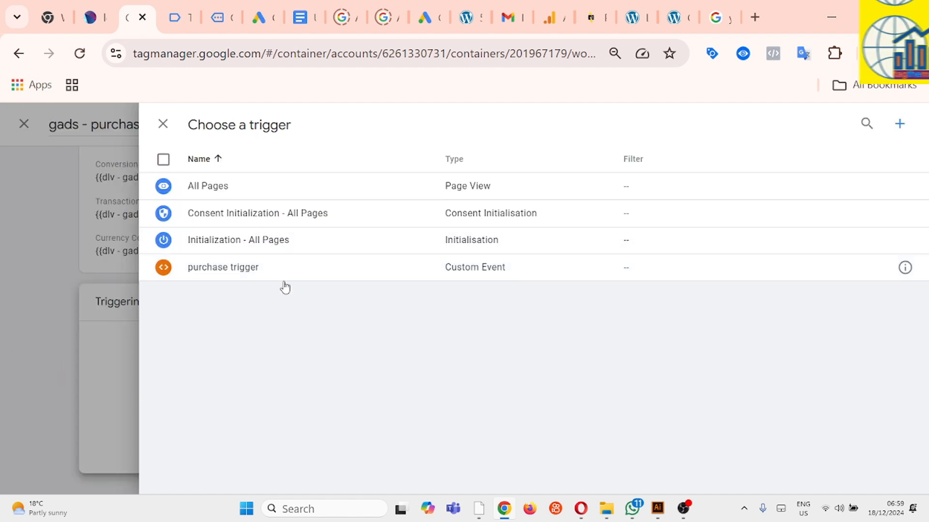
pyautogui.click(270, 273)
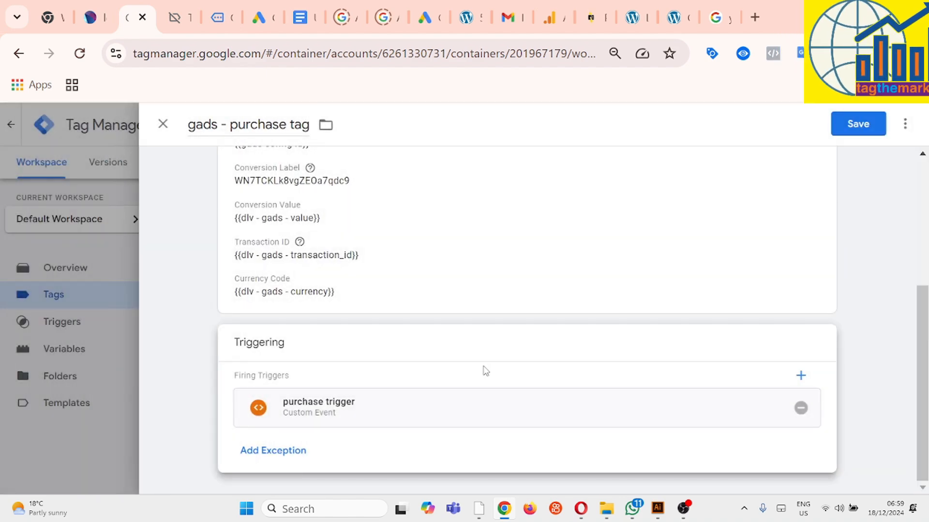
# Include user-provided data from the website in the purchase tag and start a new User-Provided Data variable with manual configuration.
pyautogui.scroll(5, 484, 373)
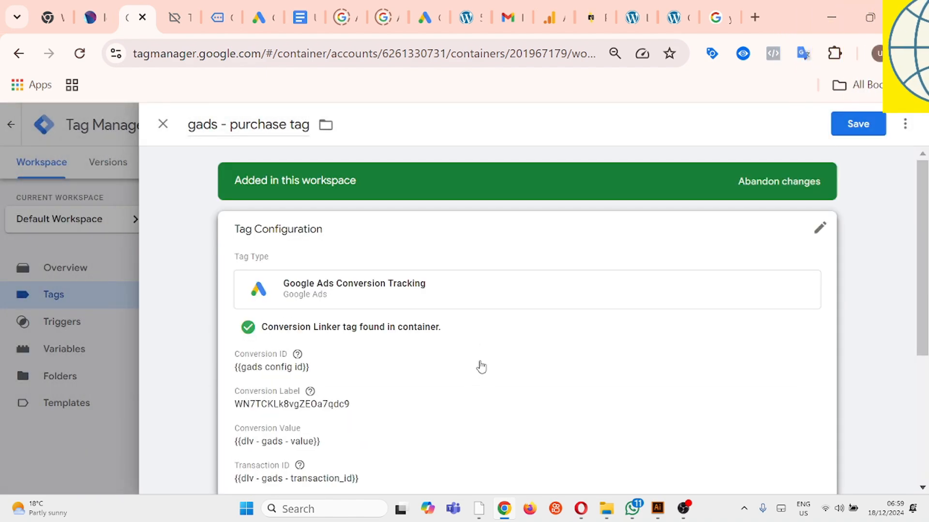
pyautogui.click(482, 368)
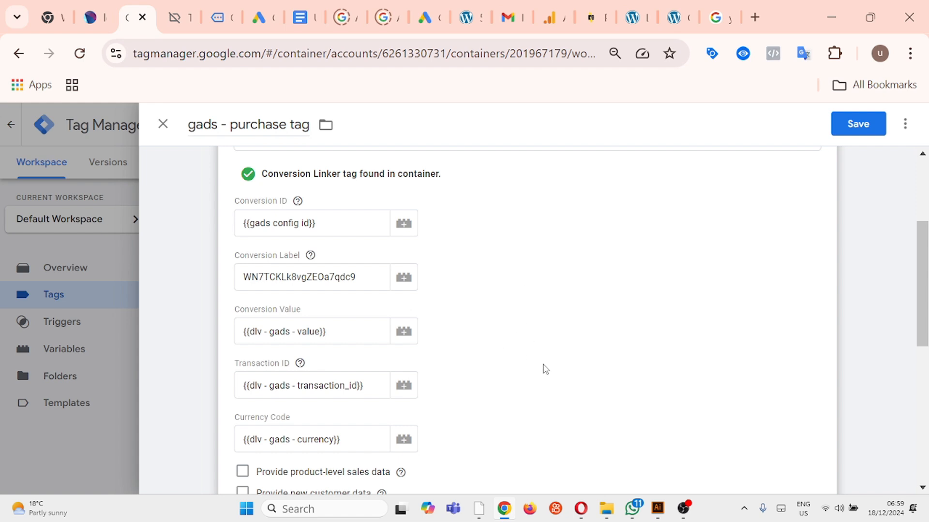
pyautogui.scroll(-4, 520, 344)
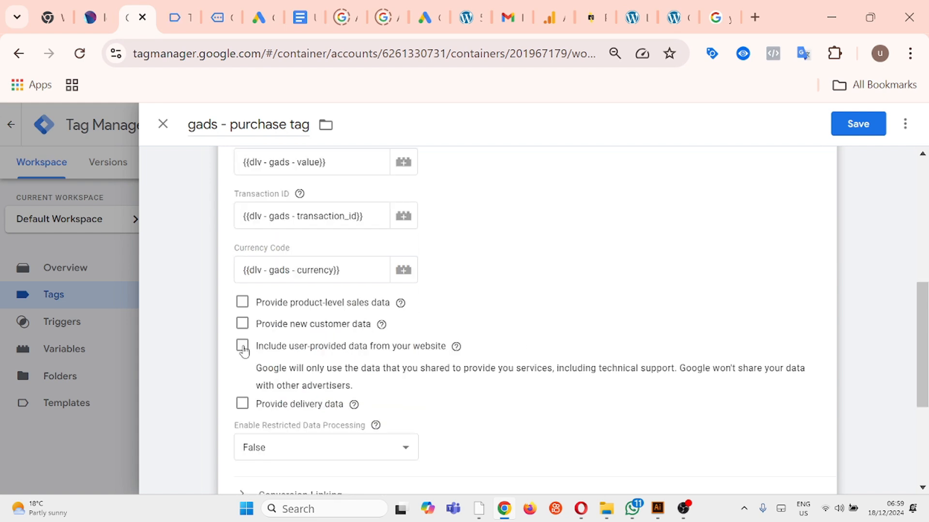
pyautogui.click(243, 346)
pyautogui.scroll(-2, 416, 399)
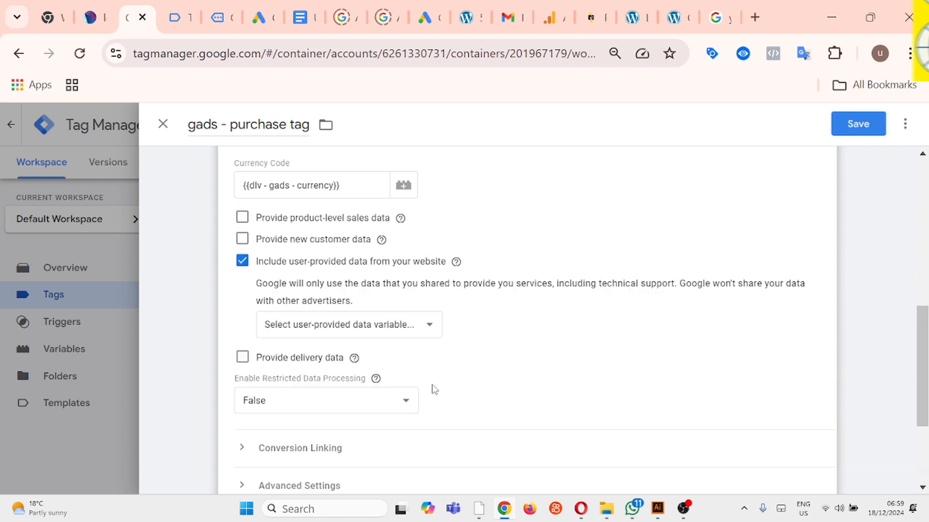
pyautogui.click(429, 326)
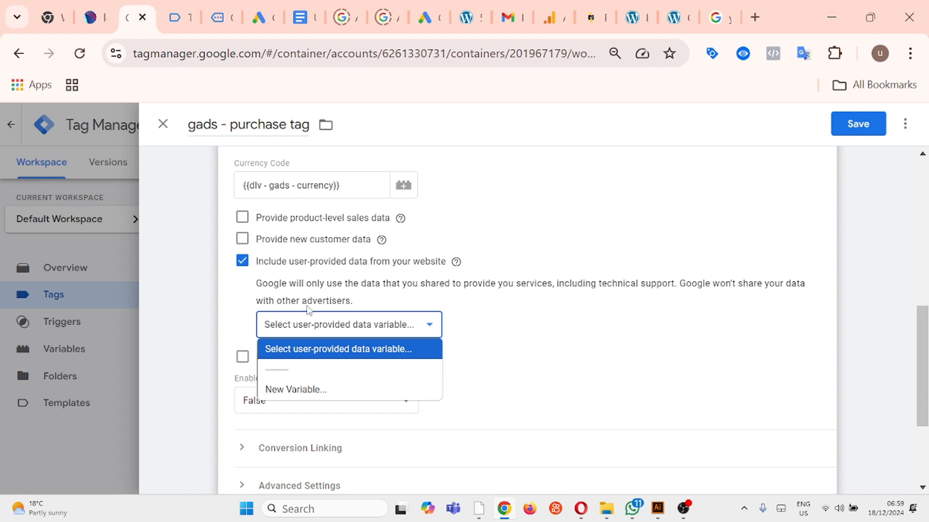
pyautogui.click(310, 391)
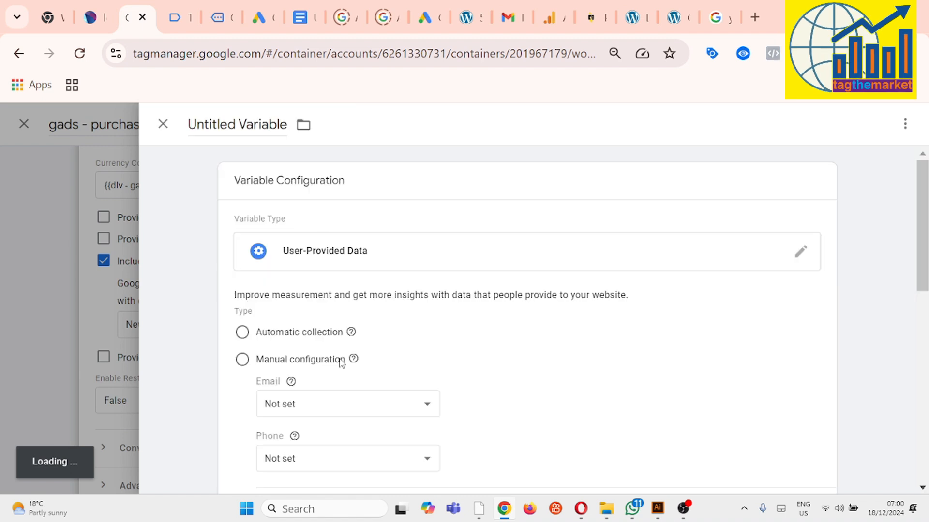
pyautogui.click(341, 363)
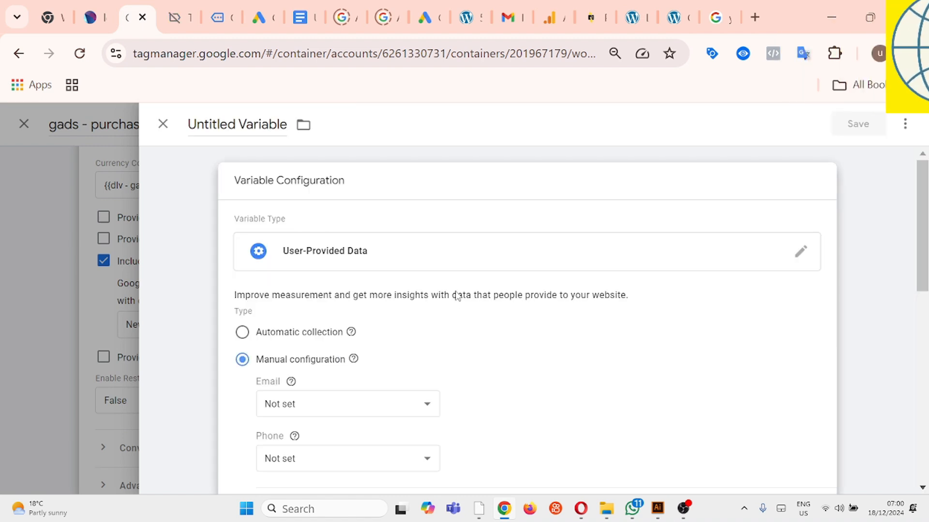
# Examine the manual configuration fields of the User-Provided Data variable, from email and phone to name and address.
pyautogui.scroll(-3, 507, 292)
pyautogui.scroll(2, 508, 292)
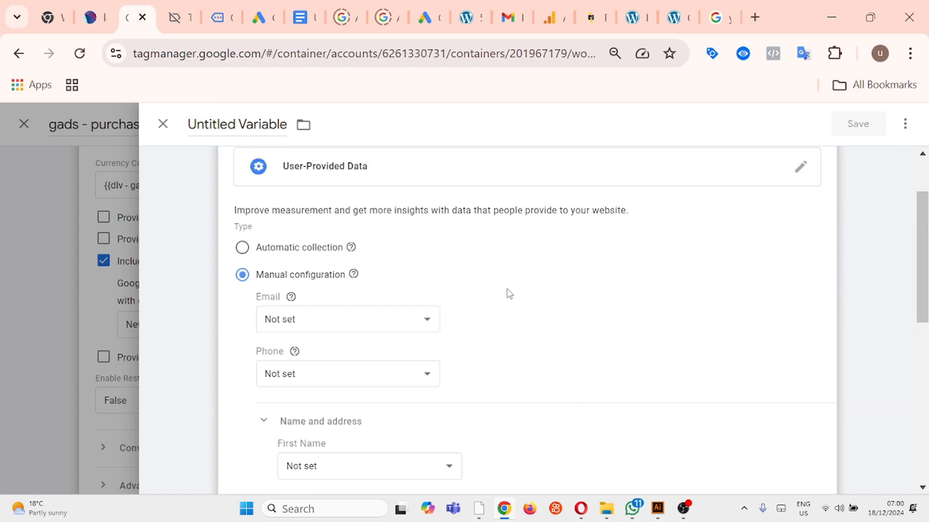
pyautogui.scroll(-2, 503, 292)
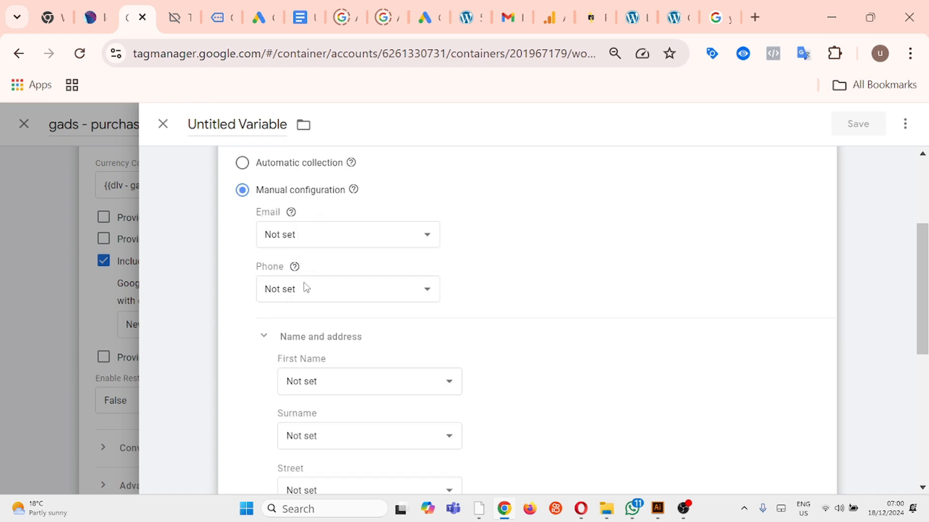
pyautogui.scroll(-2, 306, 288)
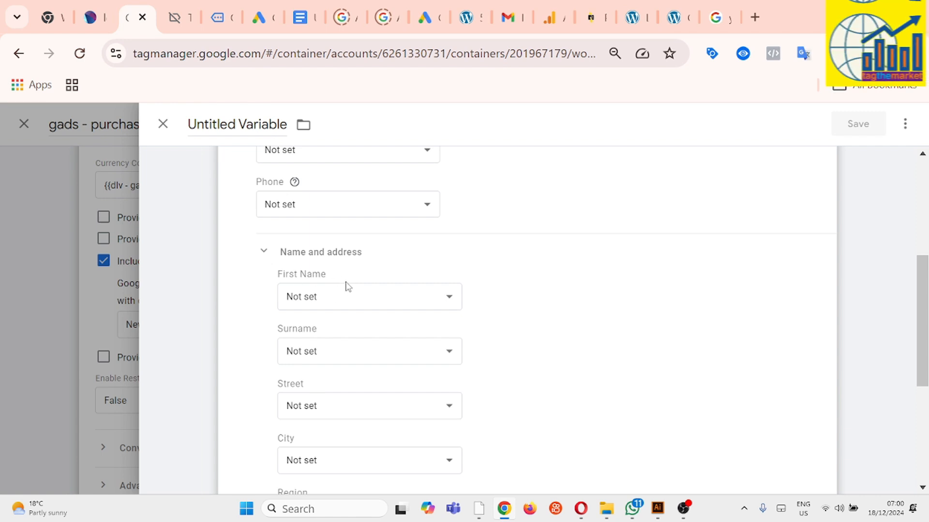
pyautogui.scroll(-2, 346, 287)
pyautogui.rightClick(285, 243)
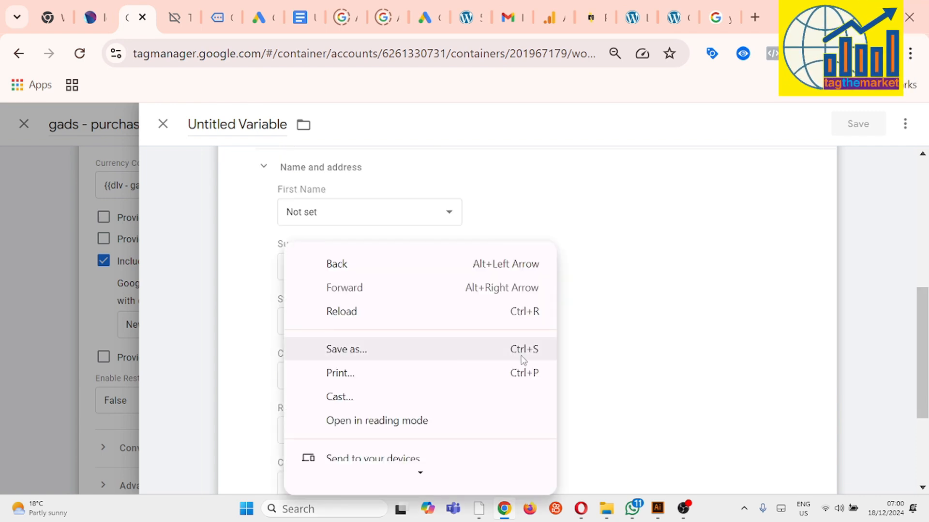
pyautogui.click(249, 269)
pyautogui.scroll(-4, 262, 315)
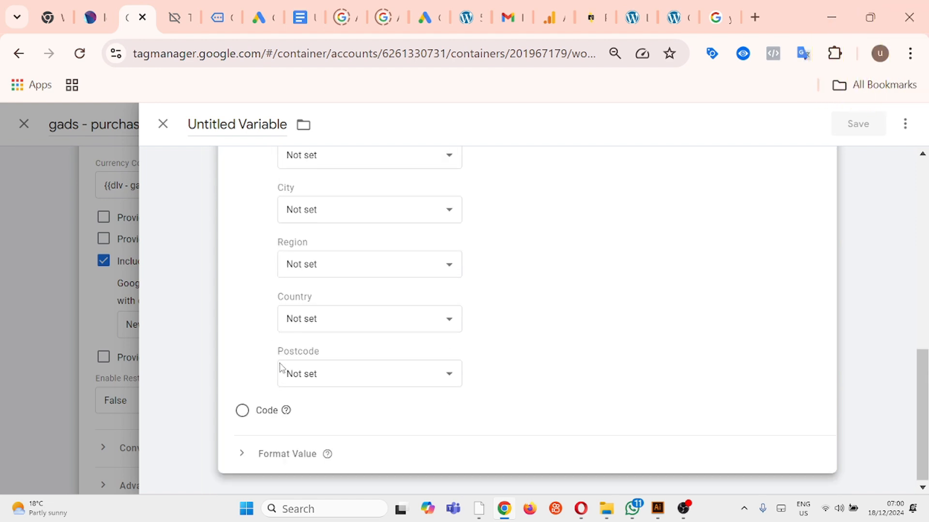
pyautogui.scroll(10, 268, 357)
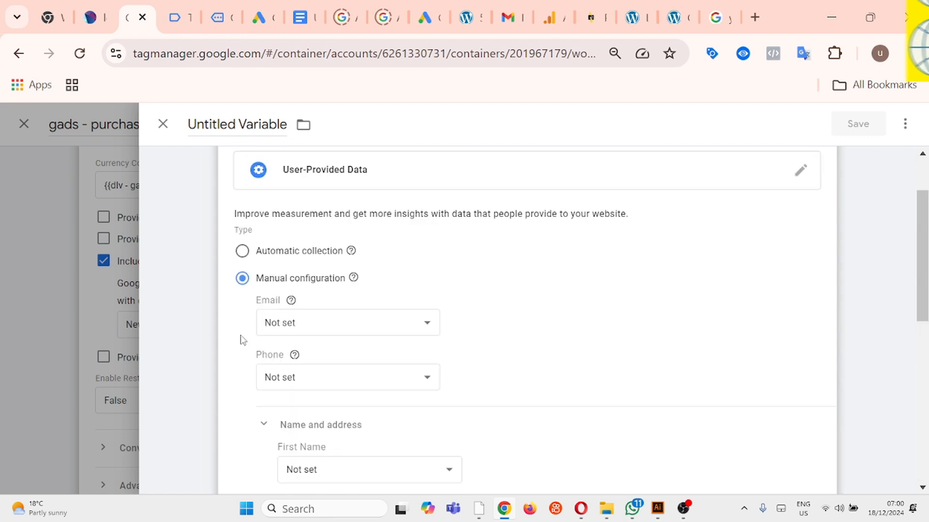
pyautogui.moveTo(248, 300); pyautogui.dragTo(289, 307)
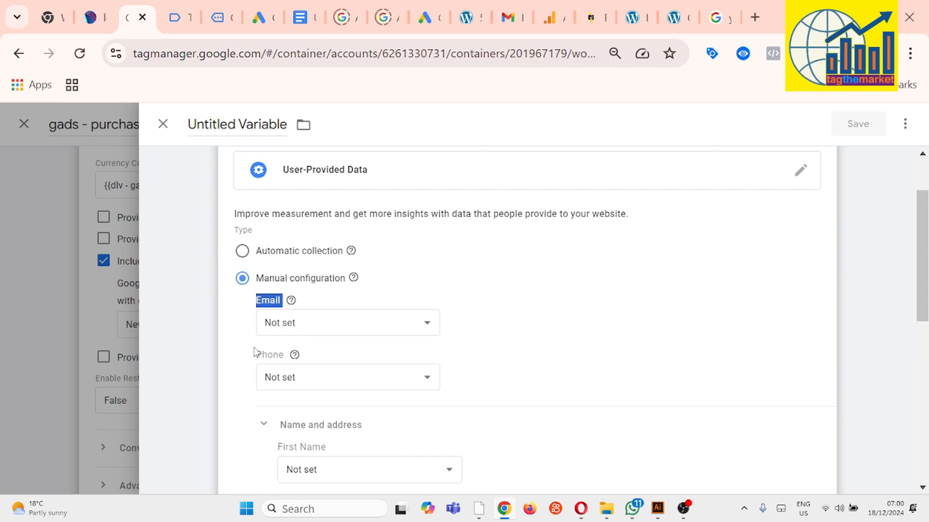
pyautogui.moveTo(253, 355); pyautogui.dragTo(291, 358)
pyautogui.scroll(-4, 261, 319)
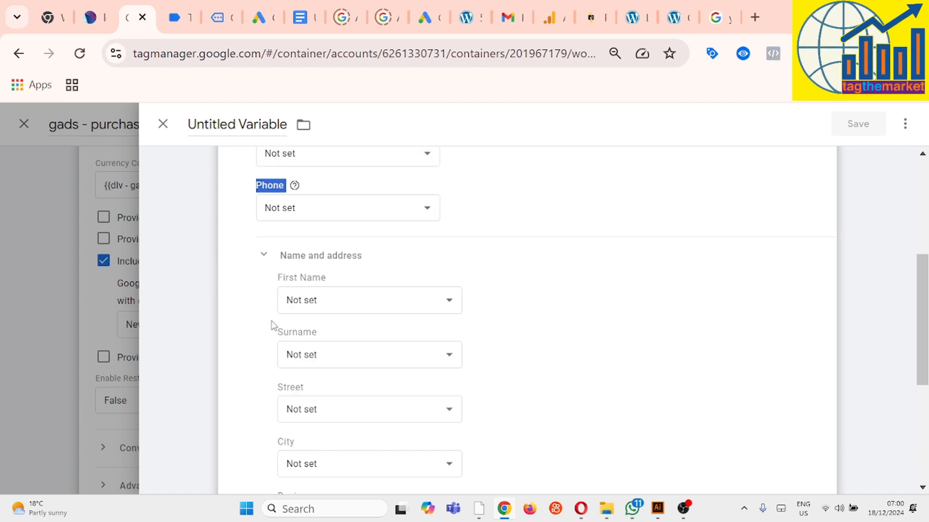
pyautogui.scroll(5, 271, 323)
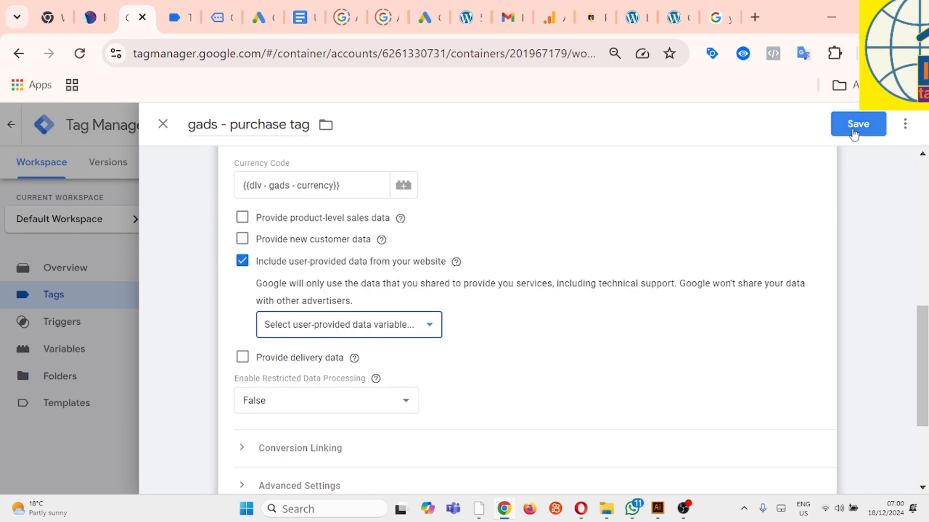
# Exclude user-provided data from the website in the "gads - purchase tag" and save the tag.
pyautogui.click(859, 124)
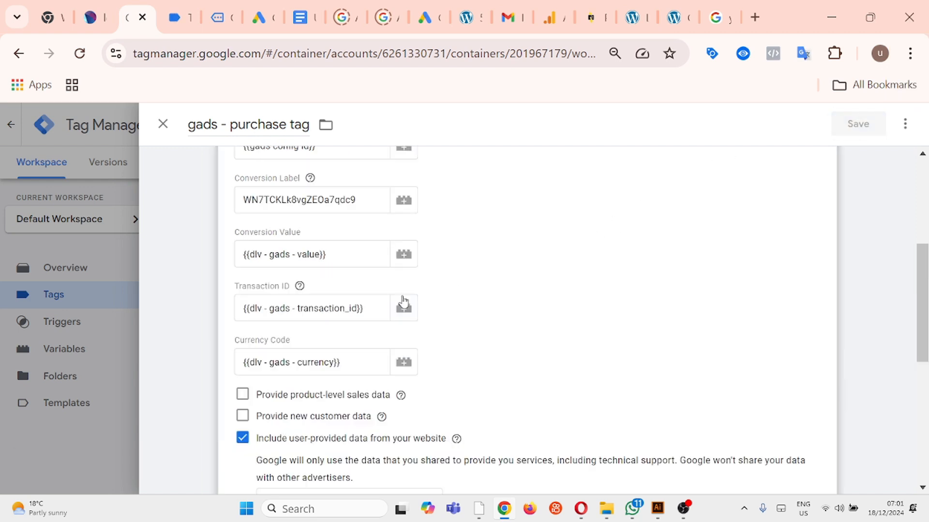
pyautogui.scroll(4, 543, 308)
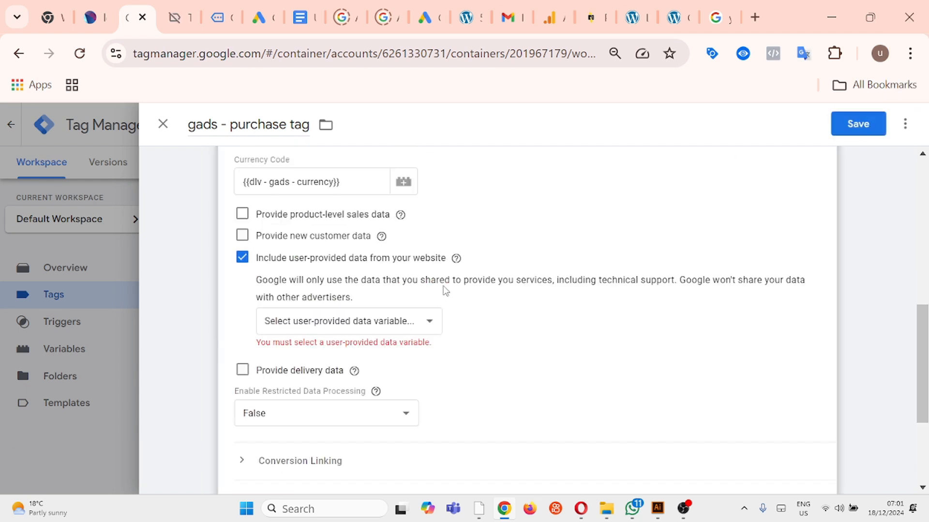
pyautogui.click(242, 258)
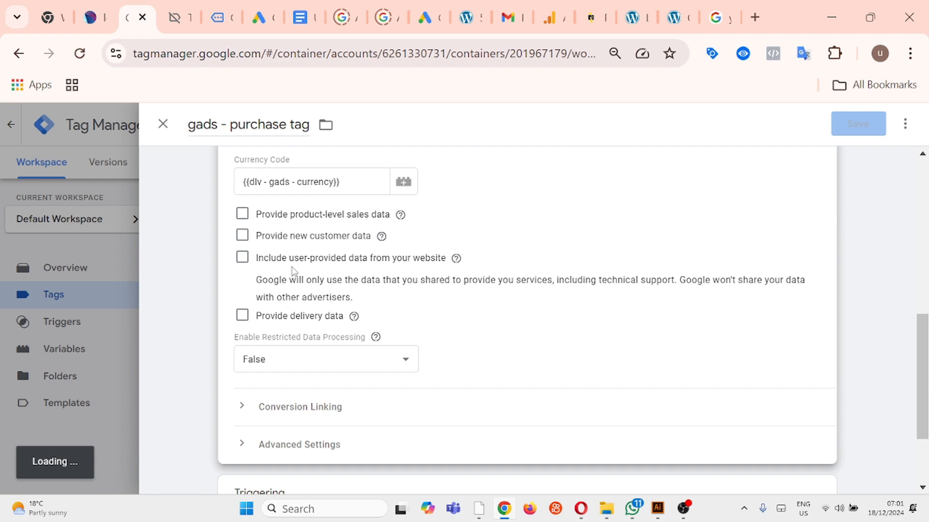
pyautogui.scroll(4, 388, 236)
pyautogui.click(878, 135)
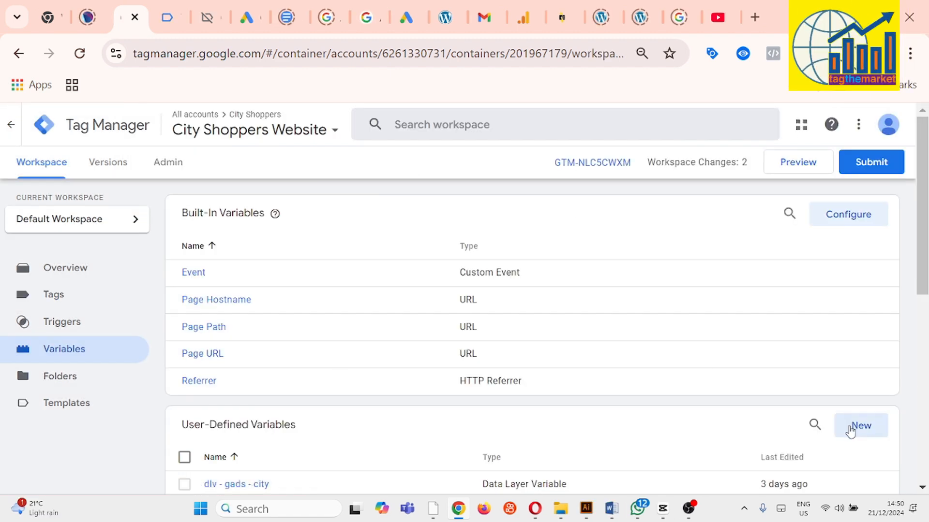
# Start a new user-defined variable in the City Shoppers Website container and open the choice of variable types.
pyautogui.click(850, 431)
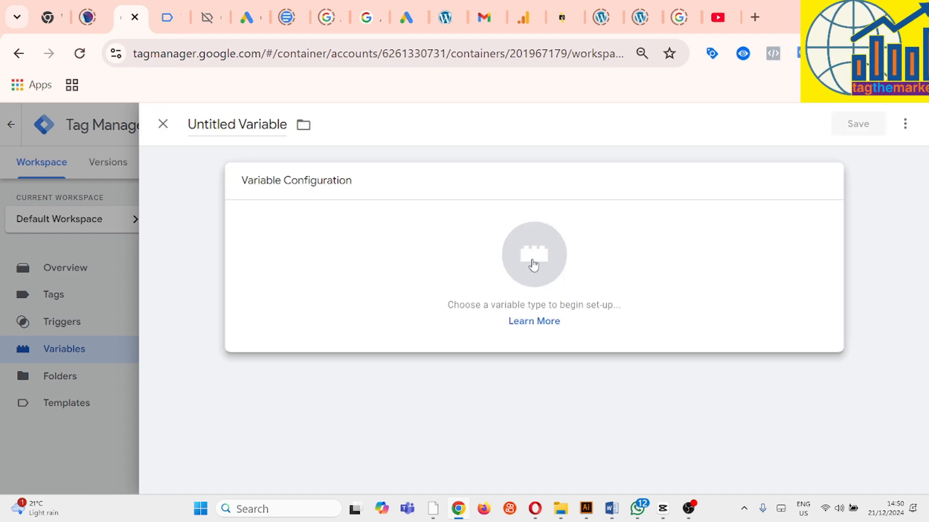
pyautogui.click(534, 263)
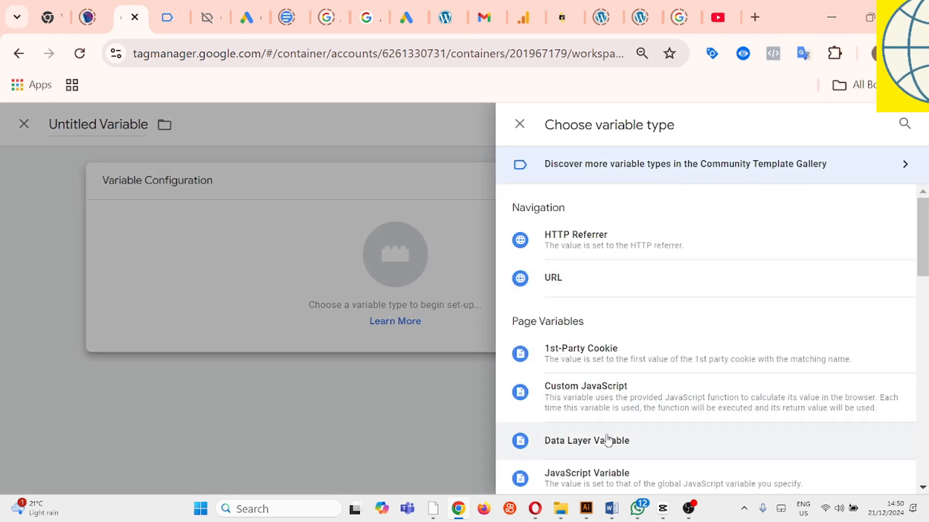
# Set the variable type to Data Layer Variable and begin its data layer name with the "customer" key copied from the purchase event.
pyautogui.click(631, 441)
pyautogui.click(331, 319)
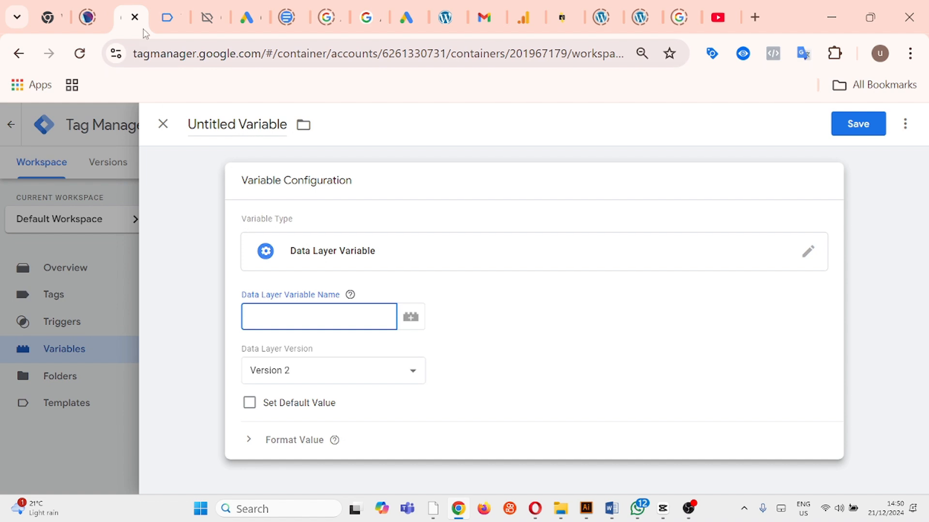
pyautogui.click(166, 18)
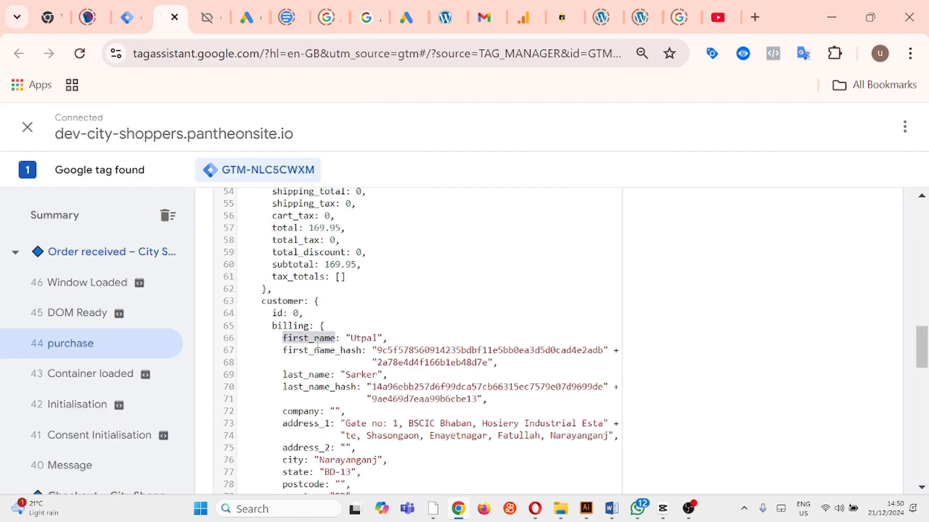
pyautogui.doubleClick(283, 301)
pyautogui.hotkey('ctrl', 'c')
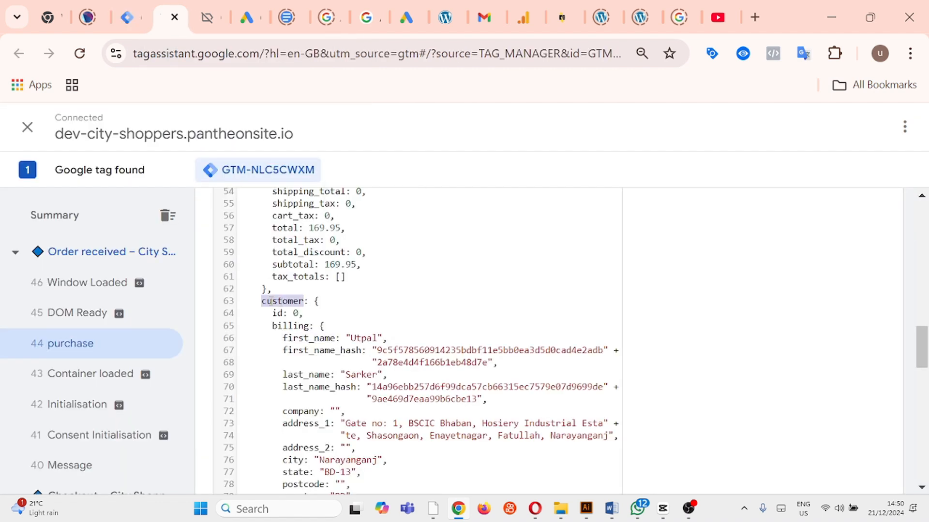
pyautogui.click(128, 18)
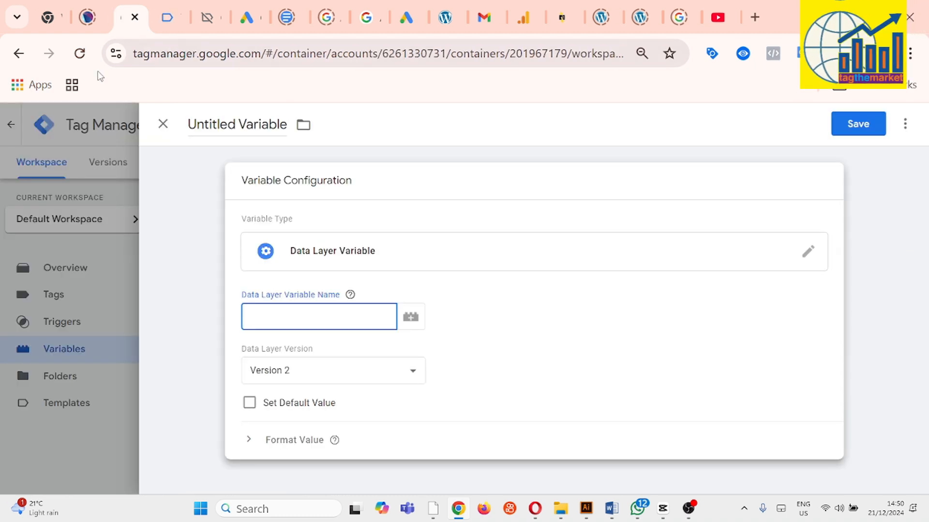
pyautogui.hotkey('ctrl', 'v')
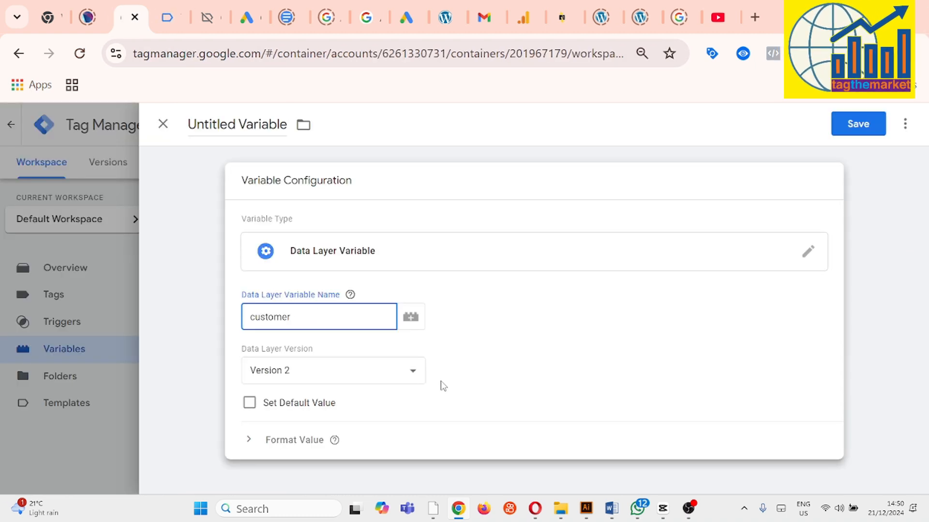
# Extend the data layer variable name to "customer.billing.first_name" using the nested keys in Tag Assistant's purchase event.
pyautogui.click(167, 17)
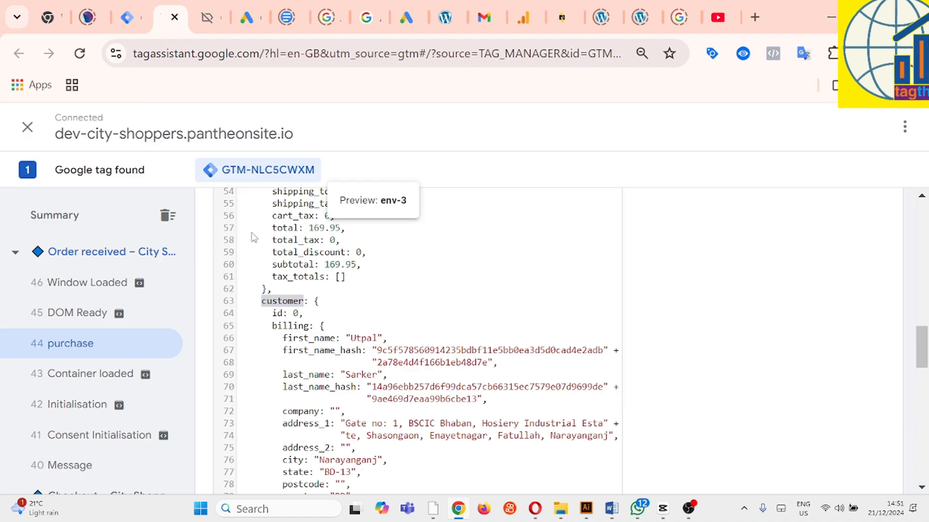
pyautogui.doubleClick(290, 370)
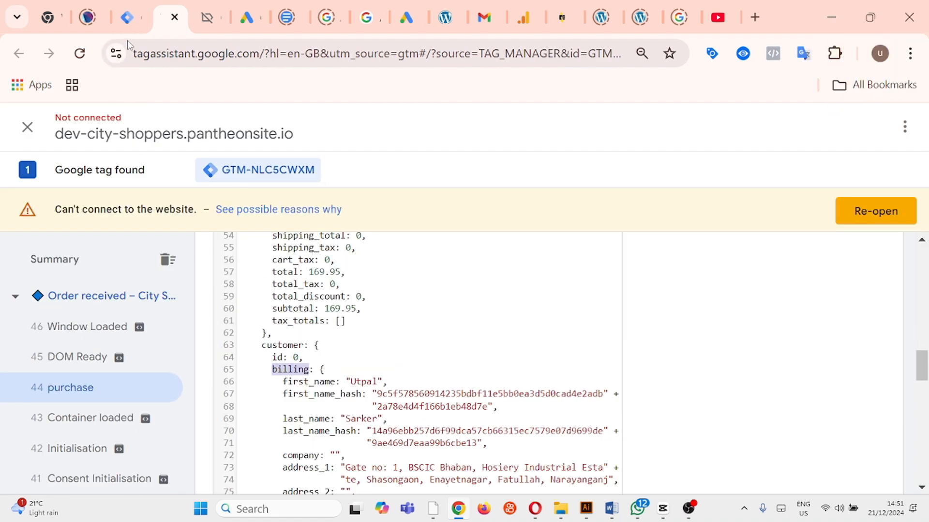
pyautogui.click(127, 18)
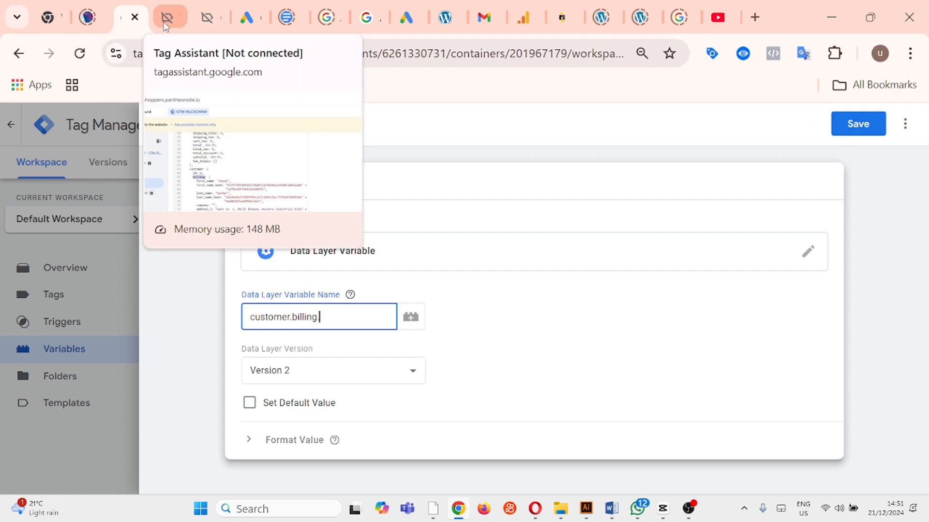
pyautogui.click(164, 19)
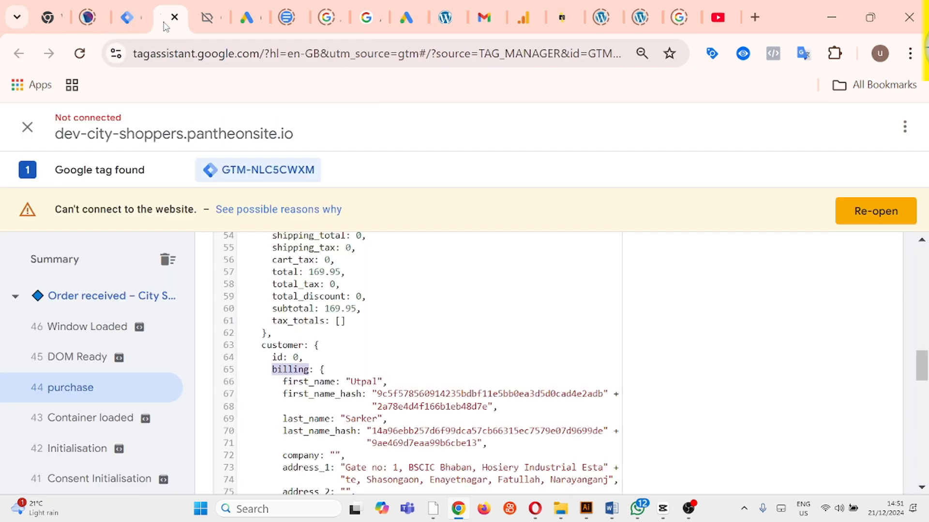
pyautogui.doubleClick(295, 382)
pyautogui.hotkey('ctrl', 'c')
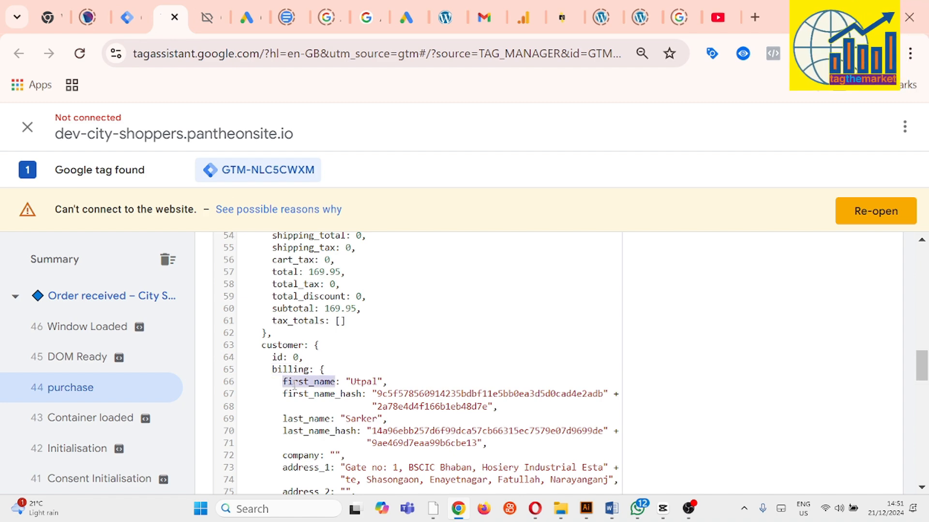
pyautogui.click(118, 19)
pyautogui.hotkey('ctrl', 'v')
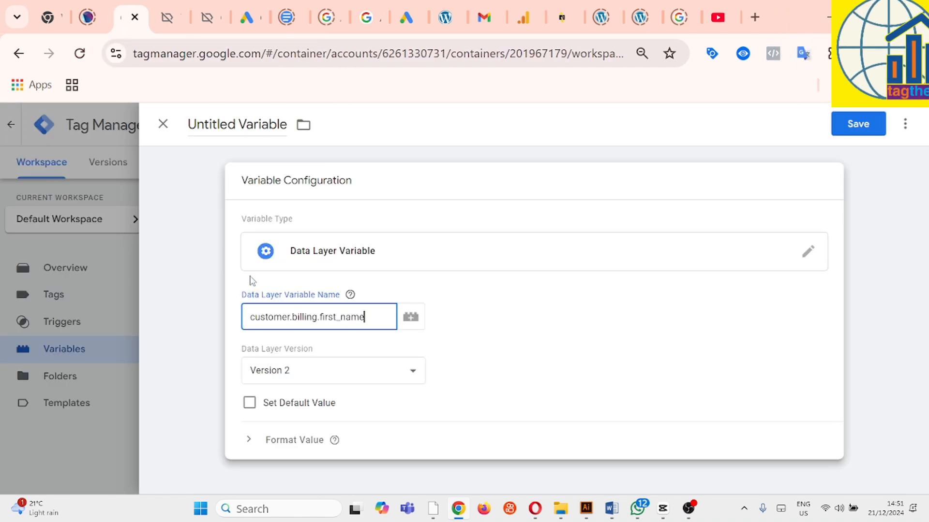
# Title the untitled variable "dlv - gads - first_name".
pyautogui.click(247, 127)
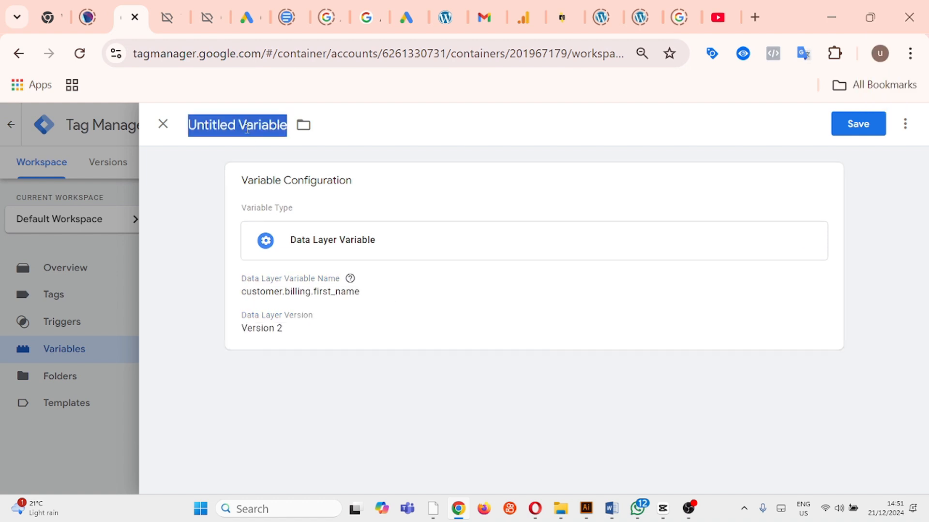
pyautogui.write('dlv - gads -')
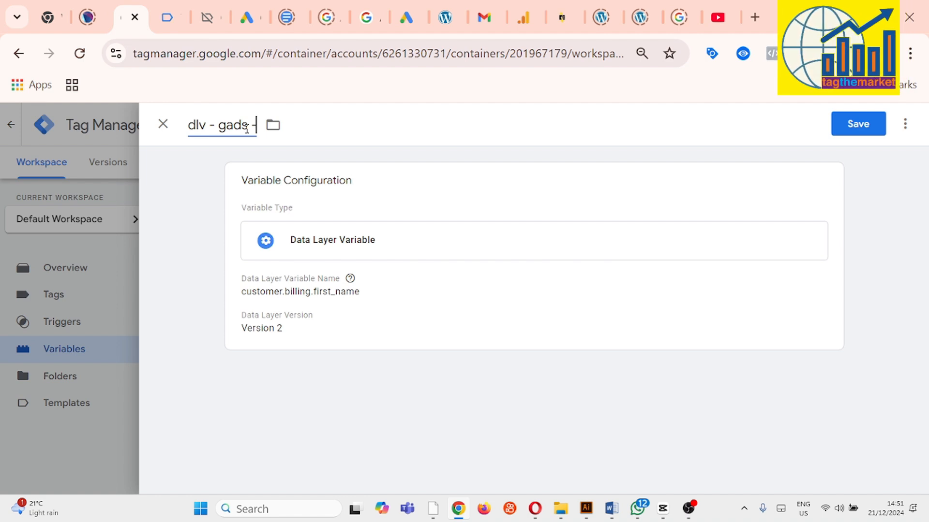
pyautogui.hotkey('ctrl', 'v')
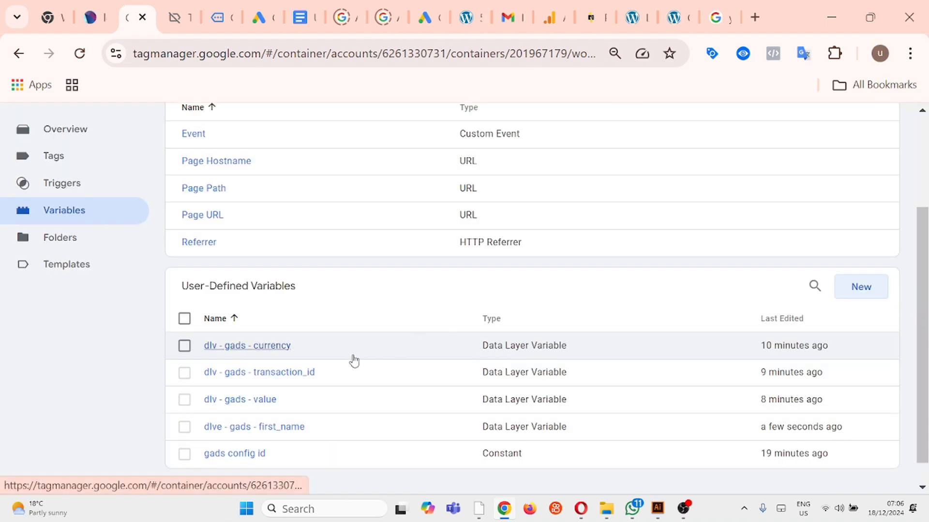
# Create another user-defined Data Layer Variable and start its data layer name with "customer.", copying the key from the purchase event.
pyautogui.click(865, 290)
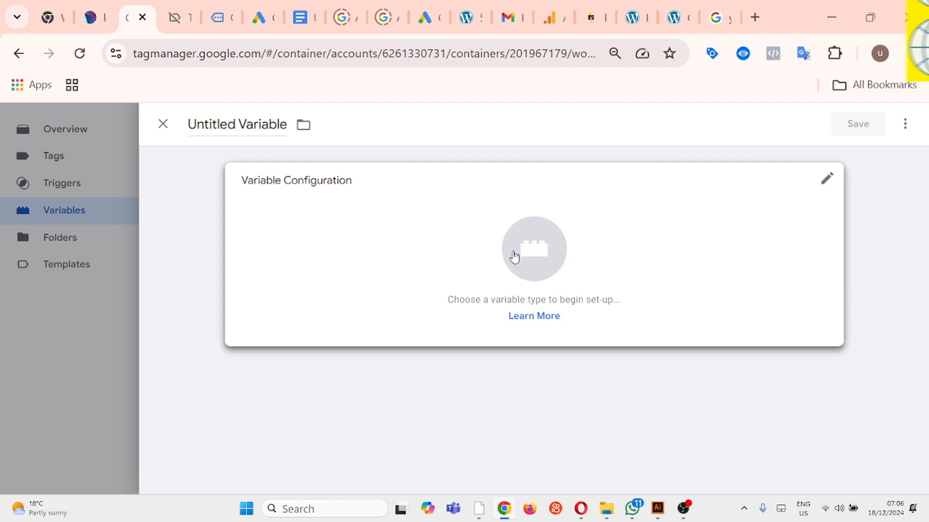
pyautogui.click(512, 255)
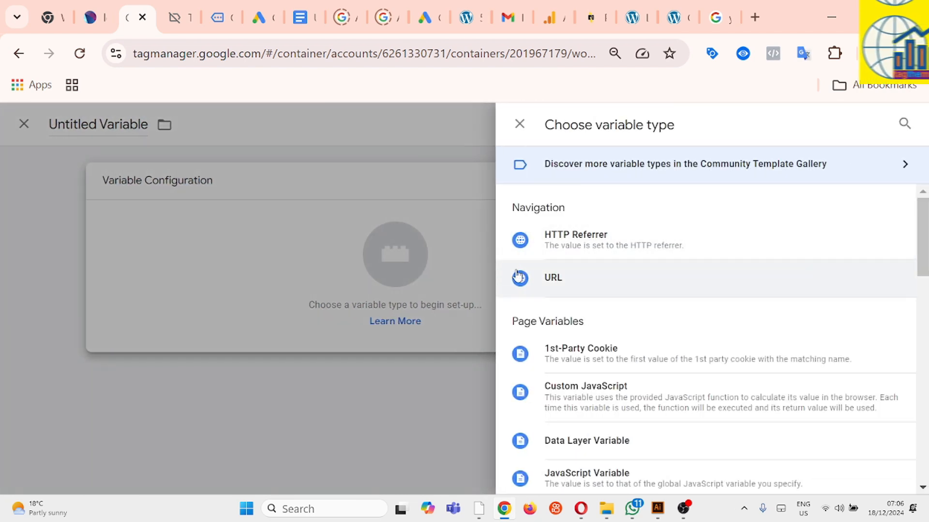
pyautogui.click(616, 443)
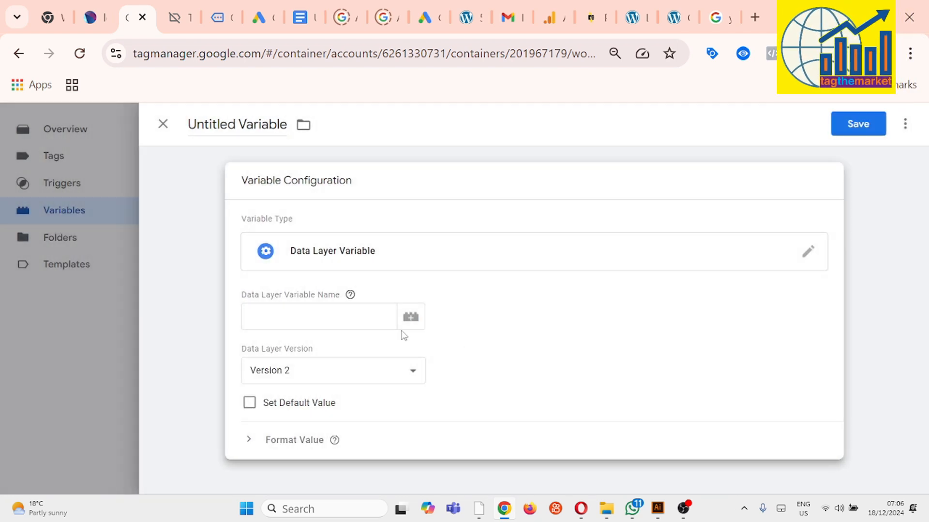
pyautogui.click(356, 316)
pyautogui.hotkey('ctrl', 'Tab')
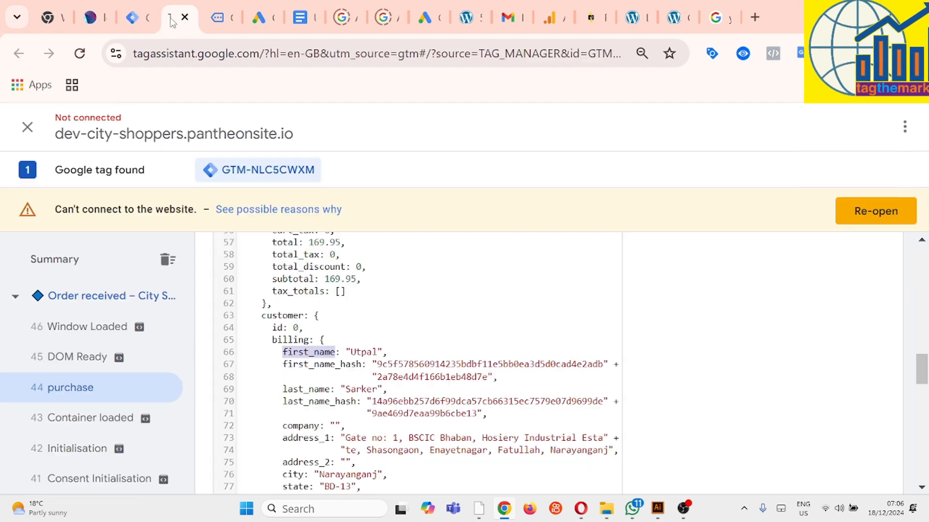
pyautogui.doubleClick(285, 316)
pyautogui.hotkey('ctrl', 'c')
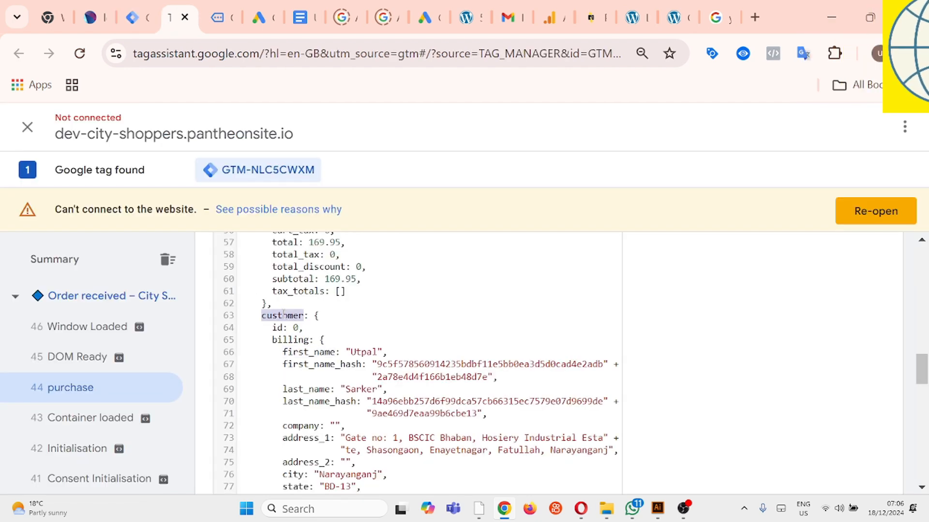
pyautogui.click(138, 21)
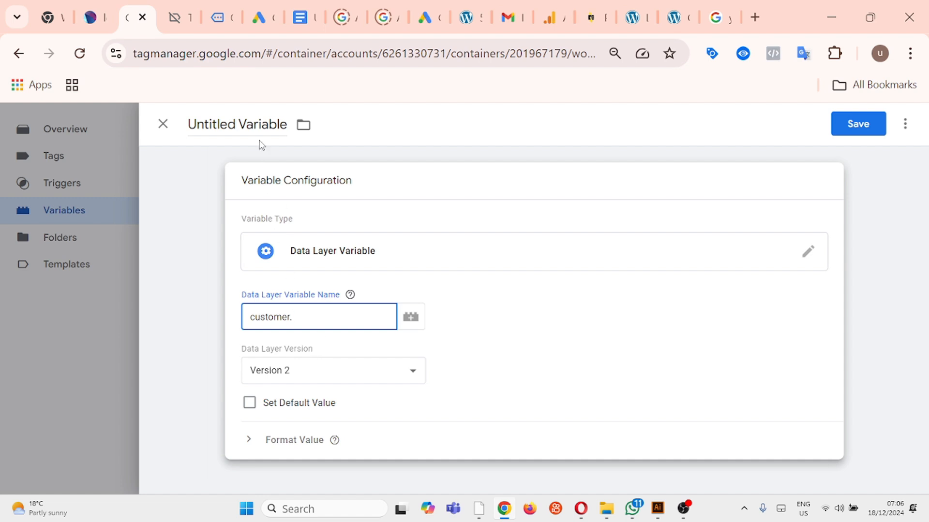
# Complete the data layer variable name as "customer.billing.last_name" from the billing keys in the purchase event.
pyautogui.click(179, 19)
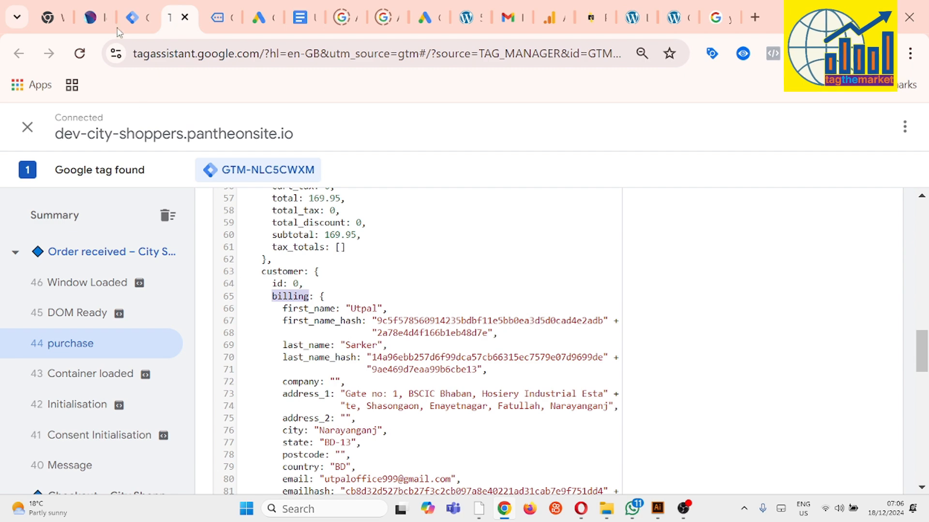
pyautogui.click(131, 14)
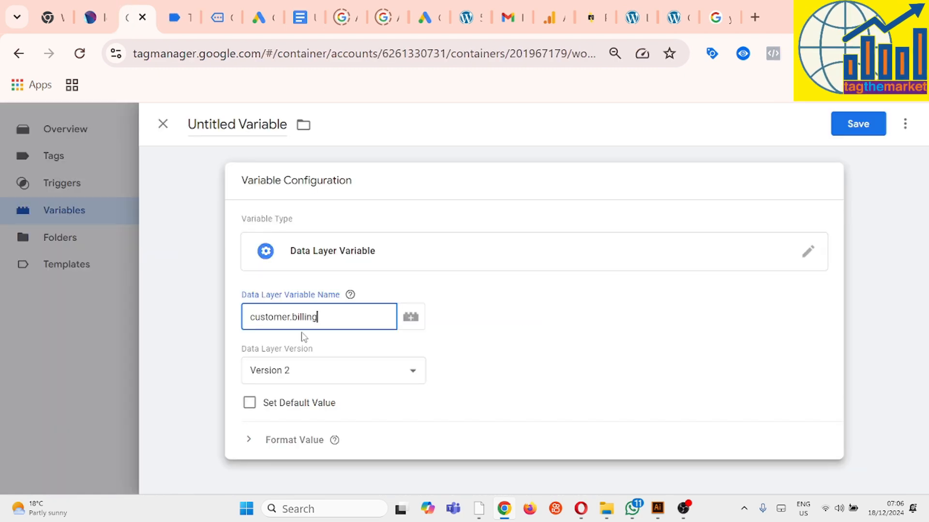
pyautogui.click(177, 18)
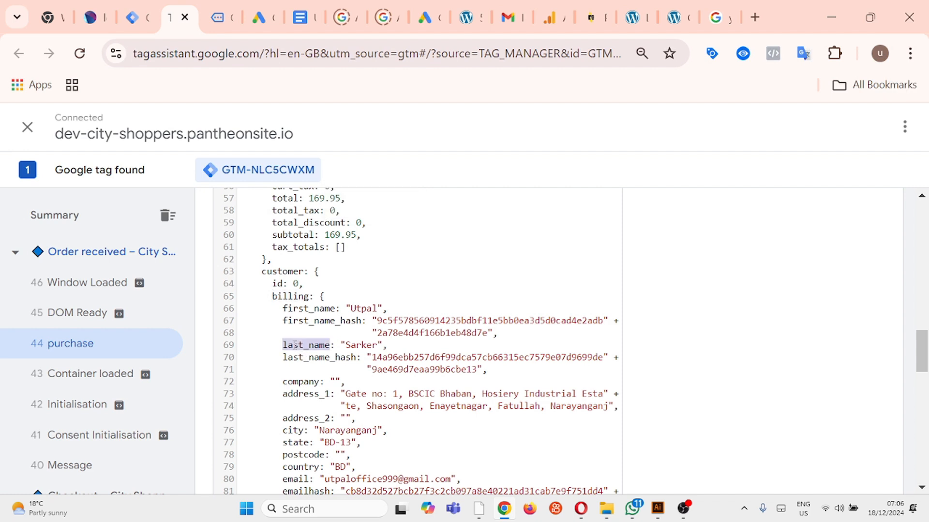
pyautogui.click(131, 17)
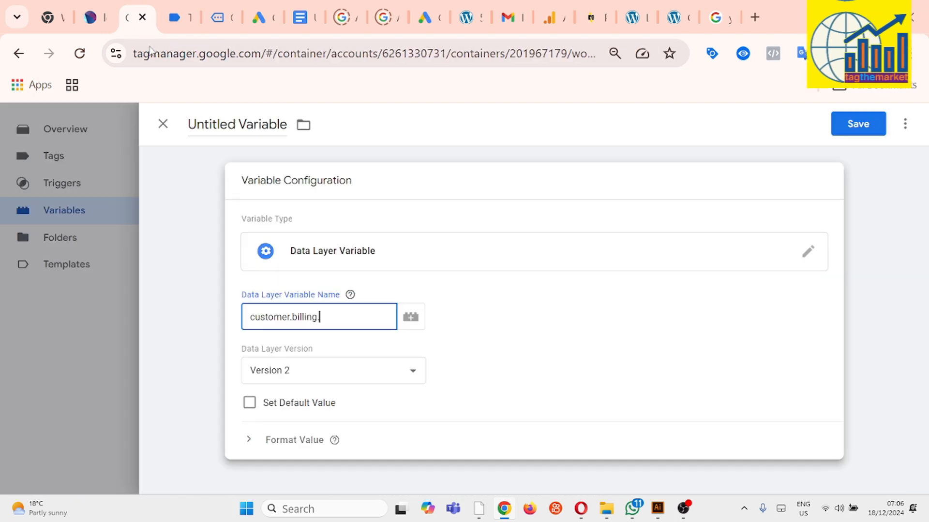
pyautogui.write('last_name')
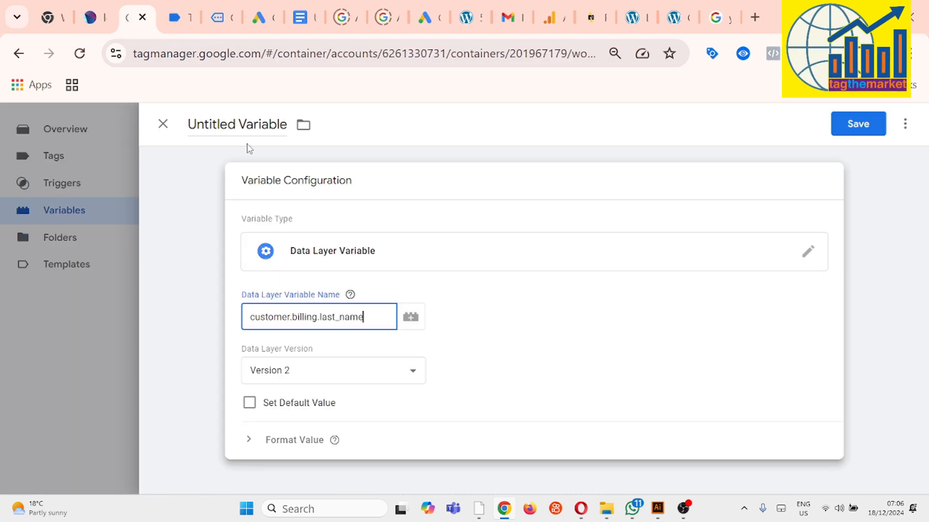
# Title the variable "dlv - gads - last_name" and save it.
pyautogui.click(271, 121)
pyautogui.write('dl')
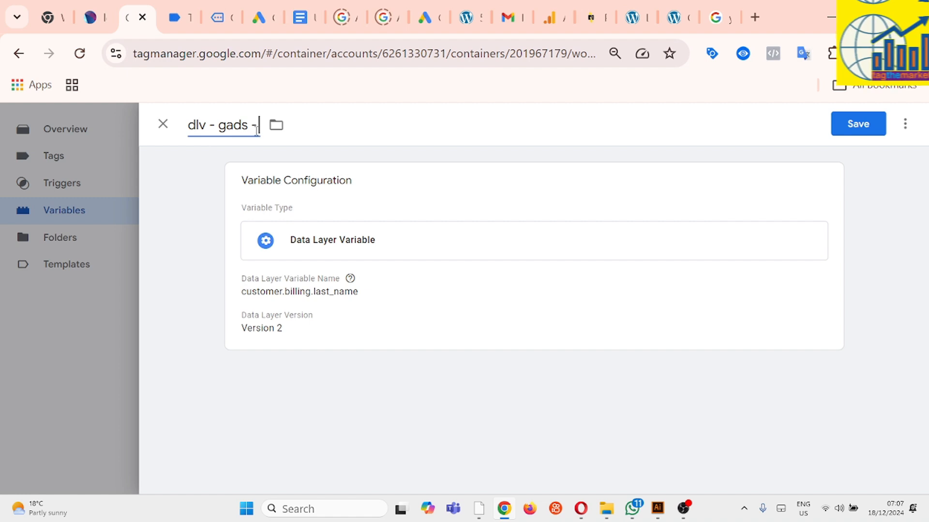
pyautogui.write('v - gads -')
pyautogui.write('last_name')
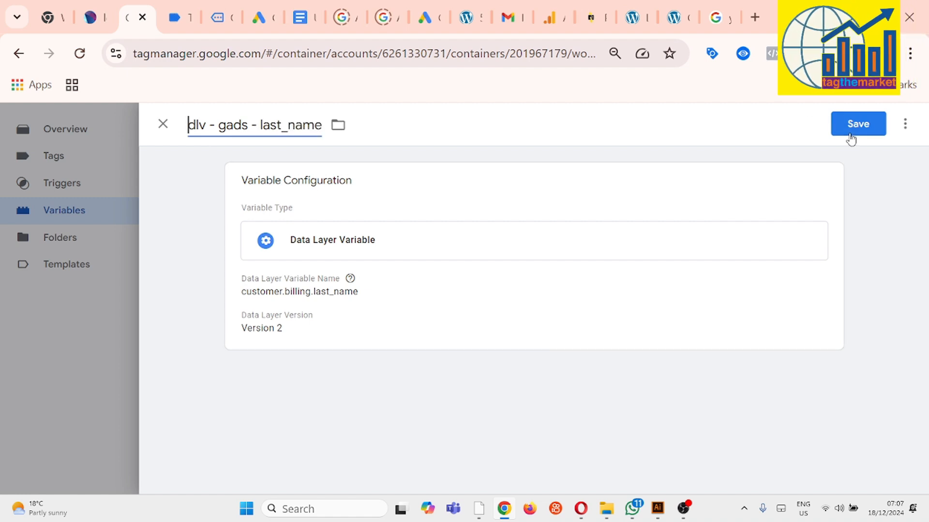
pyautogui.click(853, 130)
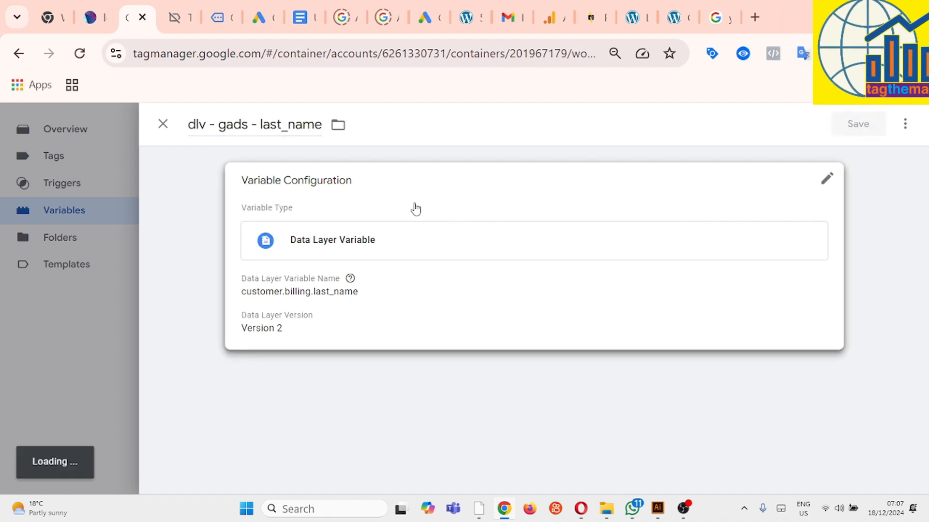
# Create a further user-defined Data Layer Variable and enter the purchase event's "customer" key as the start of its data layer name.
pyautogui.click(859, 294)
pyautogui.click(696, 274)
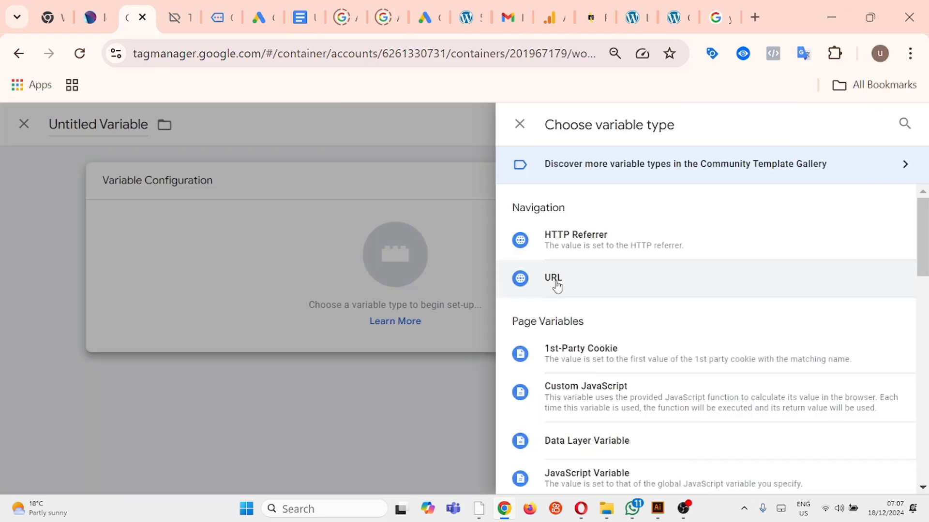
pyautogui.click(603, 442)
pyautogui.hotkey('ctrl', 'Tab')
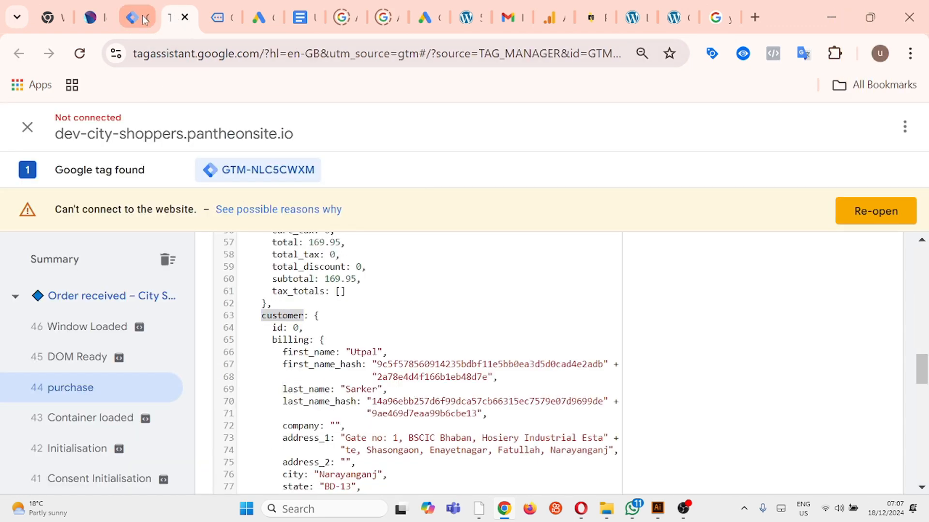
pyautogui.click(144, 19)
pyautogui.hotkey('ctrl', 'v')
# Complete the data layer variable name as "customer.billing.city" from the purchase event's billing keys.
pyautogui.hotkey('ctrl', 'Tab')
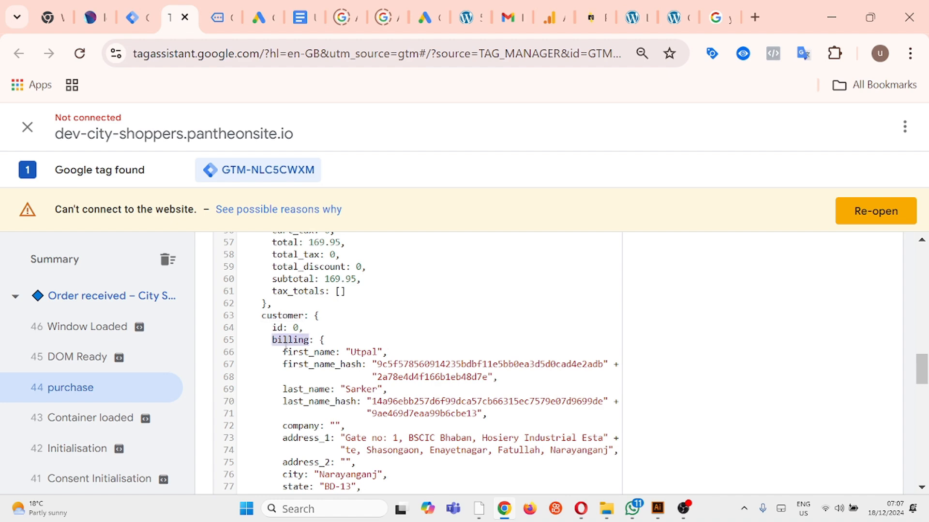
pyautogui.hotkey('ctrl', 'shift', 'Tab')
pyautogui.write('.billing.')
pyautogui.hotkey('ctrl', 'Tab')
pyautogui.hotkey('ctrl', 'shift', 'Tab')
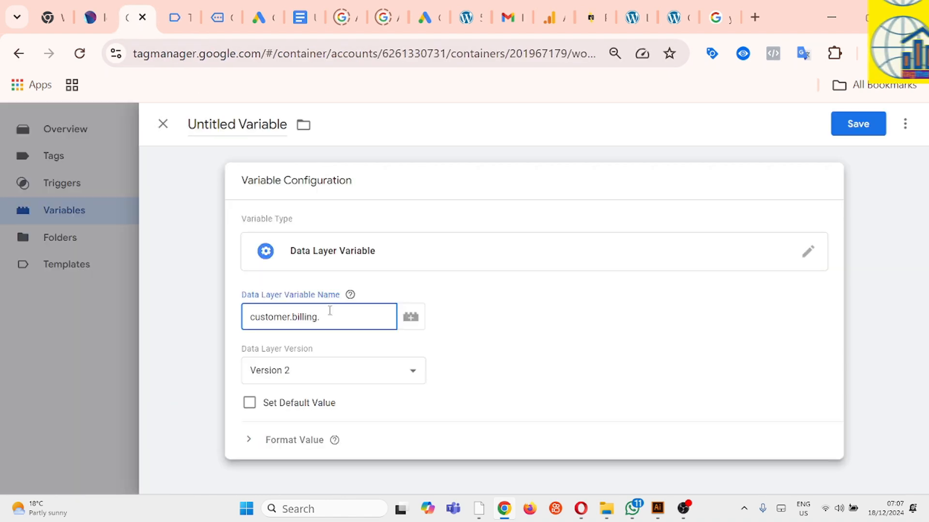
pyautogui.write('city')
# Title the variable "dlv - gads - city" and save it.
pyautogui.click(235, 126)
pyautogui.write('dlv ')
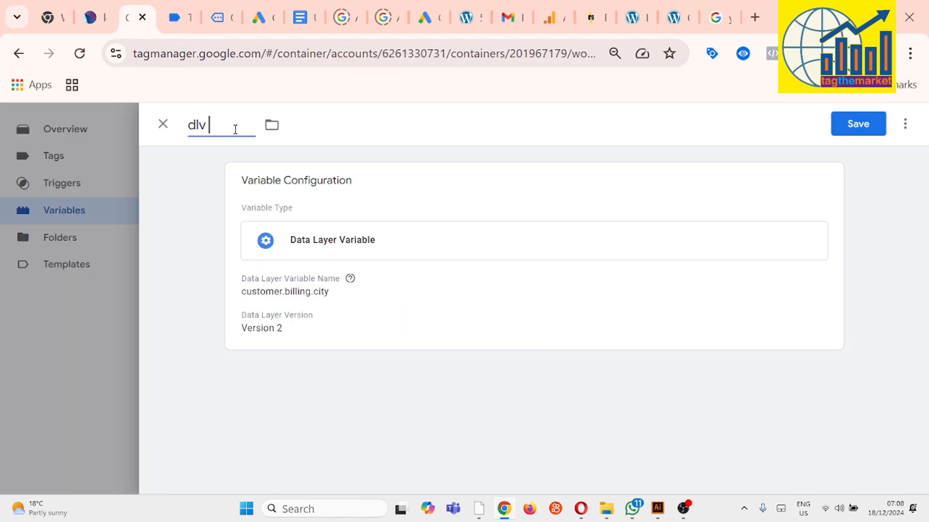
pyautogui.write('- gads - city')
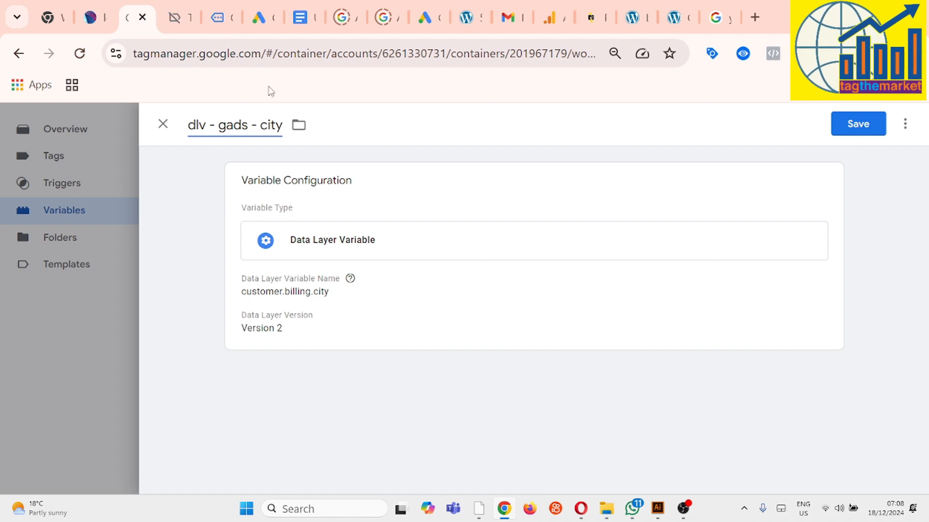
pyautogui.click(869, 124)
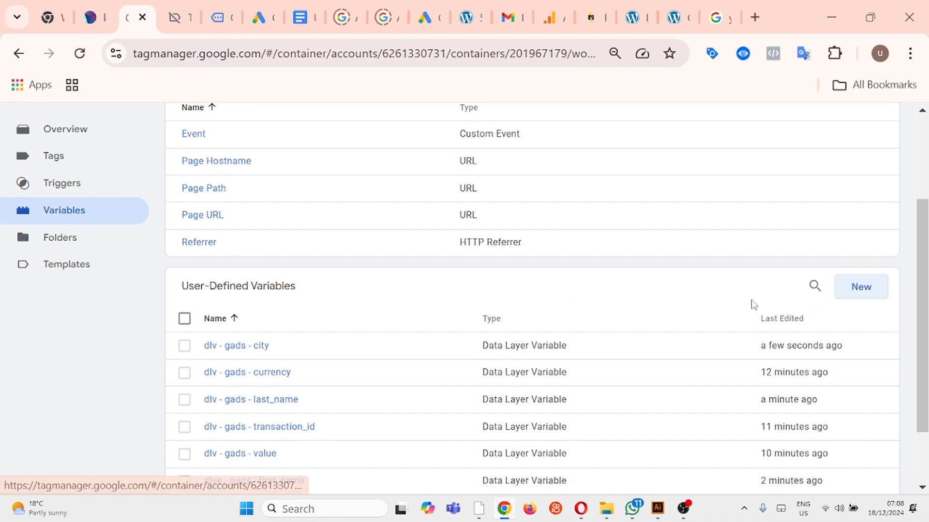
# Create a further user-defined Data Layer Variable named "customer.billing.state" from the purchase event's customer billing keys.
pyautogui.click(863, 287)
pyautogui.click(570, 275)
pyautogui.click(587, 441)
pyautogui.click(178, 17)
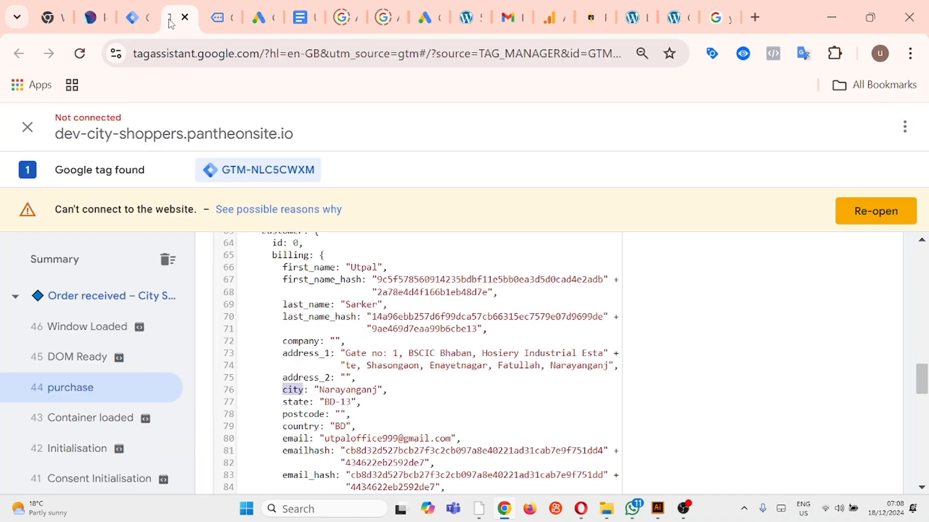
pyautogui.scroll(2, 298, 325)
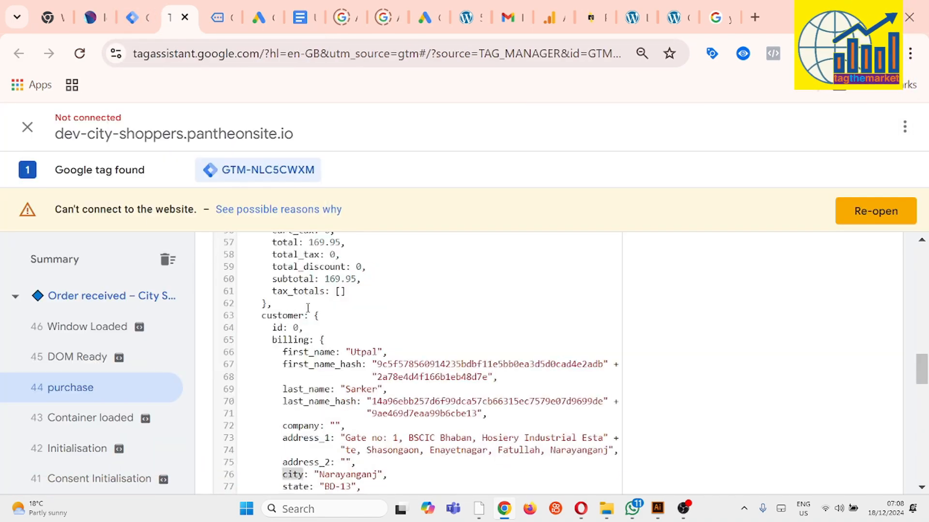
pyautogui.doubleClick(285, 316)
pyautogui.hotkey('ctrl', 'c')
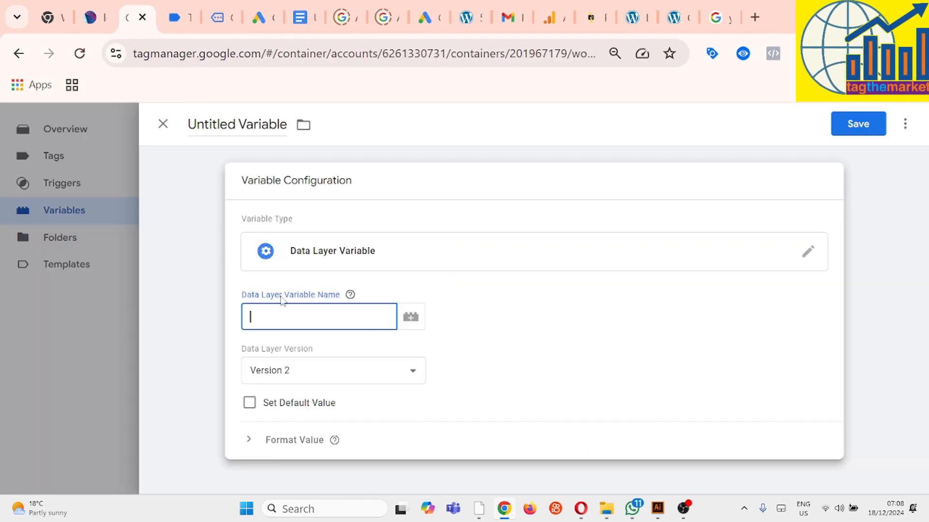
pyautogui.hotkey('ctrl', 'v')
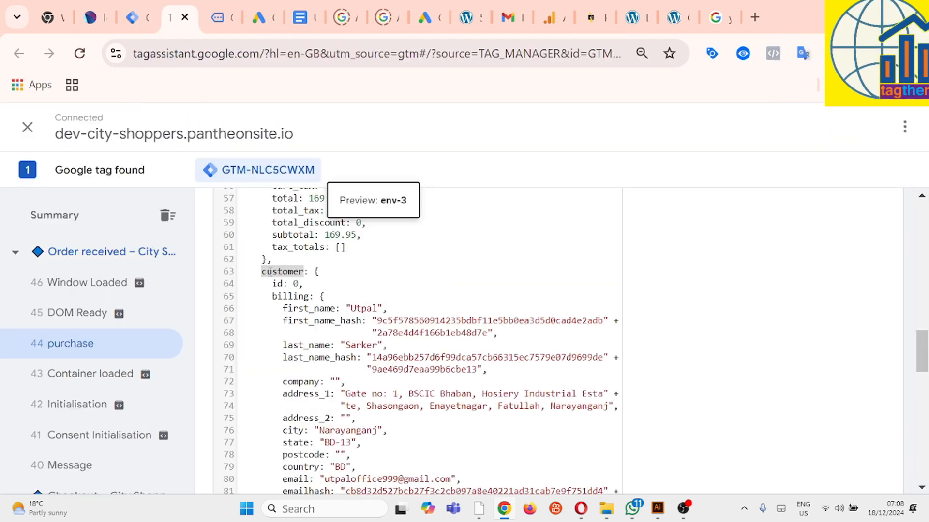
pyautogui.doubleClick(291, 295)
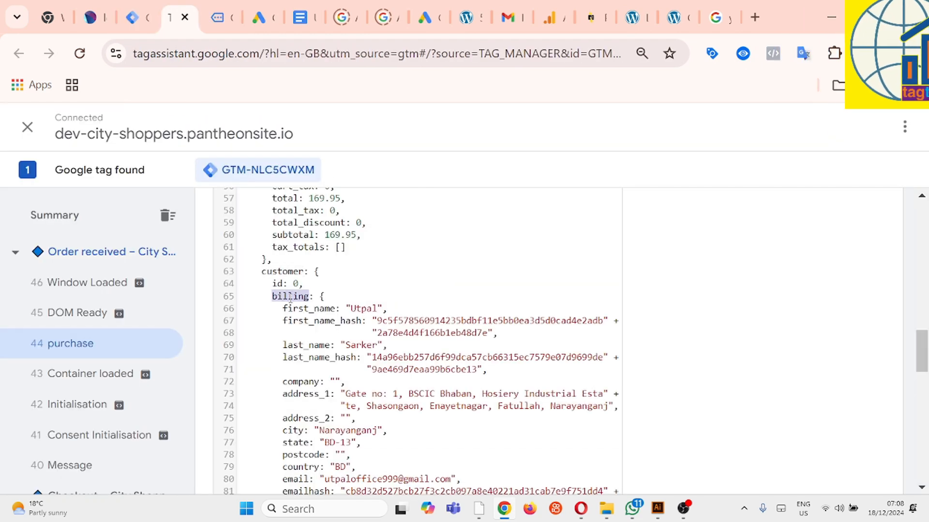
pyautogui.write('.')
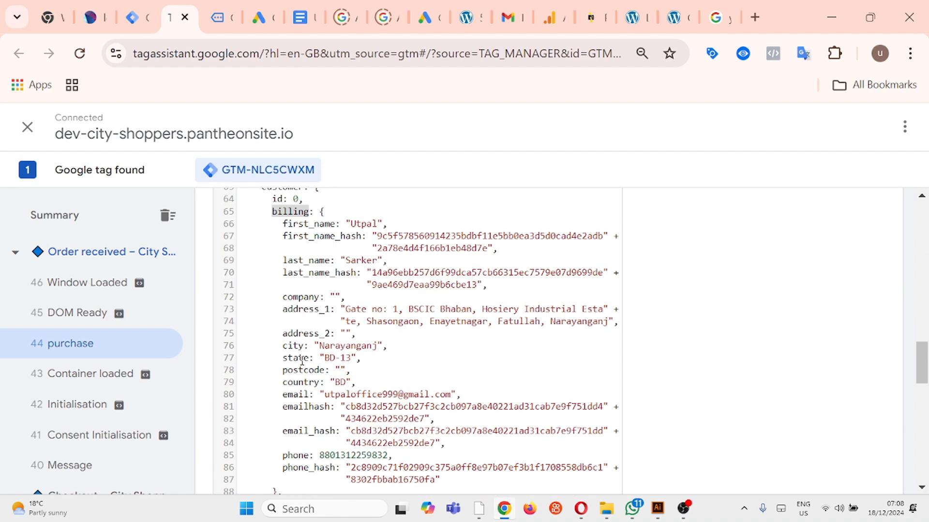
pyautogui.click(137, 18)
# Title the variable "dlv - gads - state" and save it.
pyautogui.click(261, 124)
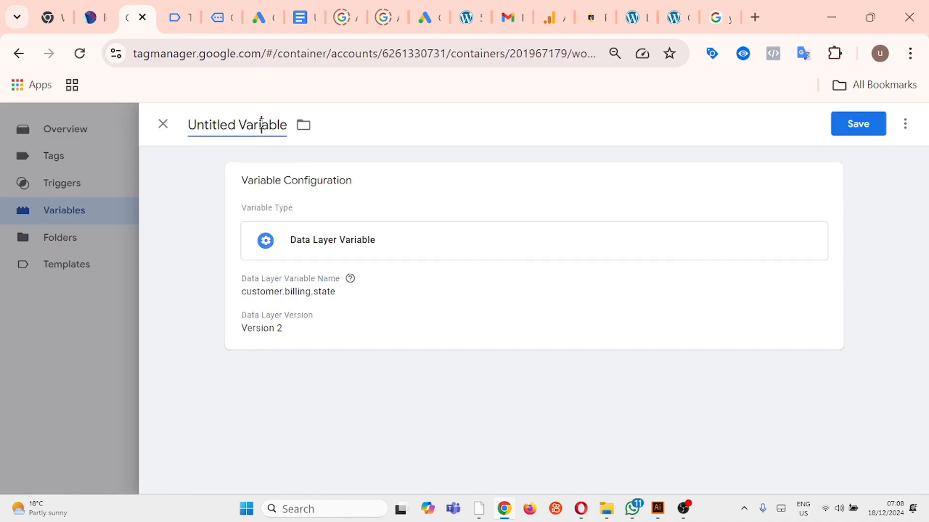
pyautogui.write('dlv')
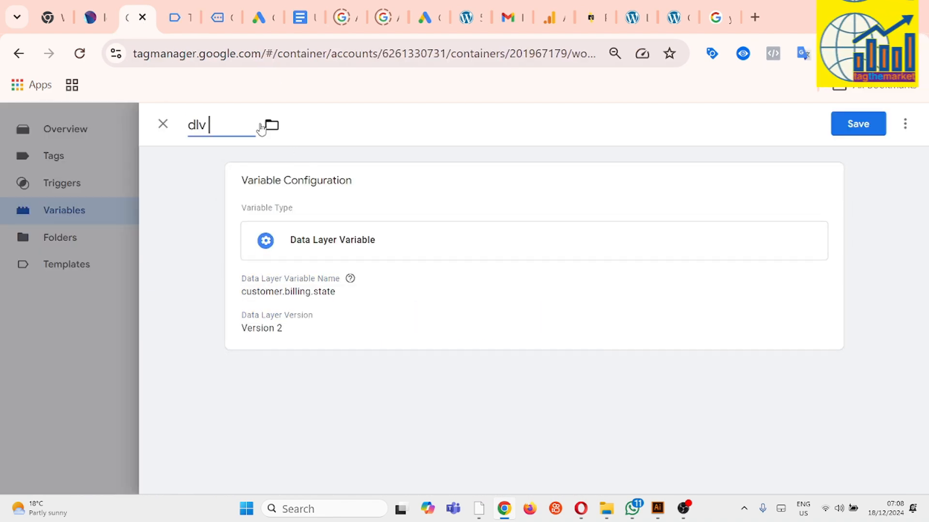
pyautogui.write(' - gads')
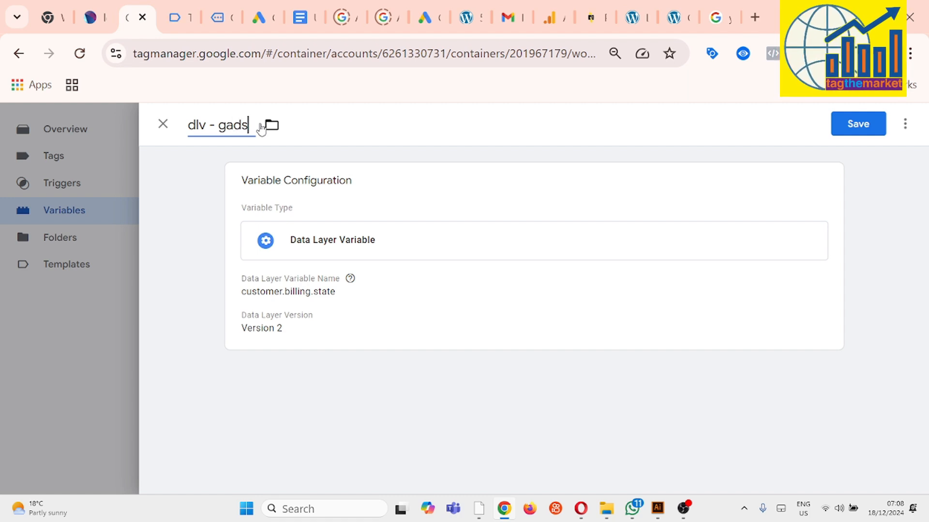
pyautogui.write(' - state')
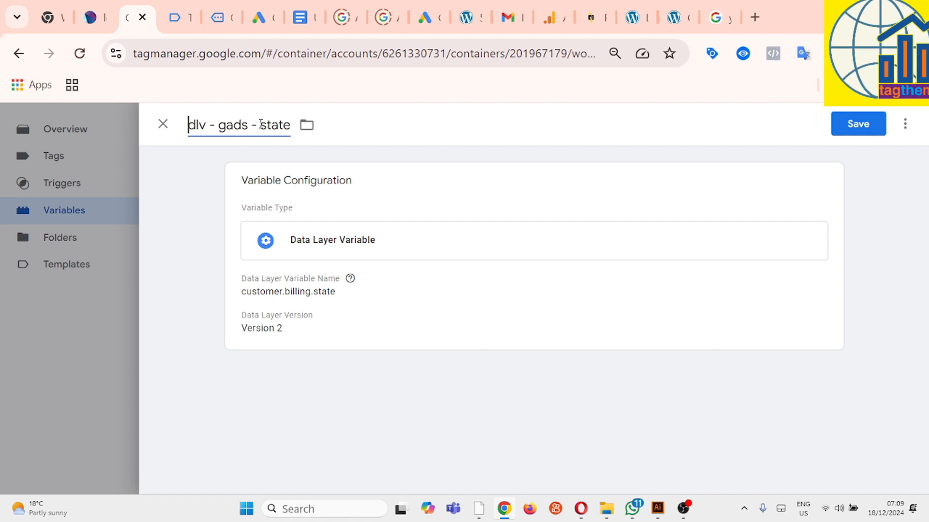
pyautogui.click(866, 127)
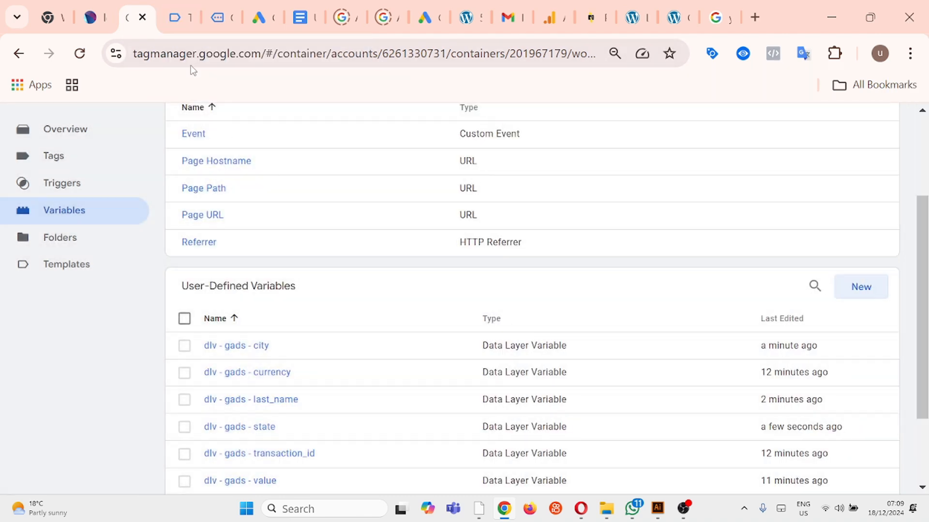
# Create another user-defined Data Layer Variable and enter "customer." from the purchase event as the start of its data layer name.
pyautogui.click(182, 20)
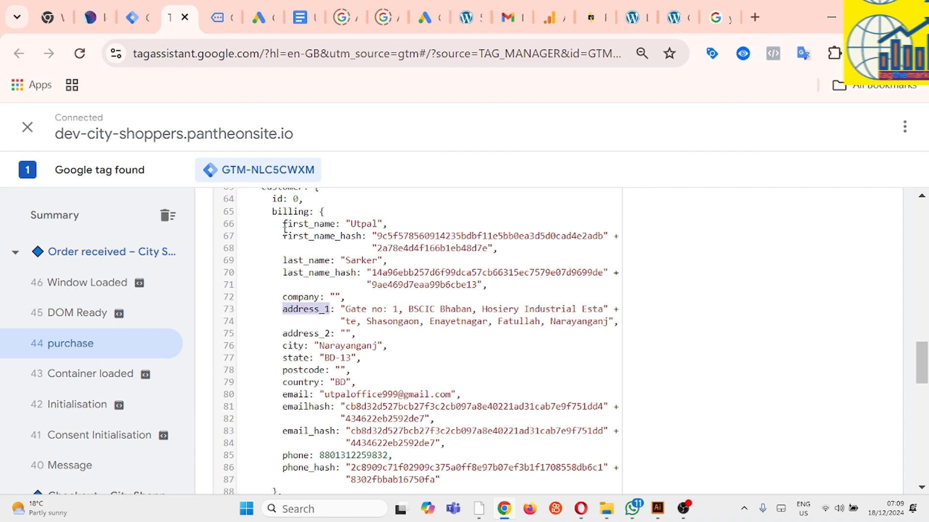
pyautogui.scroll(2, 284, 231)
pyautogui.click(136, 18)
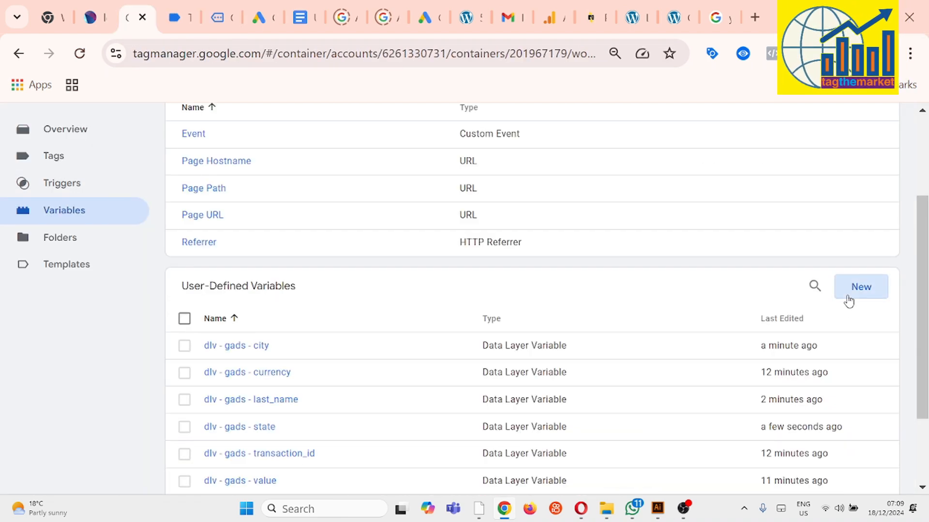
pyautogui.click(861, 287)
pyautogui.click(580, 284)
pyautogui.click(614, 438)
pyautogui.click(338, 322)
pyautogui.write('customer')
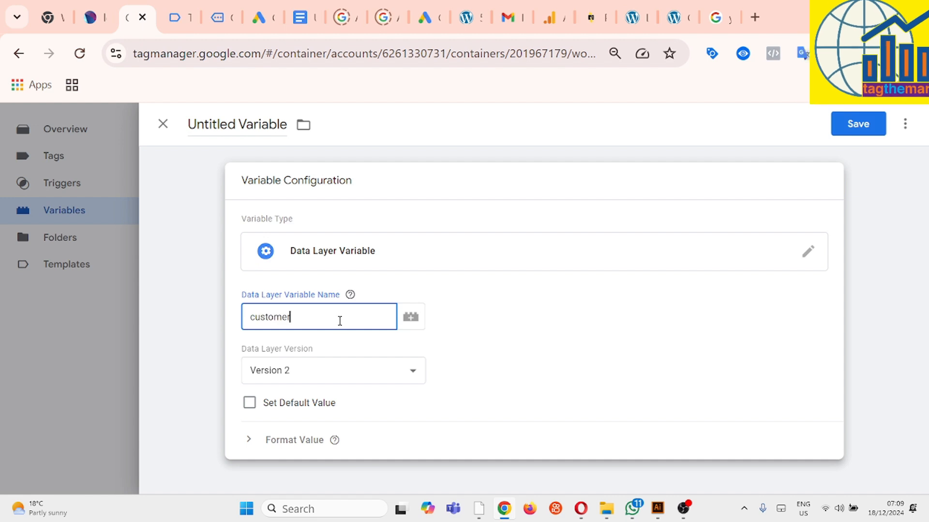
pyautogui.write('.')
# Complete the data layer variable name as "customer.billing.address_1" from the purchase event's billing keys.
pyautogui.click(183, 19)
pyautogui.doubleClick(289, 296)
pyautogui.click(131, 19)
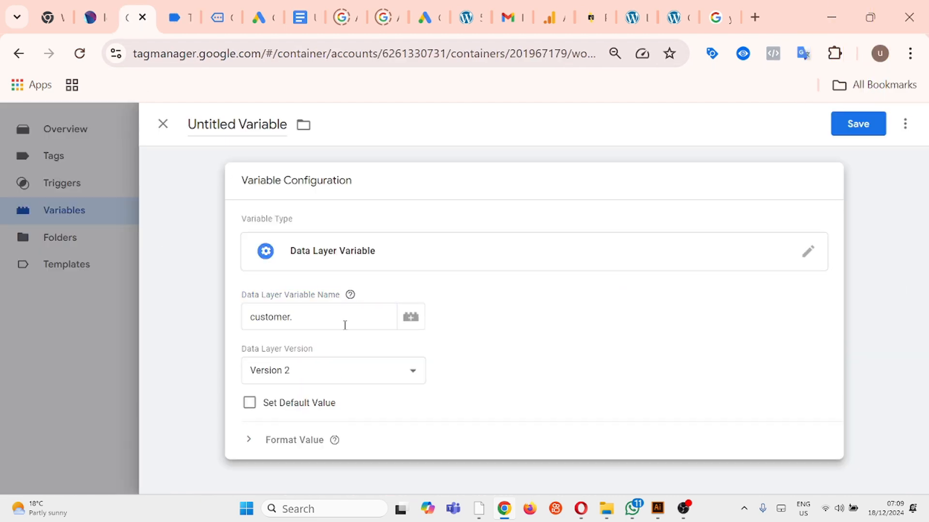
pyautogui.click(177, 17)
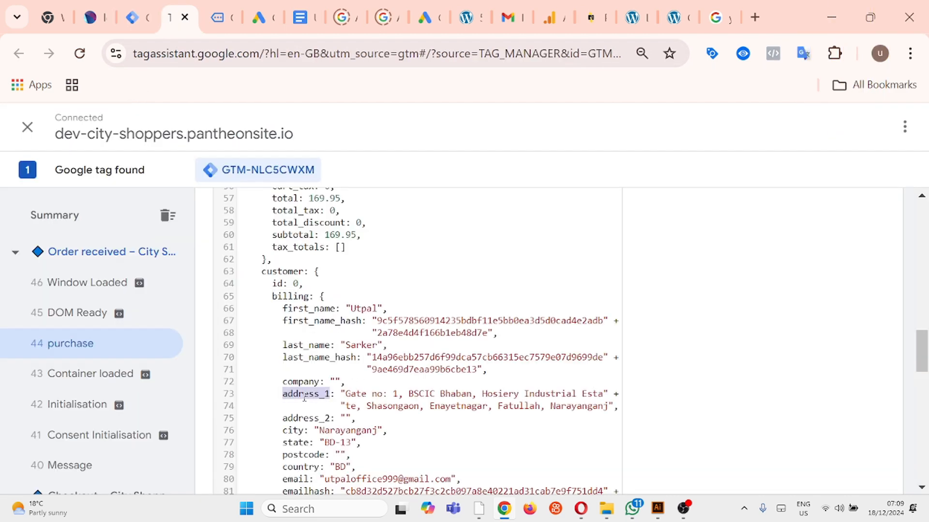
pyautogui.click(132, 18)
pyautogui.hotkey('ctrl', 'v')
# Title the variable "dlv - gads - Street" and save it.
pyautogui.click(236, 125)
pyautogui.hotkey('ctrl', 'a')
pyautogui.write('d')
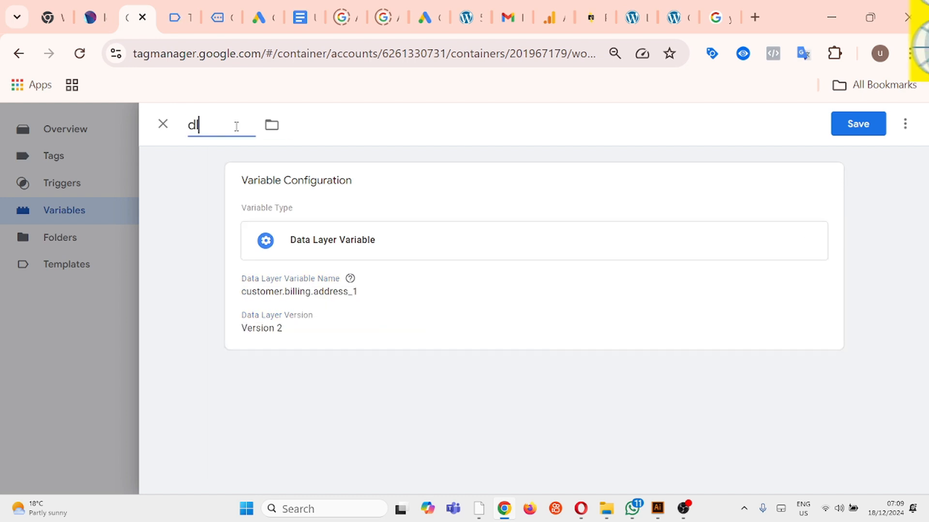
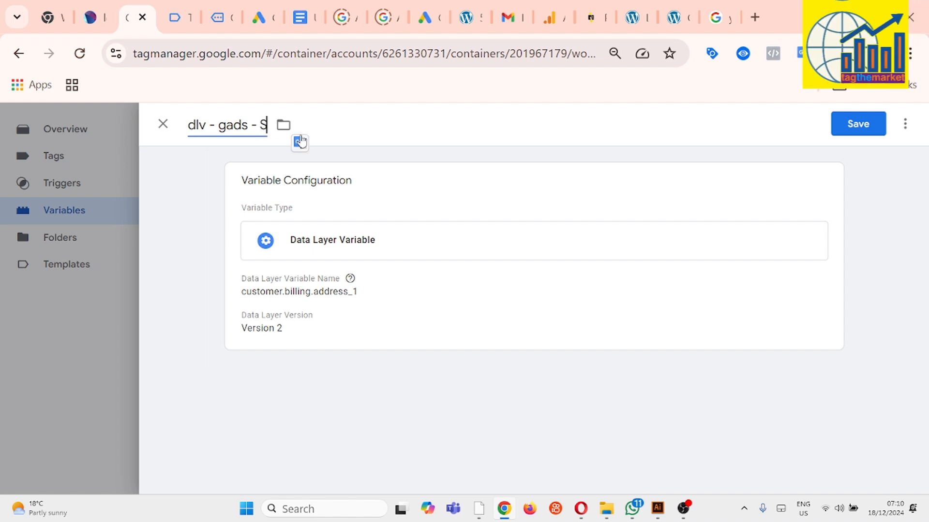
pyautogui.write('treet')
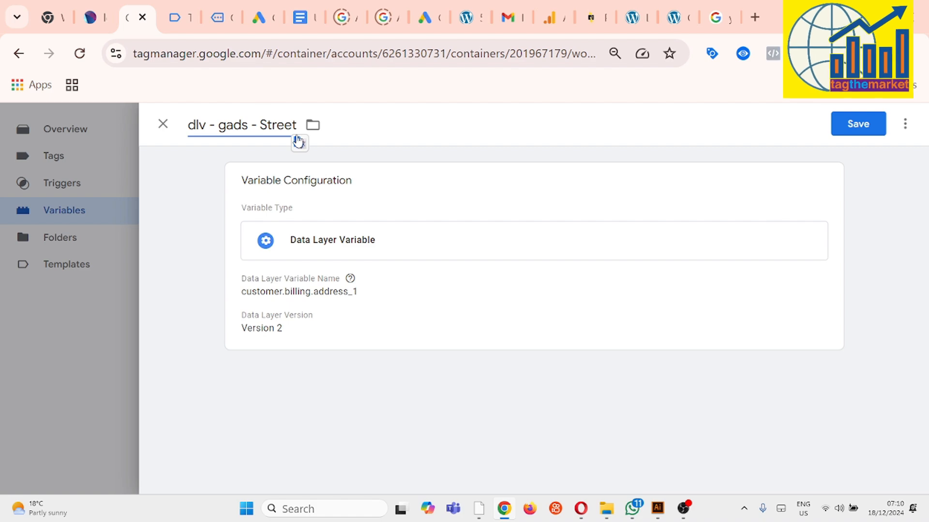
pyautogui.click(858, 123)
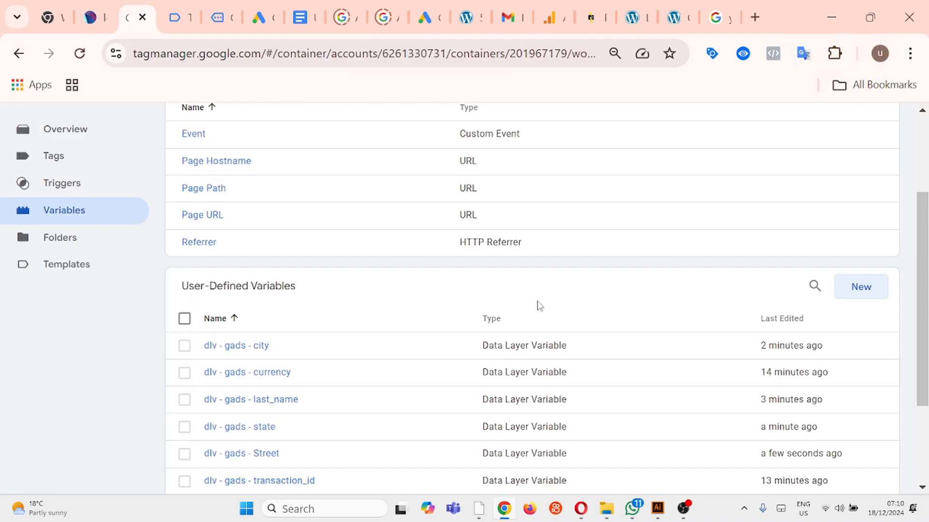
# Create a new user-defined Data Layer Variable with the data layer name "customer.billing.postcode" taken from the purchase event.
pyautogui.click(860, 287)
pyautogui.click(539, 267)
pyautogui.click(601, 438)
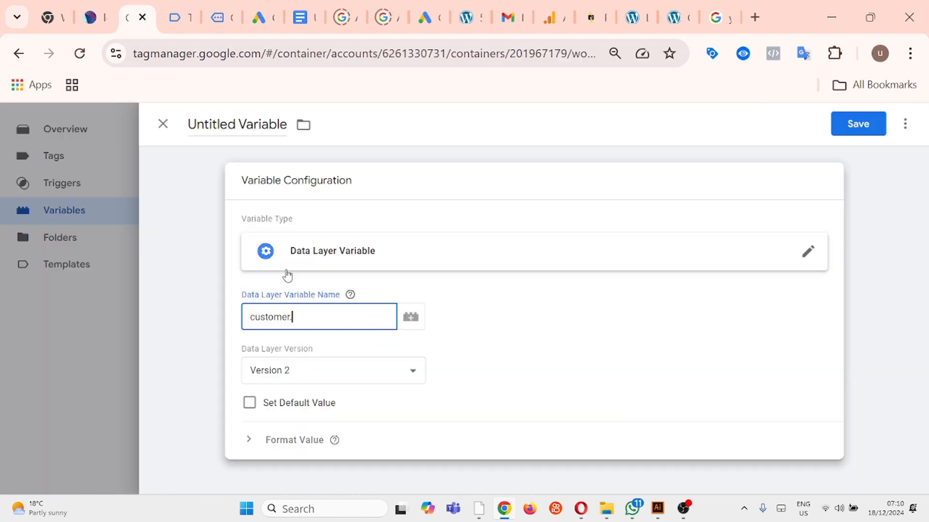
pyautogui.write('.billing')
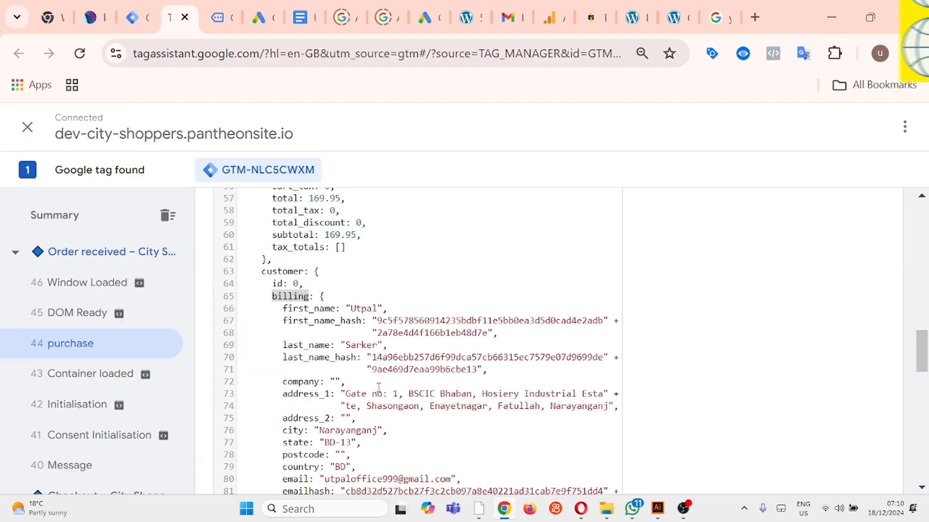
pyautogui.doubleClick(300, 454)
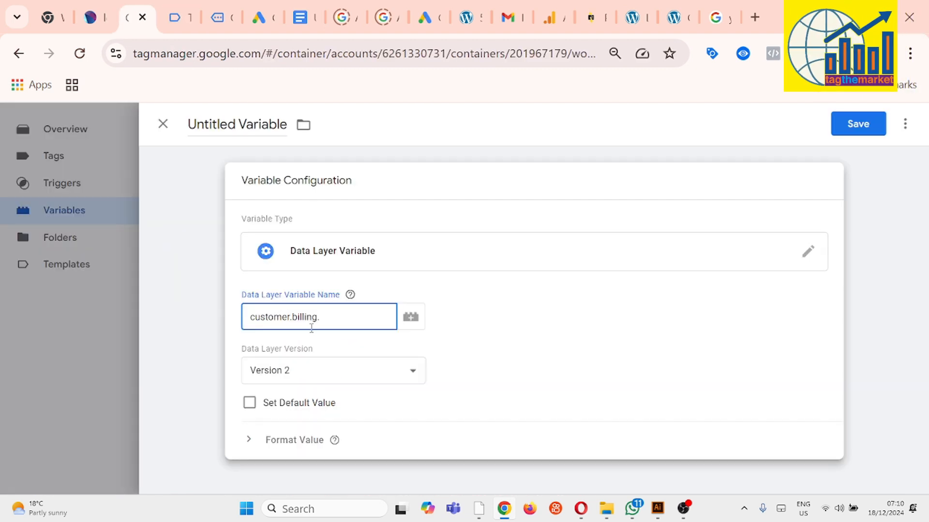
pyautogui.write('.postcode')
# Title the variable "dlv - gads - postcode" and save it.
pyautogui.click(230, 127)
pyautogui.write('dl')
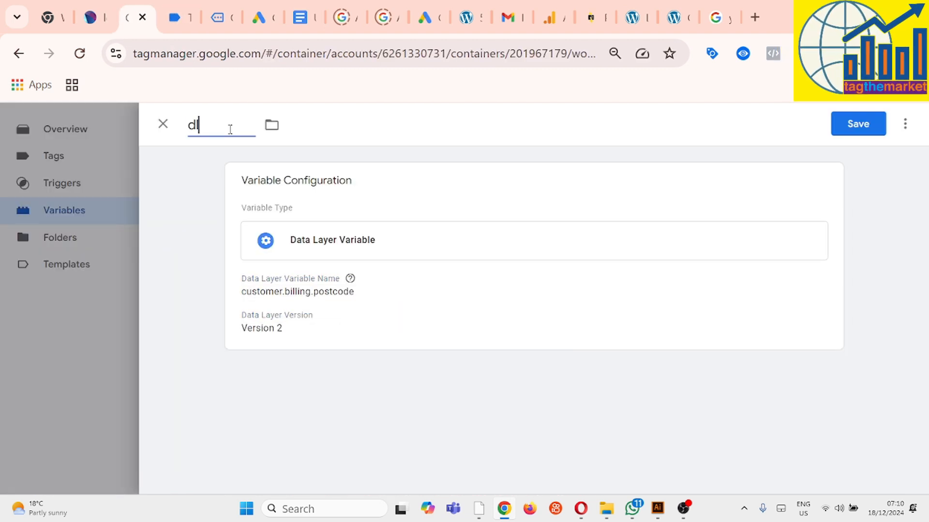
pyautogui.write('v - gads - postcode')
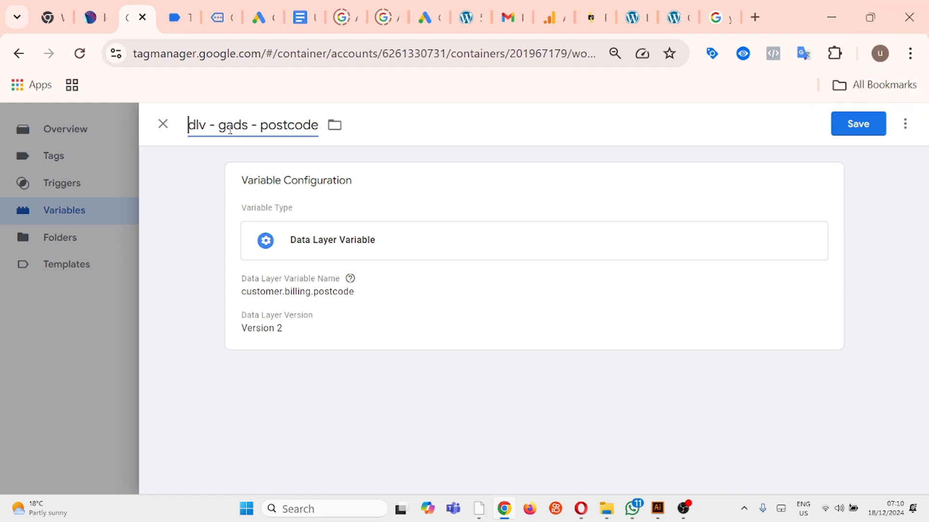
pyautogui.click(857, 124)
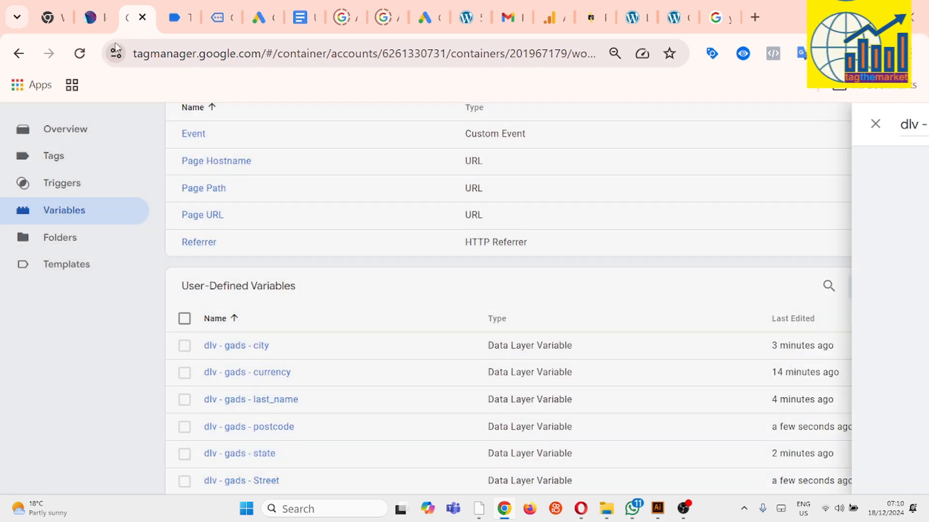
# Create one more user-defined Data Layer Variable with the data layer name "customer.billing.country" from the purchase event's keys.
pyautogui.click(175, 17)
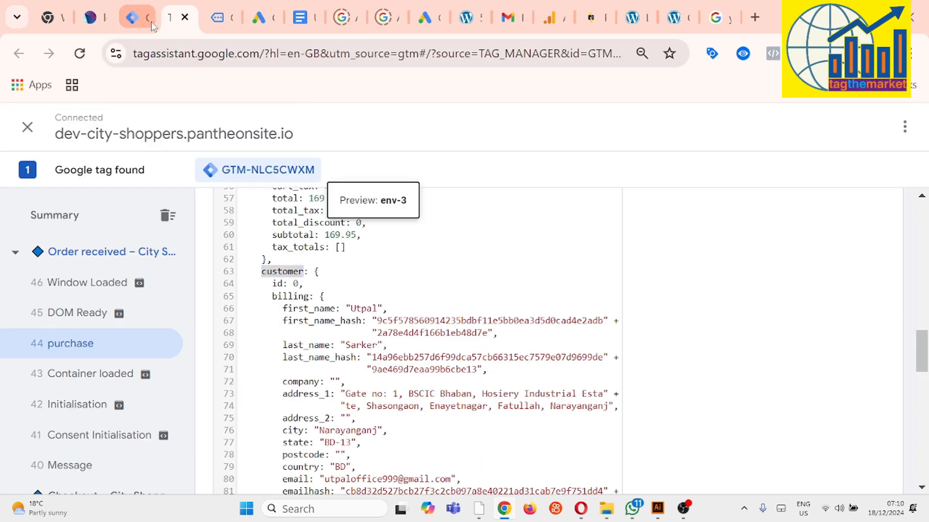
pyautogui.click(138, 17)
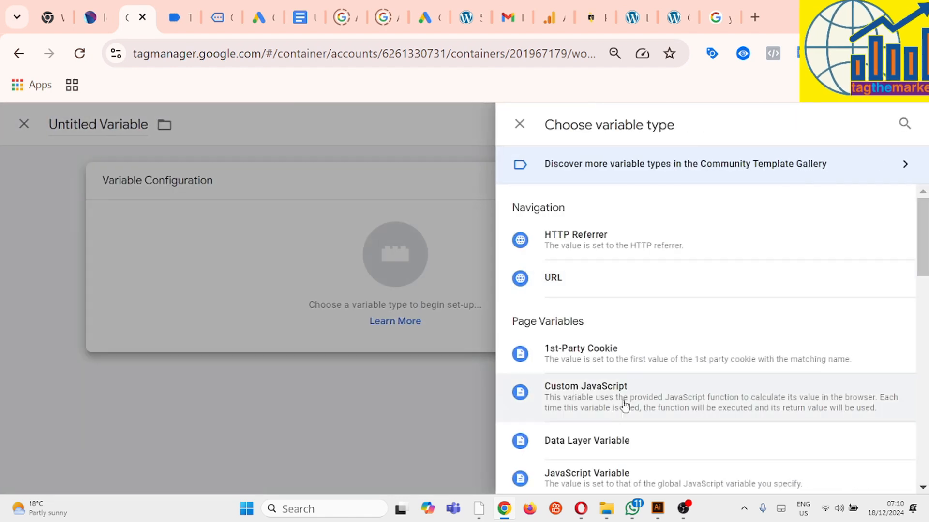
pyautogui.click(619, 440)
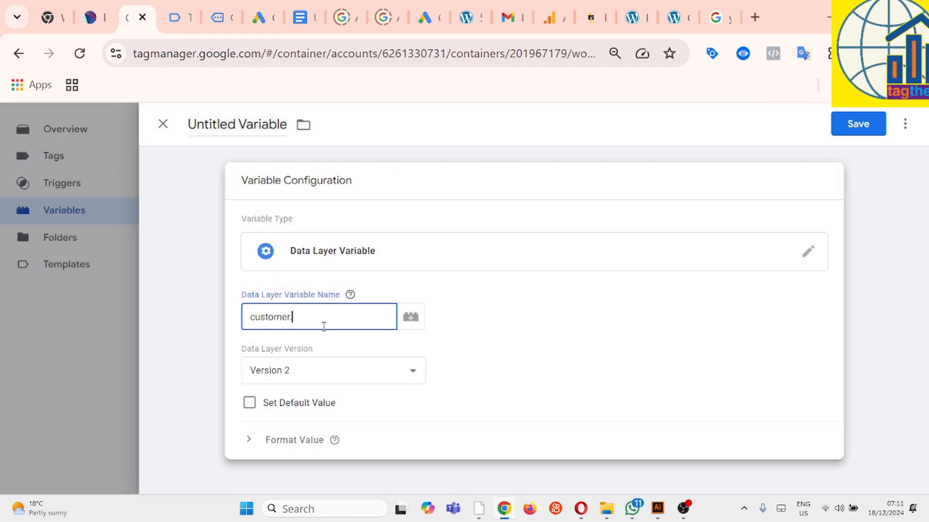
pyautogui.click(174, 18)
pyautogui.doubleClick(279, 297)
pyautogui.click(138, 18)
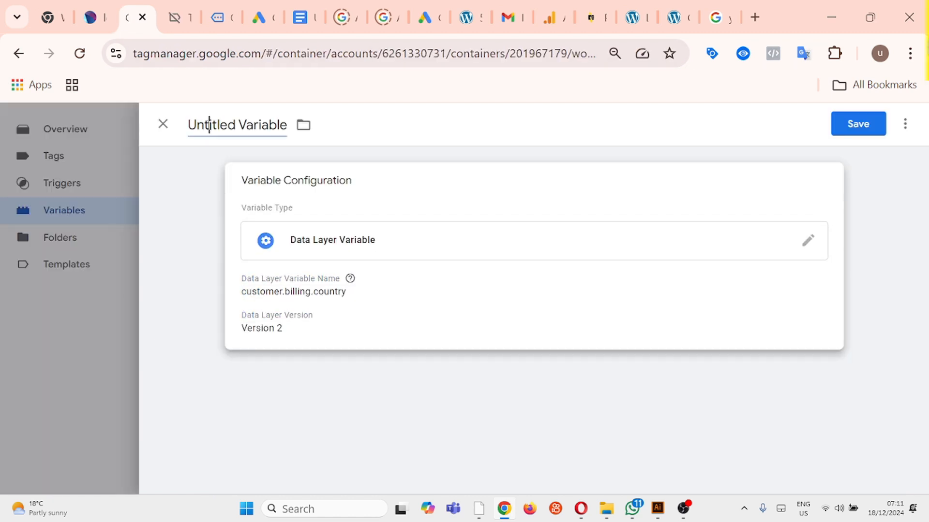
# Title the variable "dlv - gads - country" and save it.
pyautogui.click(210, 126)
pyautogui.write('dlv')
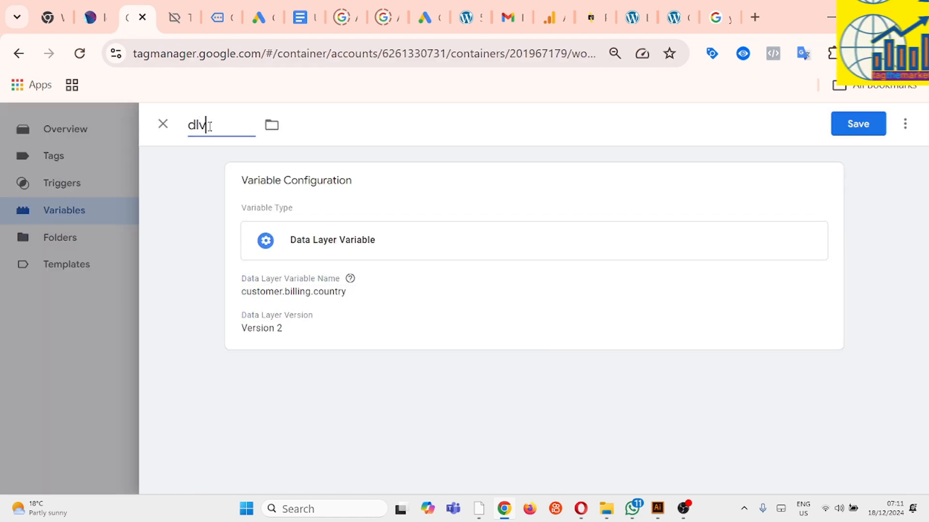
pyautogui.write(' - ga')
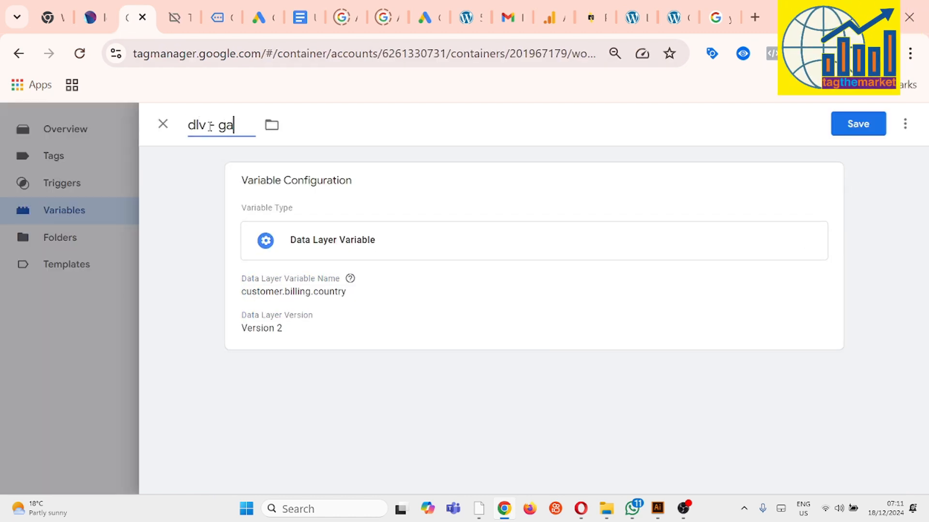
pyautogui.write('ds -')
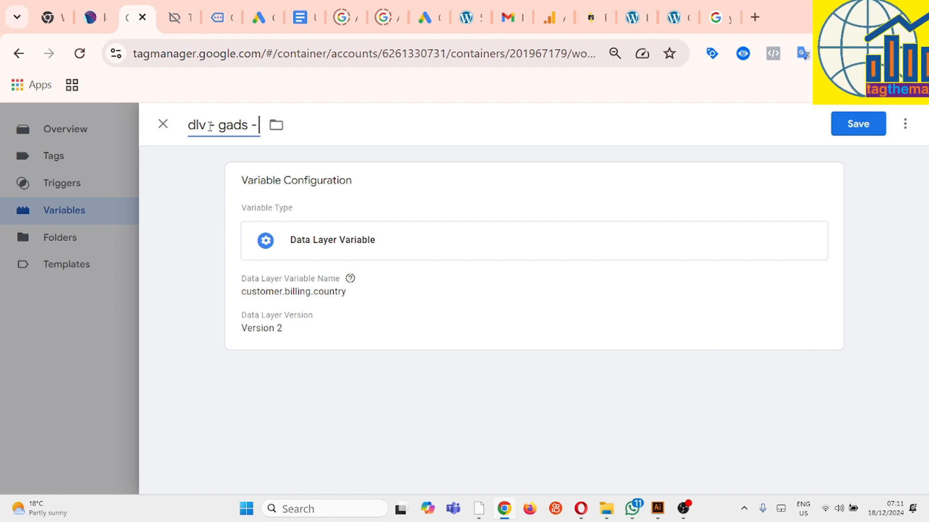
pyautogui.write(' country')
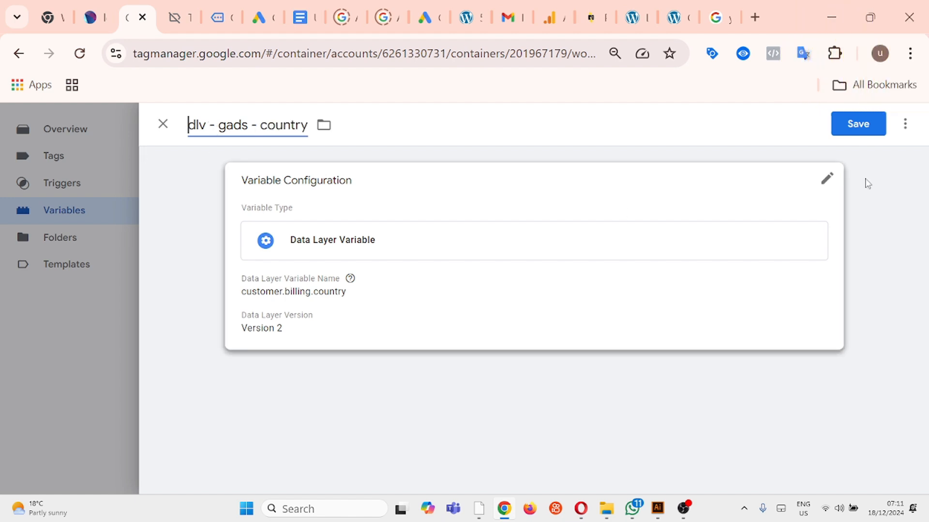
pyautogui.click(852, 124)
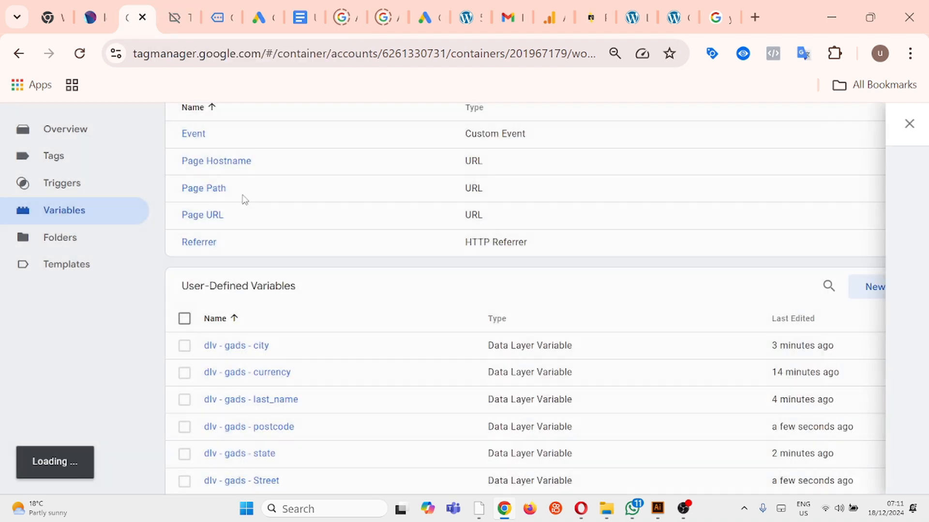
# Copy the "customer" key from the purchase event's data layer in Tag Assistant.
pyautogui.click(169, 17)
pyautogui.scroll(-2, 401, 392)
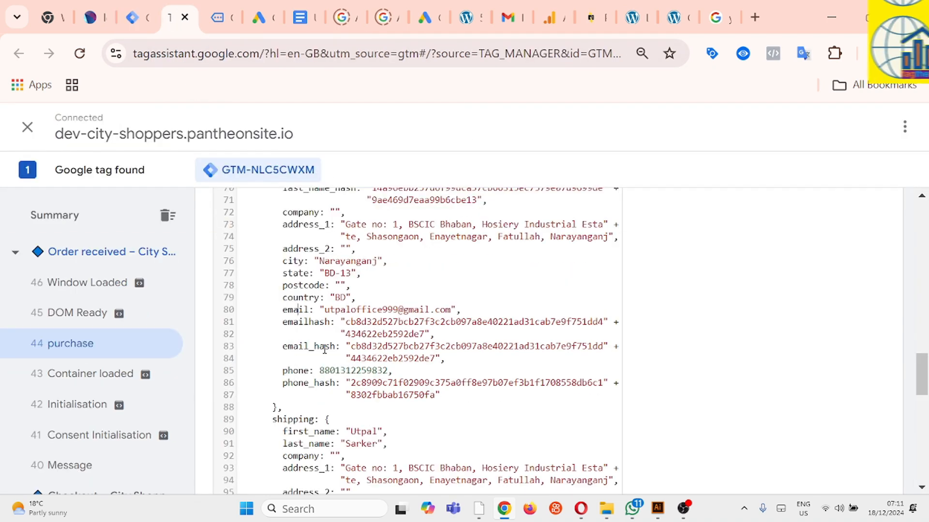
pyautogui.scroll(3, 394, 363)
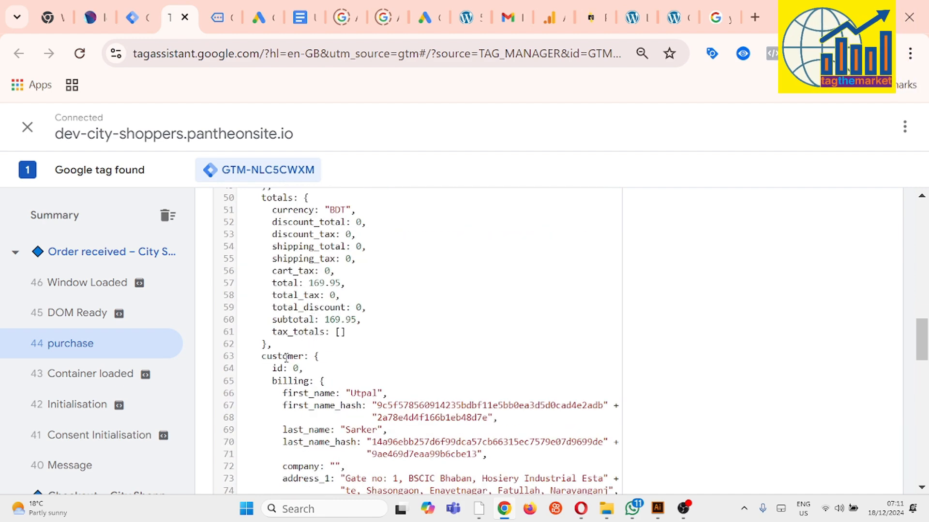
pyautogui.doubleClick(287, 357)
pyautogui.hotkey('ctrl', 'c')
pyautogui.click(219, 18)
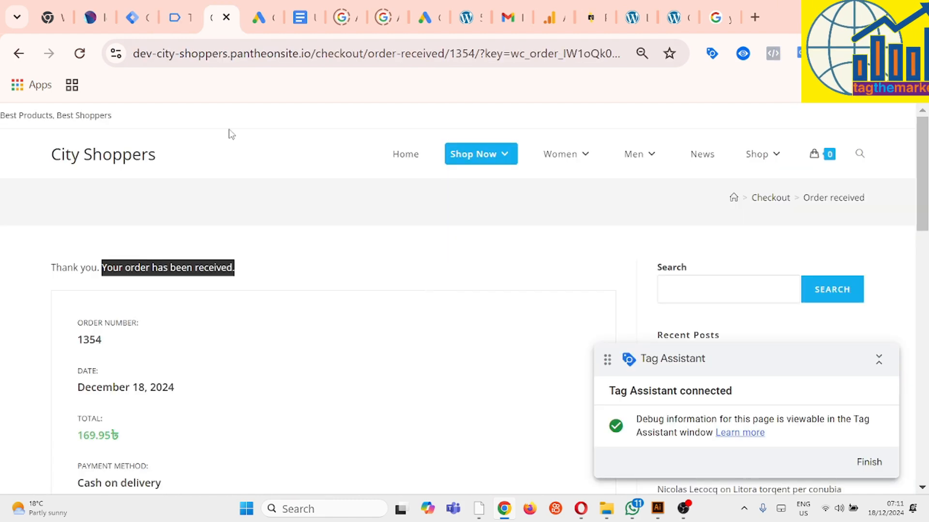
# Create a new user-defined Data Layer Variable in Tag Manager with the data layer name "customer.billing.email", built from the purchase event's keys.
pyautogui.click(136, 17)
pyautogui.click(846, 293)
pyautogui.click(540, 271)
pyautogui.click(542, 408)
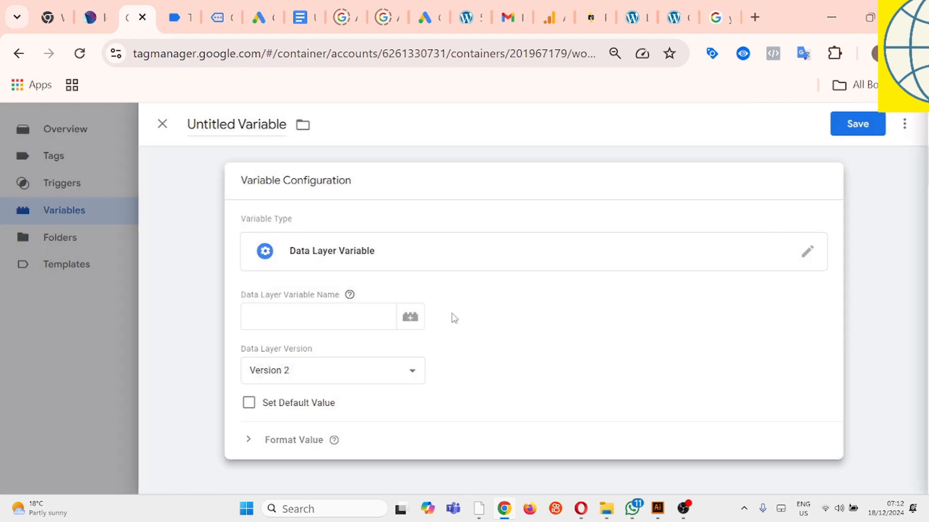
pyautogui.click(340, 317)
pyautogui.hotkey('ctrl', 'v')
pyautogui.click(176, 18)
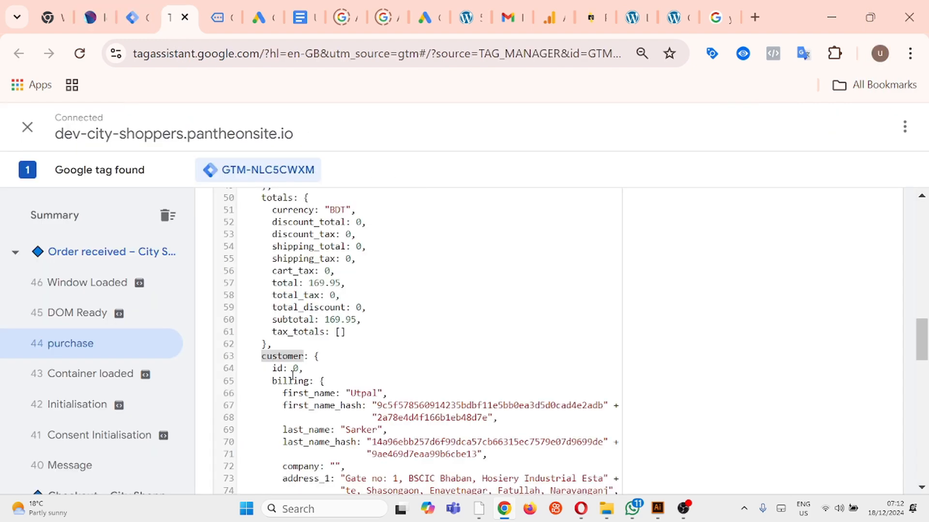
pyautogui.hotkey('ctrl', 'shift', 'Tab')
pyautogui.hotkey('ctrl', 'Tab')
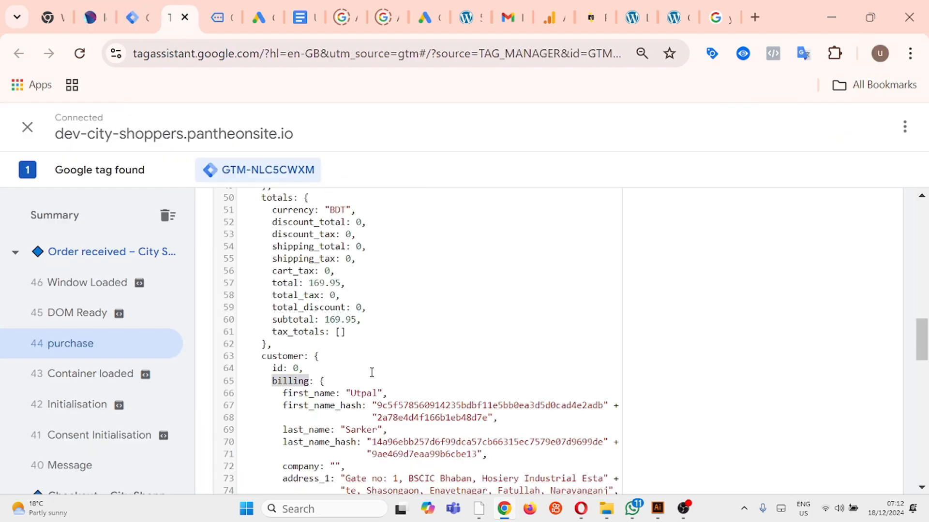
pyautogui.scroll(-3, 338, 381)
pyautogui.click(127, 19)
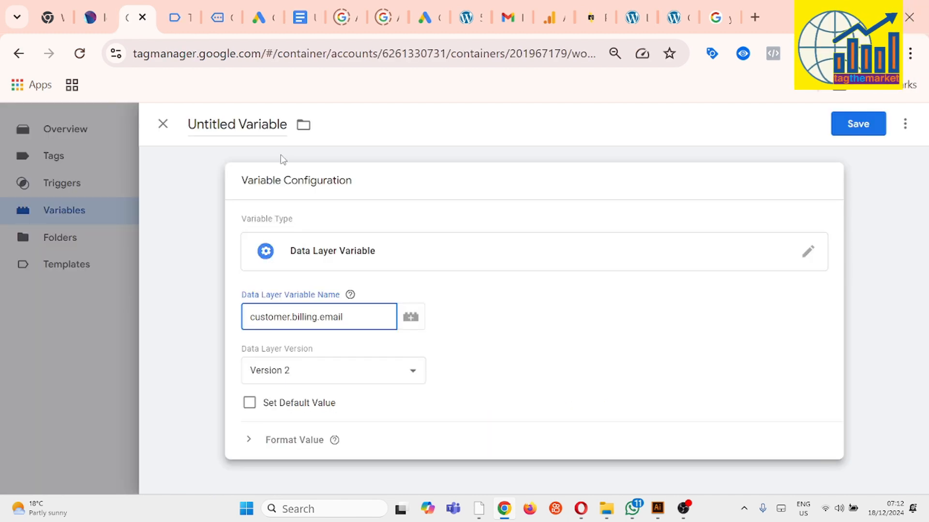
# Title the variable "dlv - gads - email" and save it.
pyautogui.click(256, 125)
pyautogui.write('dlv ')
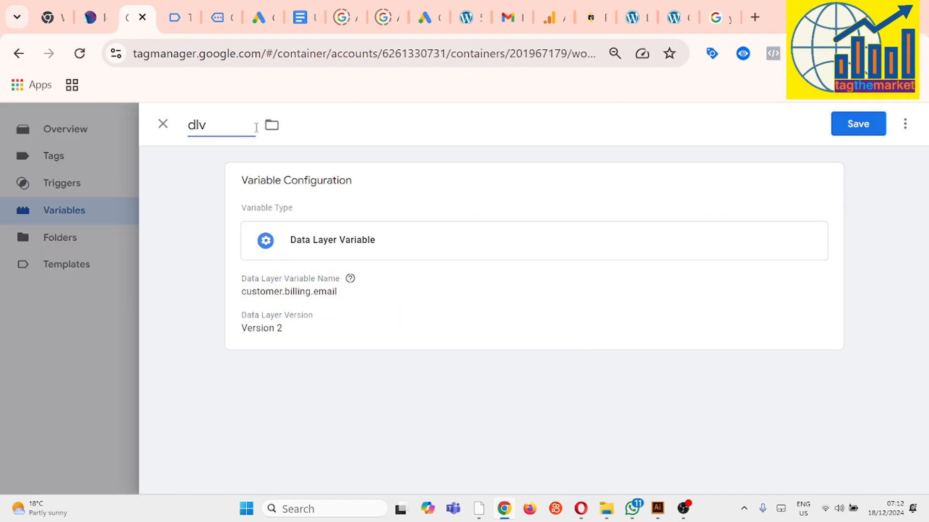
pyautogui.write('- gads - email')
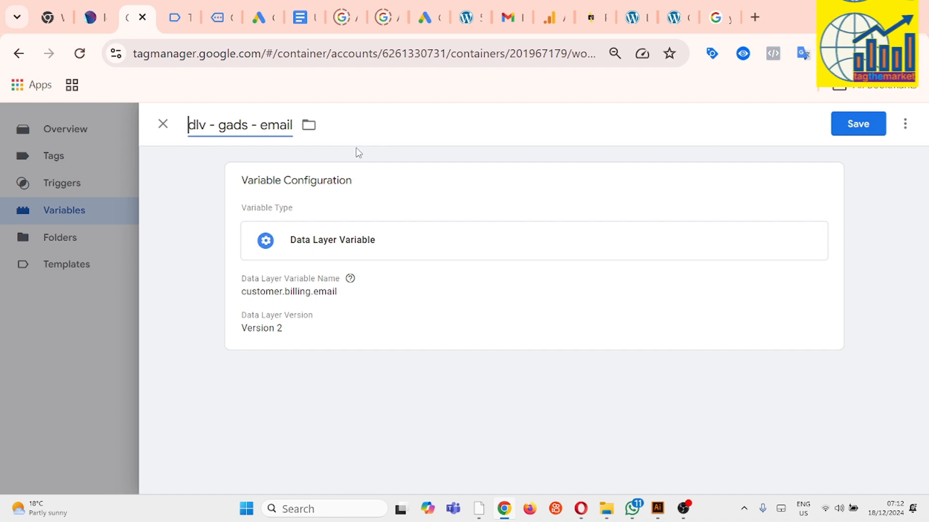
pyautogui.click(844, 129)
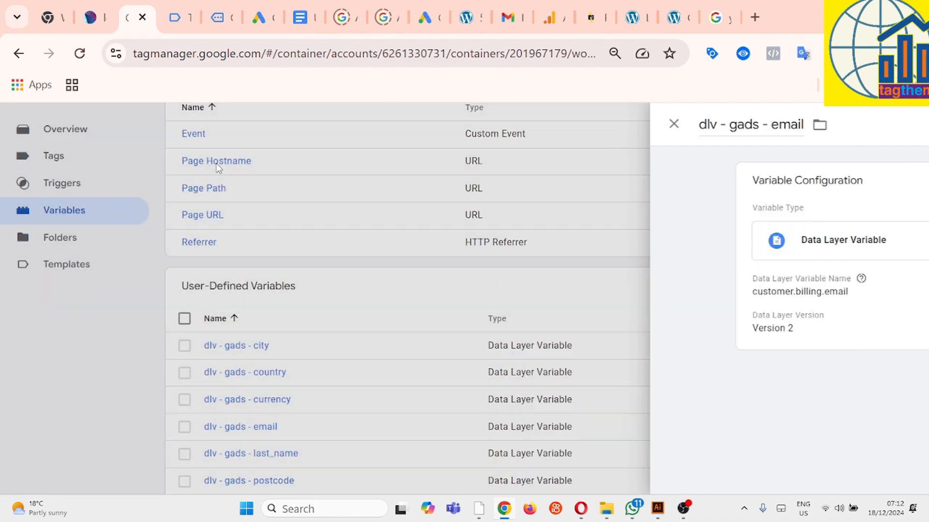
# Start another user-defined Data Layer Variable and begin its data layer name with "customer.".
pyautogui.click(175, 17)
pyautogui.scroll(3, 347, 377)
pyautogui.click(135, 17)
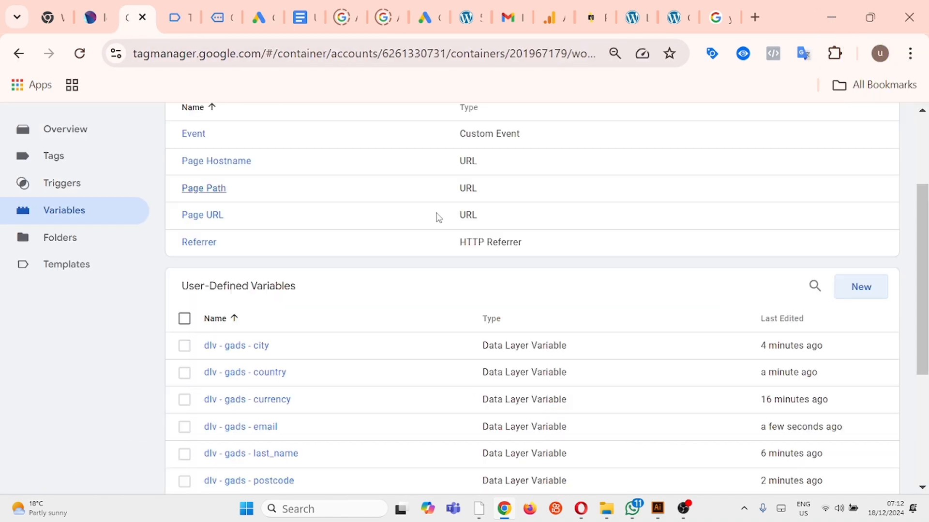
pyautogui.click(858, 287)
pyautogui.click(555, 259)
pyautogui.click(631, 444)
pyautogui.click(278, 318)
pyautogui.hotkey('ctrl', 'v')
pyautogui.write('.')
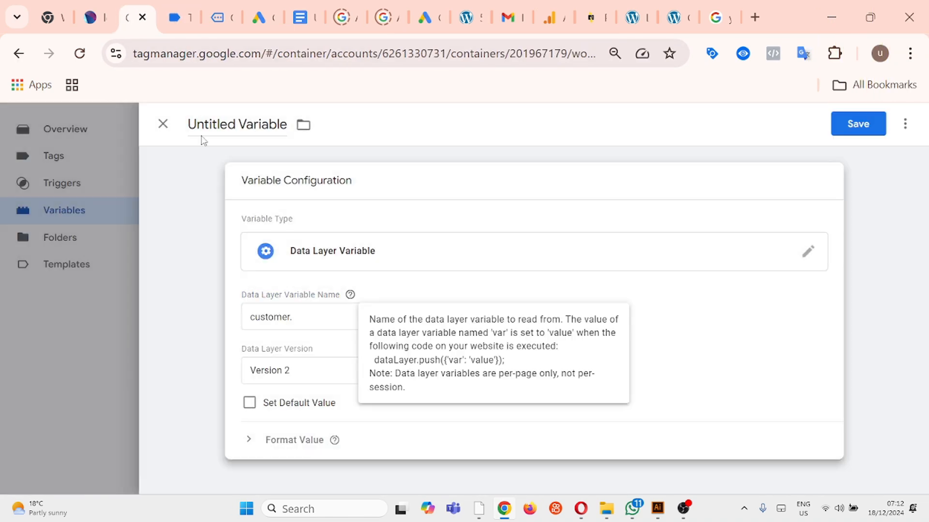
# Complete the data layer variable name as "customer.billing.phone" using the keys of the purchase event.
pyautogui.click(177, 19)
pyautogui.click(146, 18)
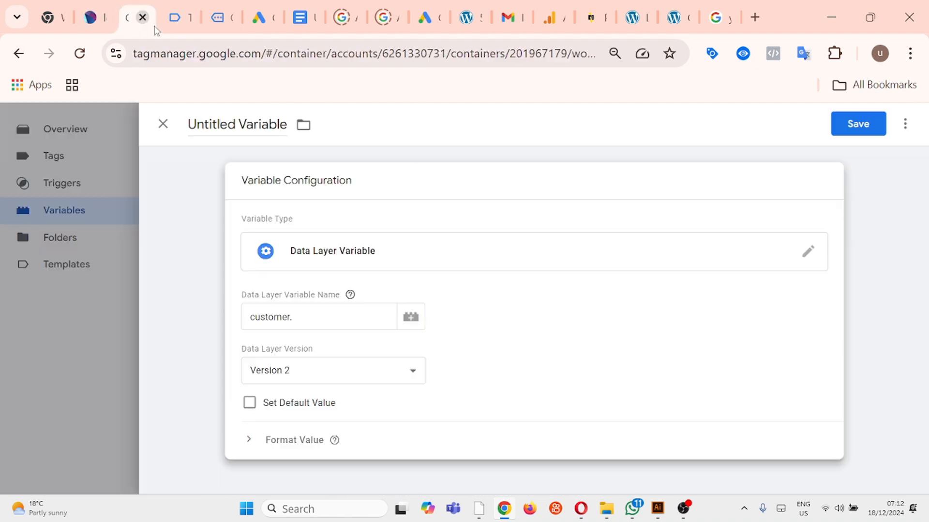
pyautogui.hotkey('ctrl', 'Tab')
pyautogui.scroll(-3, 315, 354)
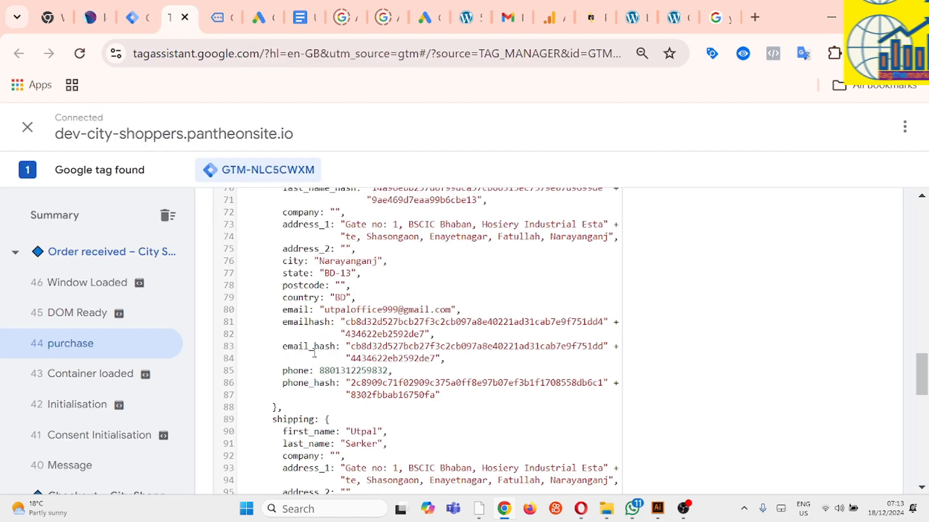
pyautogui.hotkey('ctrl', 'Tab')
pyautogui.click(141, 19)
pyautogui.click(386, 318)
pyautogui.write('phone')
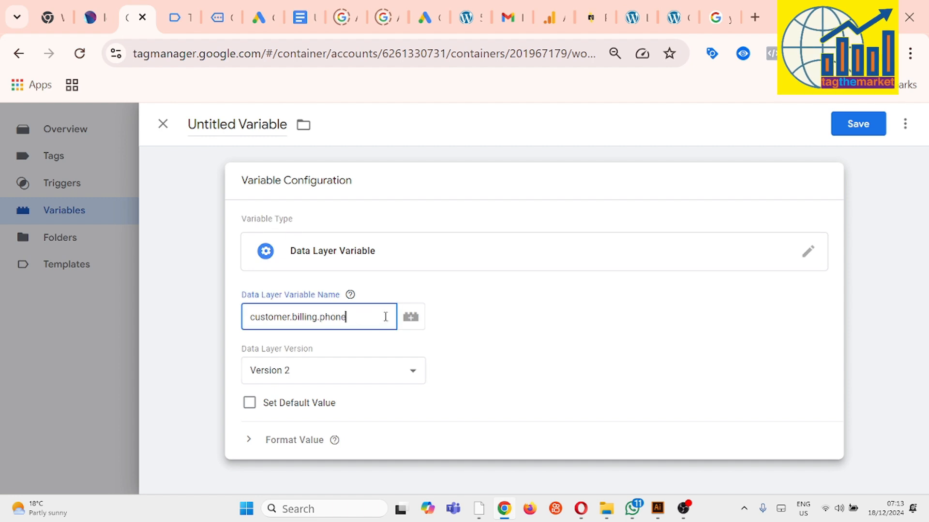
# Title the variable "dlv - gads - phone" and save it.
pyautogui.click(260, 123)
pyautogui.write('dlv - gads - phone')
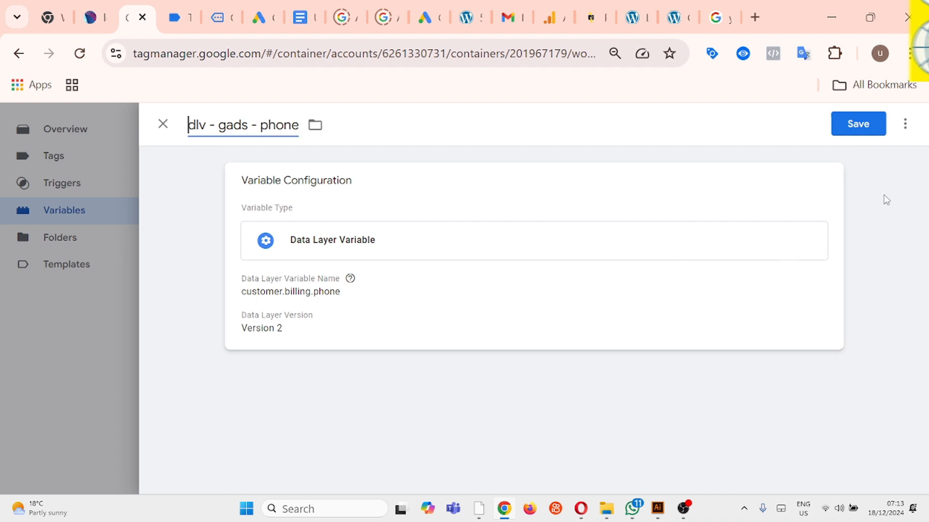
pyautogui.click(866, 126)
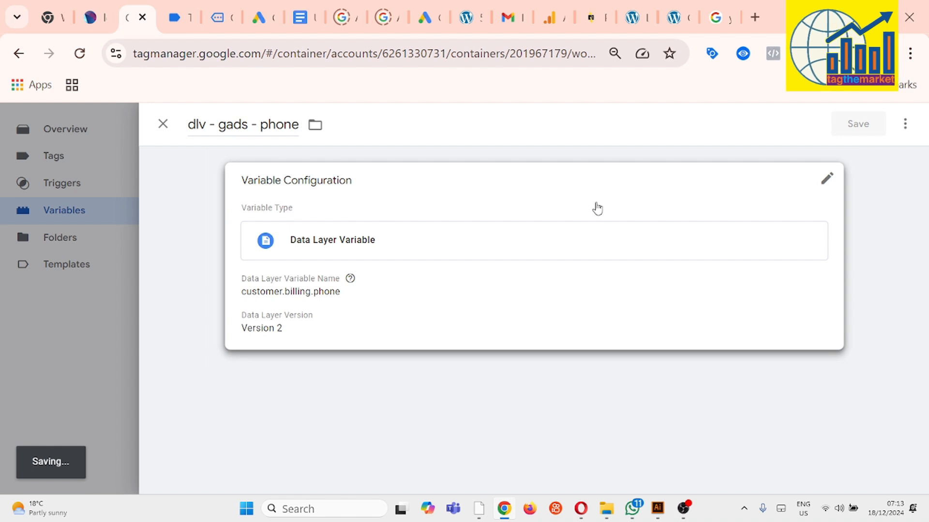
# Check the list of user-defined variables, then open the "gads - purchase tag" configuration for editing.
pyautogui.scroll(-2, 349, 340)
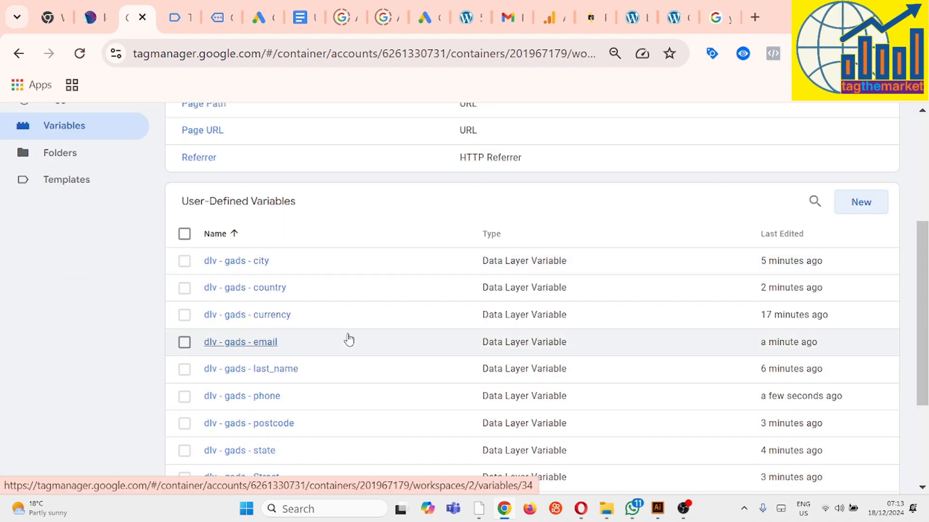
pyautogui.scroll(-3, 367, 339)
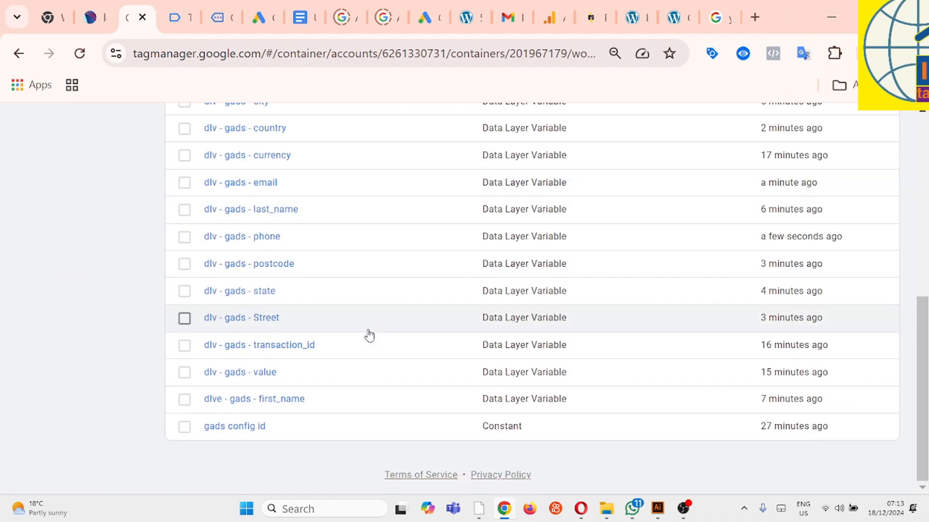
pyautogui.scroll(8, 369, 335)
pyautogui.click(104, 306)
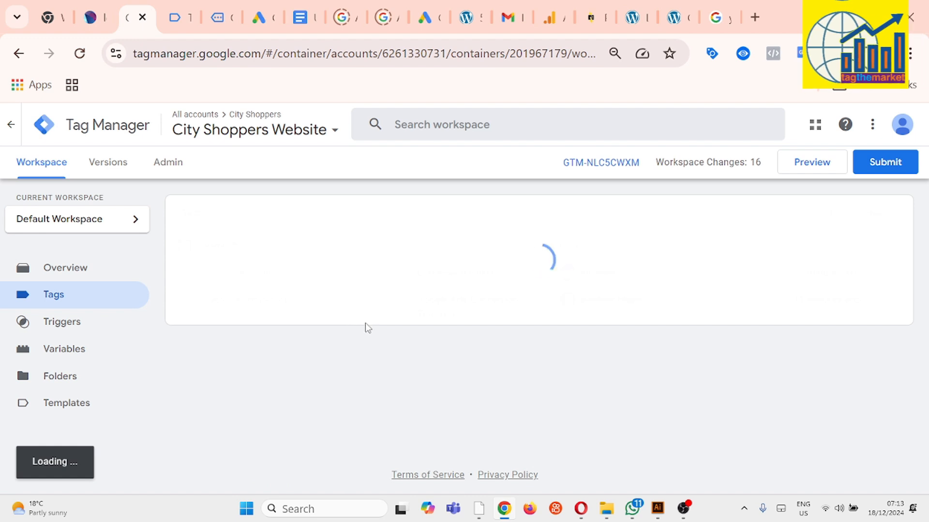
pyautogui.click(280, 301)
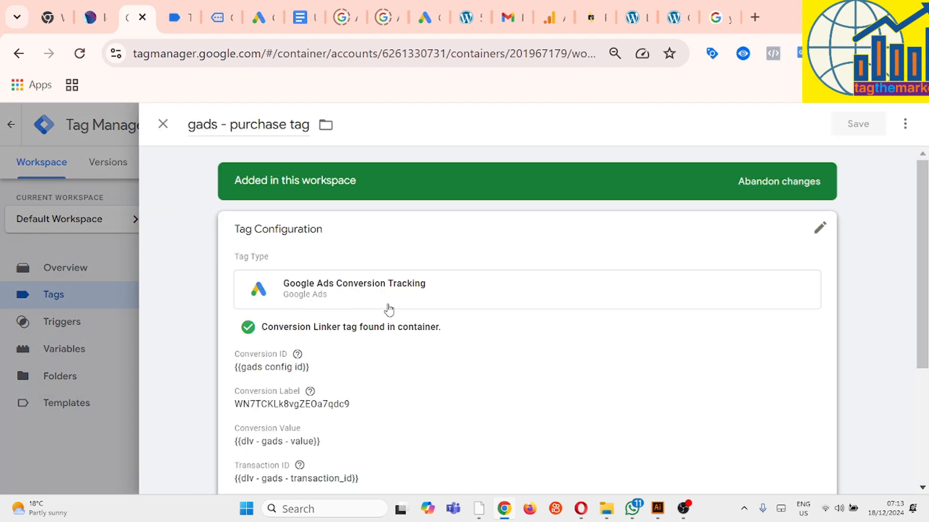
pyautogui.scroll(-5, 503, 361)
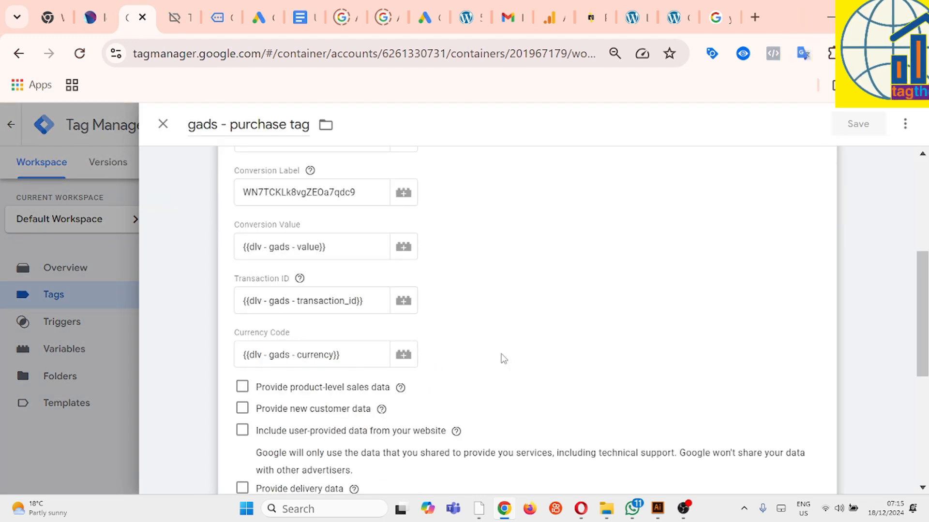
# Include user-provided data from the website in the purchase tag and start a new user-provided data variable for it.
pyautogui.scroll(-3, 503, 359)
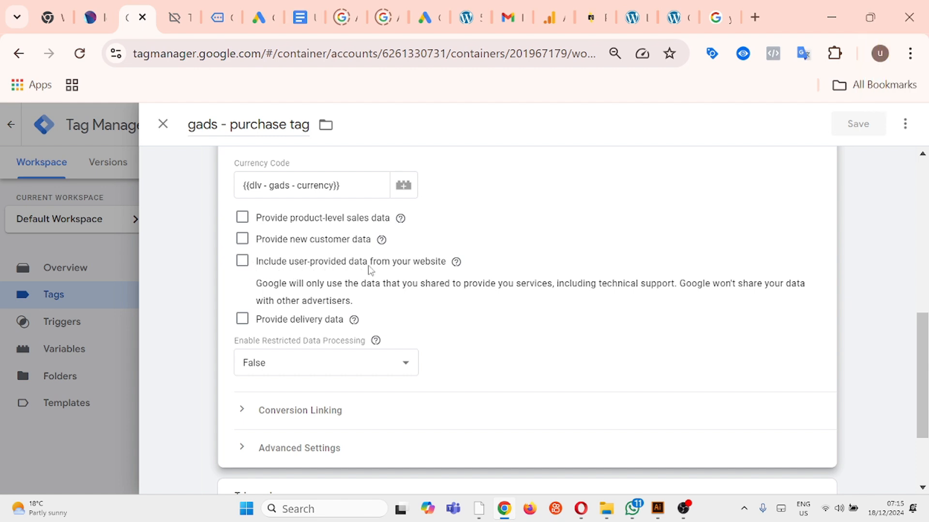
pyautogui.click(243, 264)
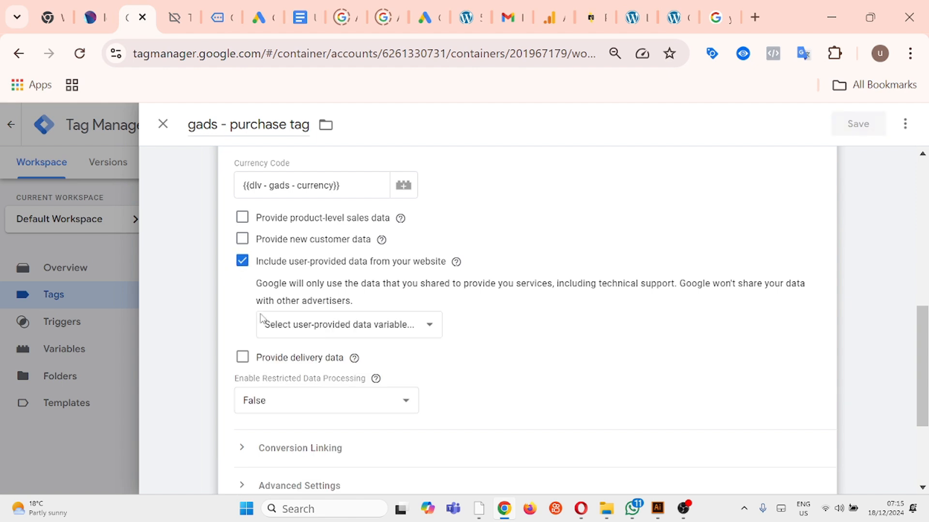
pyautogui.click(404, 325)
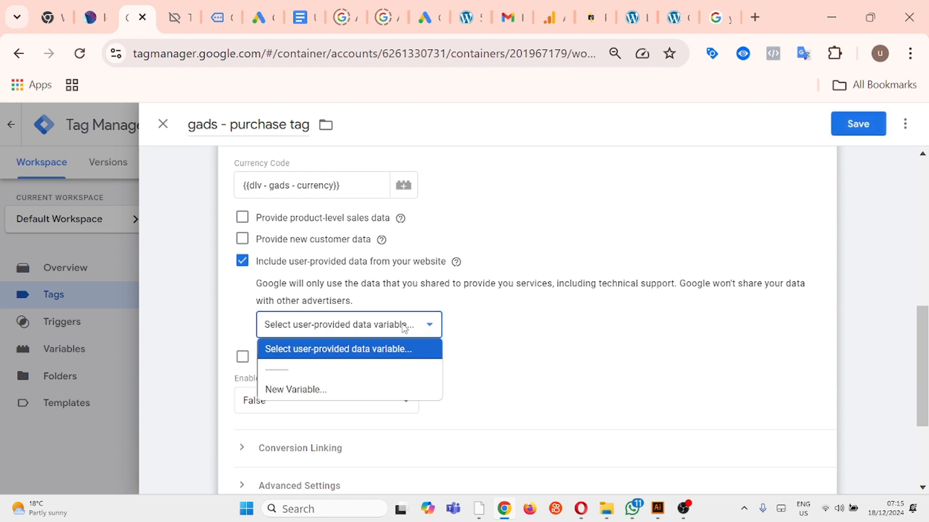
pyautogui.click(314, 391)
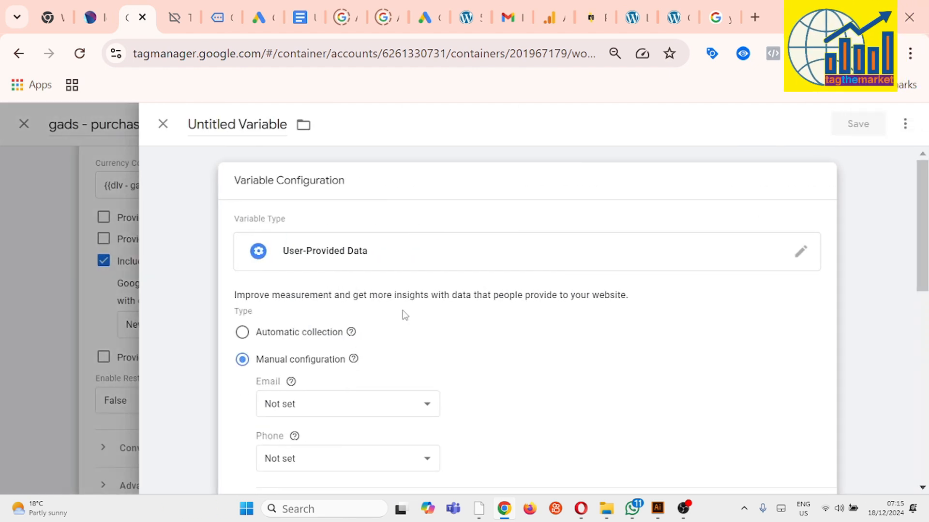
# In the manual configuration, set Email to {{dlv - gads - email}} and Phone to {{dlv - gads - phone}}.
pyautogui.scroll(-2, 405, 316)
pyautogui.click(375, 320)
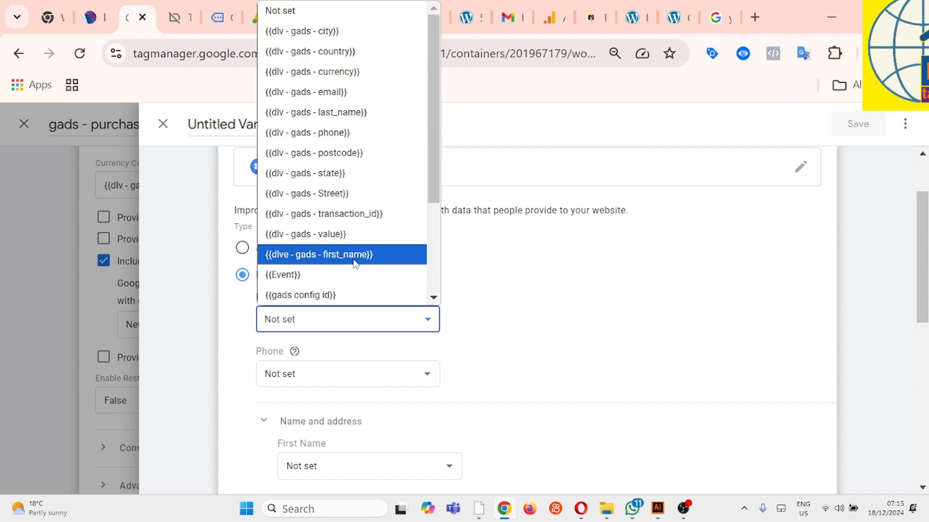
pyautogui.click(346, 91)
pyautogui.scroll(-2, 510, 292)
pyautogui.click(390, 296)
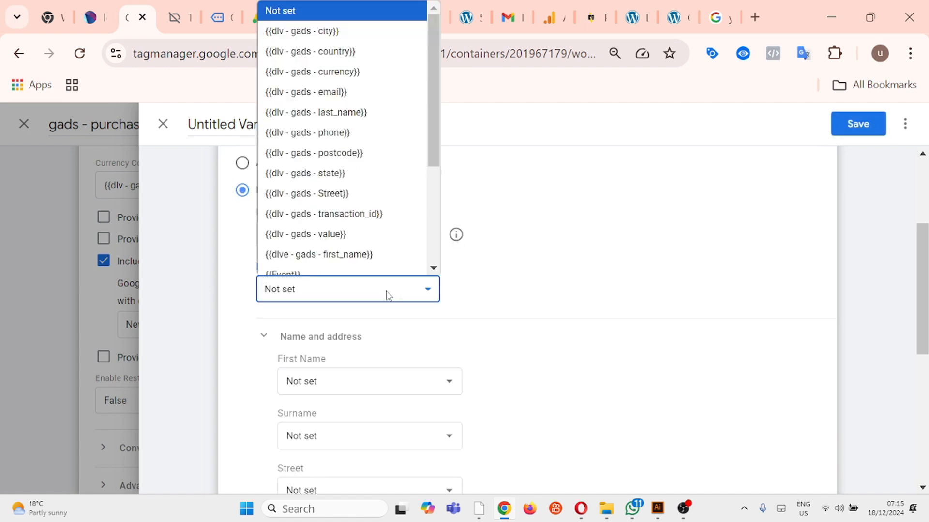
pyautogui.scroll(-3, 376, 229)
pyautogui.scroll(3, 376, 228)
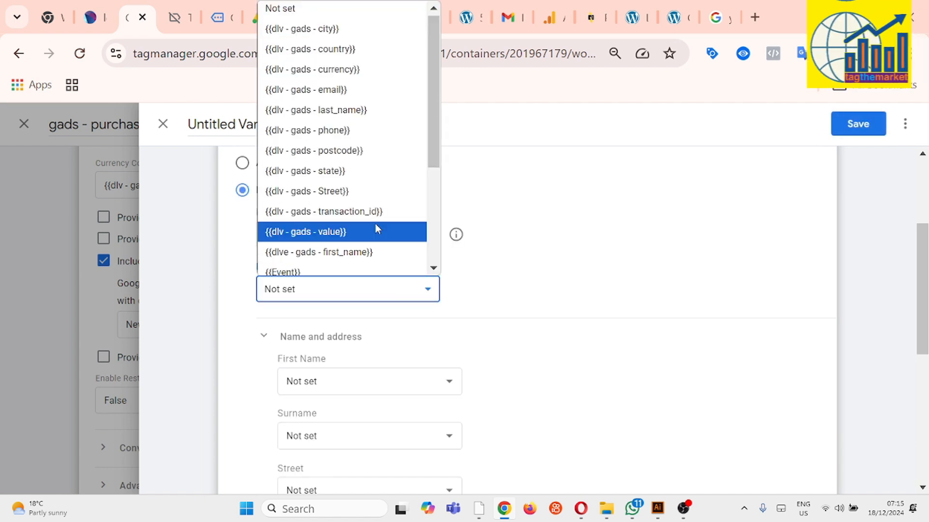
pyautogui.click(365, 131)
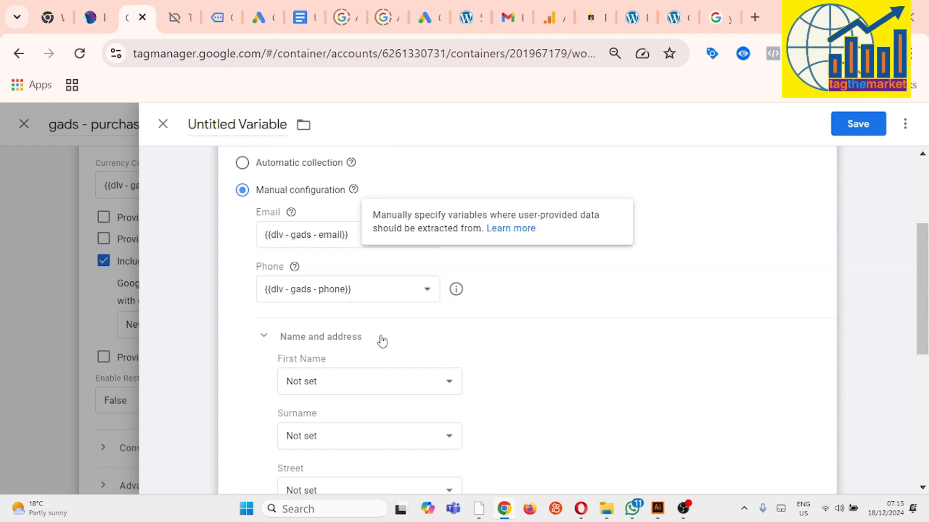
# Under name and address, set First Name to {{dlve - gads - first_name}} and Surname to {{dlv - gads - last_name}}.
pyautogui.scroll(-2, 382, 342)
pyautogui.click(390, 296)
pyautogui.click(605, 281)
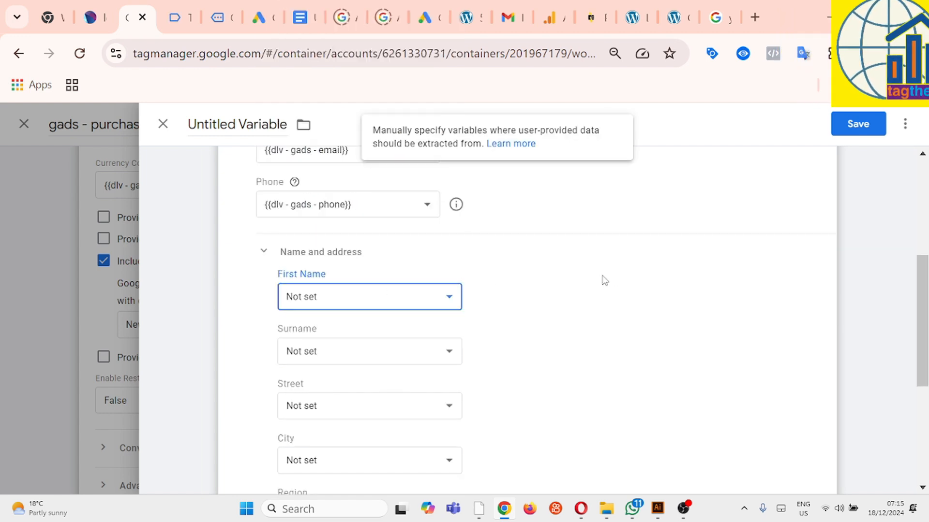
pyautogui.click(408, 296)
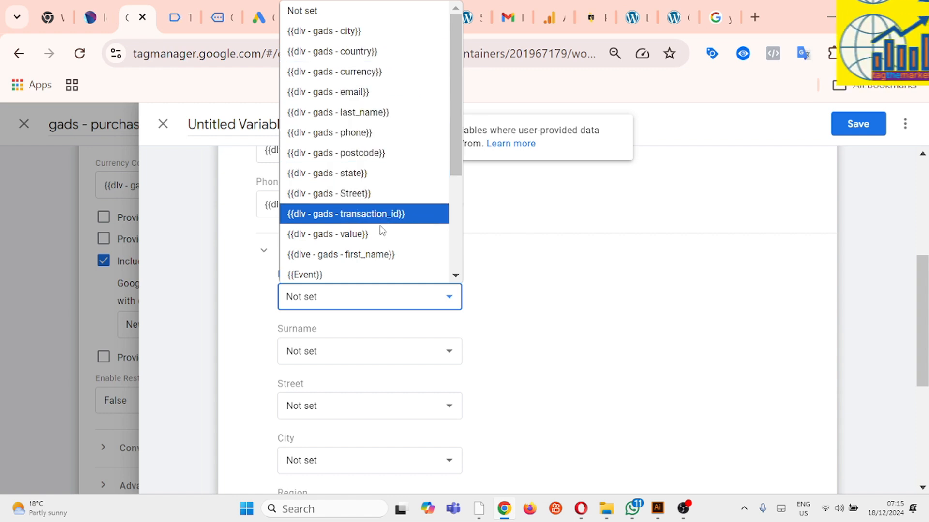
pyautogui.click(379, 252)
pyautogui.click(408, 351)
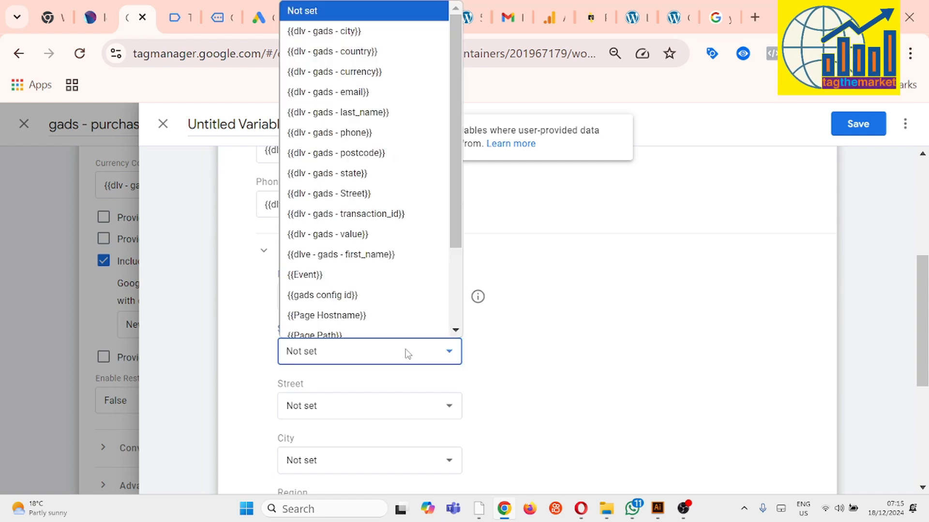
pyautogui.click(380, 104)
# Set the Street field of the user-provided data variable to {{dlv - gads - Street}}.
pyautogui.scroll(-2, 508, 359)
pyautogui.click(408, 320)
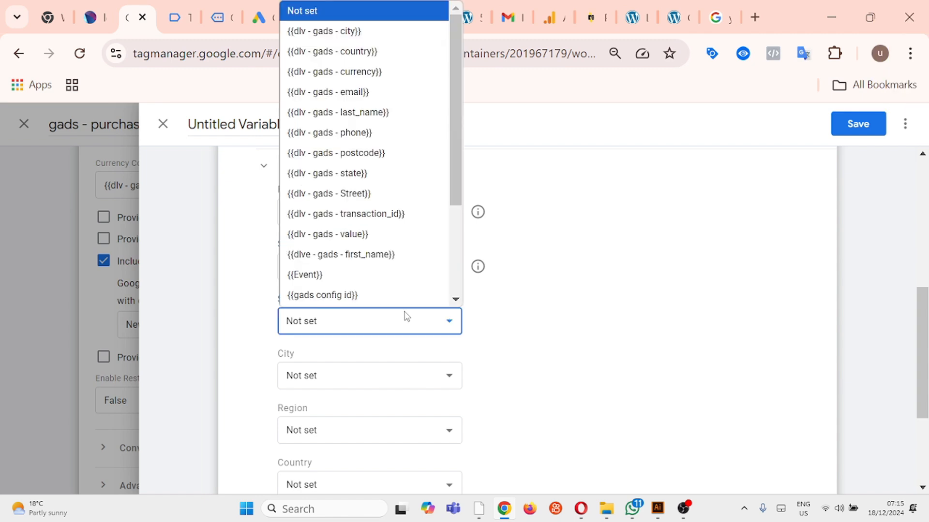
pyautogui.scroll(-1, 388, 213)
pyautogui.click(383, 174)
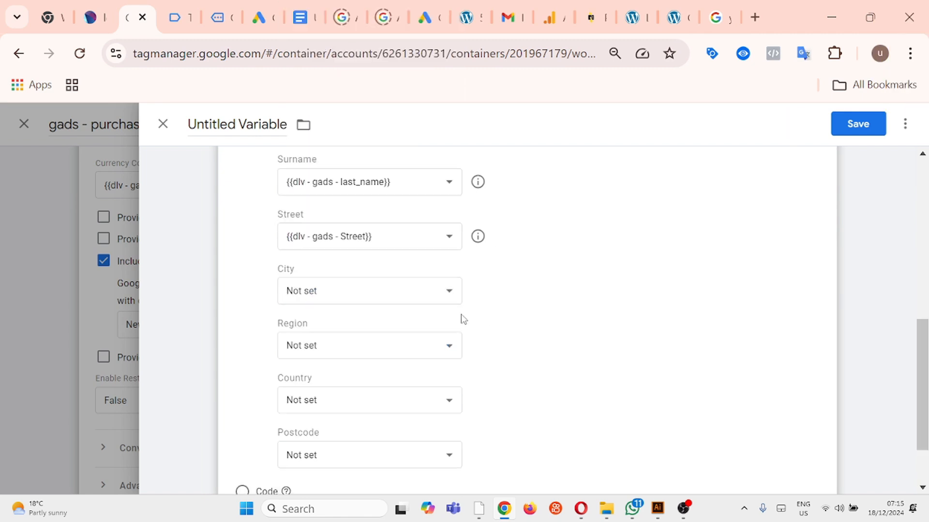
# Set City to {{dlv - gads - city}} and Region to {{dlv - gads - state}} in the user-provided data variable.
pyautogui.click(417, 292)
pyautogui.scroll(-1, 377, 186)
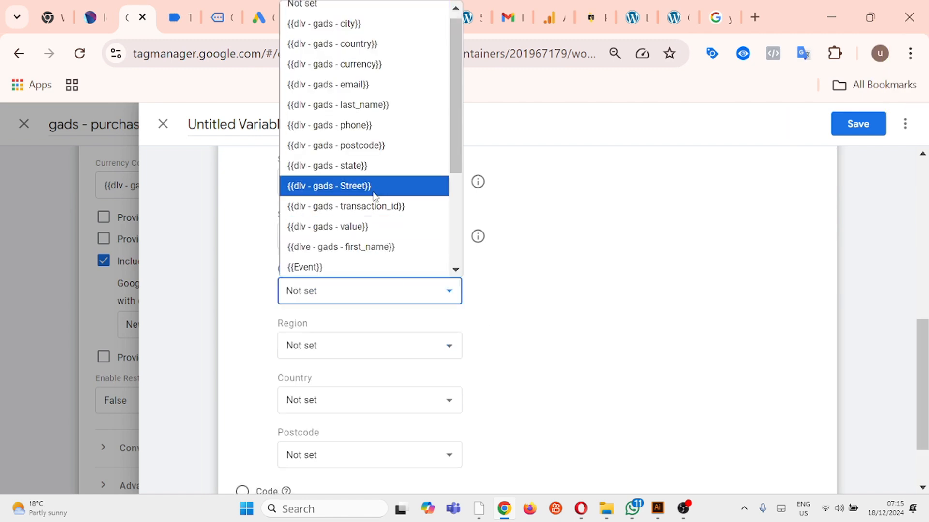
pyautogui.click(382, 23)
pyautogui.click(409, 346)
pyautogui.scroll(-1, 390, 225)
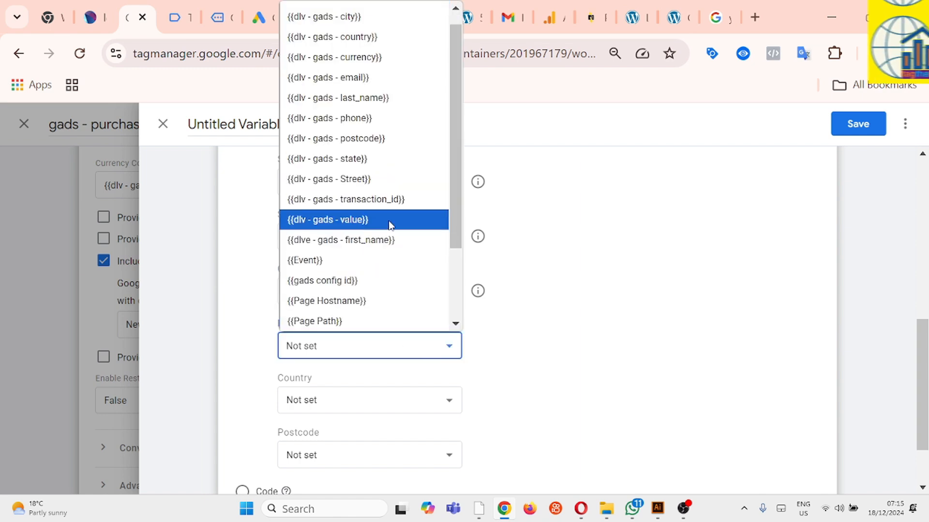
pyautogui.click(391, 164)
# Set Country to {{dlv - gads - country}} and Postcode to {{dlv - gads - postcode}} in the user-provided data variable.
pyautogui.click(392, 401)
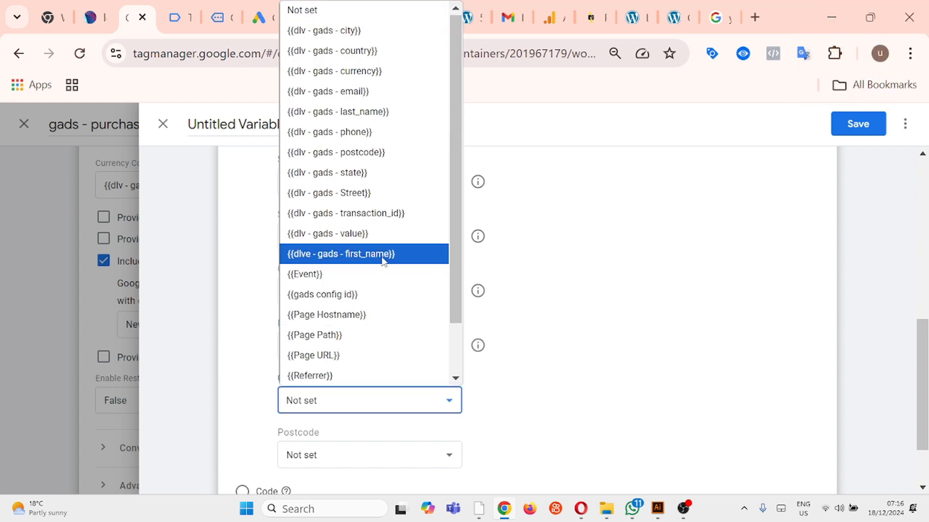
pyautogui.click(392, 51)
pyautogui.scroll(-2, 520, 304)
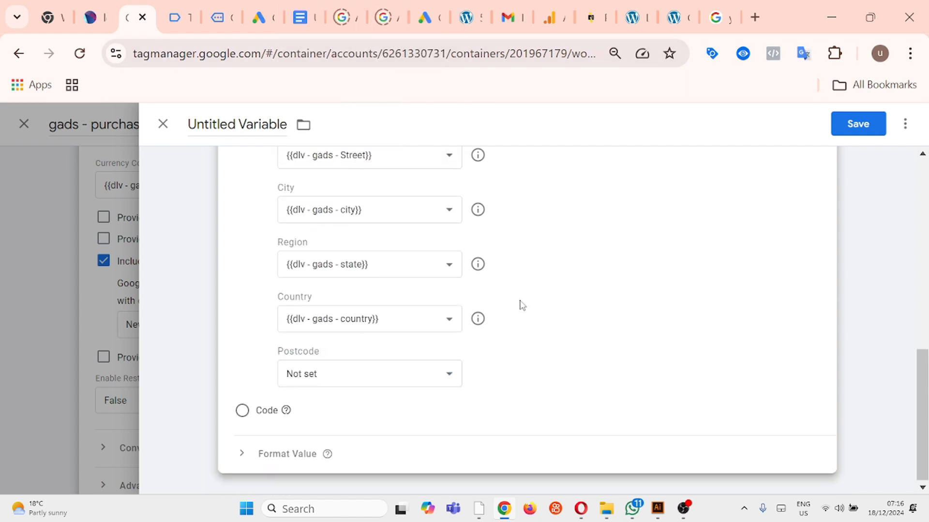
pyautogui.click(406, 368)
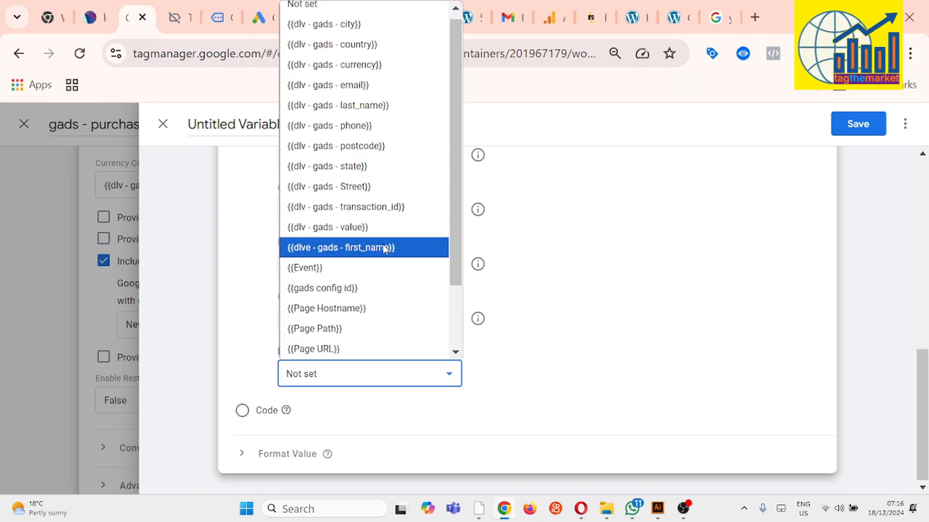
pyautogui.click(400, 146)
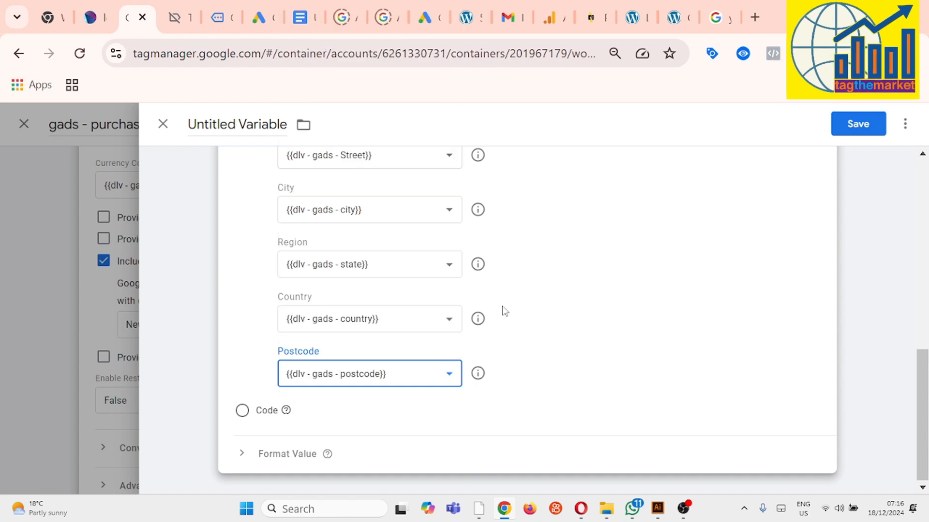
# Name the user-provided data variable "dlv - gads - user data set" and save it.
pyautogui.click(257, 125)
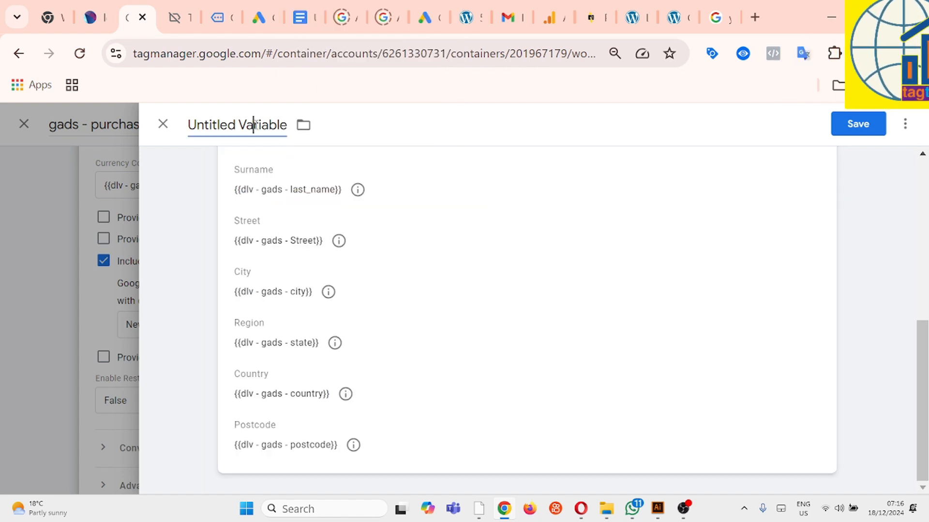
pyautogui.hotkey('ctrl', 'a')
pyautogui.write('d')
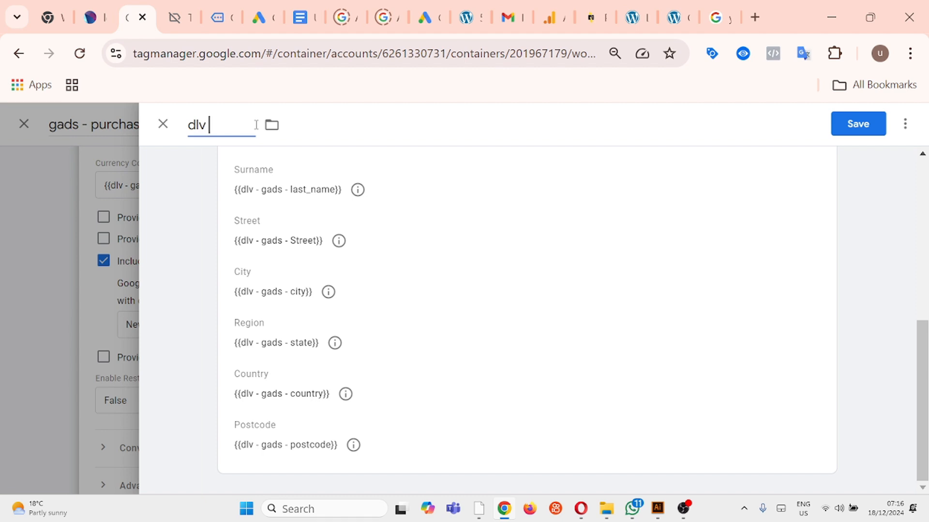
pyautogui.write('lv us')
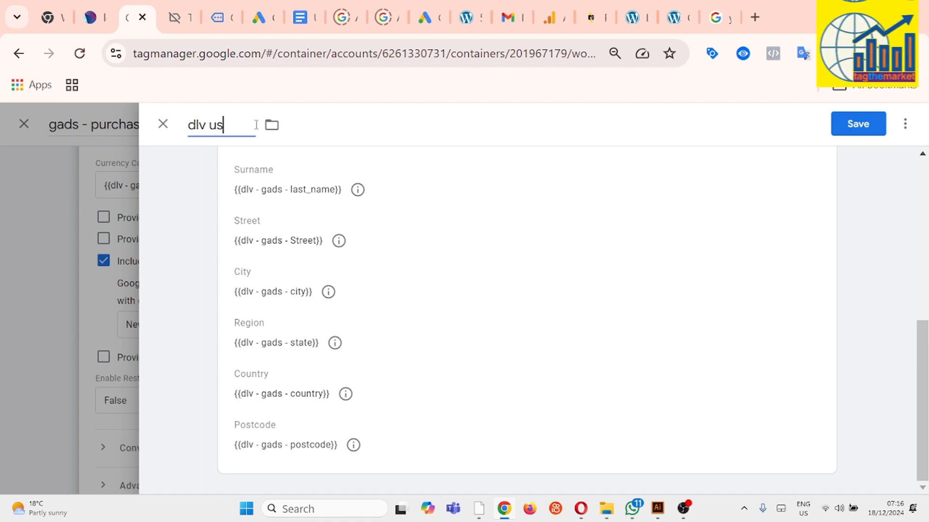
pyautogui.write('er ')
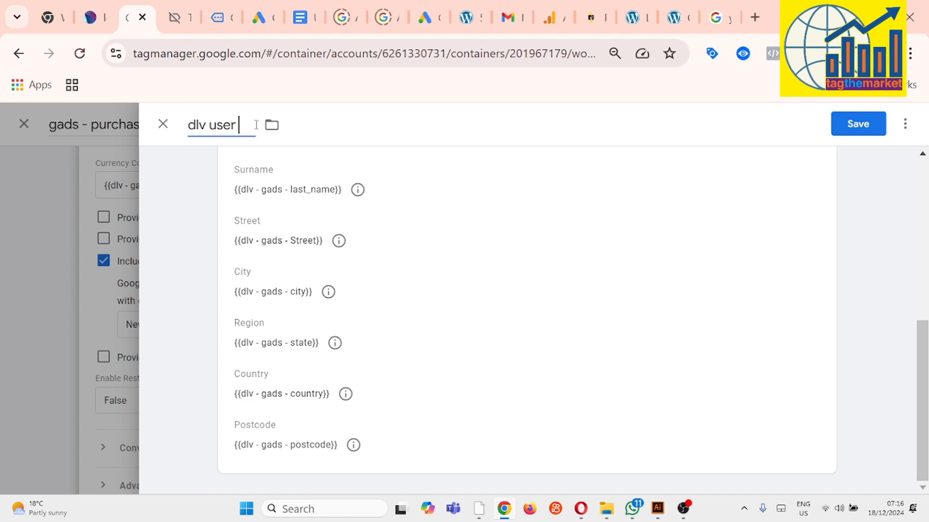
pyautogui.write('data set')
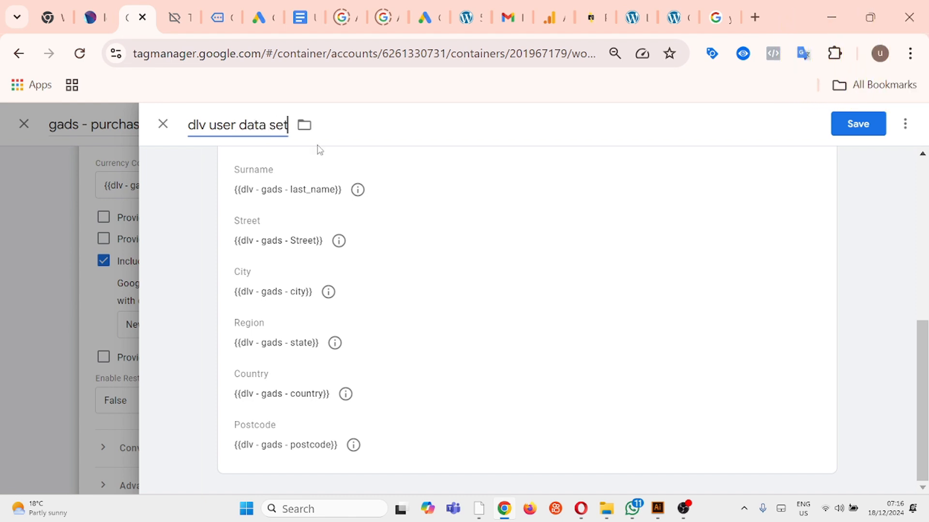
pyautogui.click(207, 126)
pyautogui.write('- gads -')
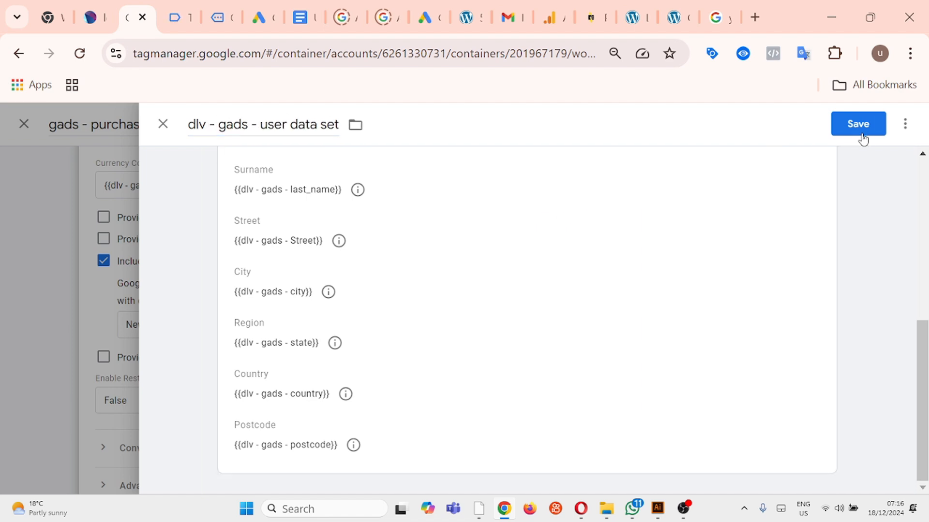
pyautogui.click(854, 126)
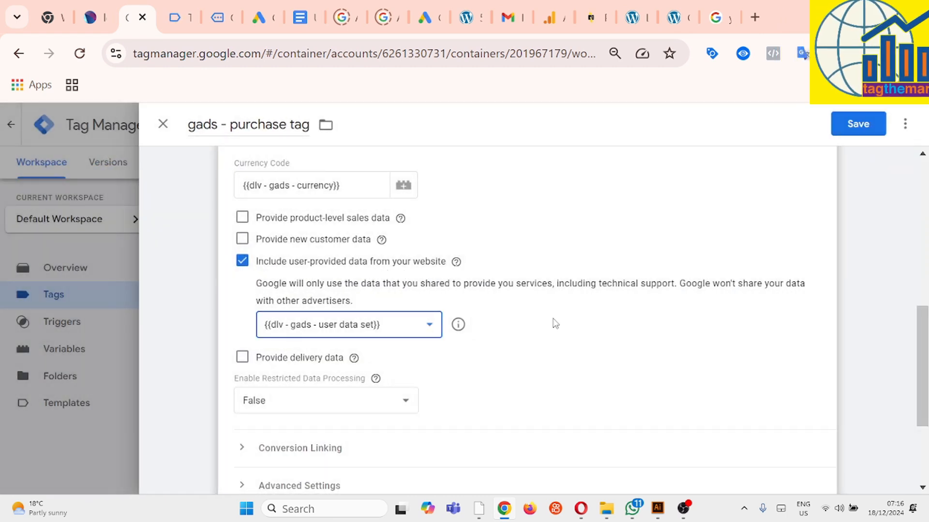
# Select {{dlv - gads - user data set}} as the purchase tag's user-provided data variable and save the tag.
pyautogui.click(430, 326)
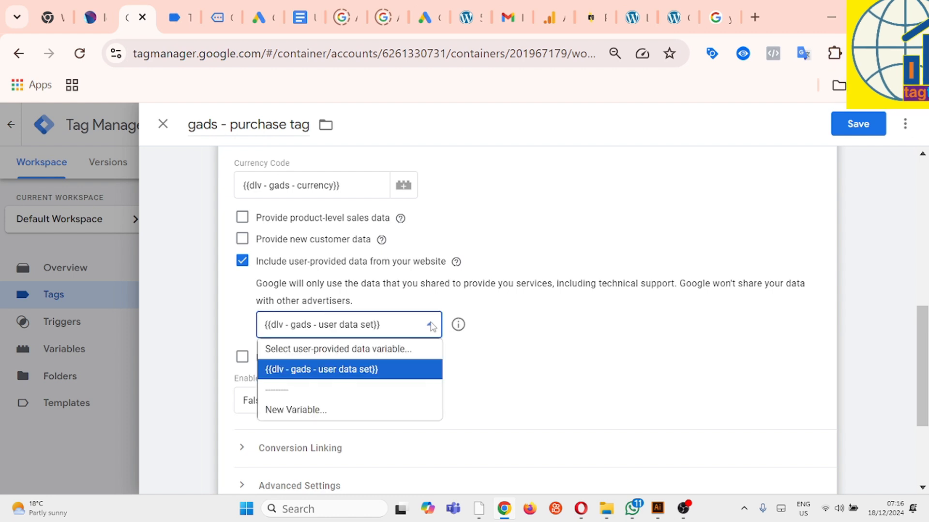
pyautogui.click(388, 372)
pyautogui.scroll(-3, 580, 264)
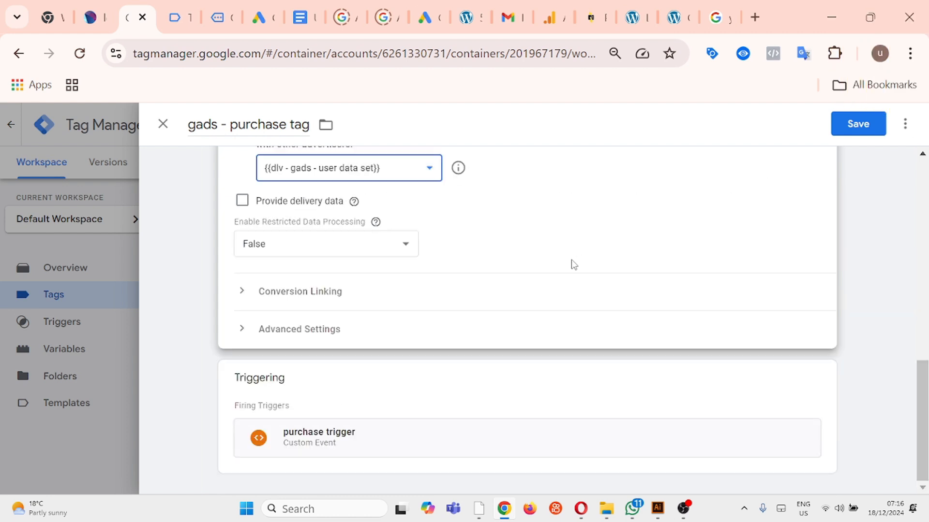
pyautogui.scroll(10, 589, 263)
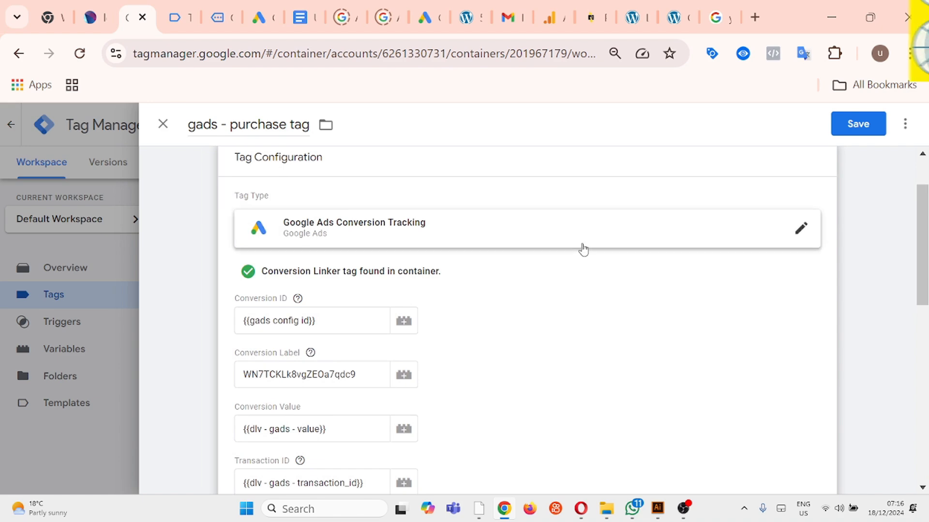
pyautogui.click(851, 134)
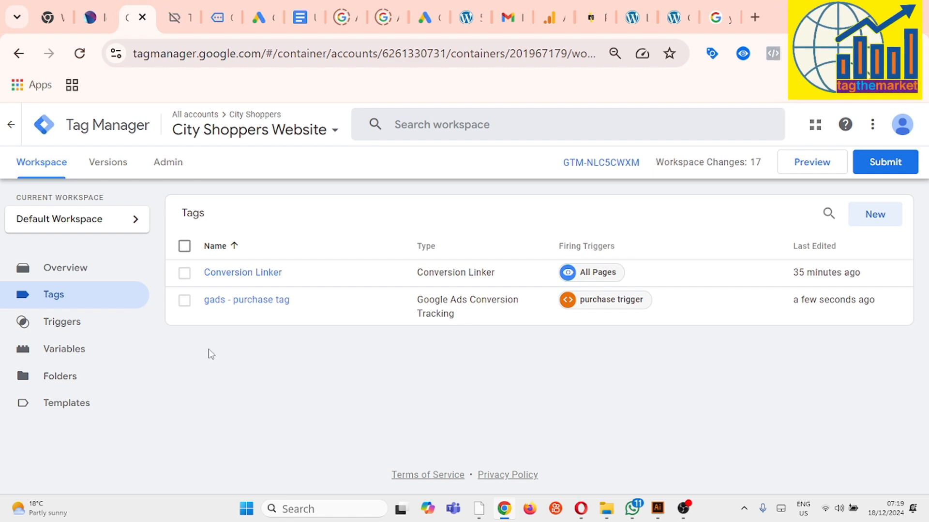
# Open the workspace's triggers, and examine the begin_checkout event's data layer on the checkout page in Tag Assistant.
pyautogui.click(90, 328)
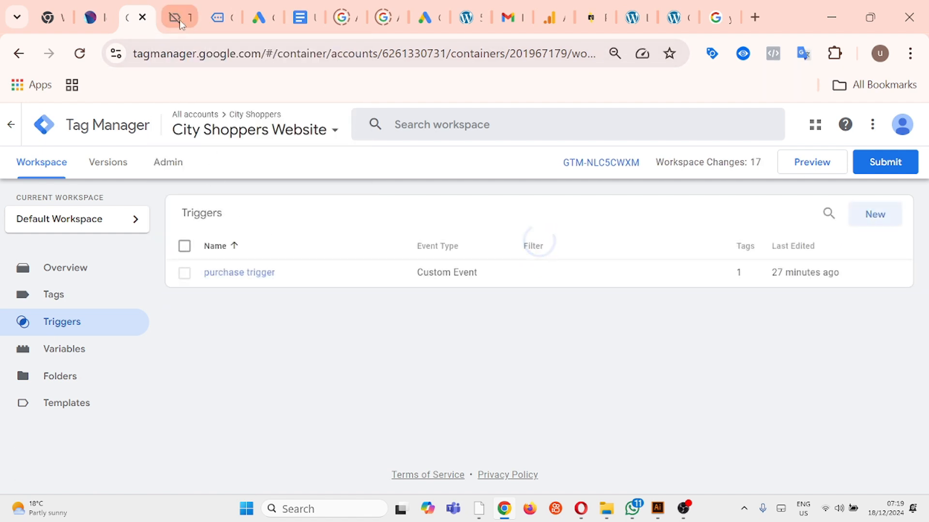
pyautogui.click(179, 19)
pyautogui.scroll(-2, 154, 359)
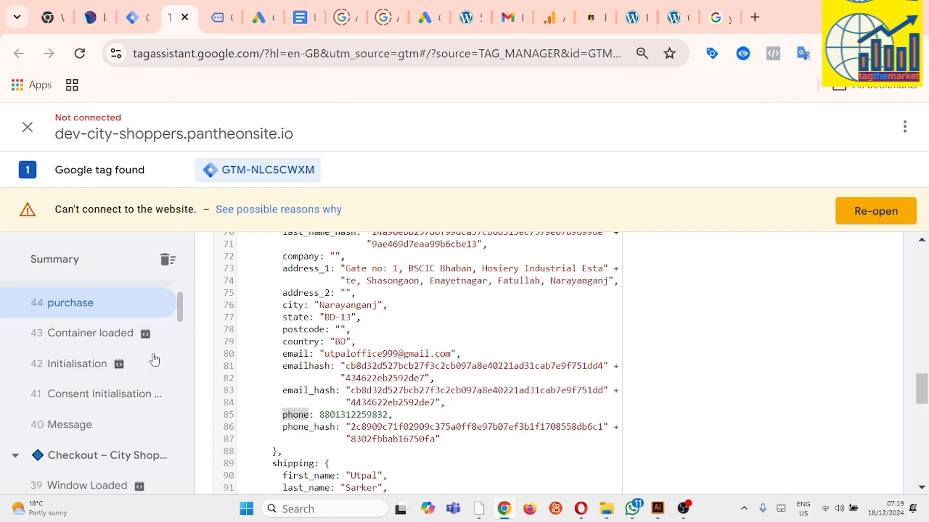
pyautogui.scroll(-4, 148, 362)
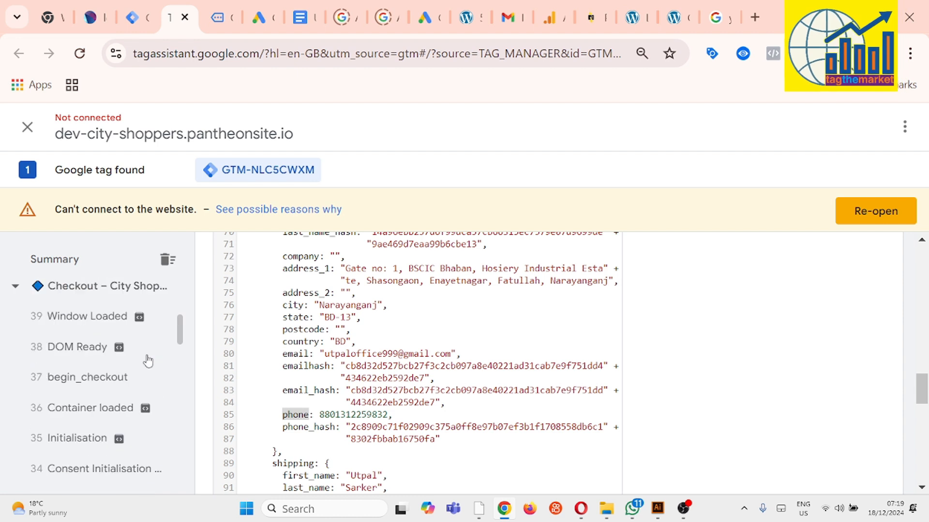
pyautogui.click(98, 380)
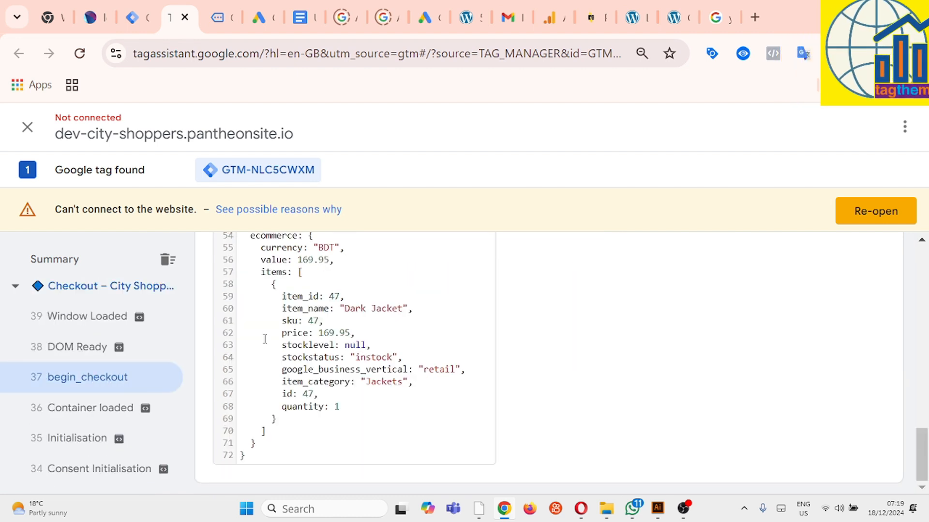
pyautogui.scroll(2, 306, 294)
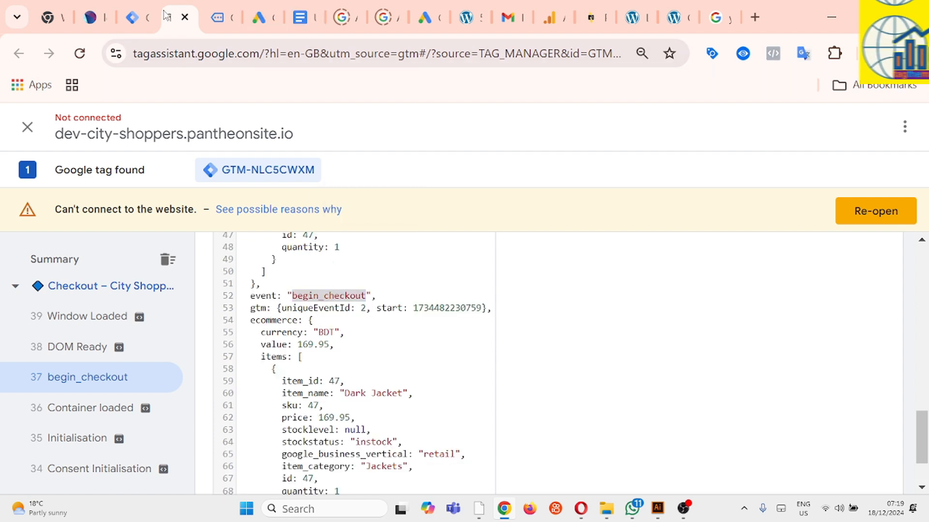
# Return to Tag Manager and set up a new Custom Event trigger with the event name begin_checkout.
pyautogui.click(137, 17)
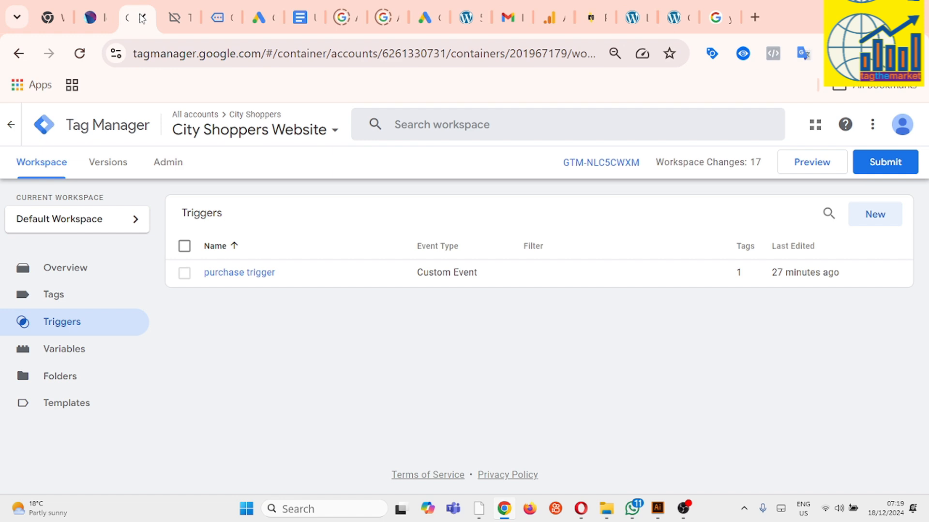
pyautogui.click(870, 220)
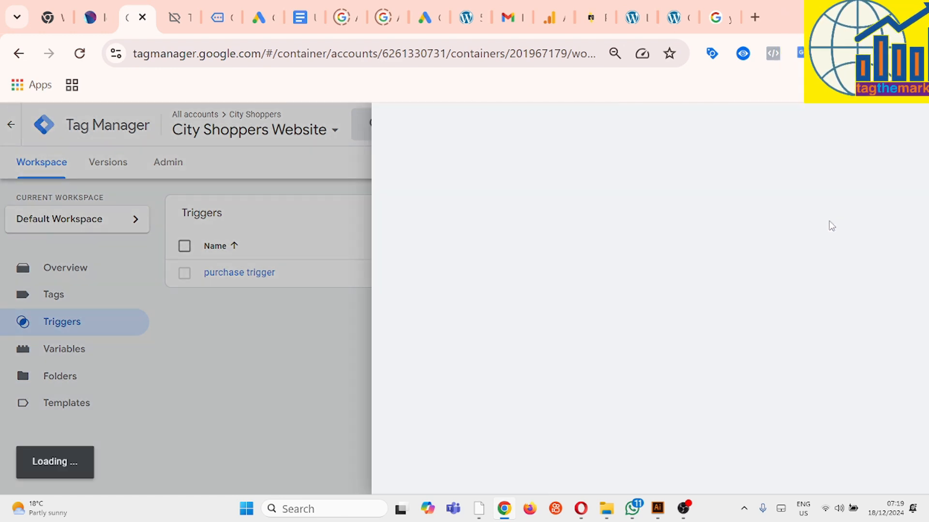
pyautogui.click(536, 252)
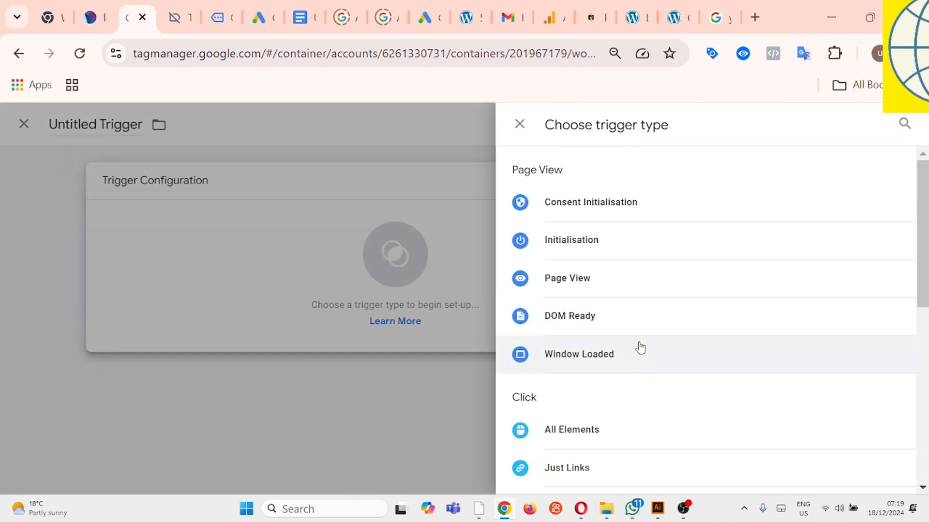
pyautogui.scroll(-5, 679, 334)
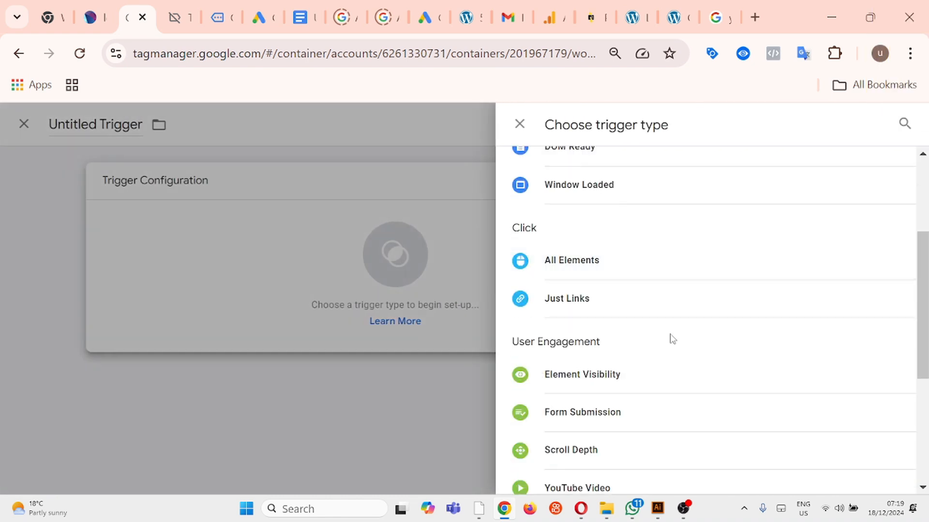
pyautogui.scroll(-2, 643, 387)
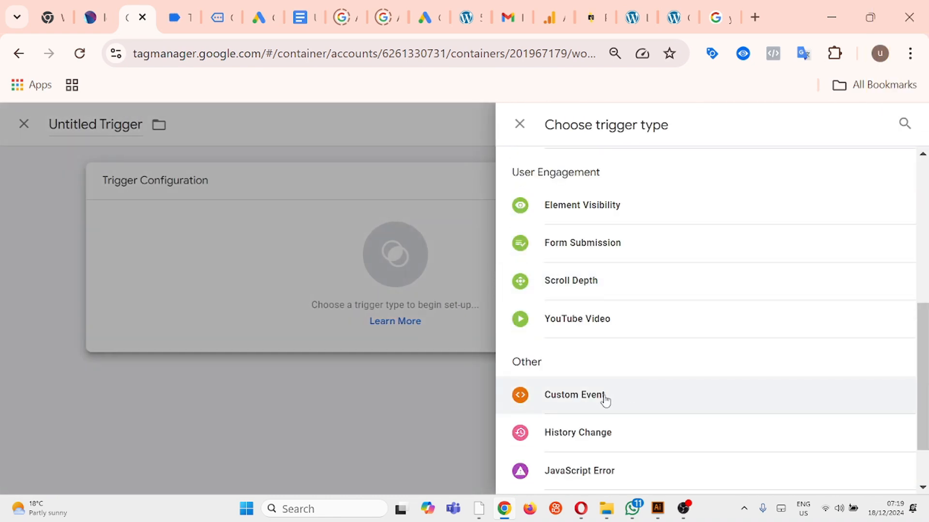
pyautogui.click(574, 395)
pyautogui.click(320, 317)
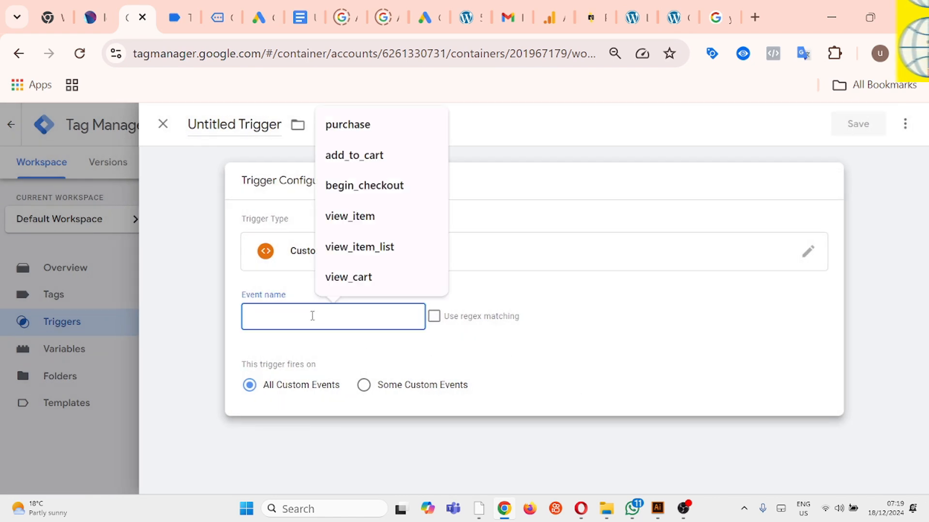
pyautogui.click(364, 186)
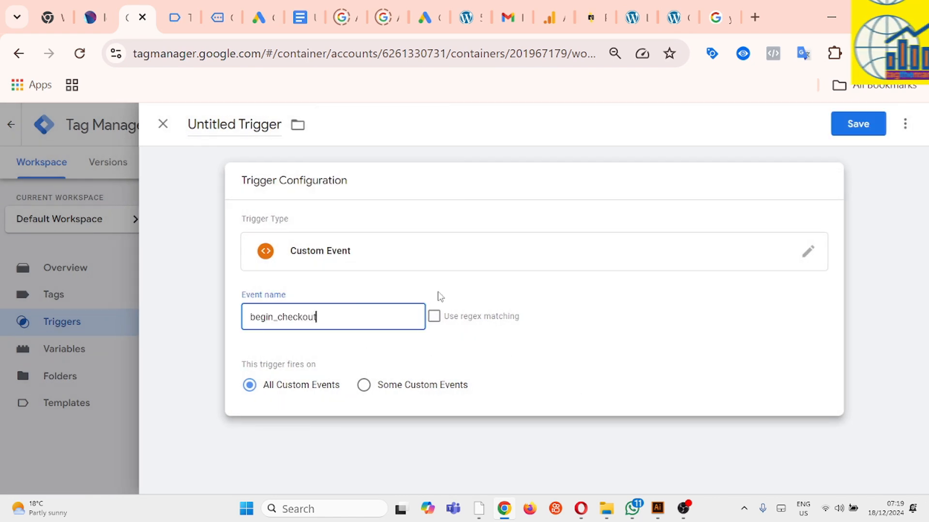
# Name the new trigger "begin_checkout Trigger" and save it.
pyautogui.click(235, 125)
pyautogui.moveTo(234, 125); pyautogui.dragTo(169, 131)
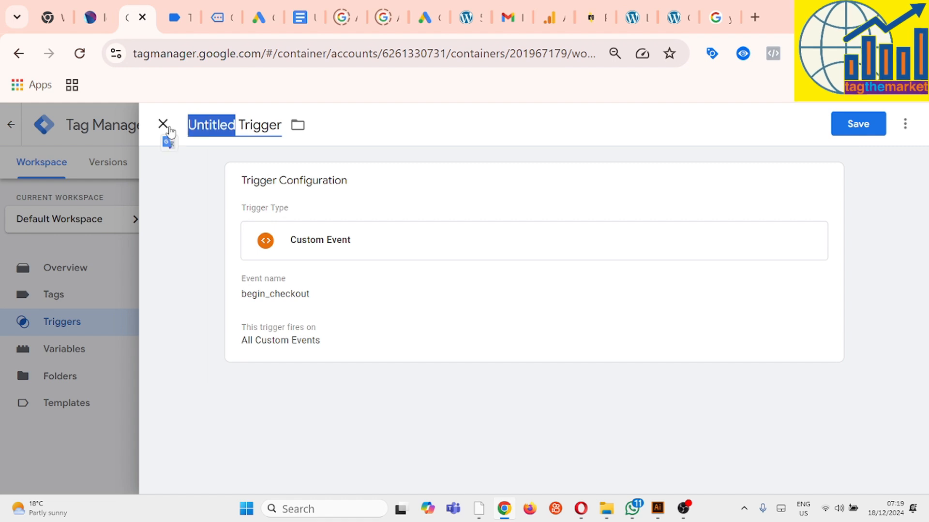
pyautogui.write('begin_checkout')
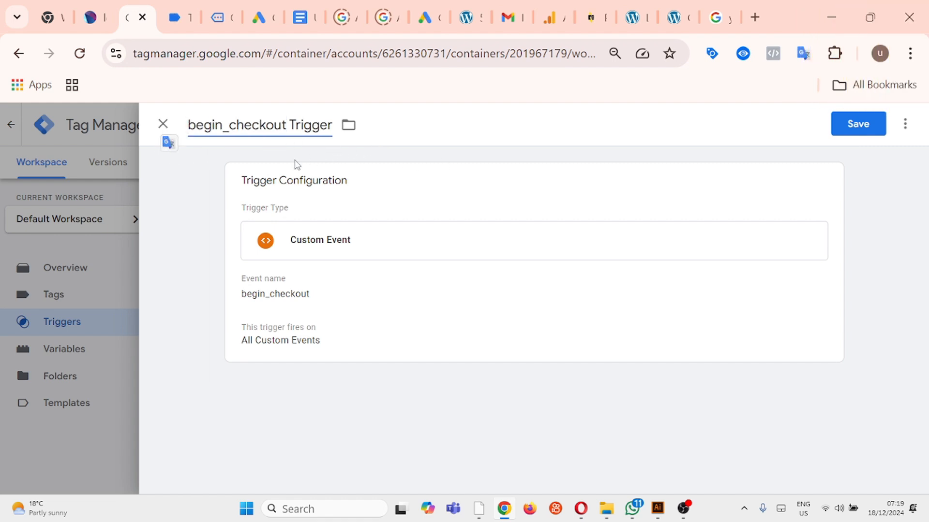
pyautogui.click(857, 123)
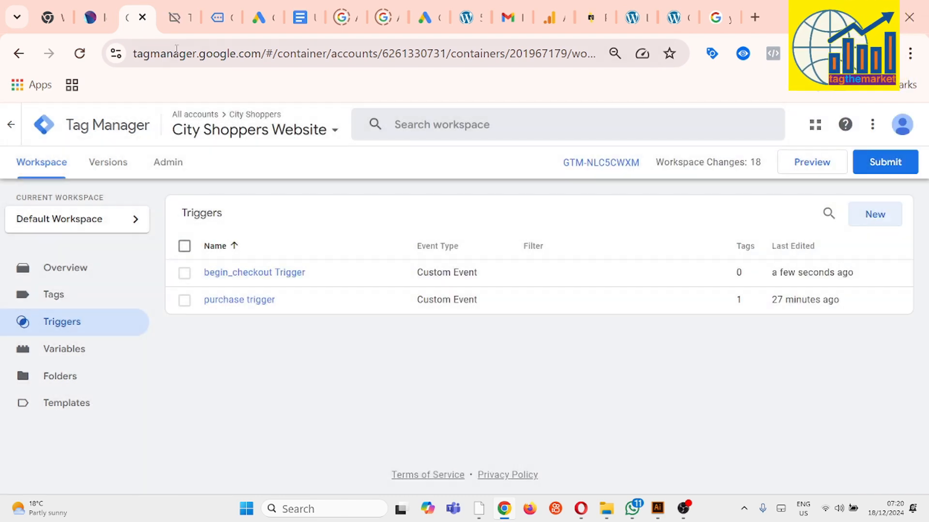
# Switch to Tag Assistant and examine the add_to_cart event's data layer on the Dark Jacket page.
pyautogui.click(178, 20)
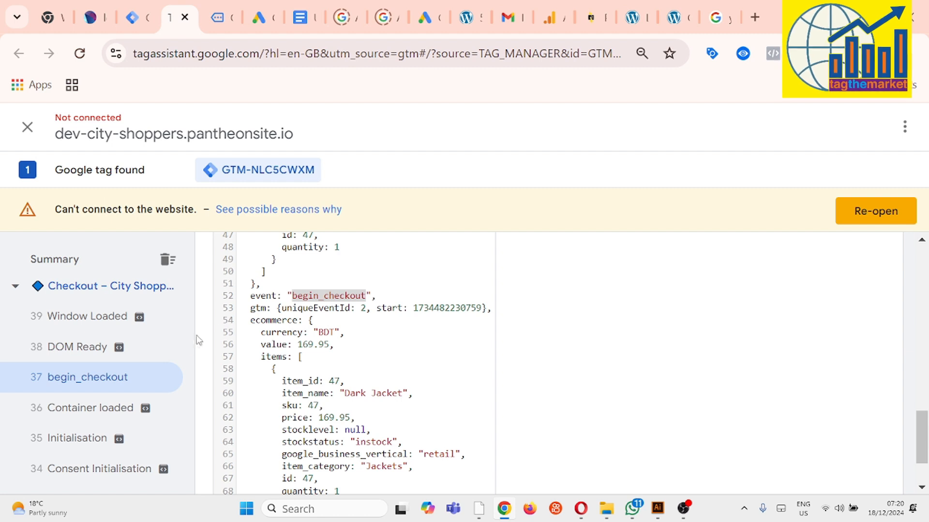
pyautogui.scroll(-10, 107, 412)
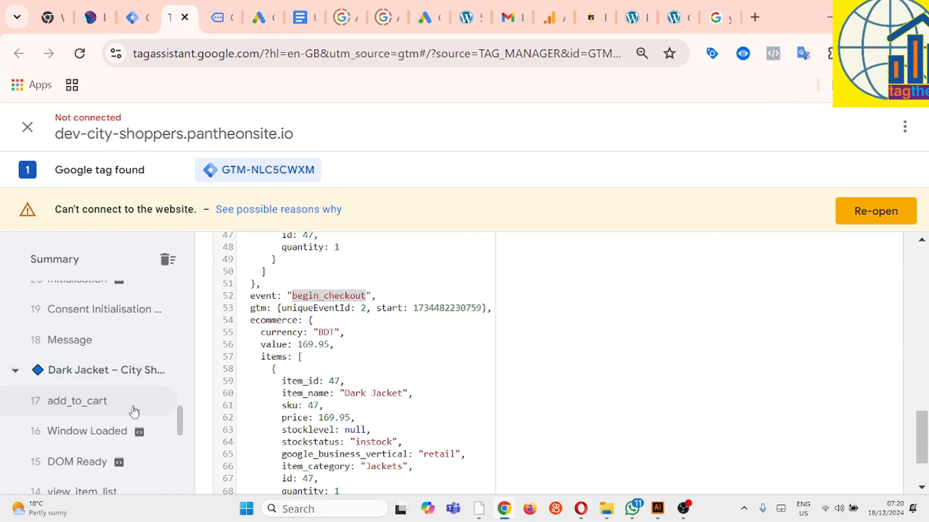
pyautogui.click(102, 406)
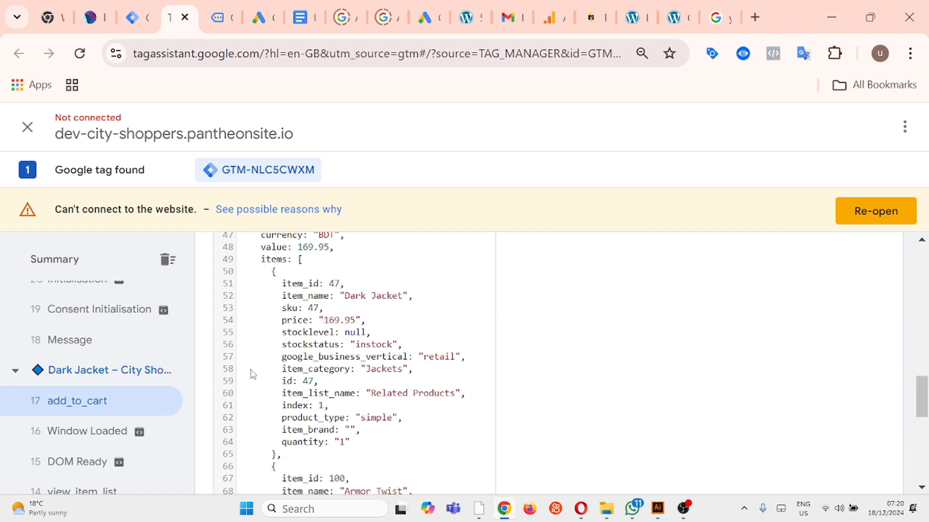
# Copy the event name add_to_cart from the data layer and return to Tag Manager's trigger list.
pyautogui.scroll(2, 318, 343)
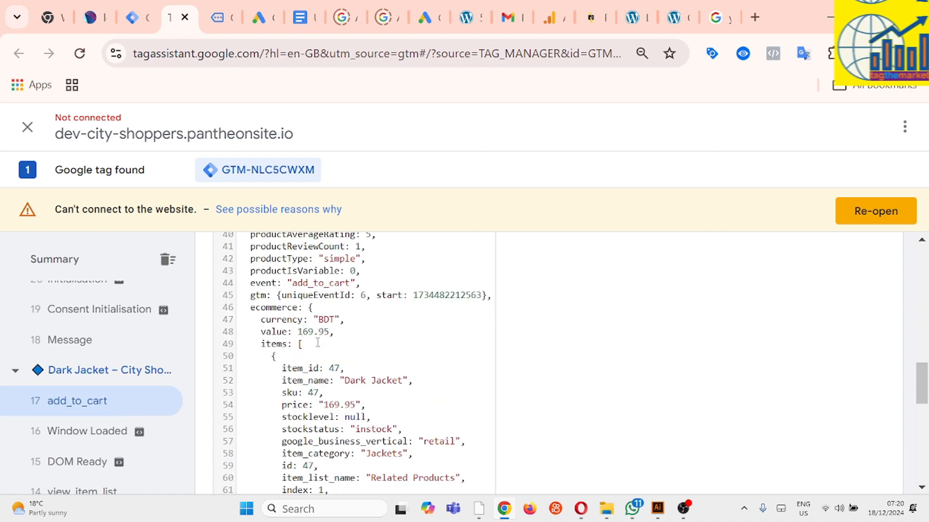
pyautogui.doubleClick(327, 283)
pyautogui.hotkey('ctrl', 'c')
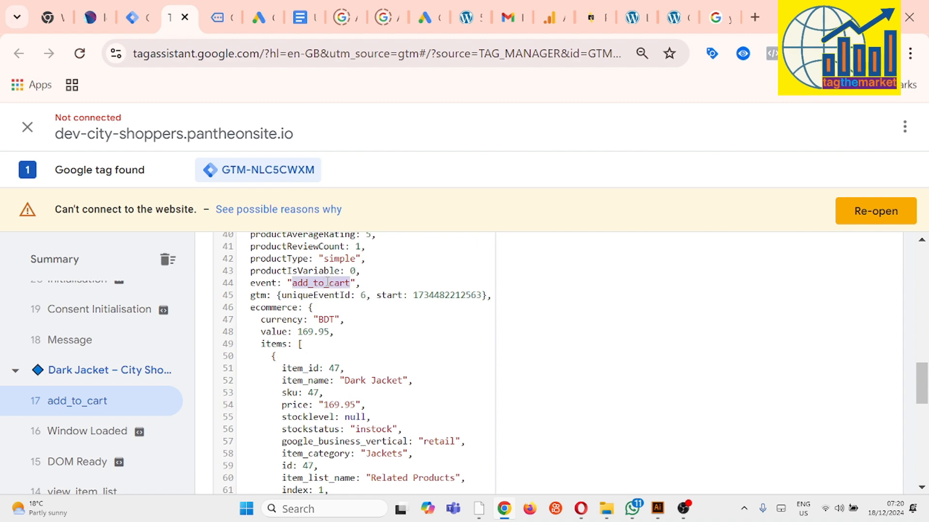
pyautogui.click(147, 17)
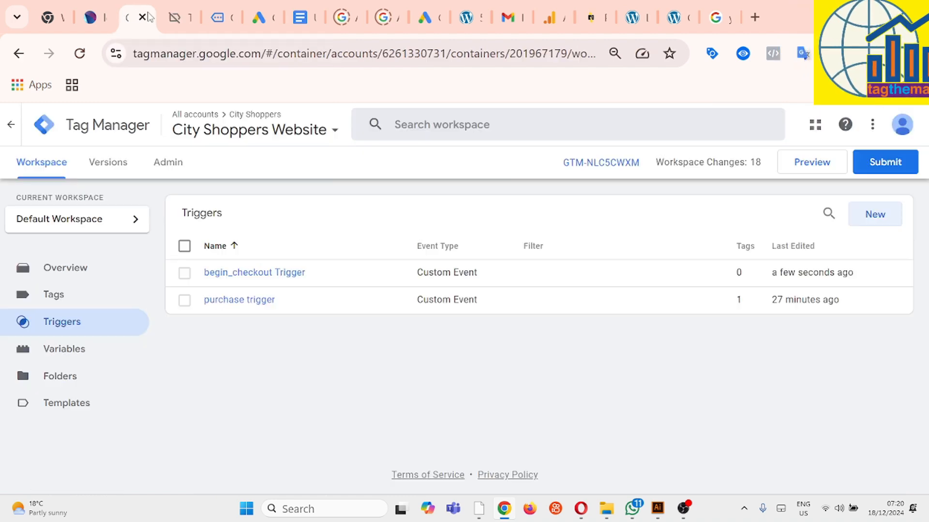
# Set up a new Custom Event trigger with add_to_cart as the event name.
pyautogui.click(875, 213)
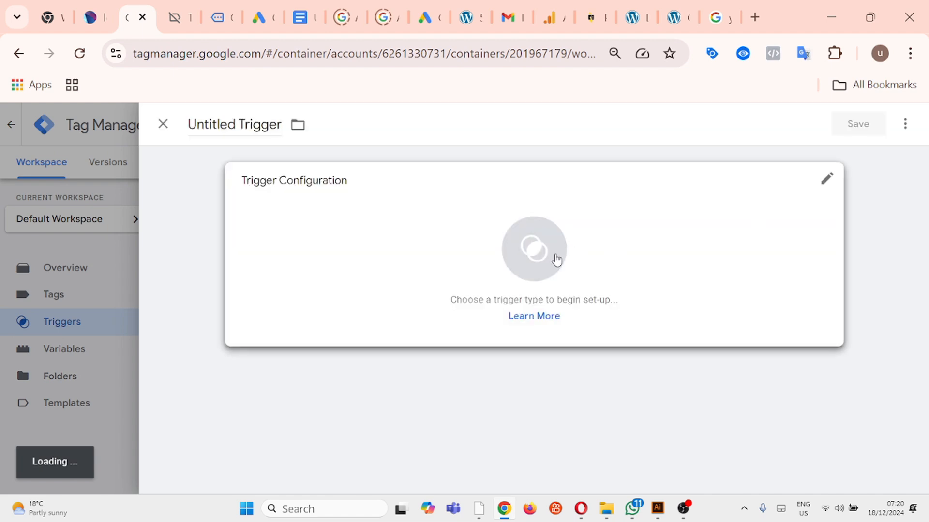
pyautogui.click(556, 260)
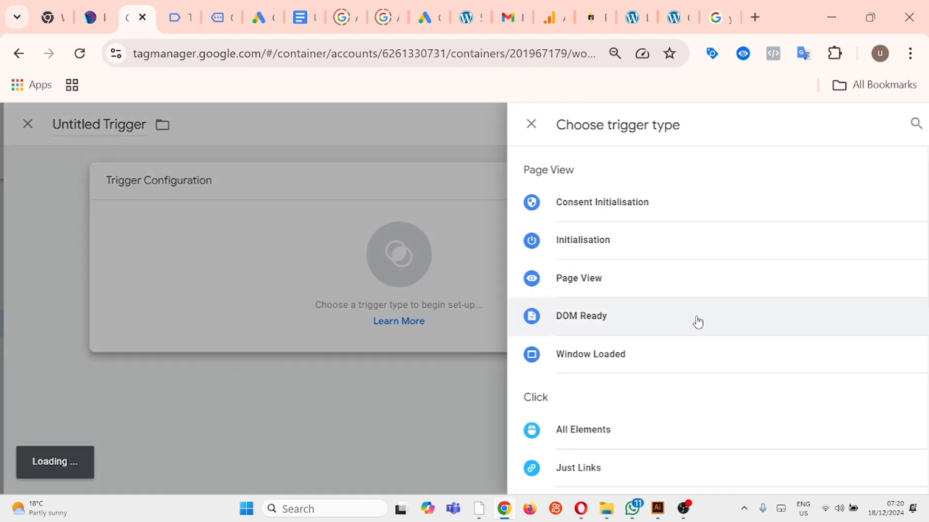
pyautogui.scroll(-5, 711, 324)
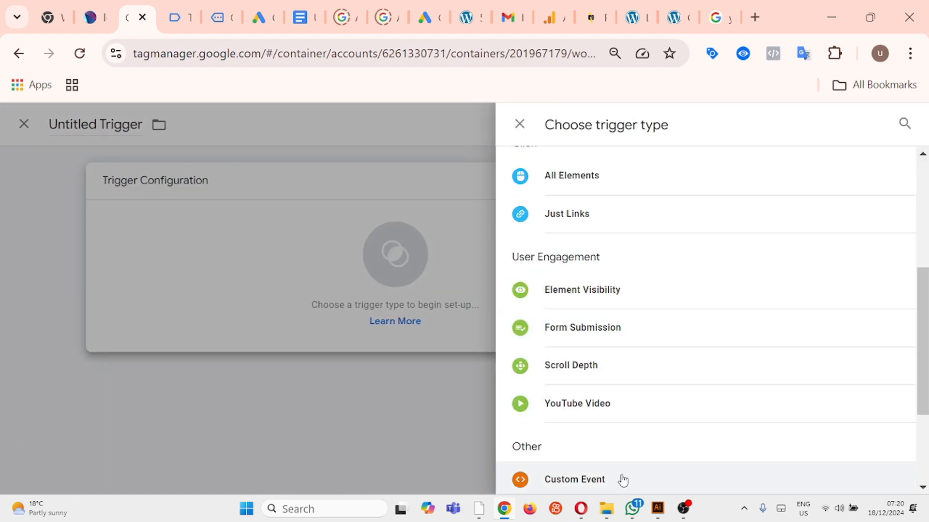
pyautogui.click(620, 479)
pyautogui.click(340, 317)
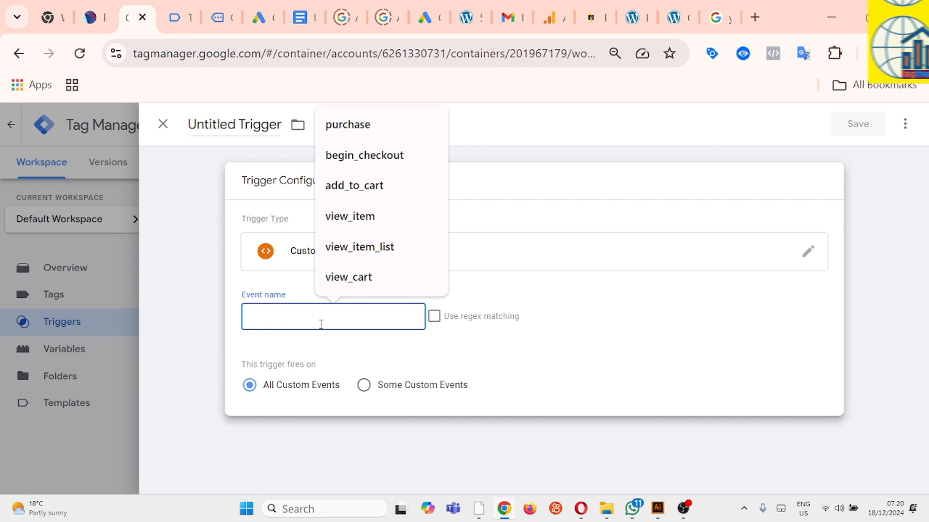
pyautogui.hotkey('ctrl', 'v')
# Name the new trigger "add_to_cart trigger" and save it.
pyautogui.moveTo(238, 125); pyautogui.dragTo(289, 135)
pyautogui.hotkey('ctrl', 'v')
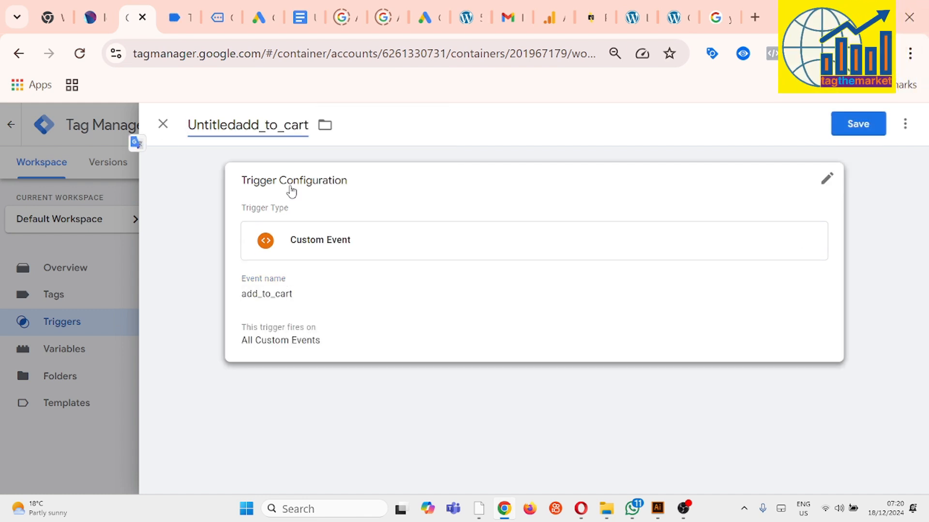
pyautogui.moveTo(235, 125); pyautogui.dragTo(183, 128)
pyautogui.press('BackSpace')
pyautogui.click(260, 125)
pyautogui.write('trig')
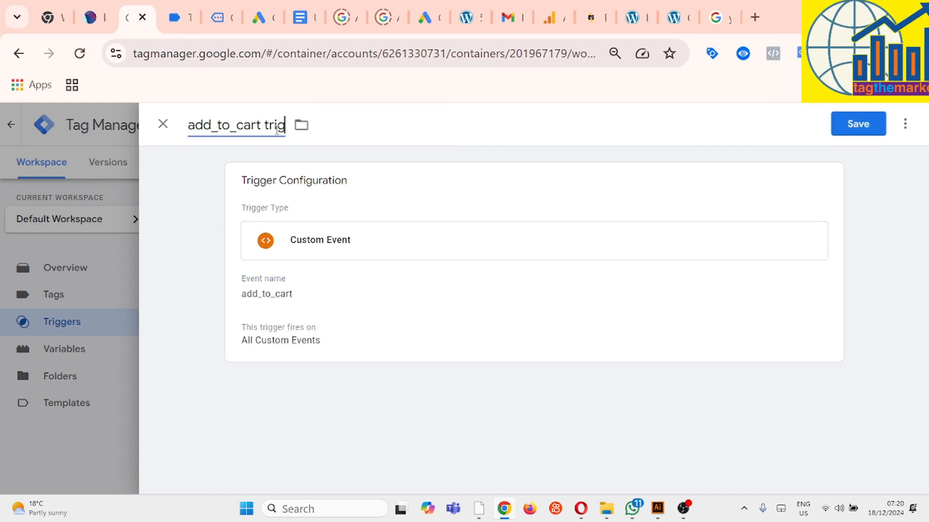
pyautogui.write('ger')
pyautogui.click(858, 123)
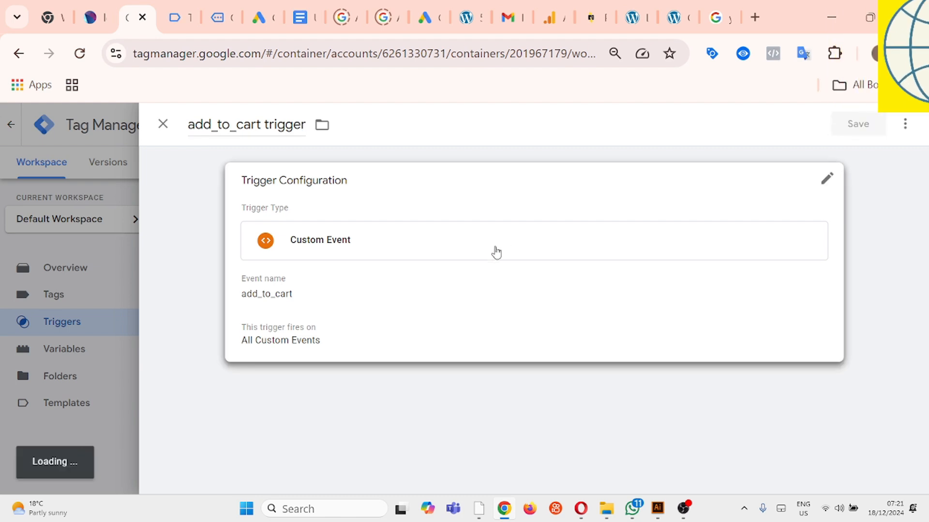
# Make a copy of the "gads - purchase tag" tag and name it "gads - add to cart tag".
pyautogui.click(112, 296)
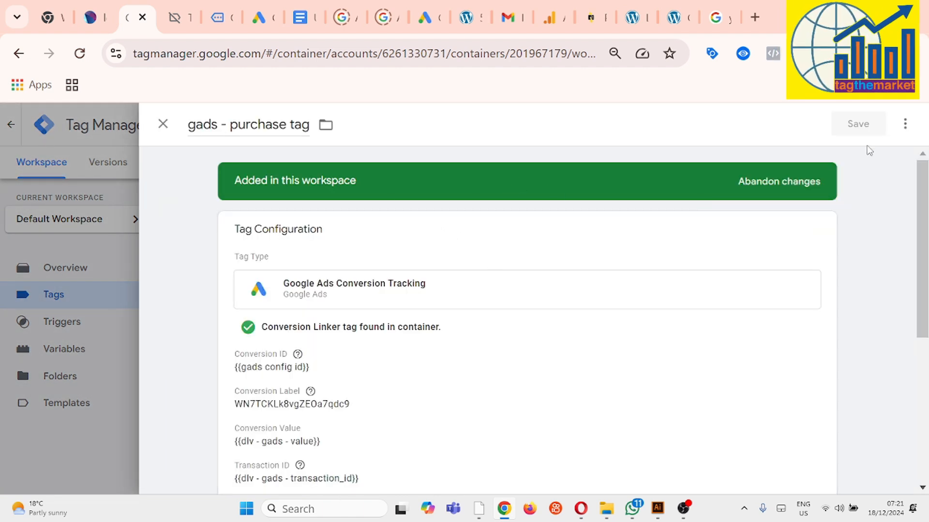
pyautogui.click(904, 129)
pyautogui.click(871, 163)
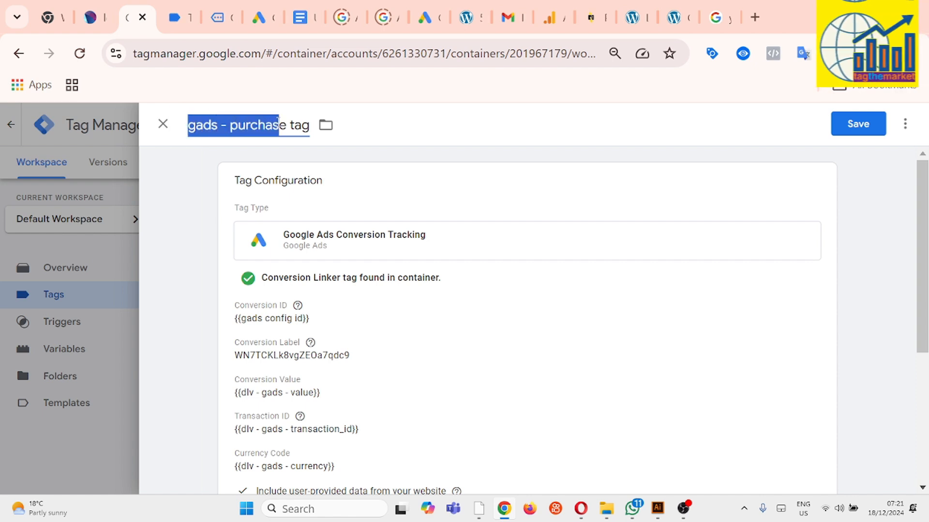
pyautogui.write('gads - add to')
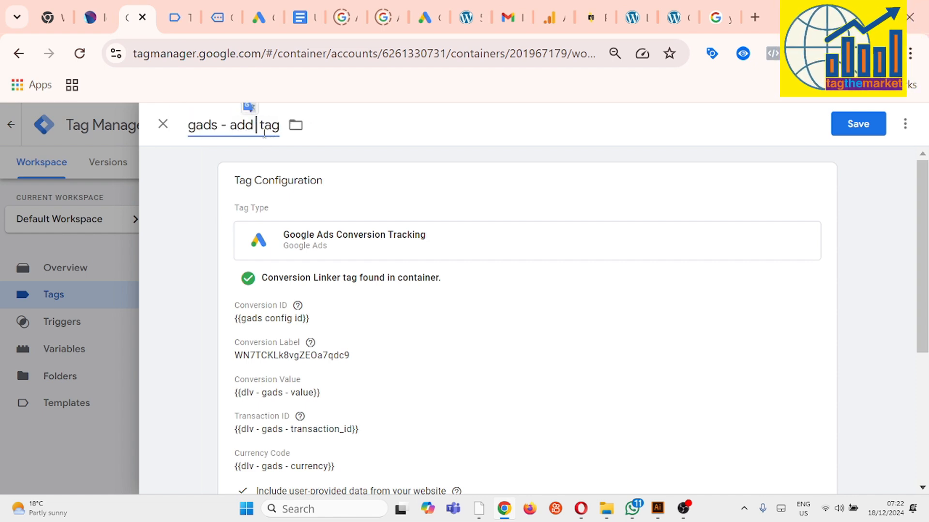
pyautogui.write(' cart t')
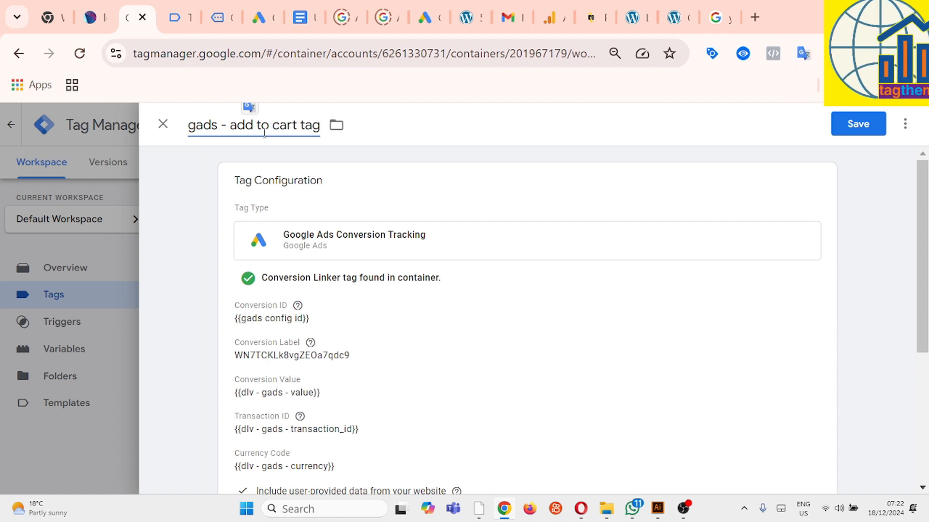
# Open the copied tag's configuration for editing and clear its Conversion Label.
pyautogui.click(458, 329)
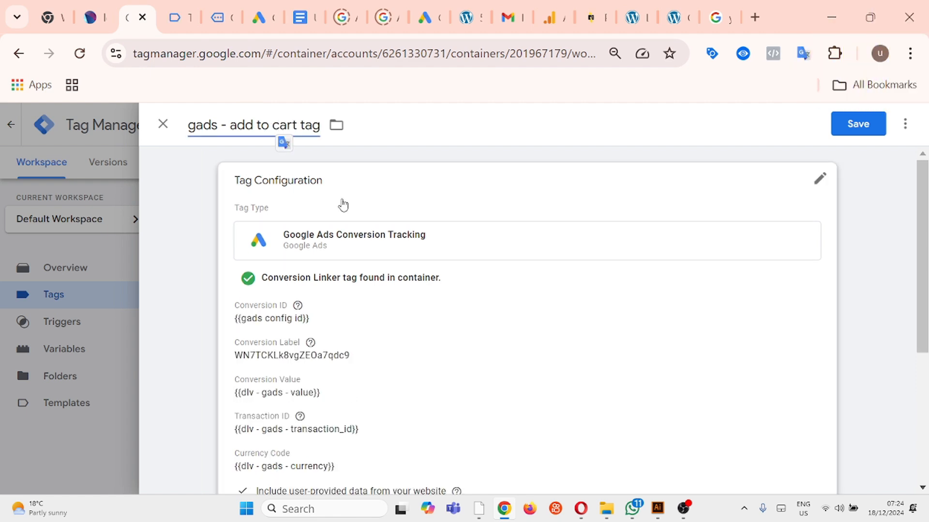
pyautogui.click(441, 348)
pyautogui.scroll(-3, 498, 349)
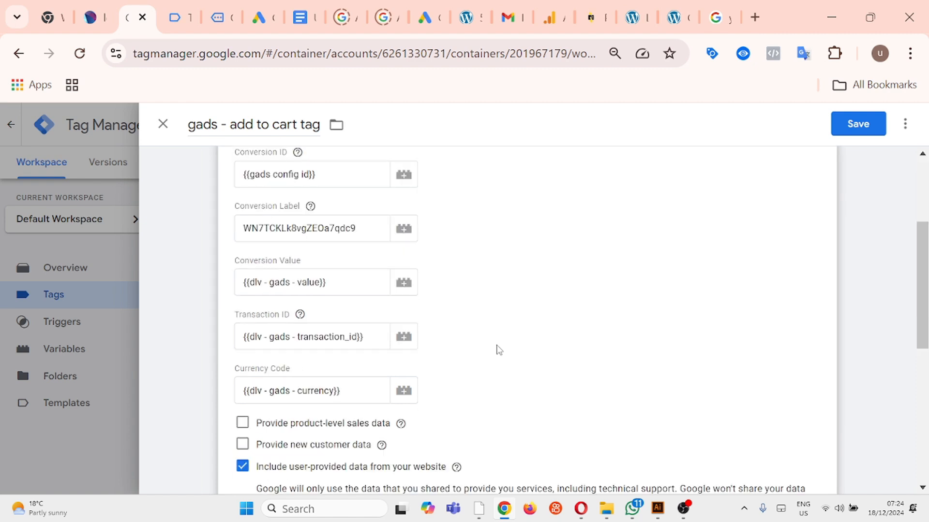
pyautogui.scroll(2, 481, 348)
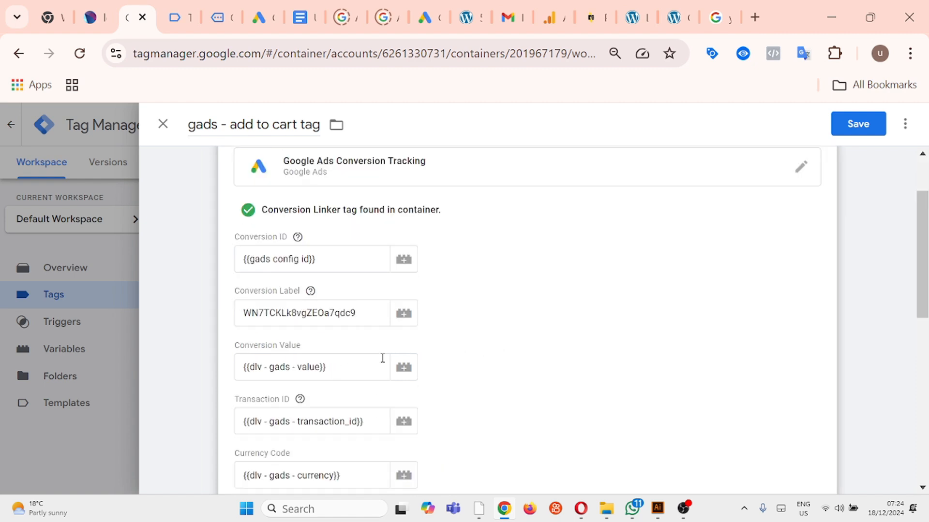
pyautogui.click(364, 314)
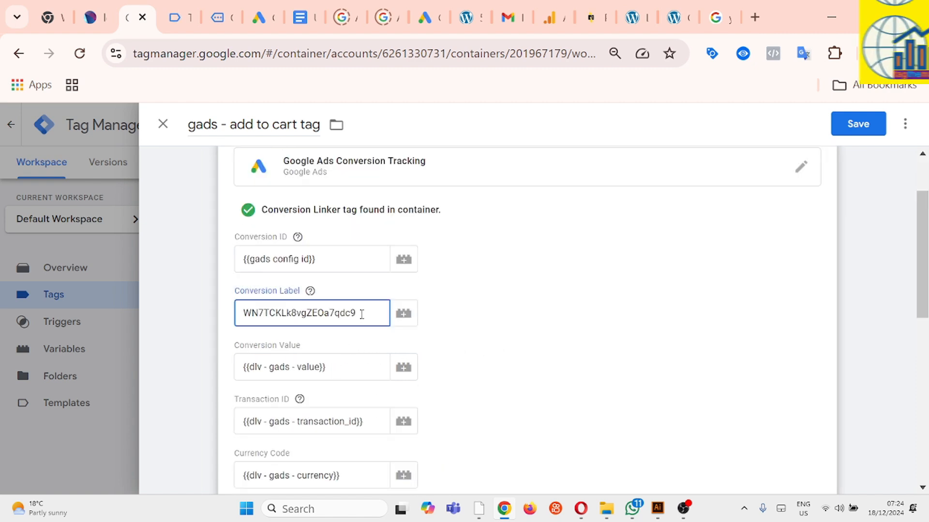
pyautogui.moveTo(362, 315); pyautogui.dragTo(199, 332)
pyautogui.click(199, 332)
pyautogui.scroll(2, 369, 315)
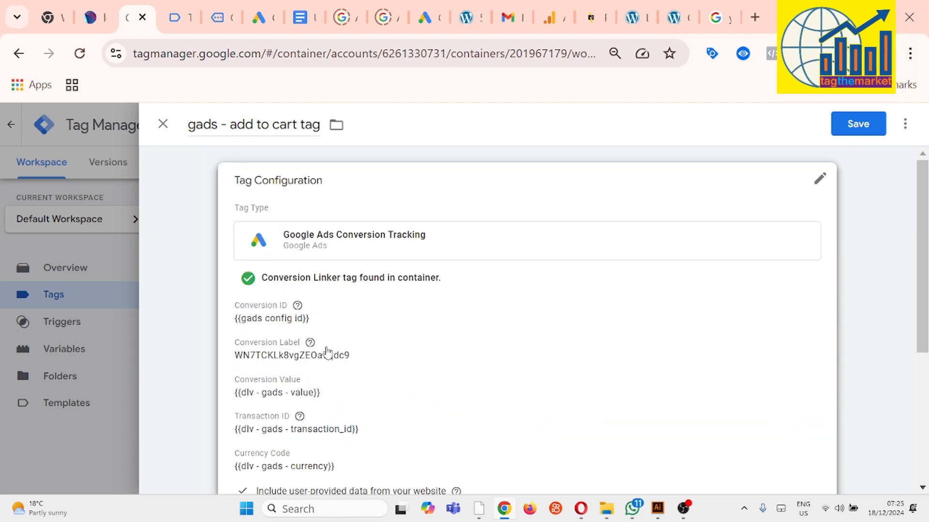
pyautogui.click(327, 352)
pyautogui.click(363, 394)
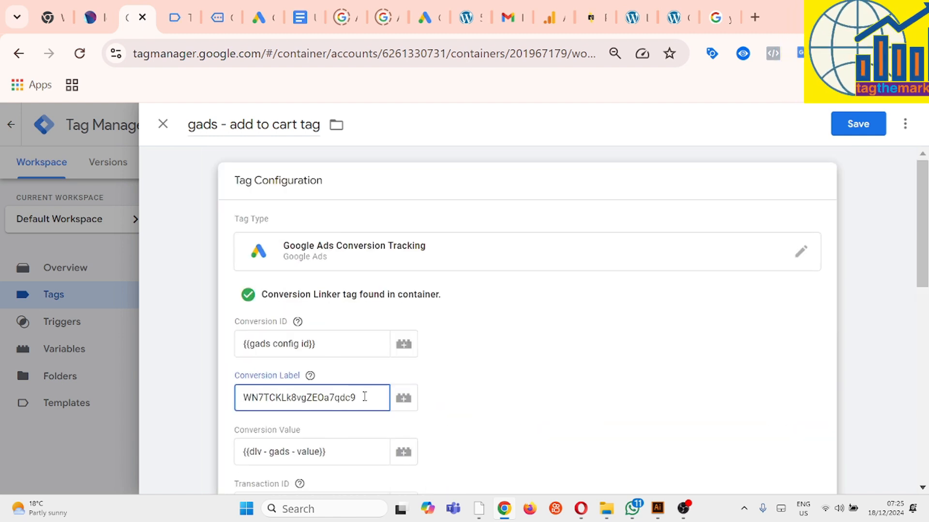
pyautogui.hotkey('ctrl', 'a')
pyautogui.press('BackSpace')
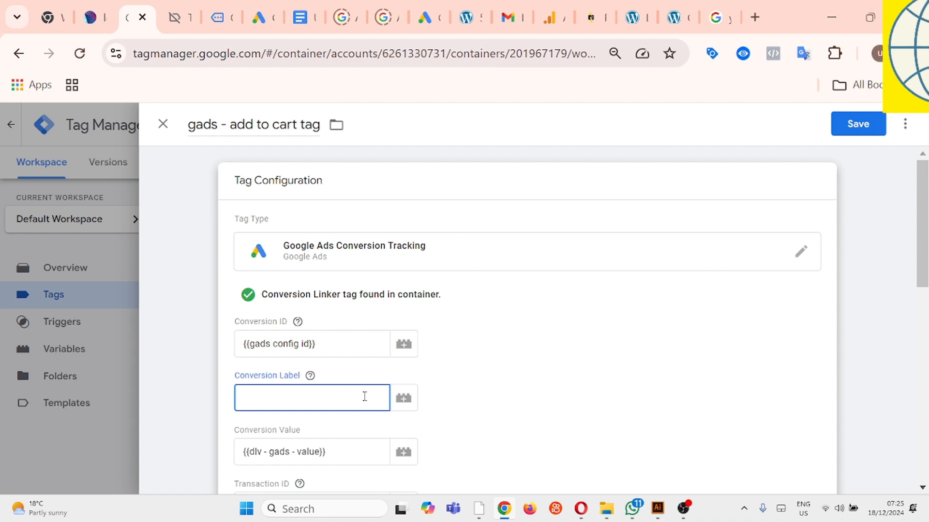
# Switch to Google Ads and finish the City Shoppers Purchase conversion setup.
pyautogui.click(270, 24)
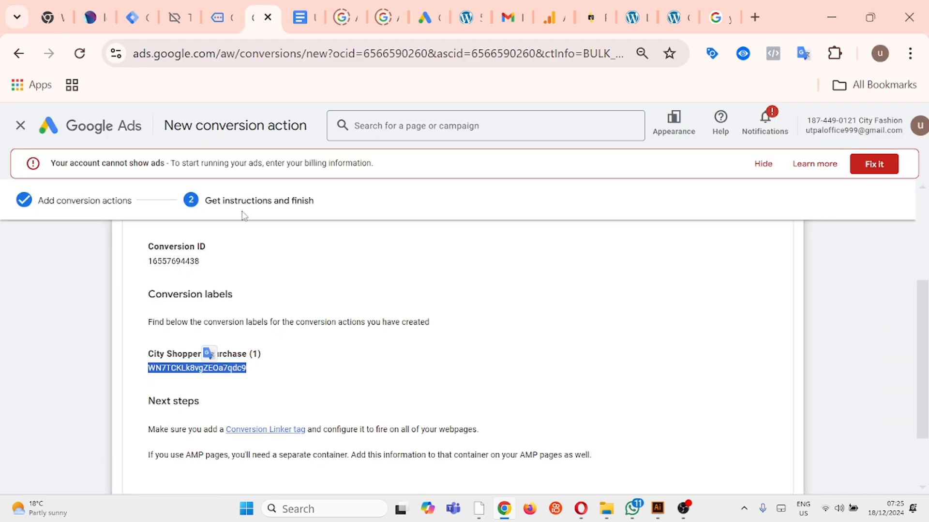
pyautogui.scroll(3, 293, 352)
pyautogui.scroll(-5, 307, 346)
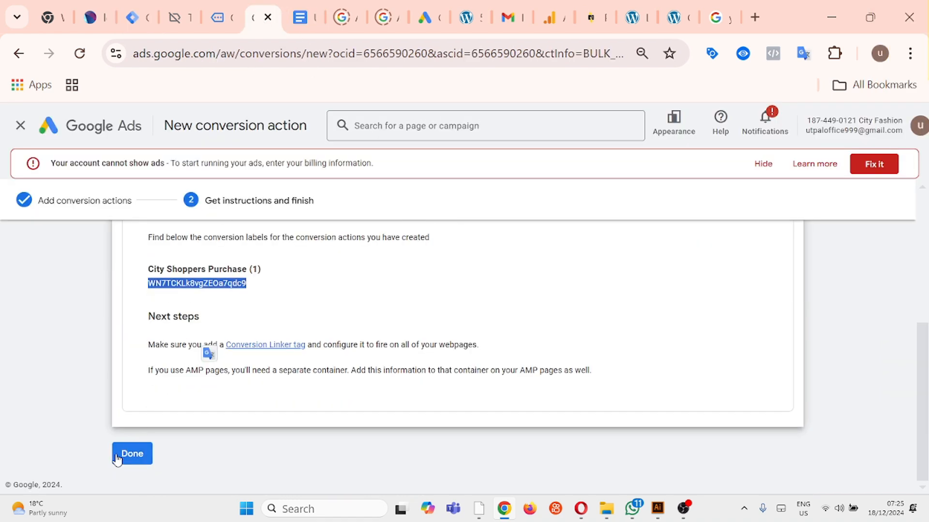
pyautogui.click(133, 455)
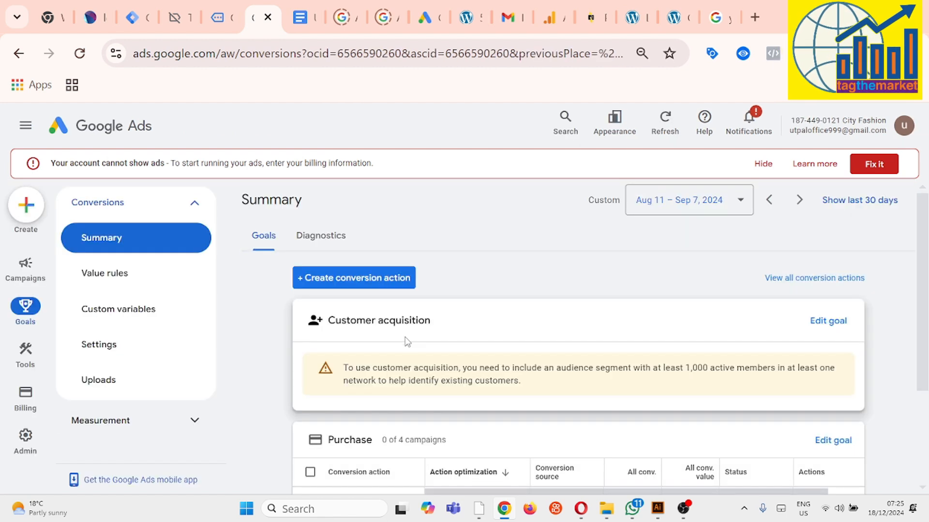
pyautogui.scroll(-3, 471, 302)
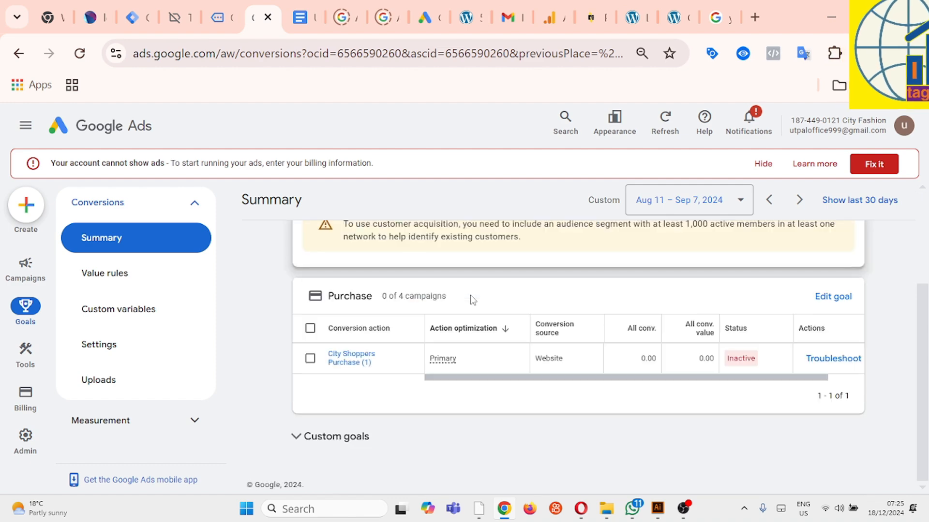
pyautogui.scroll(3, 452, 301)
pyautogui.click(391, 285)
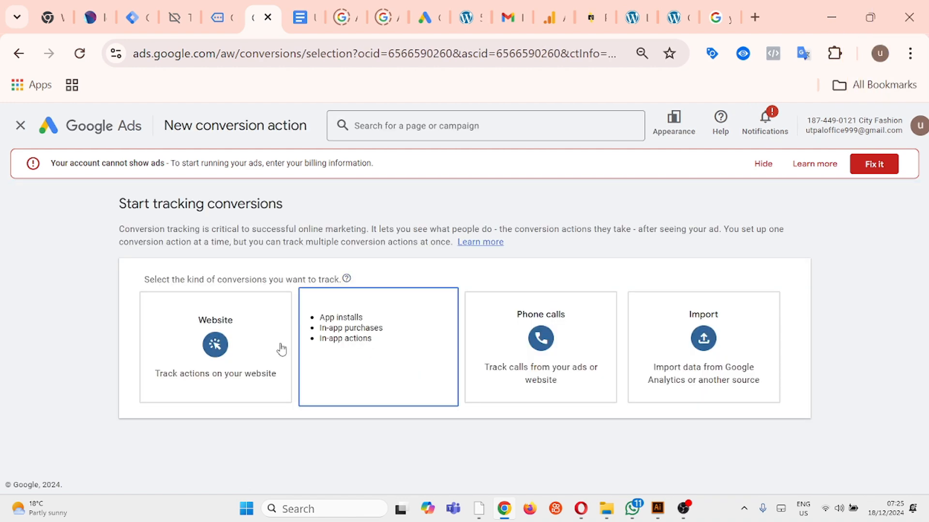
pyautogui.click(233, 340)
pyautogui.click(267, 346)
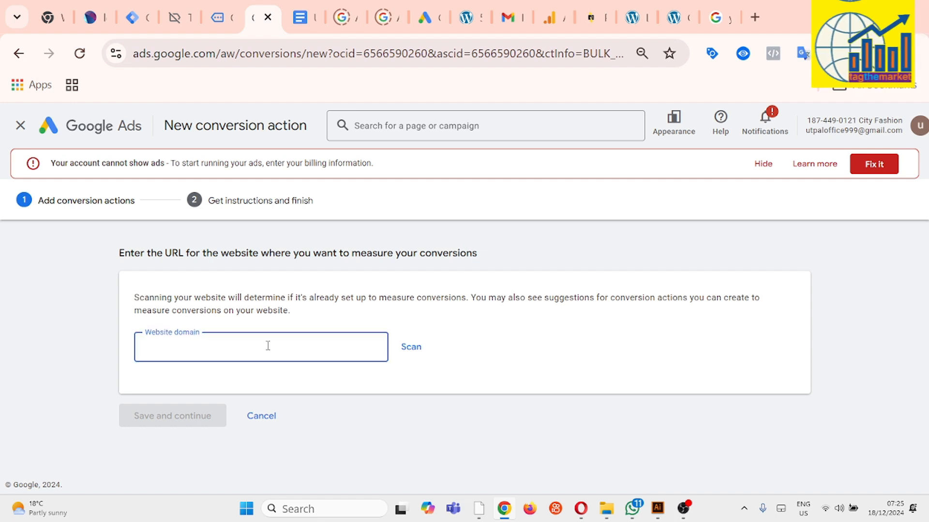
pyautogui.click(675, 17)
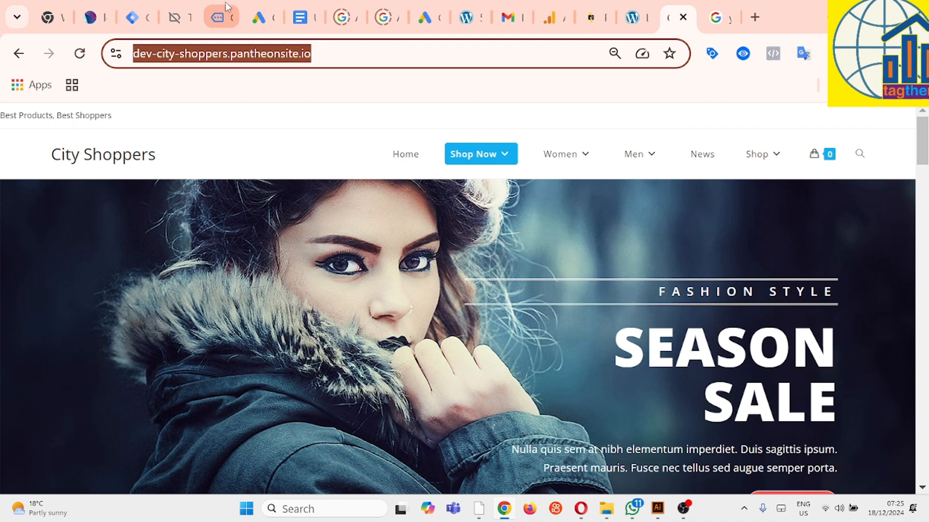
pyautogui.click(260, 16)
pyautogui.write('https://dev-city-shoppers.pantheonsite.io/')
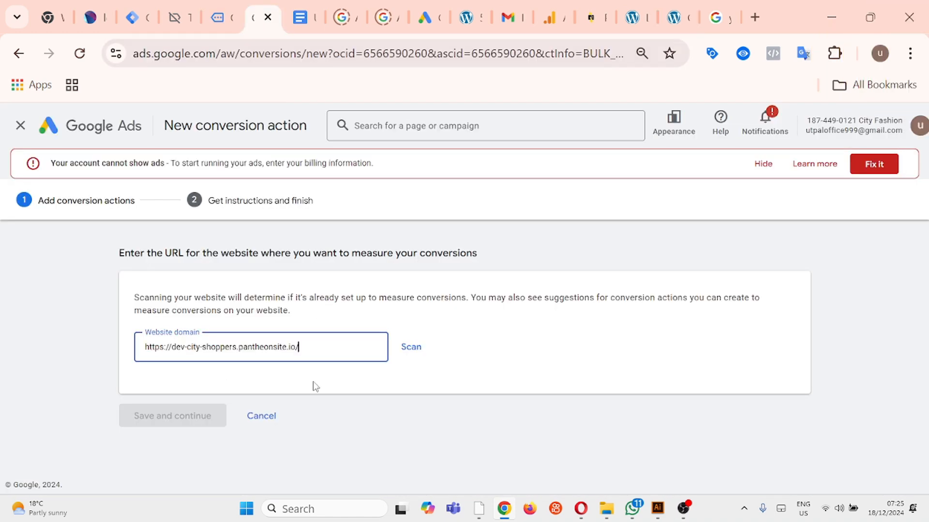
pyautogui.click(411, 346)
# Add a conversion action manually and set its goal category to Add to cart.
pyautogui.scroll(-6, 423, 347)
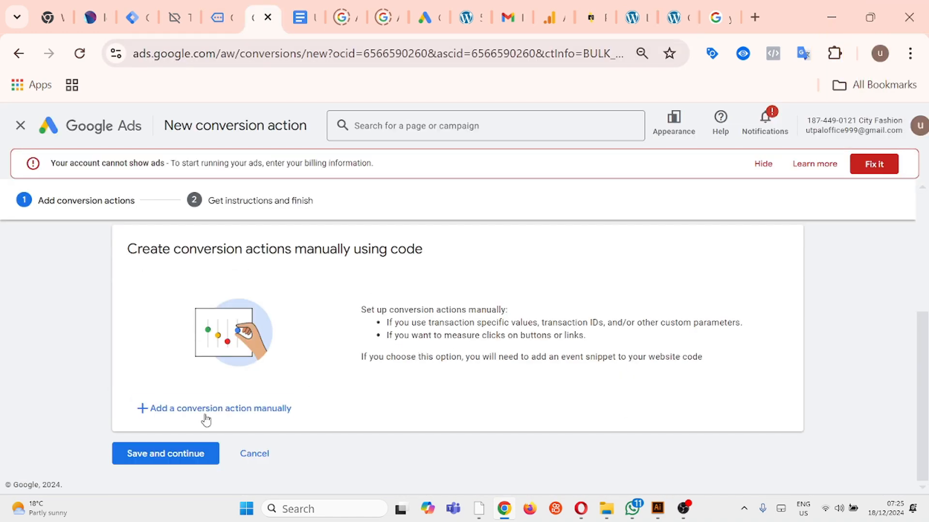
pyautogui.click(184, 421)
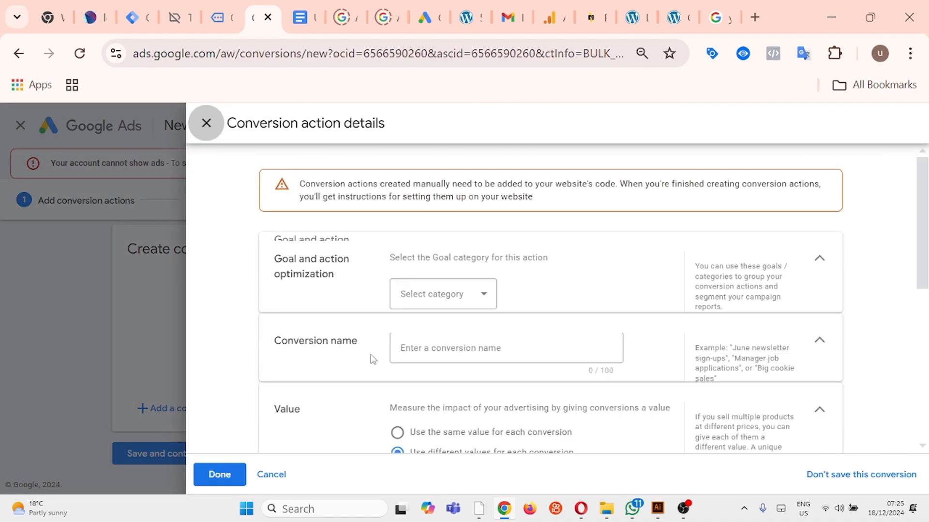
pyautogui.click(485, 290)
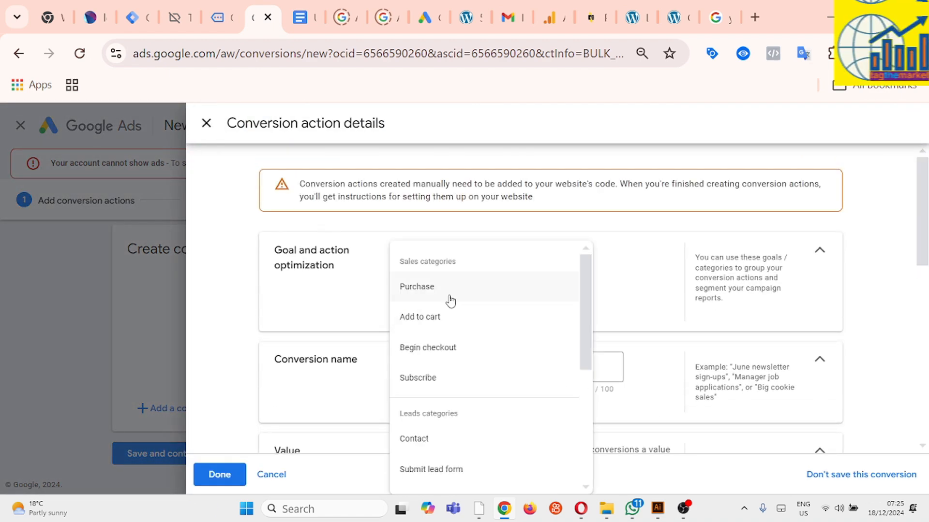
pyautogui.click(469, 327)
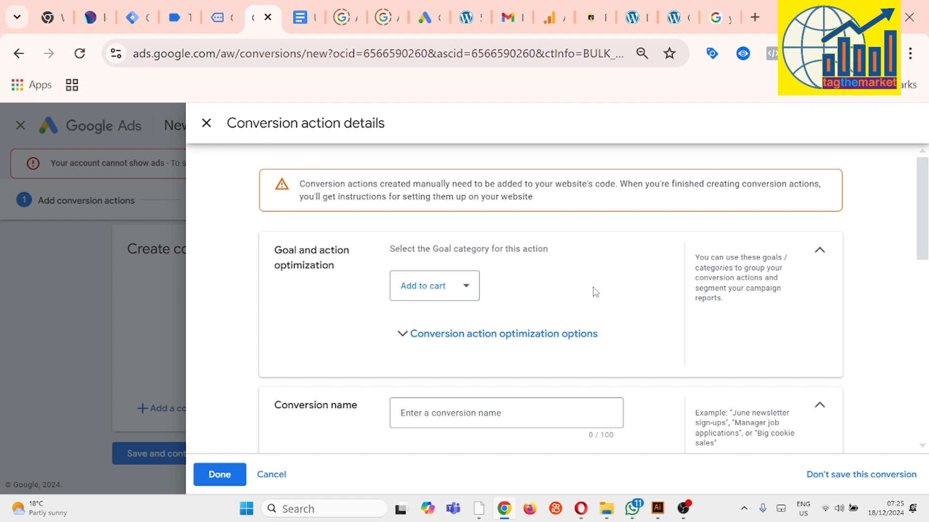
# Name the conversion action "City Shoppers - add to cart", finish its details and save it.
pyautogui.scroll(-2, 606, 295)
pyautogui.click(490, 329)
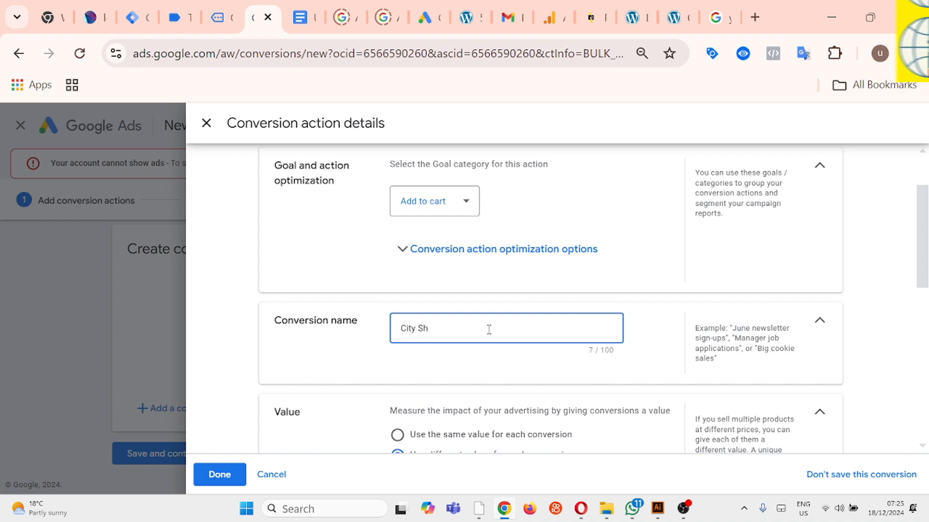
pyautogui.write('- a')
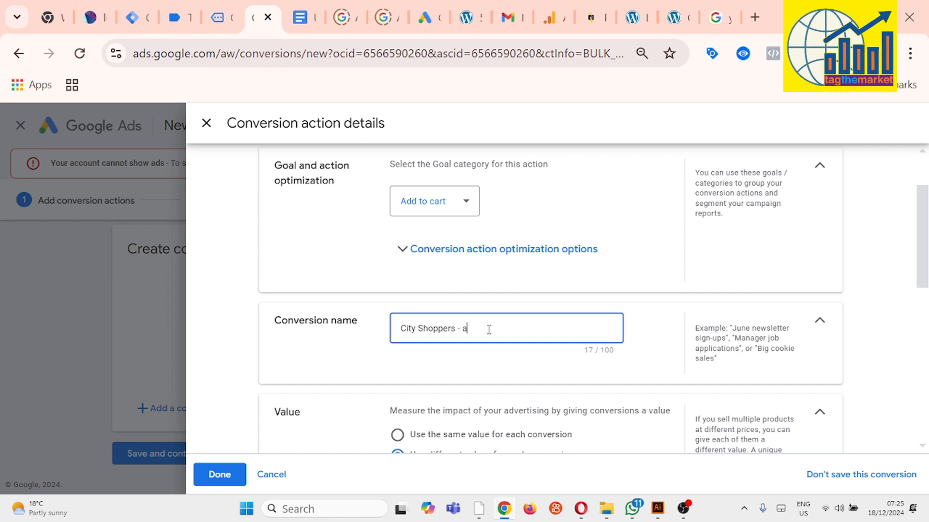
pyautogui.write('dd to cart')
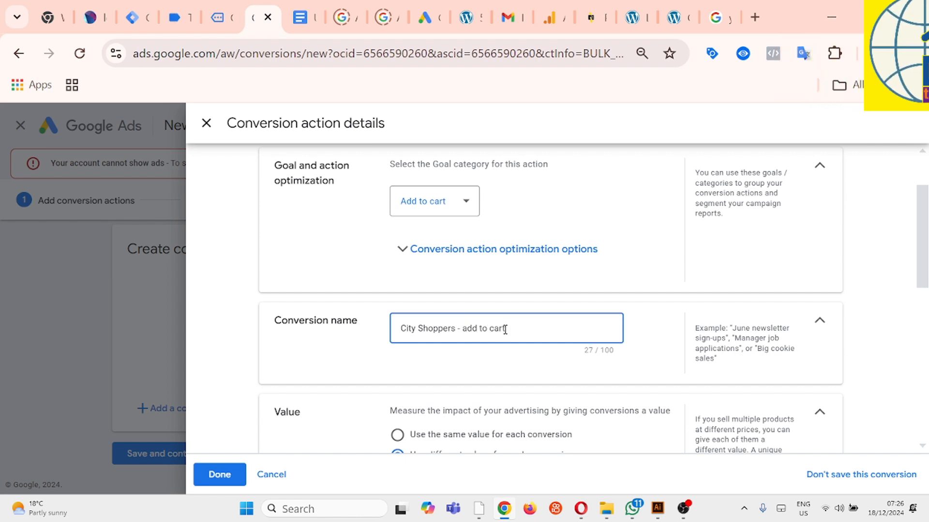
pyautogui.scroll(-3, 505, 330)
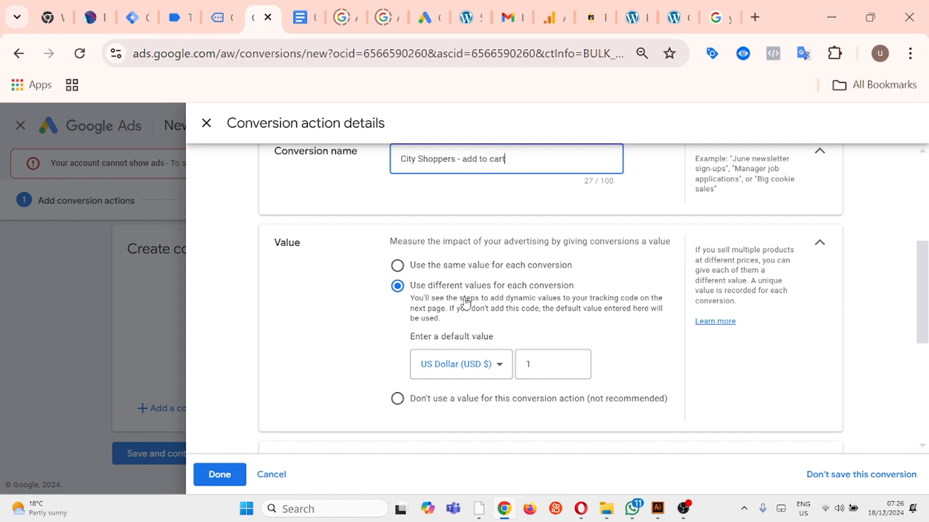
pyautogui.scroll(-3, 457, 315)
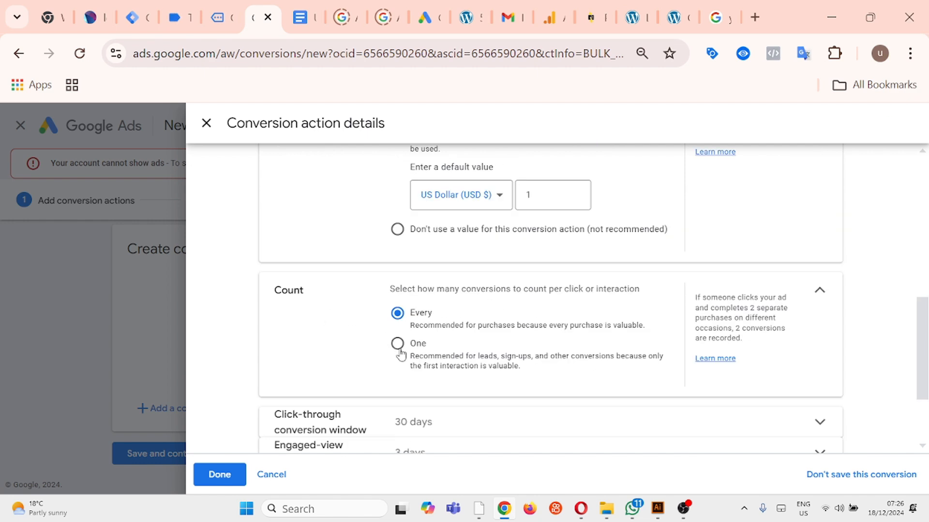
pyautogui.scroll(-2, 416, 358)
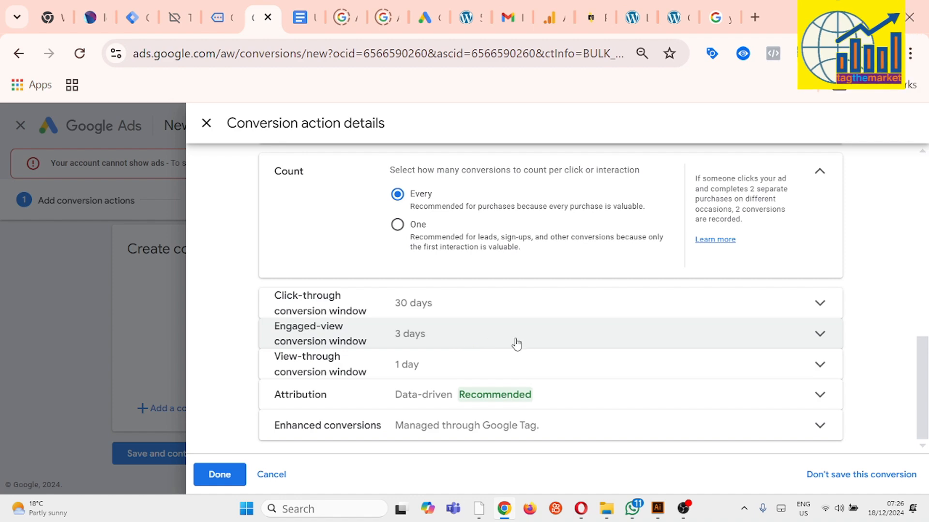
pyautogui.click(205, 473)
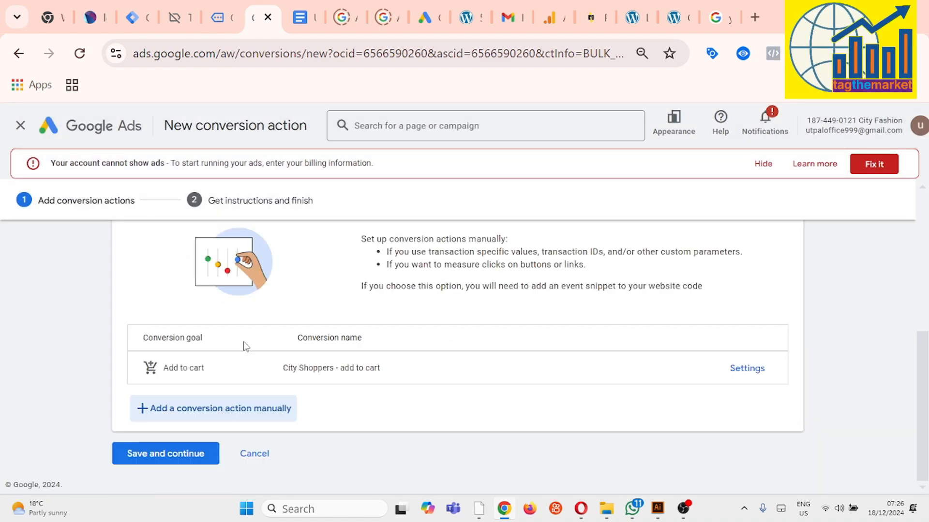
pyautogui.click(193, 454)
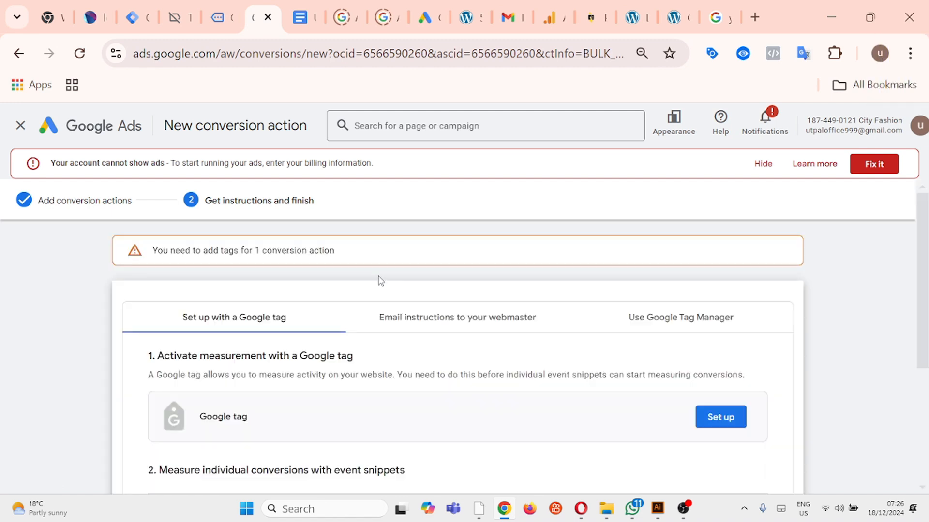
# Copy the conversion label from the Google Tag Manager instructions into the gads - add to cart tag's Conversion Label: MWsvCO_o9PgZEOa7qdc9.
pyautogui.click(662, 318)
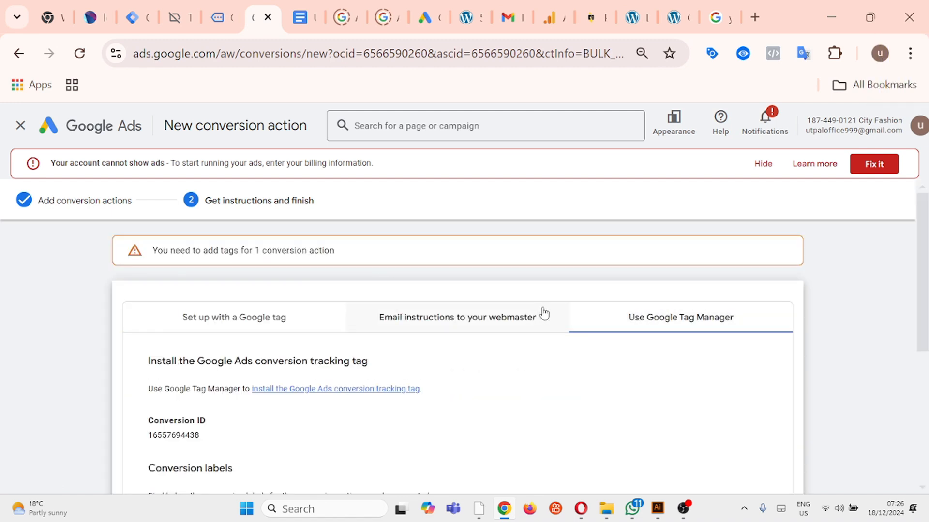
pyautogui.scroll(-5, 452, 328)
pyautogui.scroll(2, 369, 348)
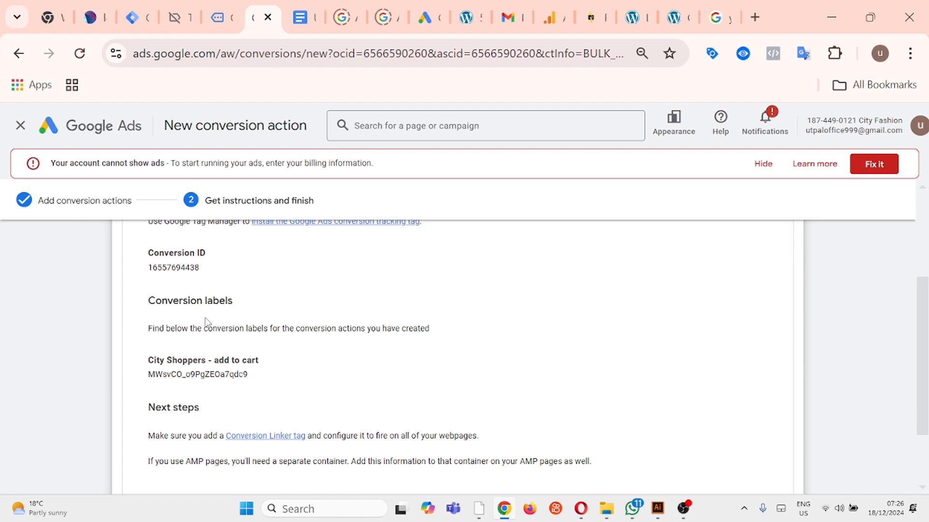
pyautogui.doubleClick(185, 376)
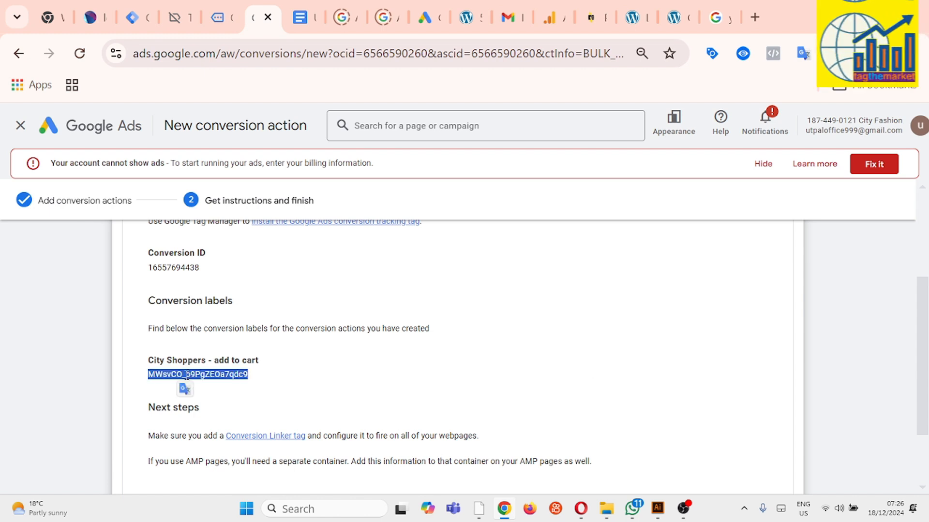
pyautogui.click(132, 19)
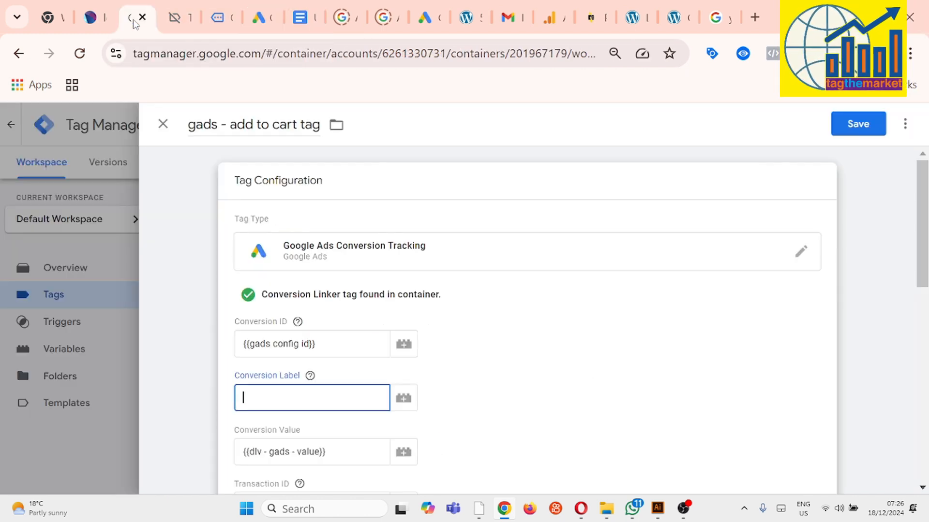
pyautogui.write('MWsvCO_o9PgZEOa7qdc9')
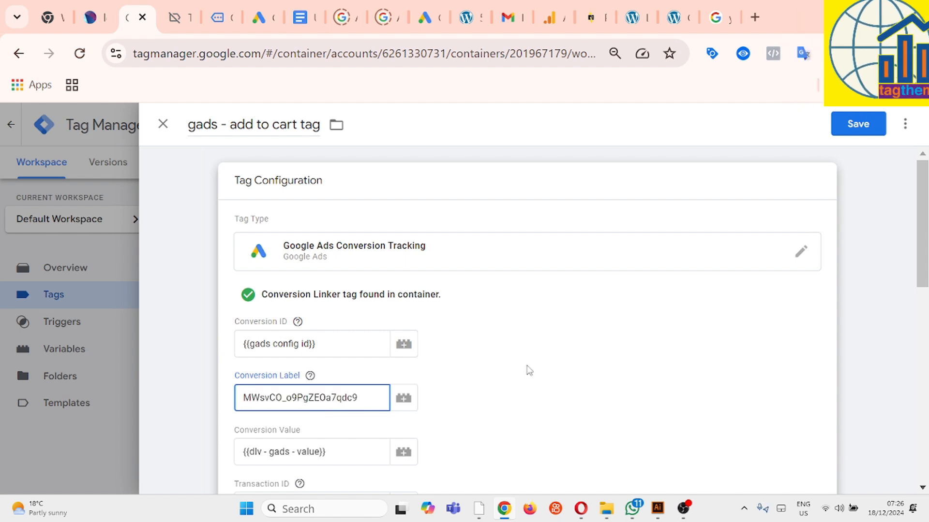
# Replace the tag's purchase trigger with the add_to_cart trigger and save the tag.
pyautogui.scroll(-10, 529, 370)
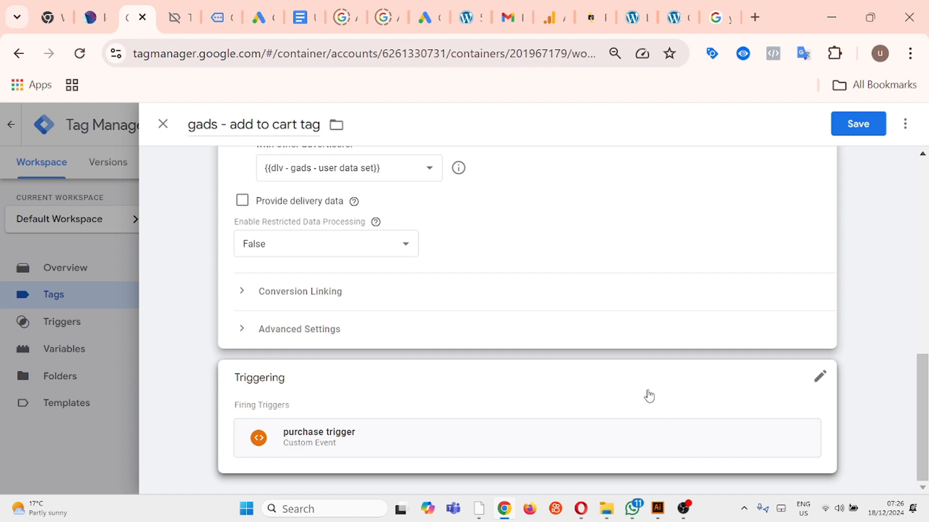
pyautogui.click(820, 376)
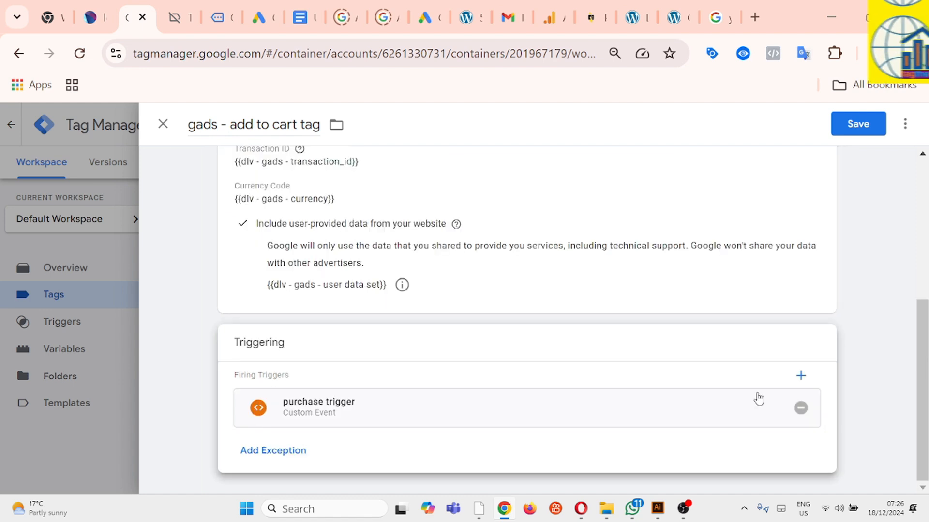
pyautogui.click(799, 409)
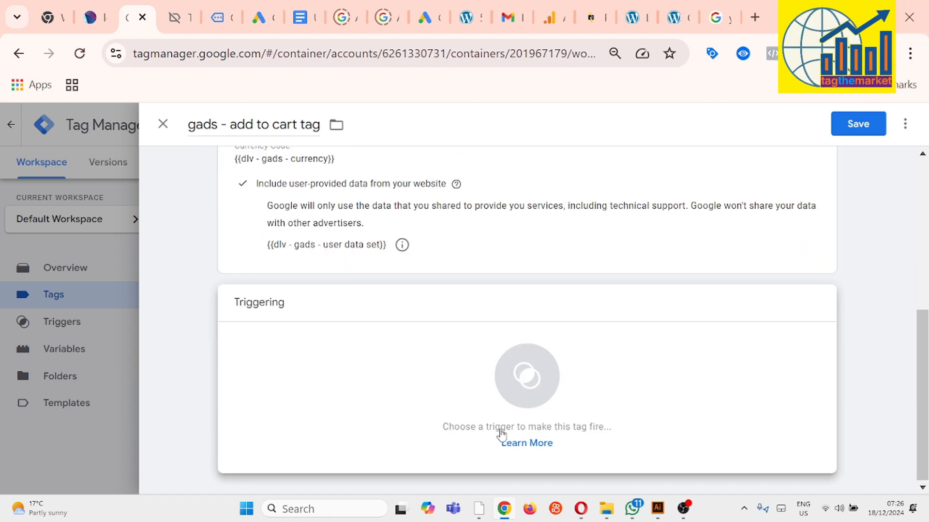
pyautogui.click(531, 384)
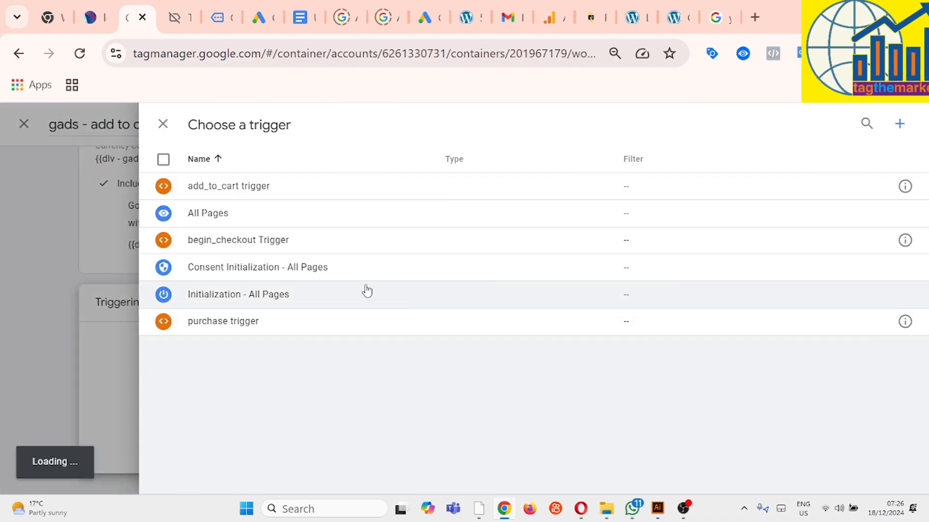
pyautogui.click(283, 193)
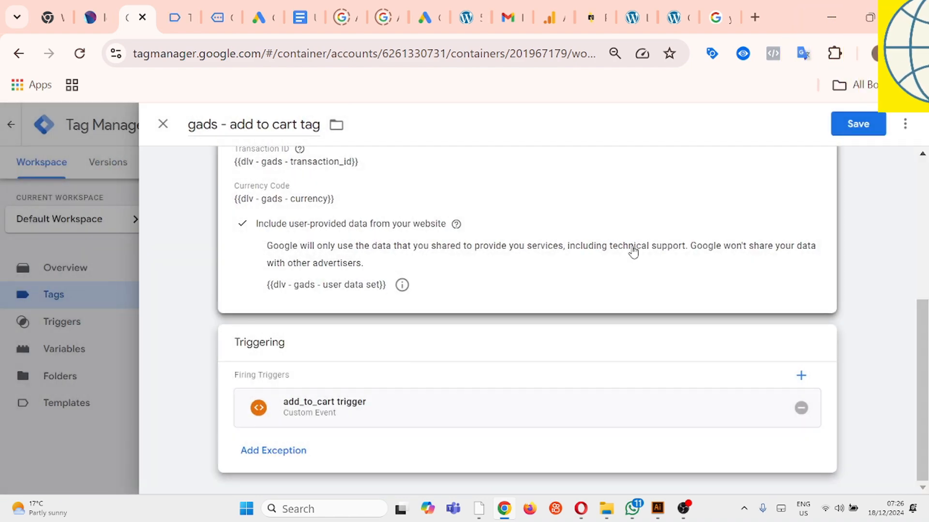
pyautogui.scroll(5, 631, 251)
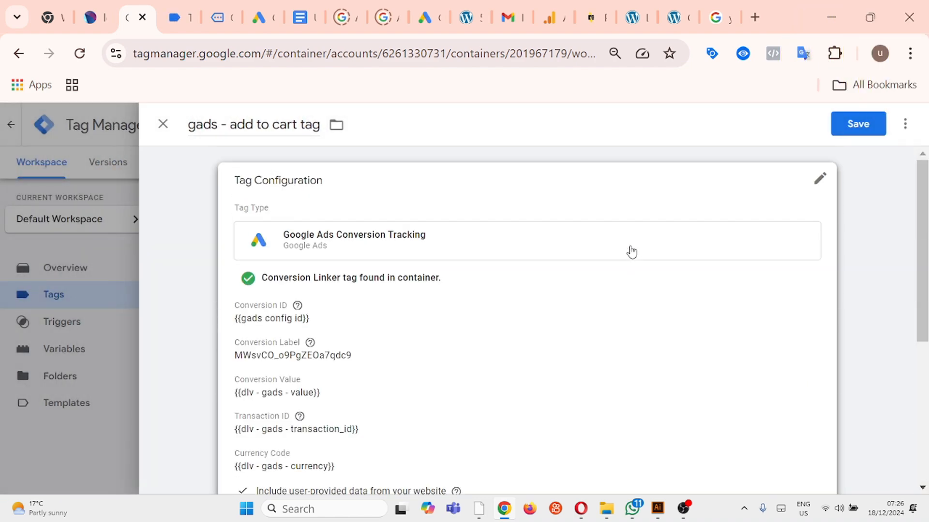
pyautogui.click(857, 124)
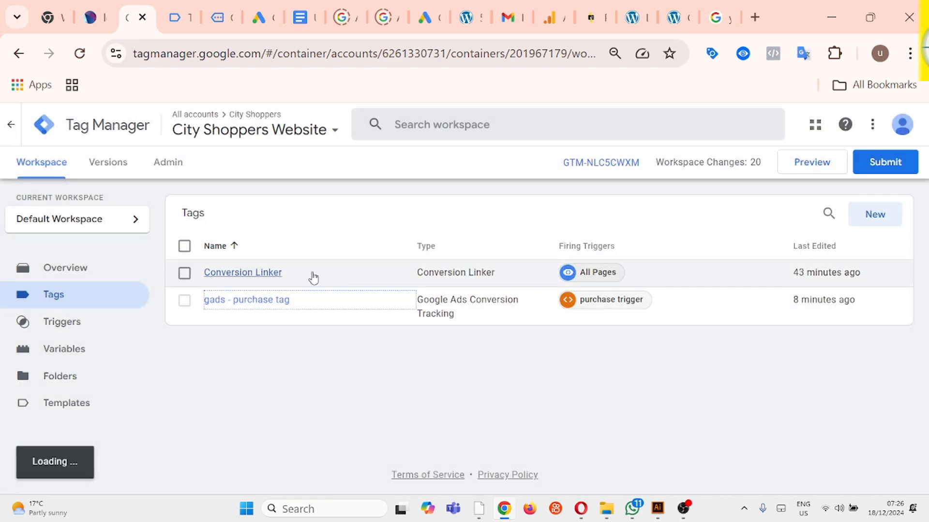
# Copy the gads - purchase tag and rename the copy "gads - begin checkout tag".
pyautogui.click(184, 338)
pyautogui.click(245, 337)
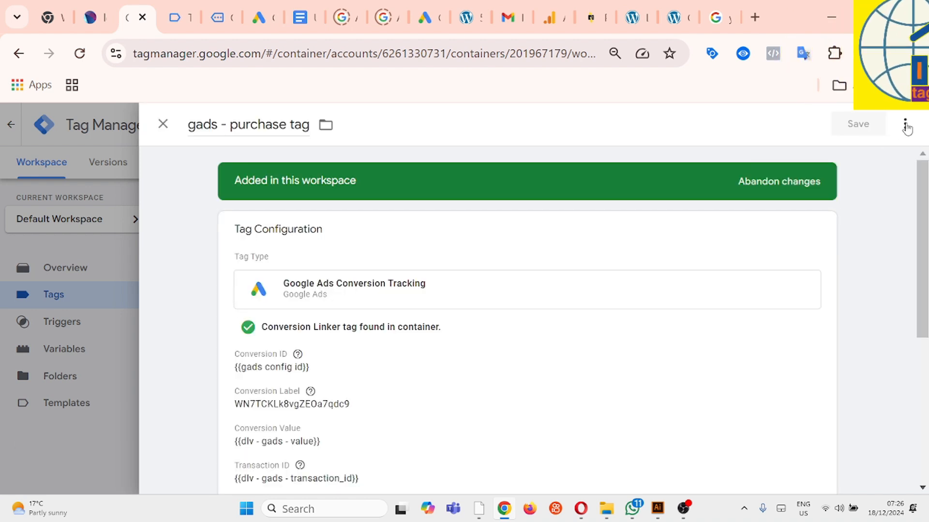
pyautogui.click(905, 125)
pyautogui.click(856, 153)
pyautogui.moveTo(232, 127); pyautogui.dragTo(163, 144)
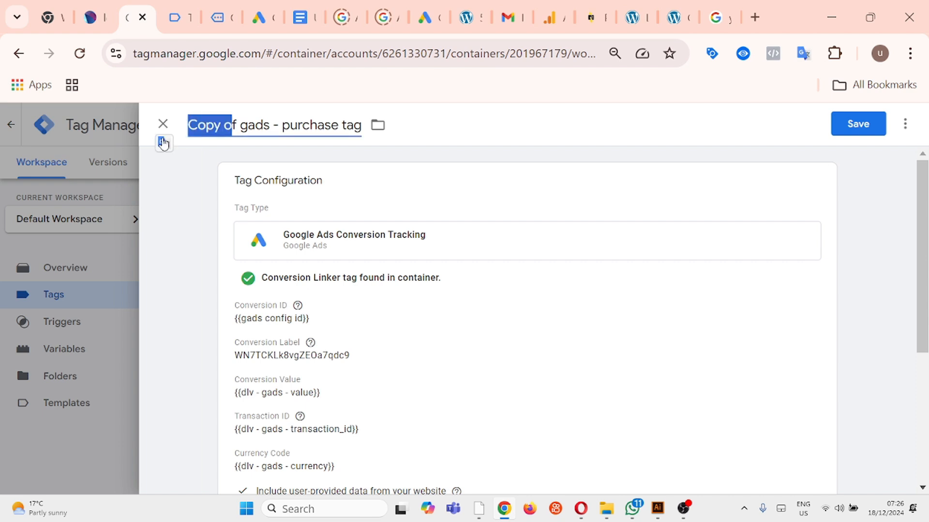
pyautogui.press('Delete')
pyautogui.press('Delete')
pyautogui.press('Delete')
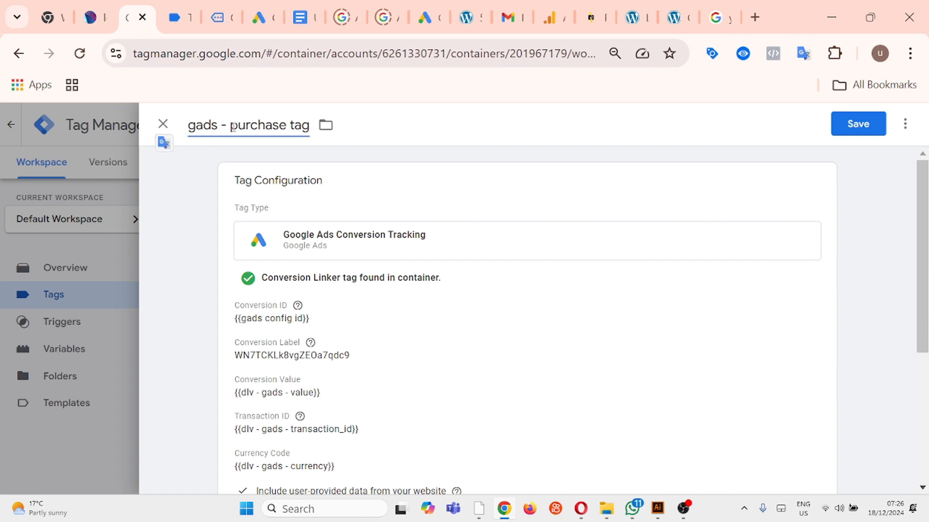
pyautogui.moveTo(284, 128); pyautogui.dragTo(286, 129)
pyautogui.write('begi')
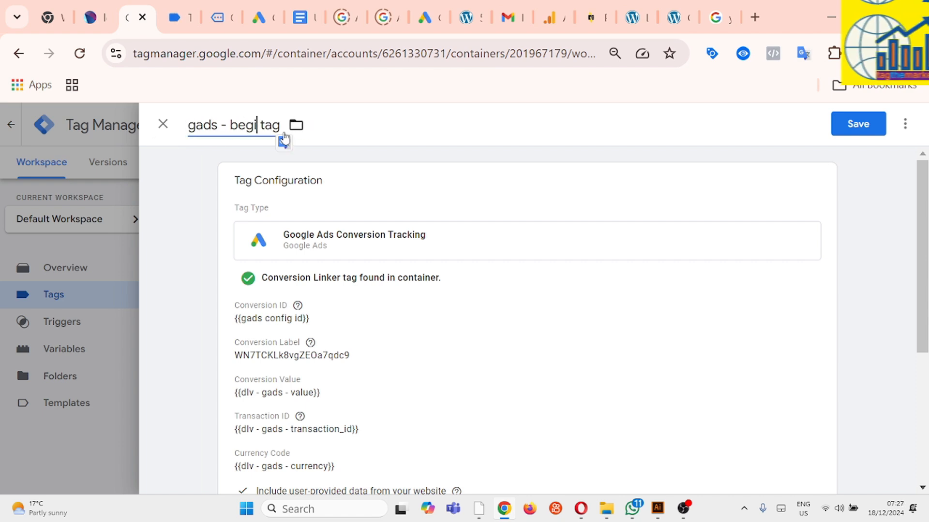
pyautogui.write('n che')
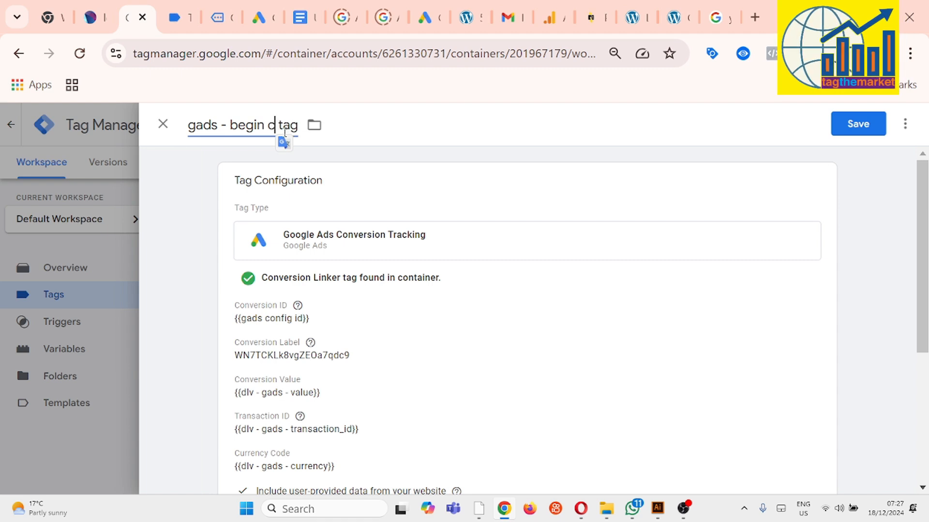
pyautogui.write('ckout')
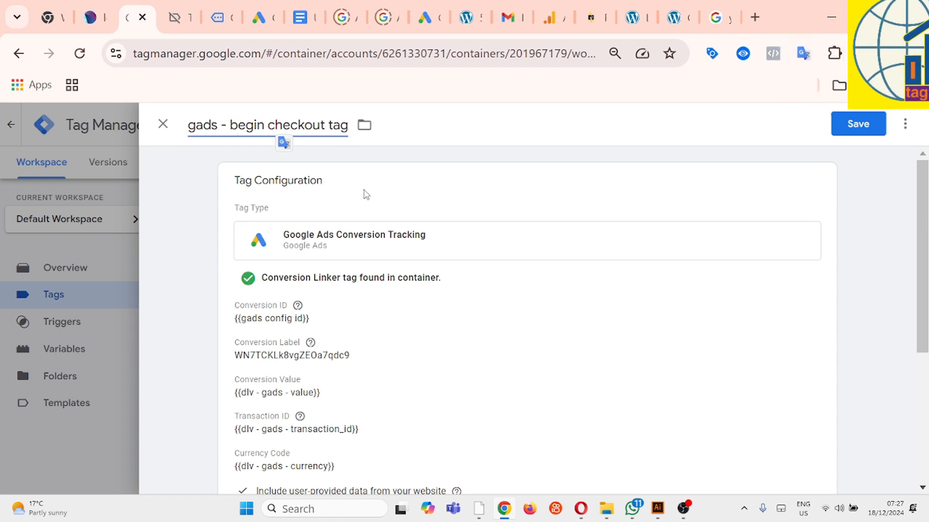
# Open the begin checkout tag's configuration for editing and clear its Conversion Label.
pyautogui.scroll(-2, 520, 321)
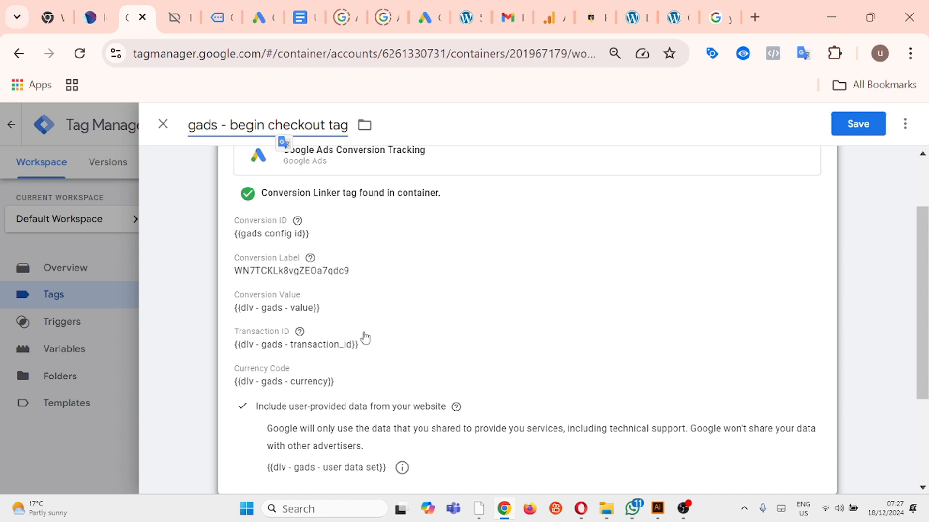
pyautogui.click(395, 319)
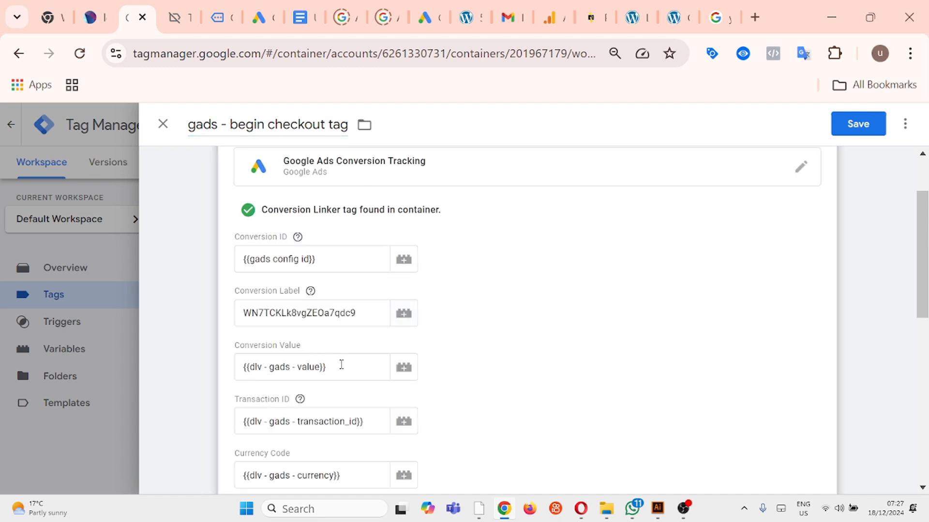
pyautogui.click(364, 314)
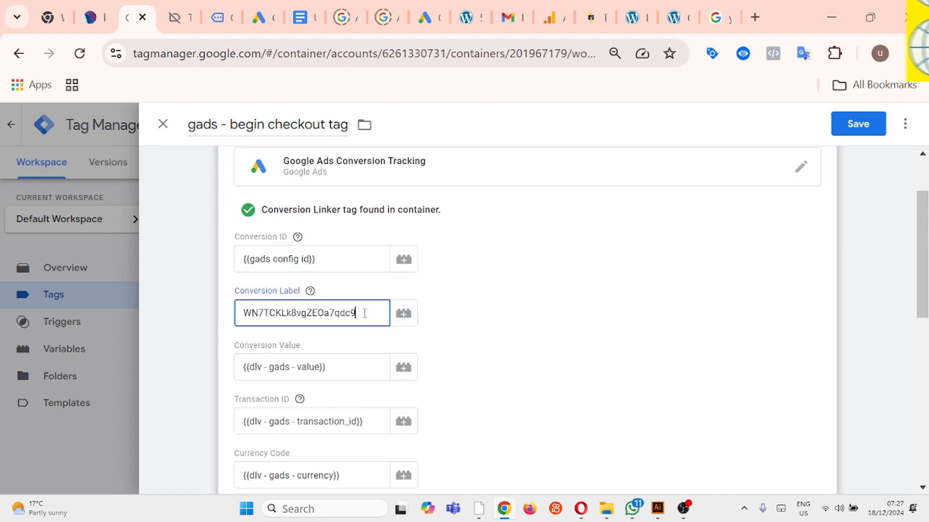
pyautogui.press('BackSpace')
pyautogui.press('BackSpace')
pyautogui.press('BackSpace')
pyautogui.press('BackSpace')
pyautogui.press('BackSpace')
pyautogui.press('BackSpace')
pyautogui.press('BackSpace')
pyautogui.press('BackSpace')
pyautogui.press('BackSpace')
pyautogui.press('BackSpace')
pyautogui.press('BackSpace')
pyautogui.press('BackSpace')
pyautogui.press('BackSpace')
pyautogui.press('BackSpace')
pyautogui.press('BackSpace')
pyautogui.press('BackSpace')
pyautogui.press('BackSpace')
pyautogui.press('BackSpace')
pyautogui.press('BackSpace')
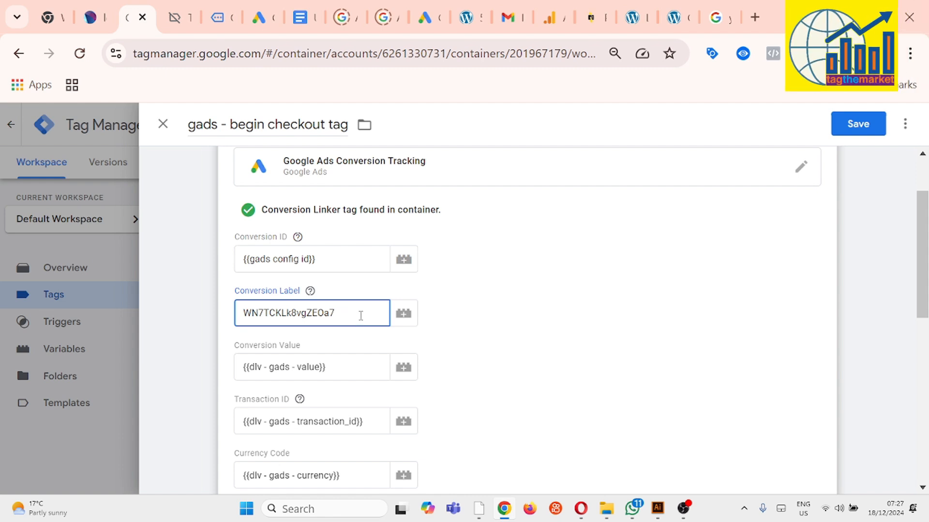
# Switch to Google Ads and finish the City Shoppers add to cart conversion setup.
pyautogui.click(255, 26)
pyautogui.scroll(-2, 180, 363)
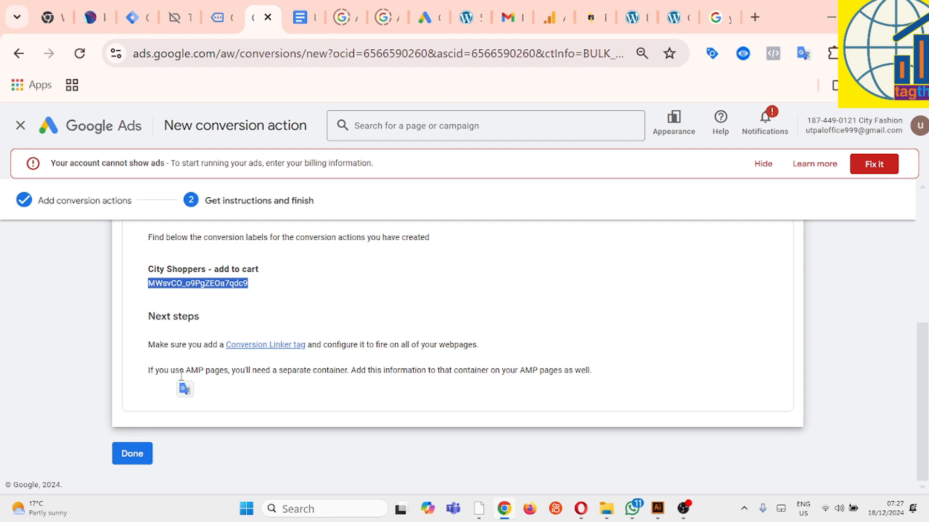
pyautogui.click(132, 454)
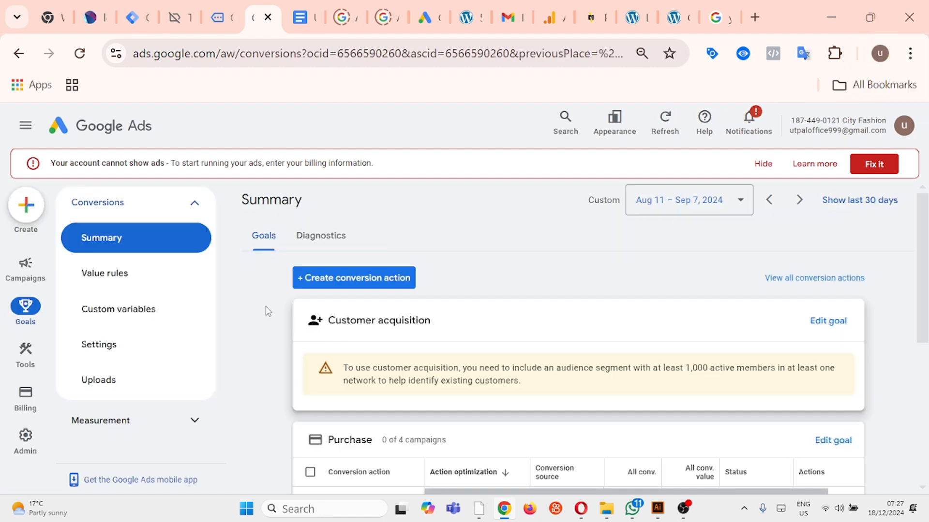
# Start a new website conversion action and scan the domain dev-city-shoppers.pantheonsite.io, copied from the open shop site.
pyautogui.click(364, 278)
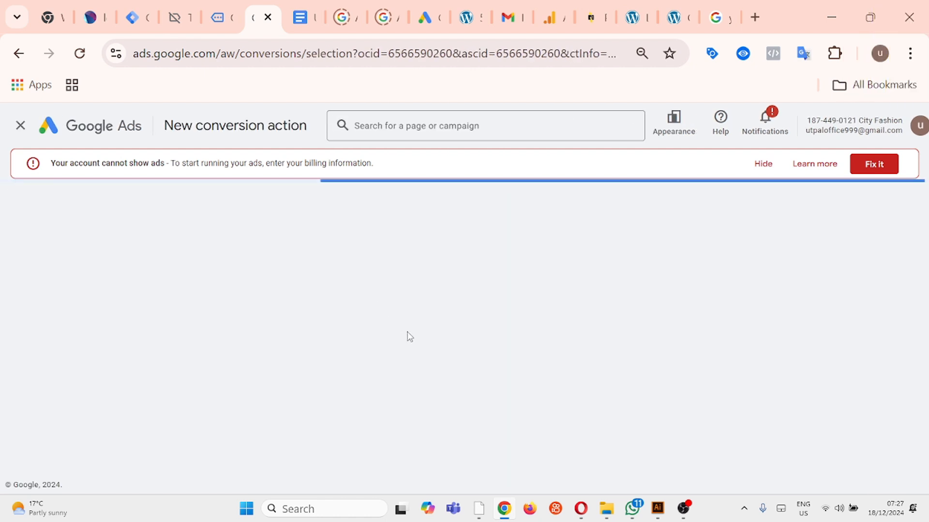
pyautogui.click(239, 338)
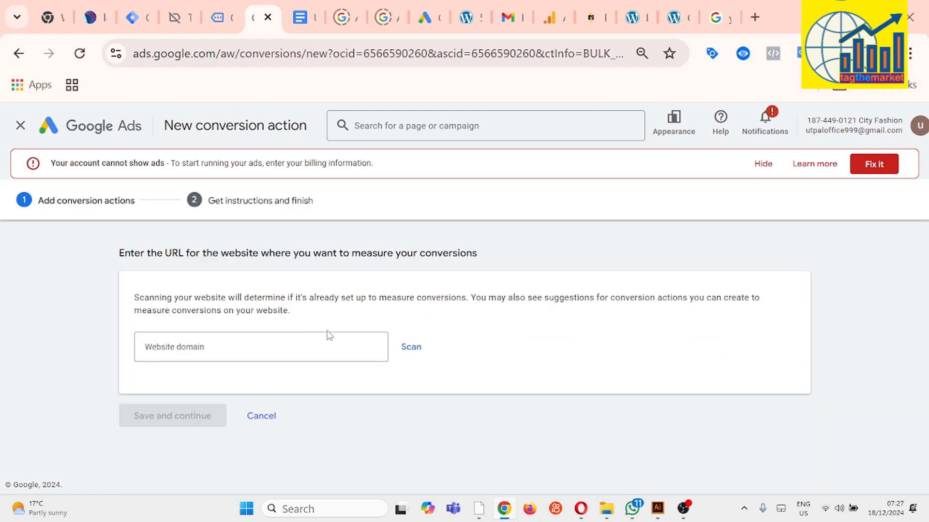
pyautogui.click(718, 17)
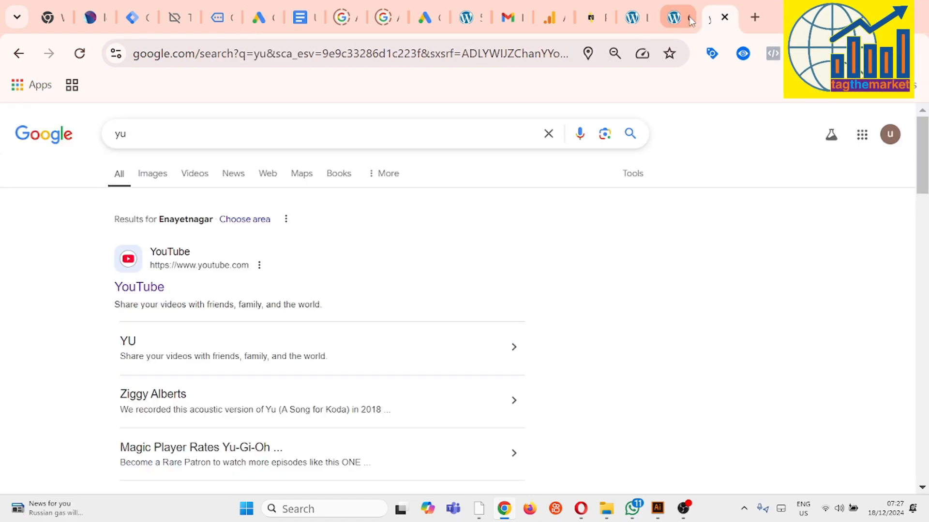
pyautogui.click(677, 18)
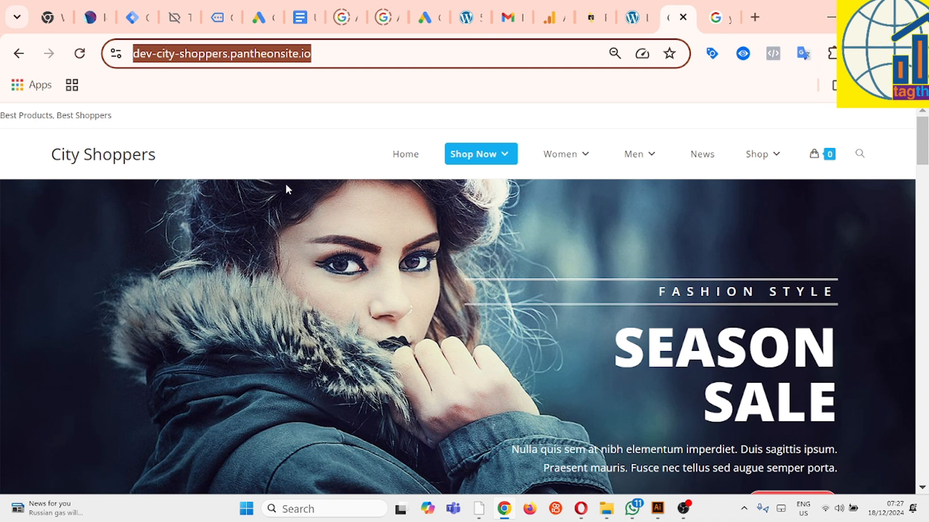
pyautogui.click(261, 17)
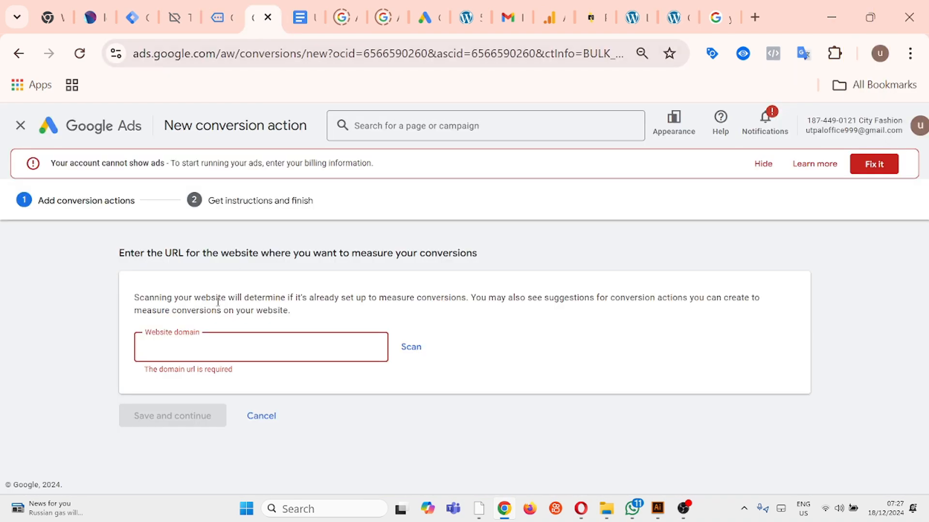
pyautogui.hotkey('ctrl', 'v')
pyautogui.click(411, 348)
pyautogui.scroll(-5, 345, 341)
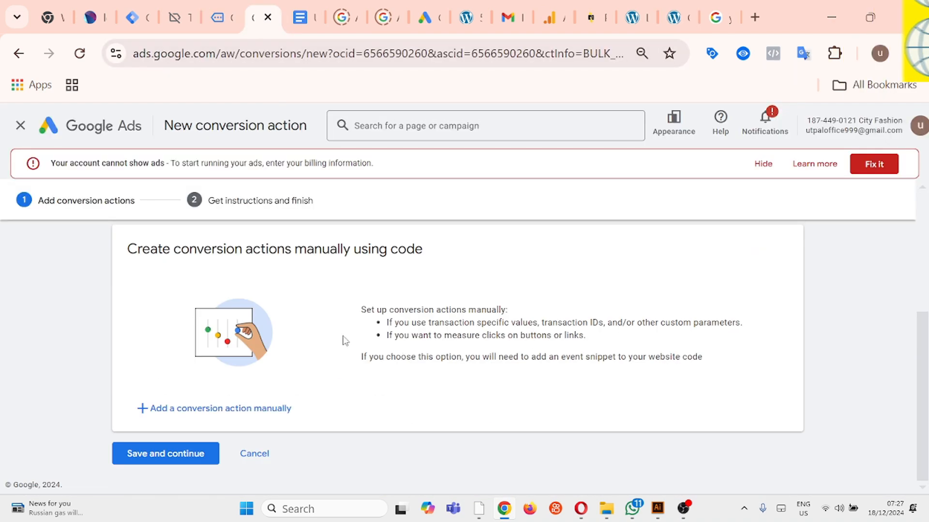
# Add a manual conversion action in the Begin checkout category named "City Shopers - begin checkout", then save it and continue to the instructions.
pyautogui.click(237, 412)
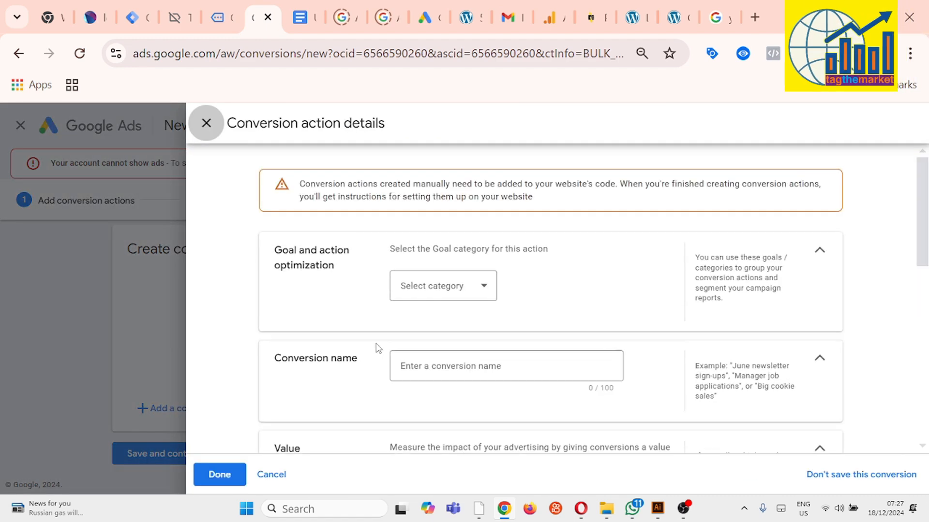
pyautogui.click(476, 285)
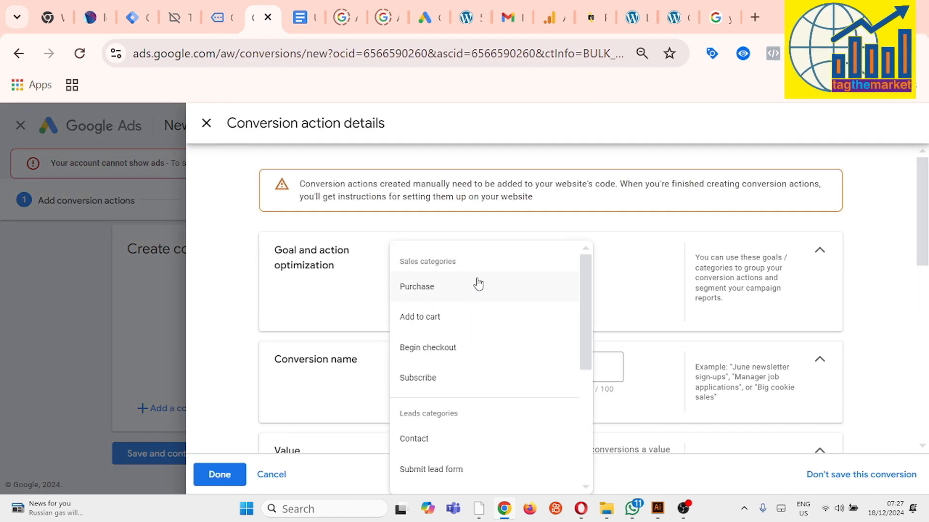
pyautogui.click(461, 349)
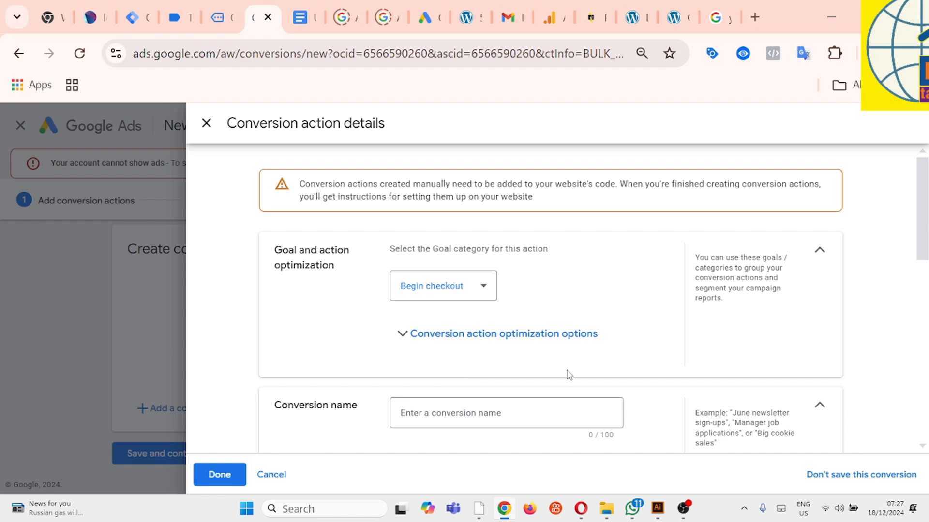
pyautogui.scroll(-3, 569, 375)
pyautogui.click(531, 244)
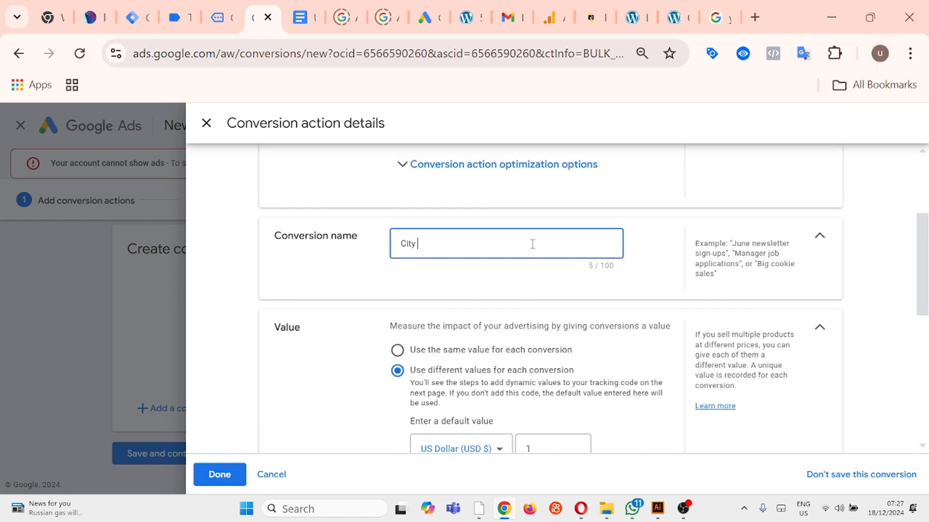
pyautogui.write('City Shoper')
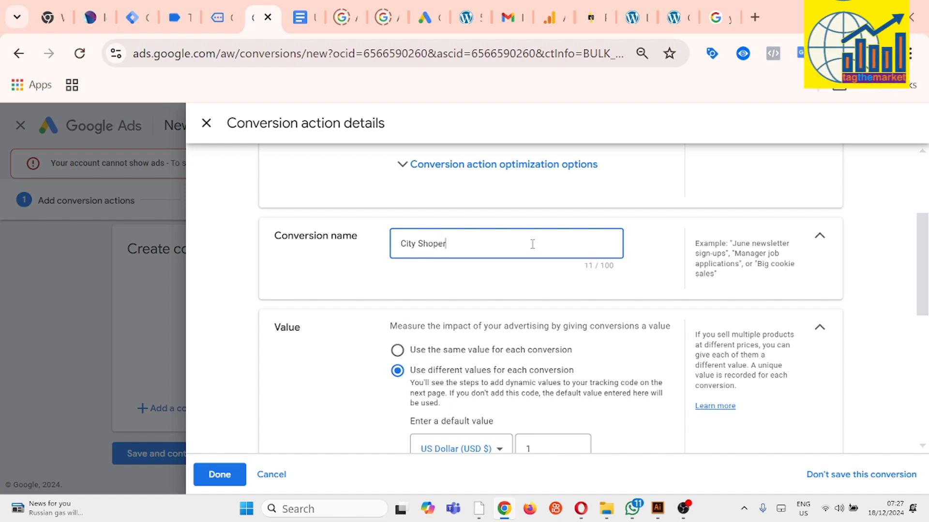
pyautogui.write('s - begin checkout')
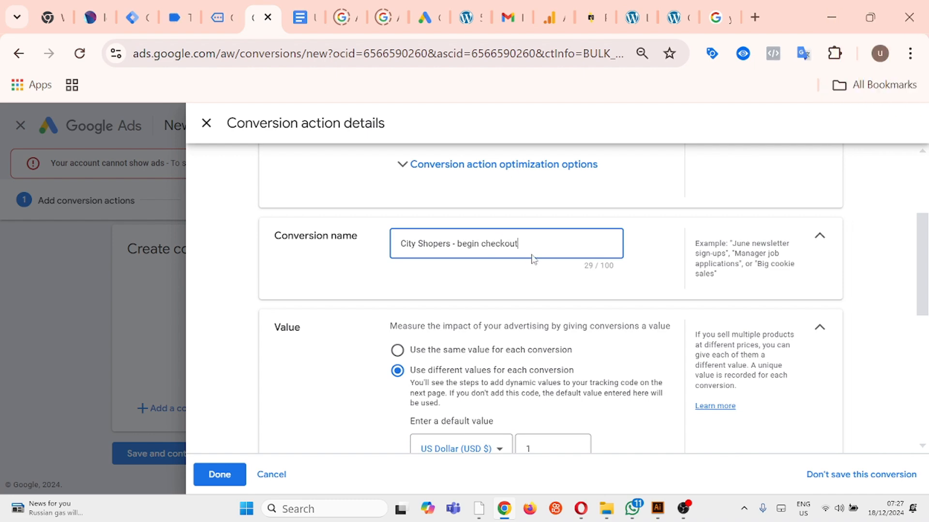
pyautogui.scroll(-8, 533, 260)
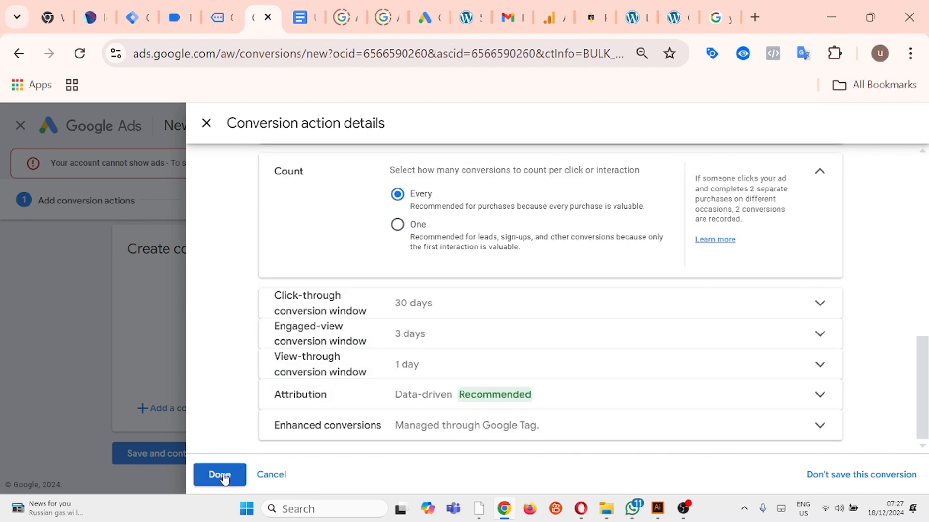
pyautogui.click(224, 478)
pyautogui.click(192, 457)
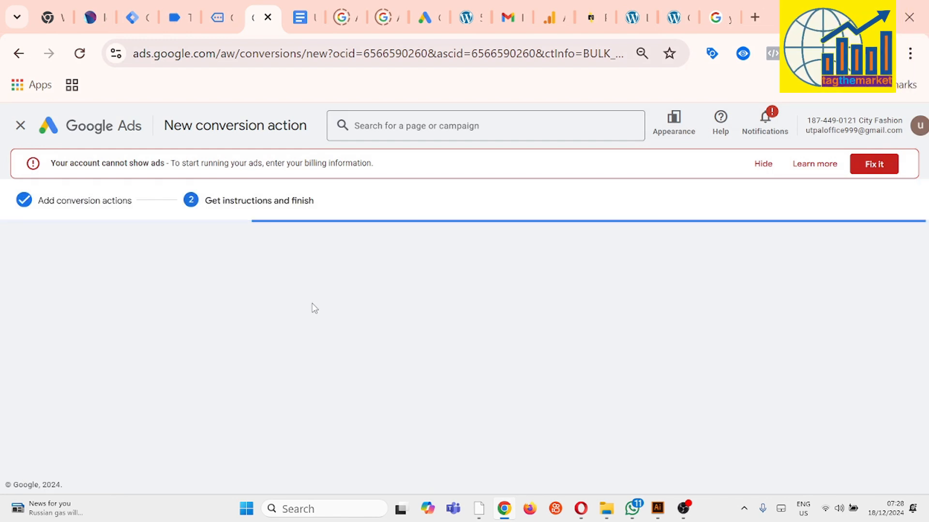
# Copy the begin checkout conversion label from the Google Tag Manager instructions and paste it into the Tag Manager tag's Conversion Label.
pyautogui.scroll(-2, 397, 329)
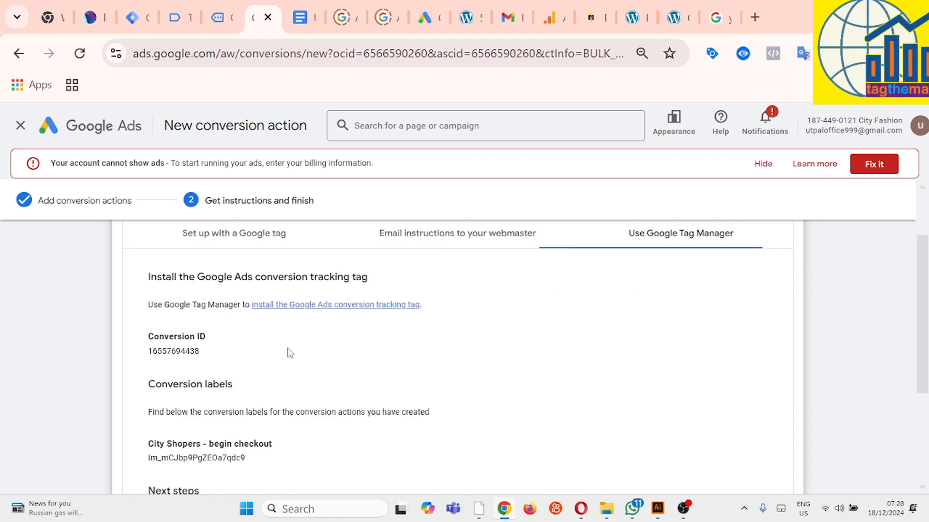
pyautogui.scroll(-2, 285, 352)
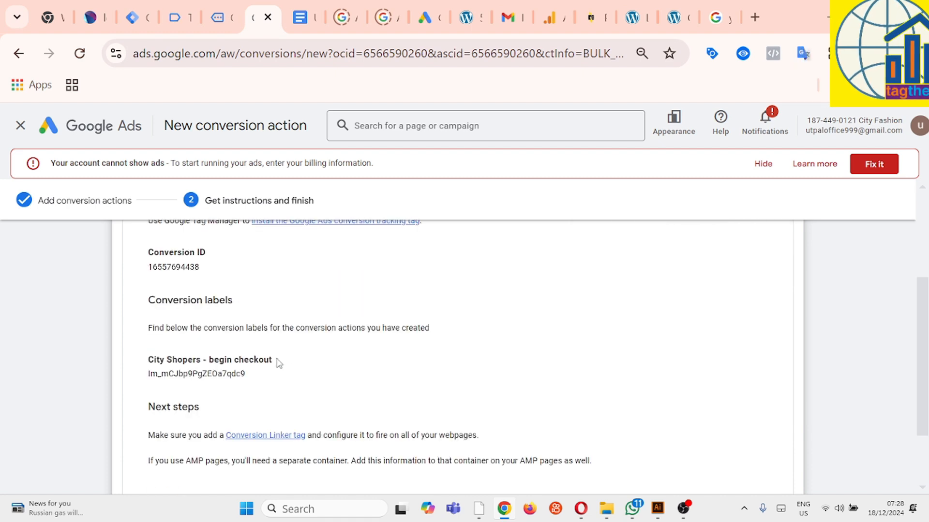
pyautogui.doubleClick(208, 374)
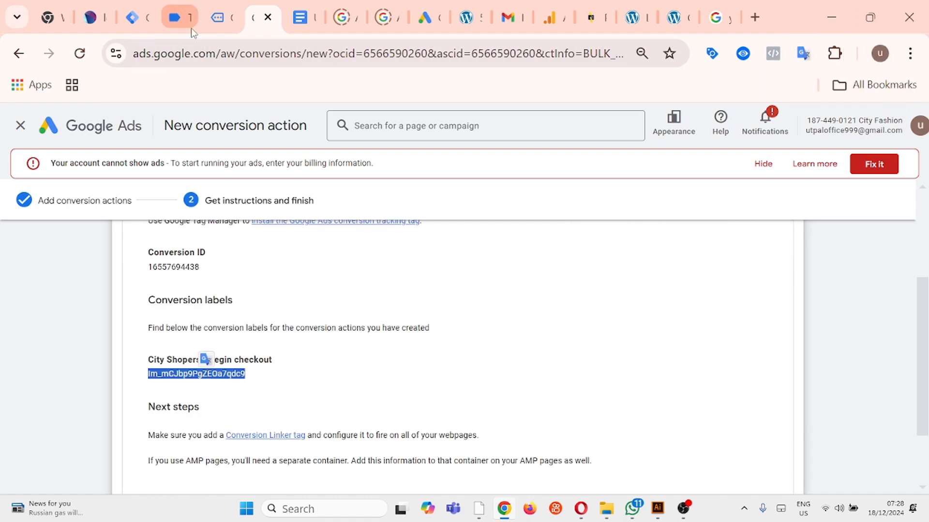
pyautogui.click(147, 20)
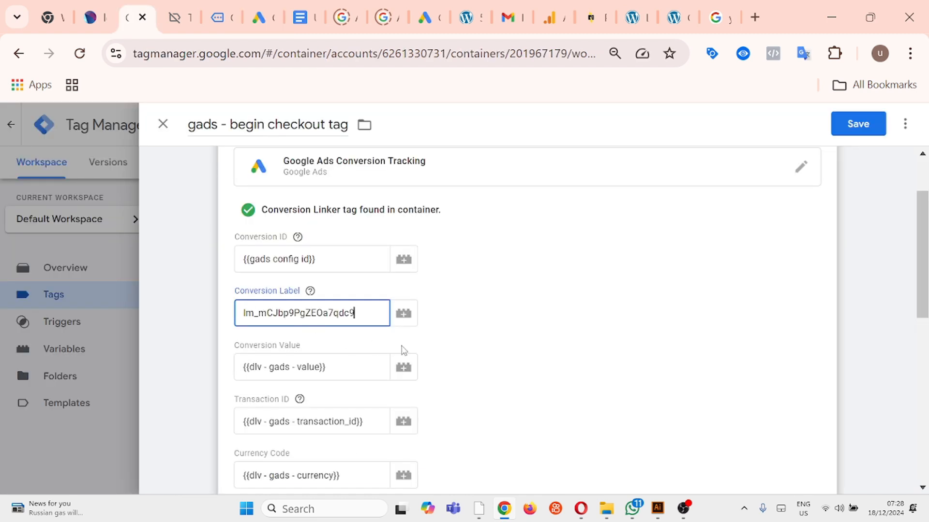
# Replace the begin checkout tag's purchase trigger with the begin_checkout Trigger and save the tag.
pyautogui.scroll(-10, 596, 345)
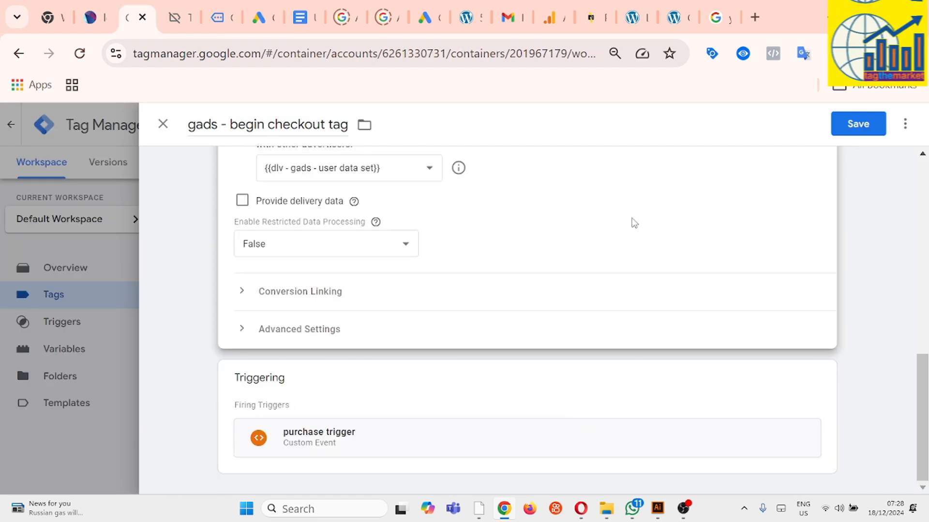
pyautogui.click(820, 386)
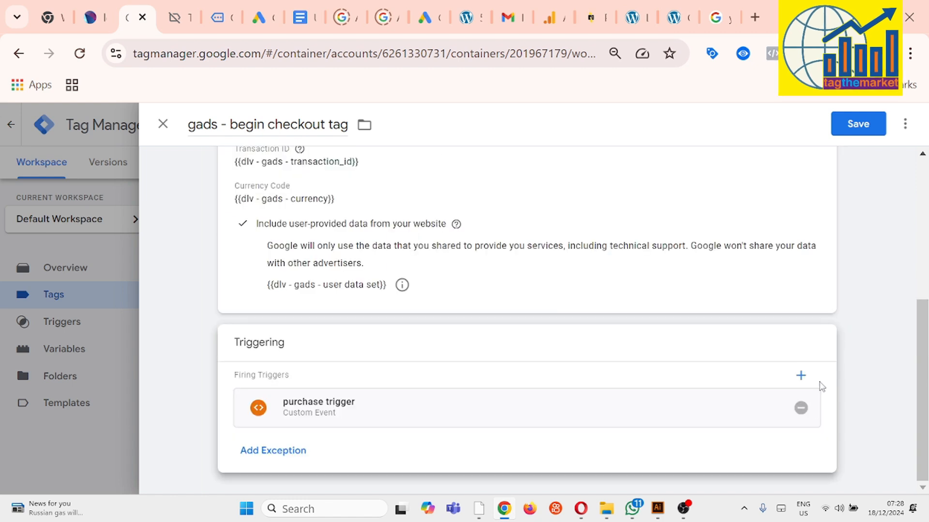
pyautogui.click(803, 409)
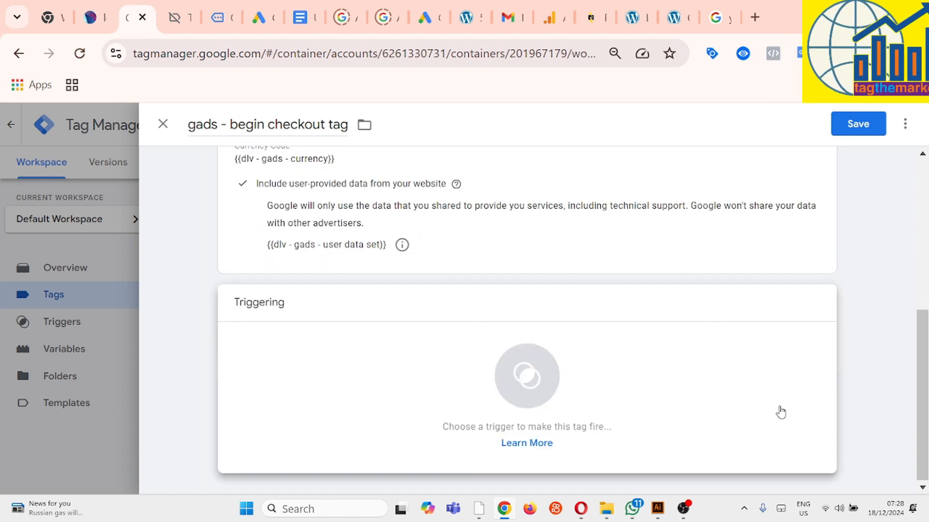
pyautogui.click(517, 379)
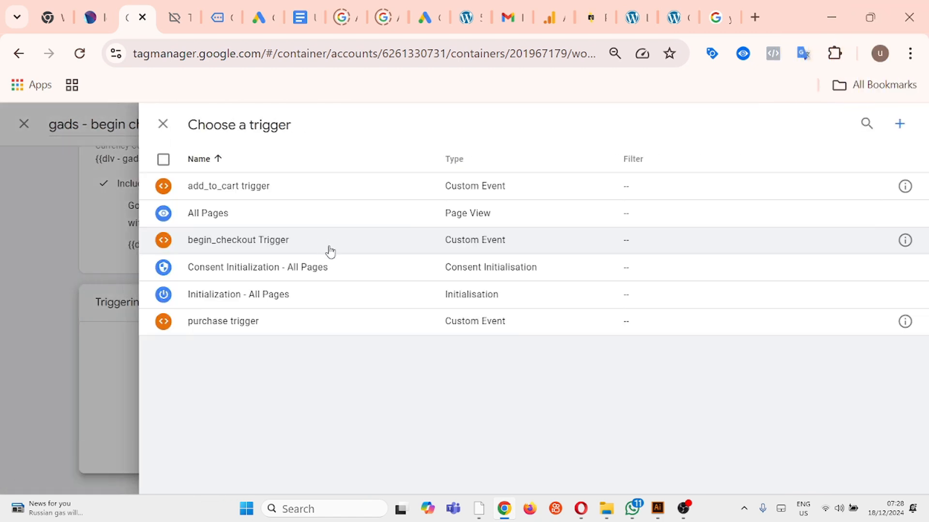
pyautogui.click(285, 242)
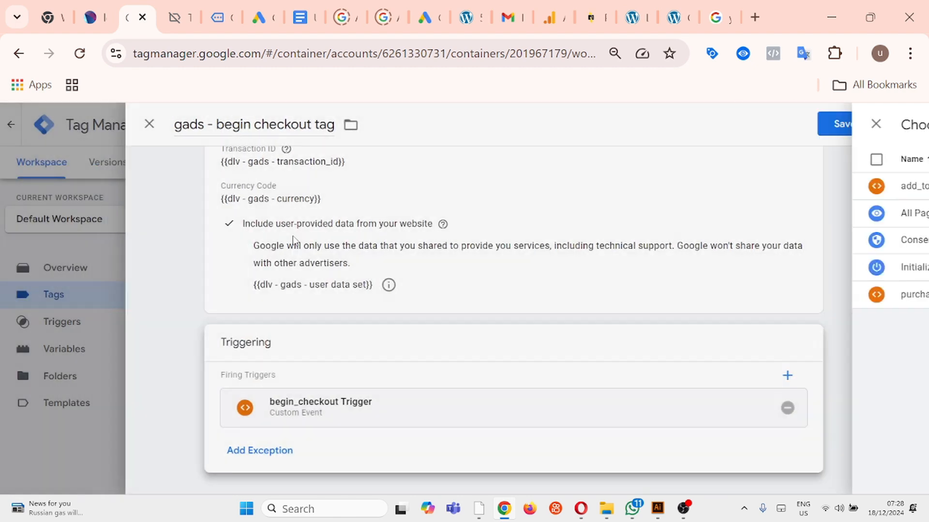
pyautogui.click(857, 124)
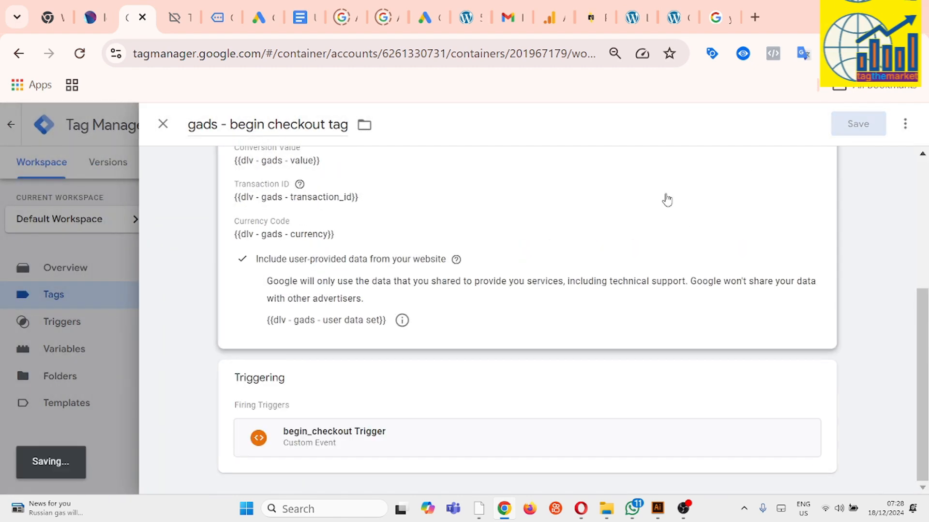